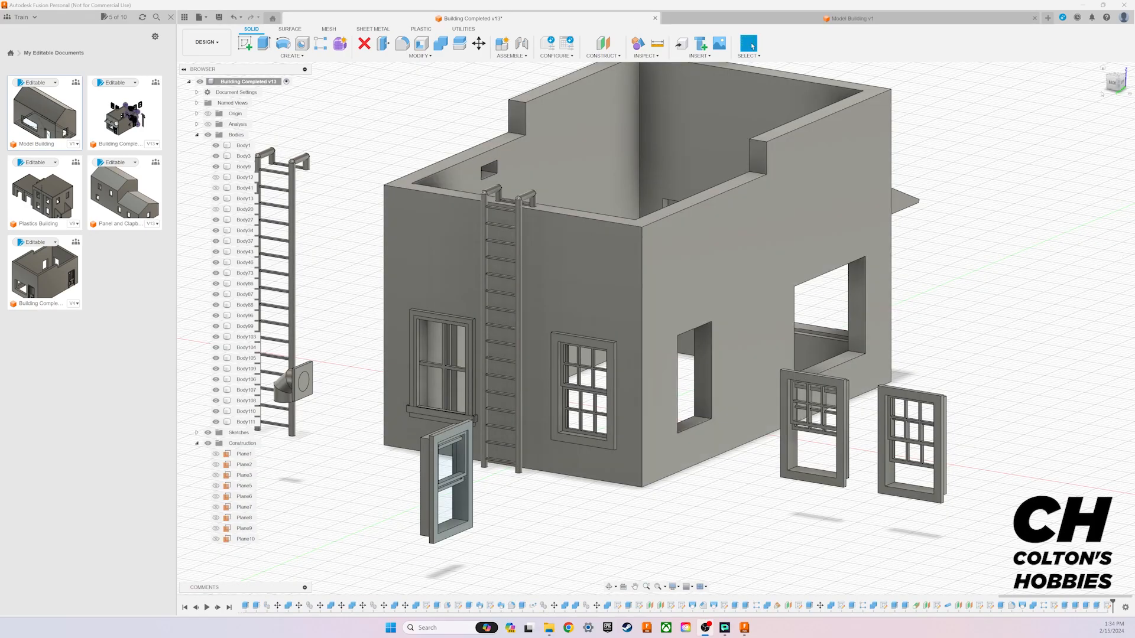
# Step: Examine the completed building from all sides, including its windows, doors, ladder, awning and downspout
pyautogui.moveTo(1118, 81); pyautogui.dragTo(1120, 80)
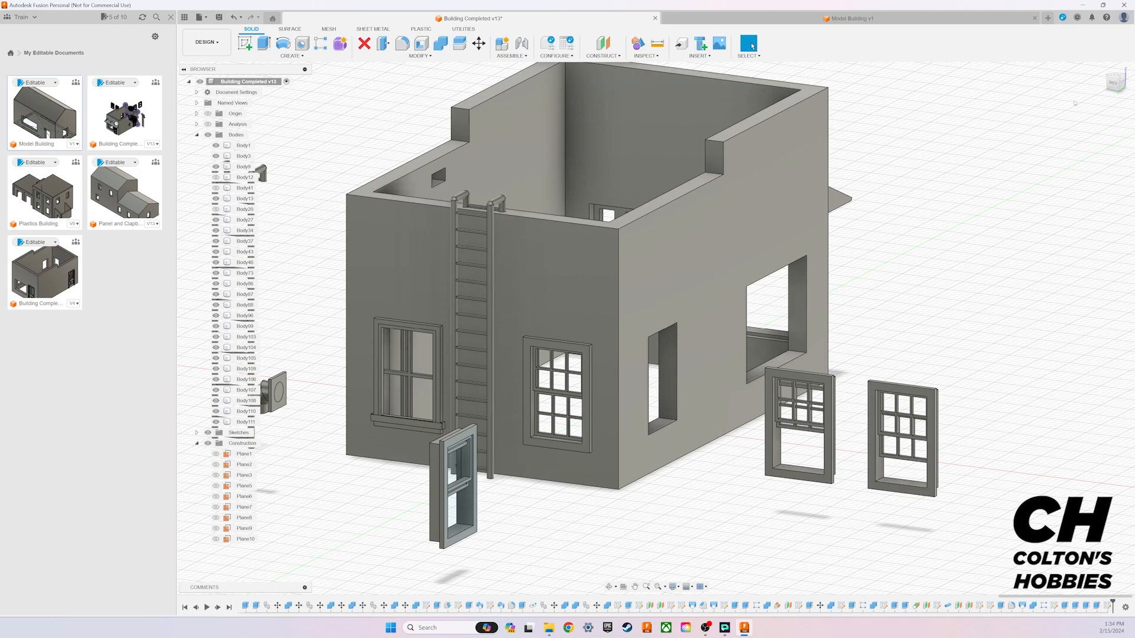
pyautogui.moveTo(1119, 87); pyautogui.dragTo(1104, 79)
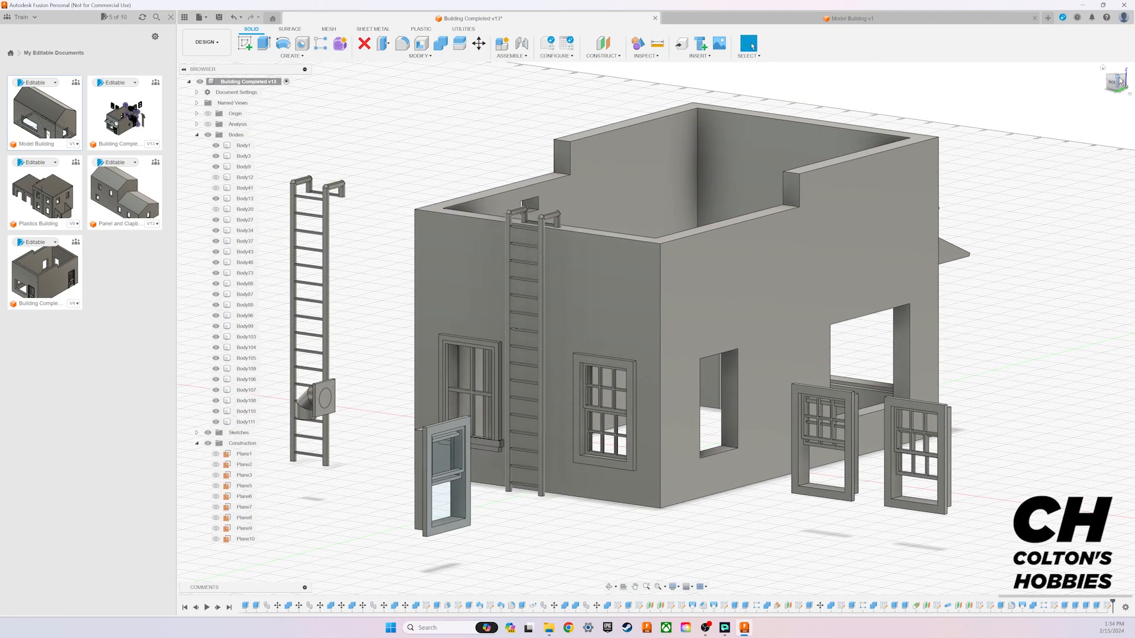
pyautogui.moveTo(1121, 81); pyautogui.dragTo(1066, 112)
pyautogui.moveTo(1064, 160); pyautogui.dragTo(643, 229, button='middle')
pyautogui.moveTo(940, 196); pyautogui.dragTo(937, 123, button='middle')
pyautogui.moveTo(1120, 83); pyautogui.dragTo(1050, 137)
pyautogui.moveTo(932, 323); pyautogui.dragTo(751, 114, button='middle')
pyautogui.moveTo(910, 266); pyautogui.dragTo(833, 281, button='middle')
pyautogui.moveTo(1123, 84); pyautogui.dragTo(1090, 70)
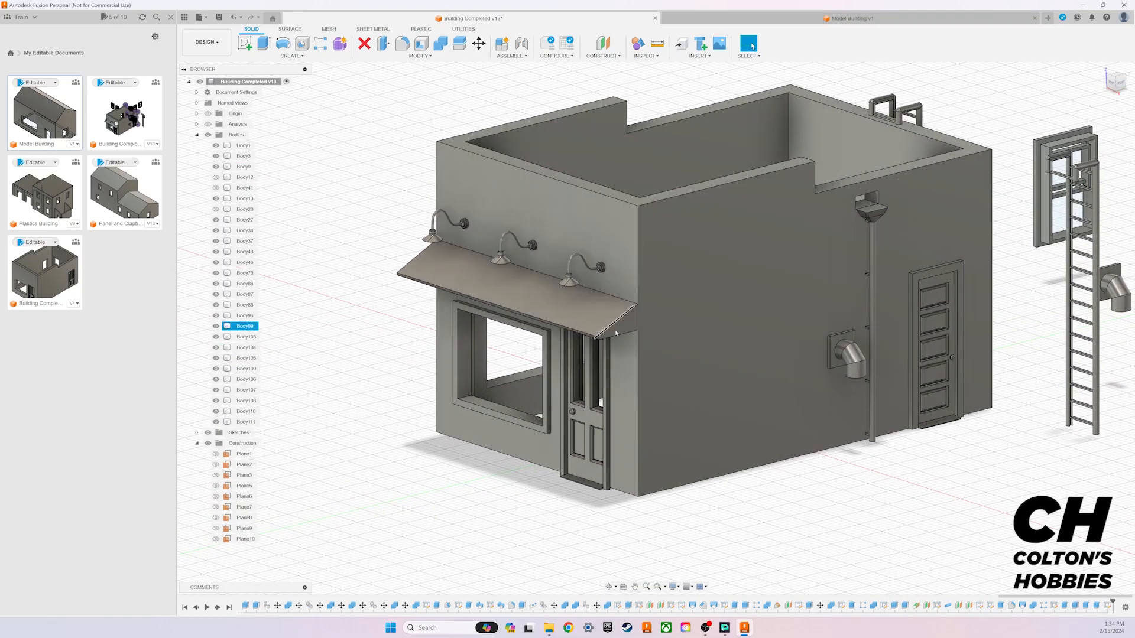
pyautogui.moveTo(1049, 138); pyautogui.dragTo(836, 199, button='middle')
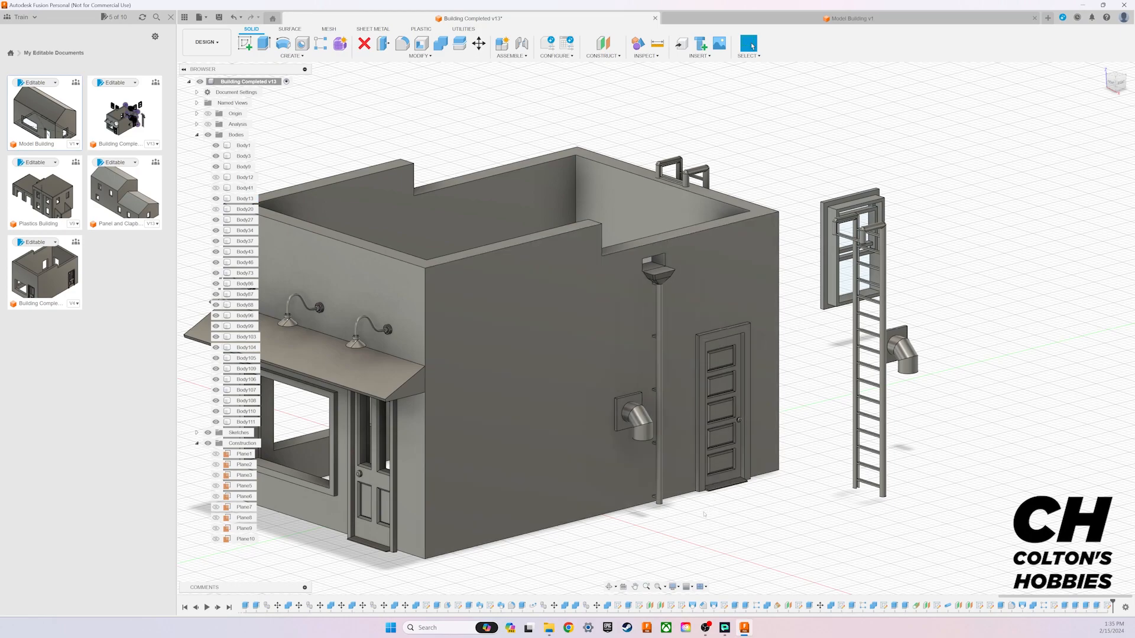
pyautogui.click(718, 252)
pyautogui.moveTo(1116, 83); pyautogui.dragTo(757, 98)
pyautogui.moveTo(1058, 155); pyautogui.dragTo(1064, 141)
pyautogui.moveTo(1065, 142)
pyautogui.mouseDown(button='middle')
pyautogui.moveTo(926, 177)
pyautogui.moveTo(933, 123)
pyautogui.mouseUp(button='middle')
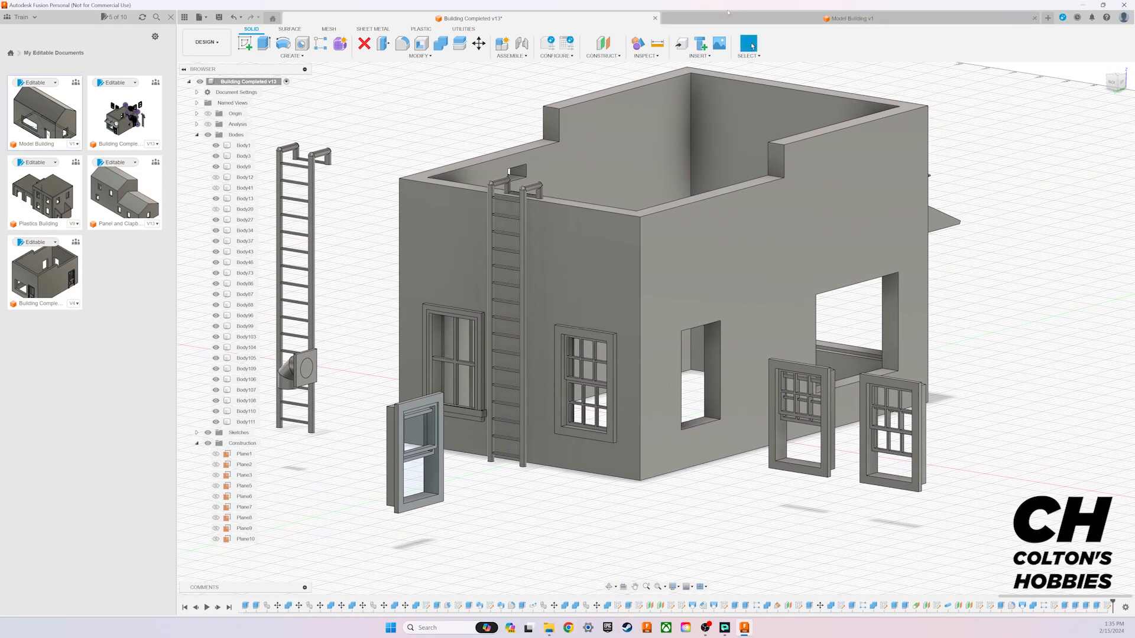
# Step: Switch to the Model Building document and start a sketch on the gable end wall containing the window opening
pyautogui.click(730, 17)
pyautogui.moveTo(1118, 84)
pyautogui.mouseDown()
pyautogui.moveTo(1064, 91)
pyautogui.moveTo(1060, 66)
pyautogui.moveTo(1042, 94)
pyautogui.moveTo(975, 75)
pyautogui.moveTo(945, 92)
pyautogui.moveTo(953, 64)
pyautogui.moveTo(970, 78)
pyautogui.moveTo(1102, 86)
pyautogui.mouseUp()
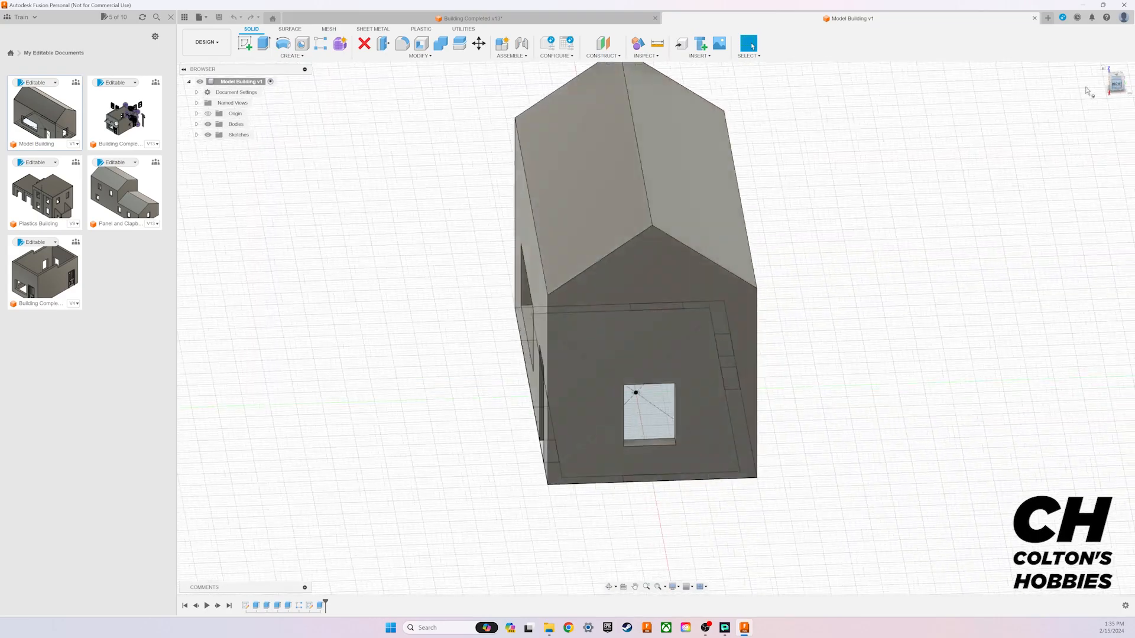
pyautogui.click(245, 43)
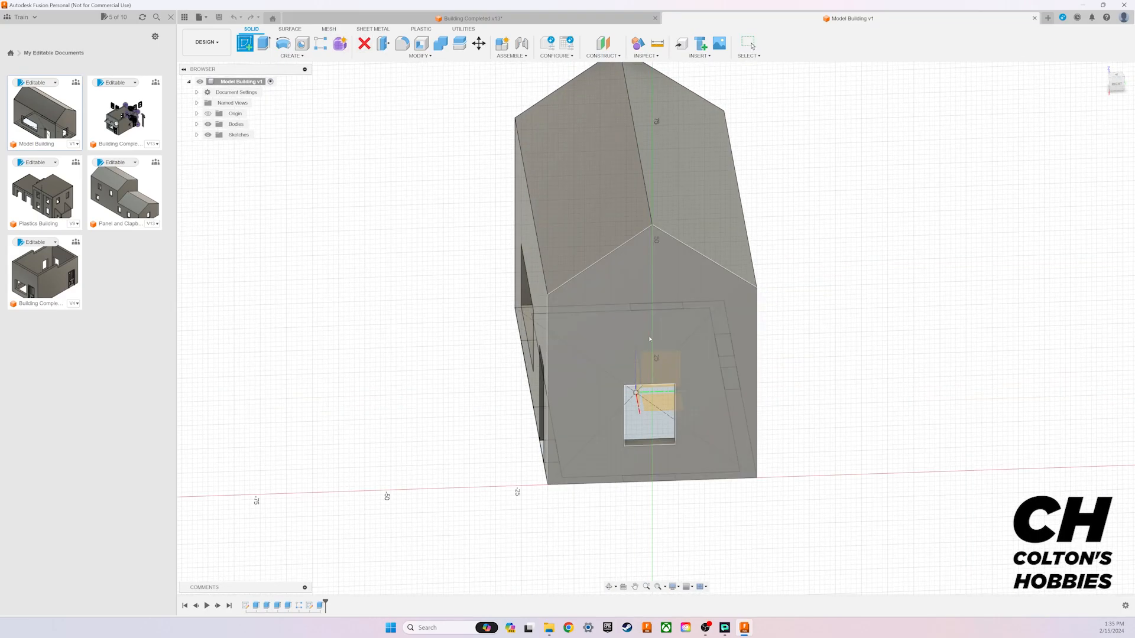
pyautogui.click(650, 339)
pyautogui.scroll(5, 667, 249)
pyautogui.scroll(2, 666, 248)
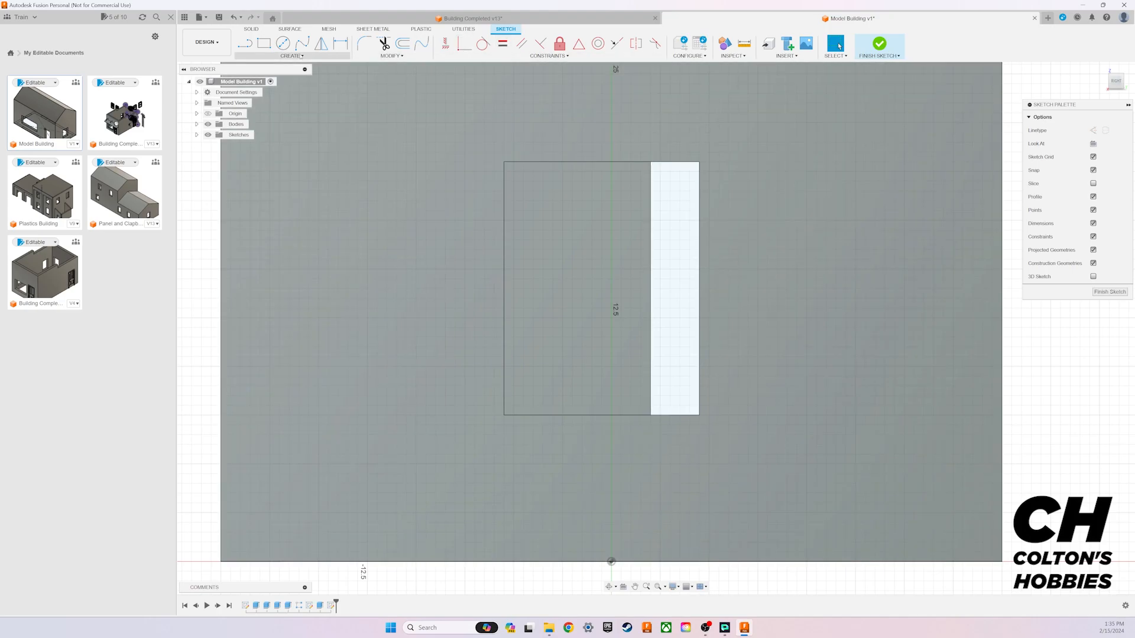
# Step: Project the gable end wall face with its window opening outline into the sketch
pyautogui.click(292, 56)
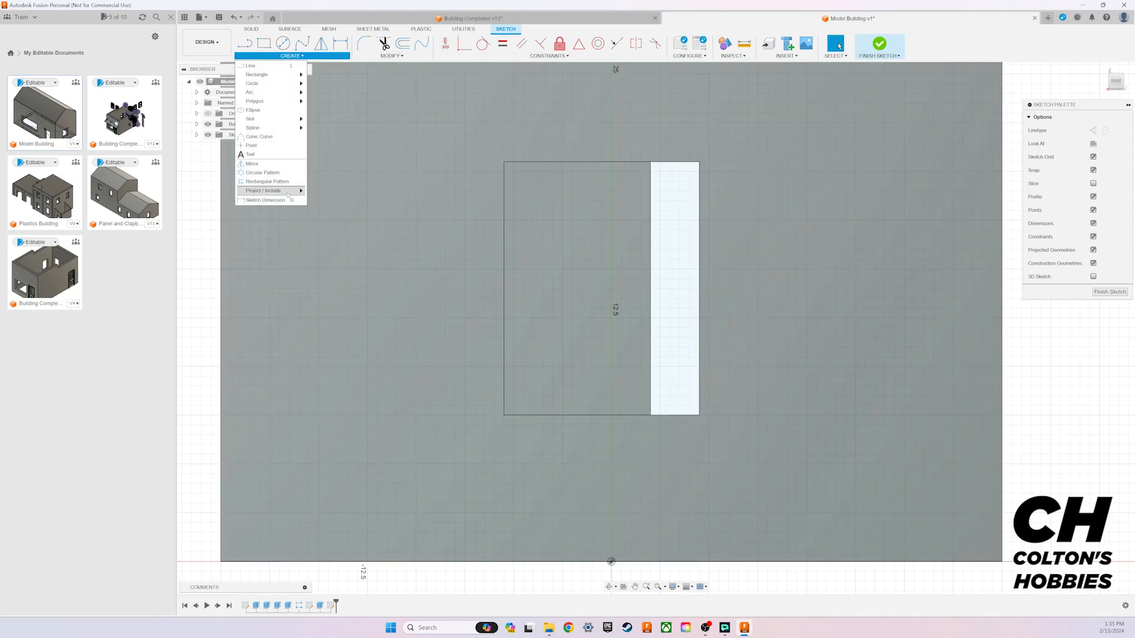
pyautogui.click(324, 192)
pyautogui.click(818, 302)
pyautogui.click(971, 159)
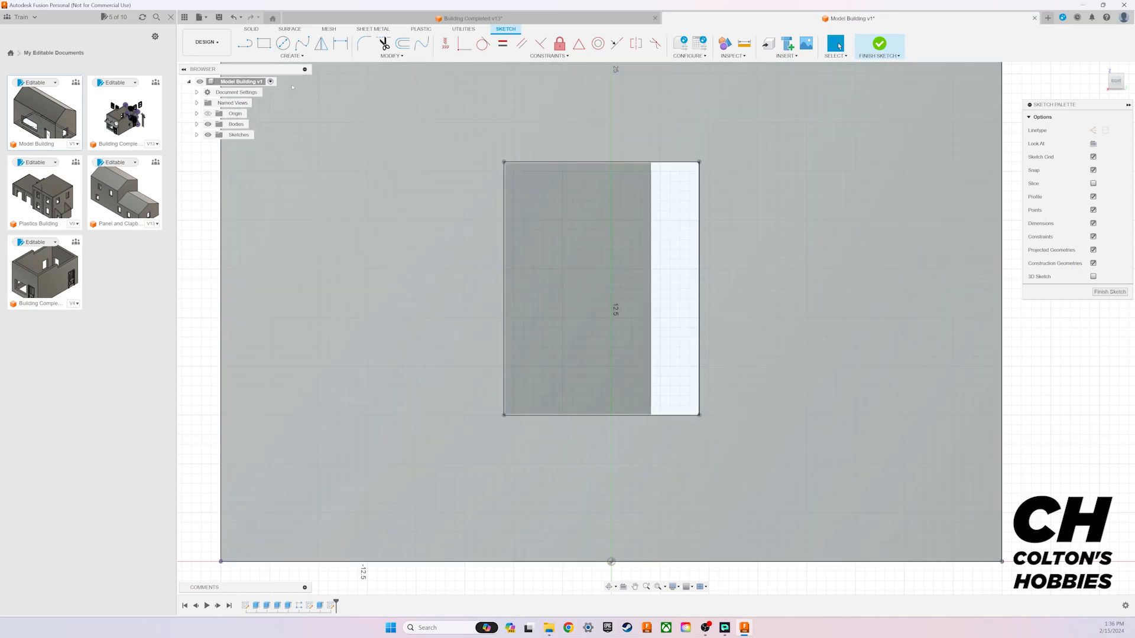
pyautogui.click(269, 49)
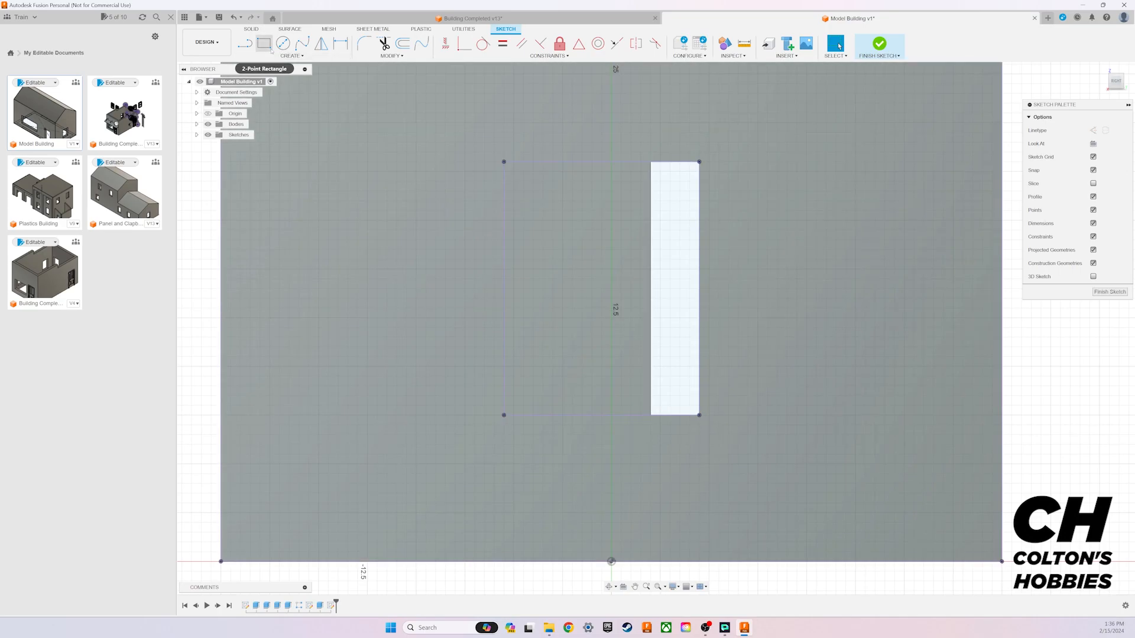
pyautogui.press('Escape')
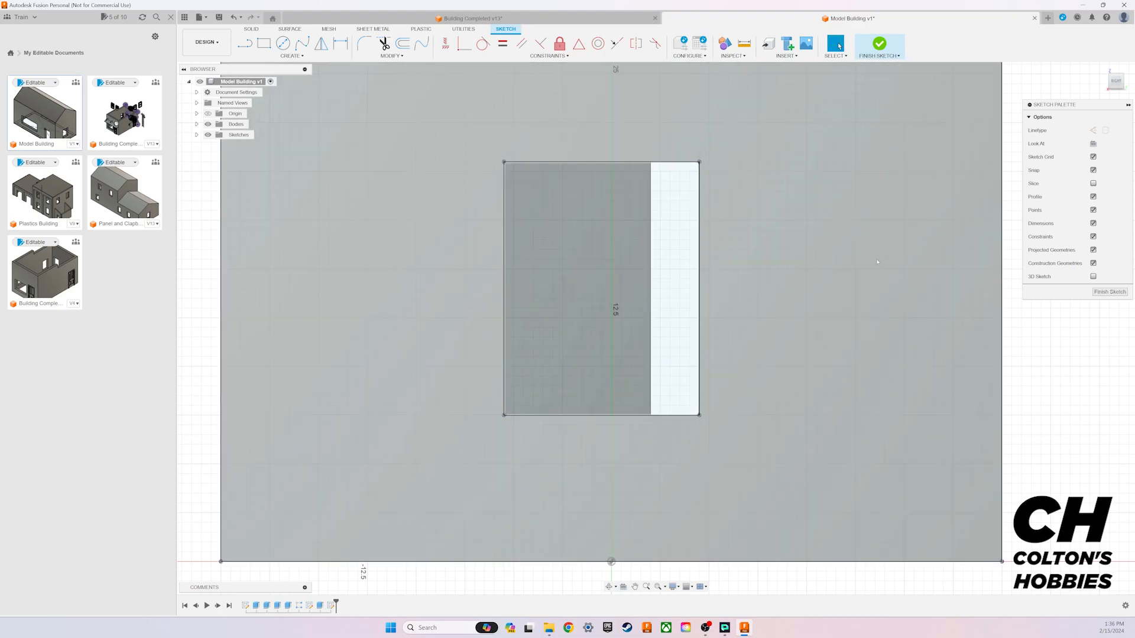
pyautogui.moveTo(872, 260); pyautogui.dragTo(846, 297, button='middle')
pyautogui.click(839, 46)
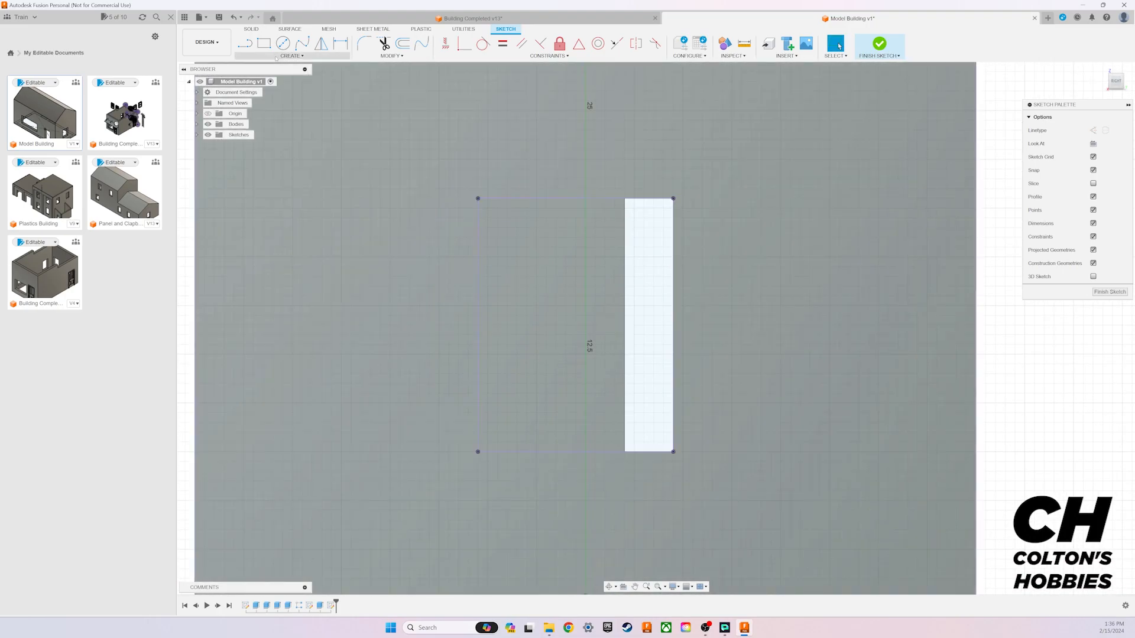
# Step: Offset the projected window opening outline outward by 0.75 mm
pyautogui.click(402, 43)
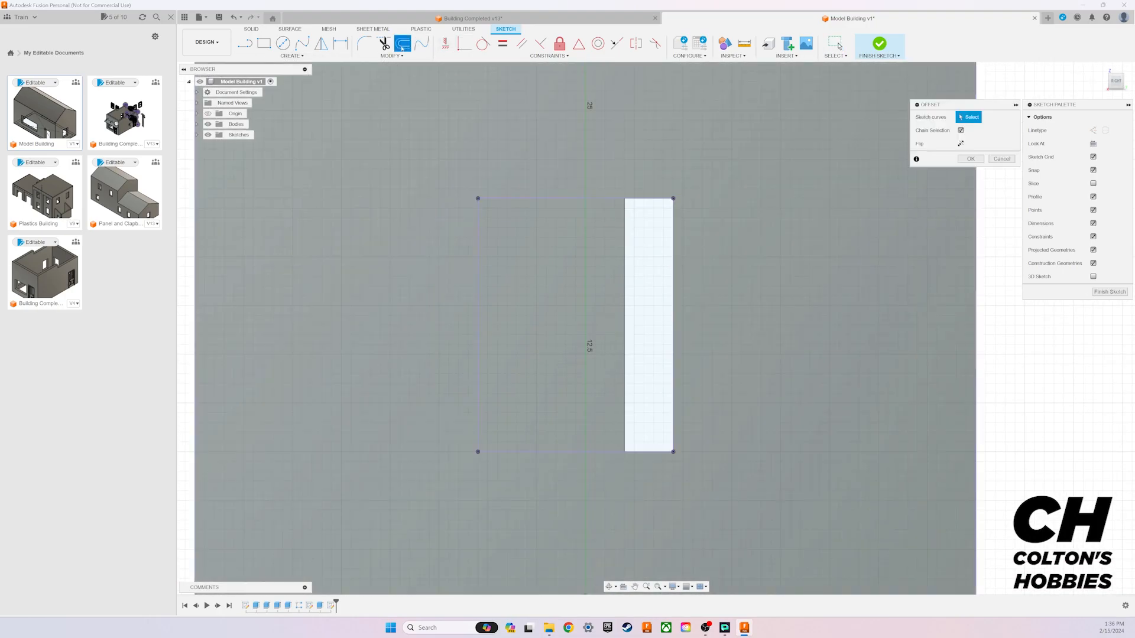
pyautogui.click(598, 200)
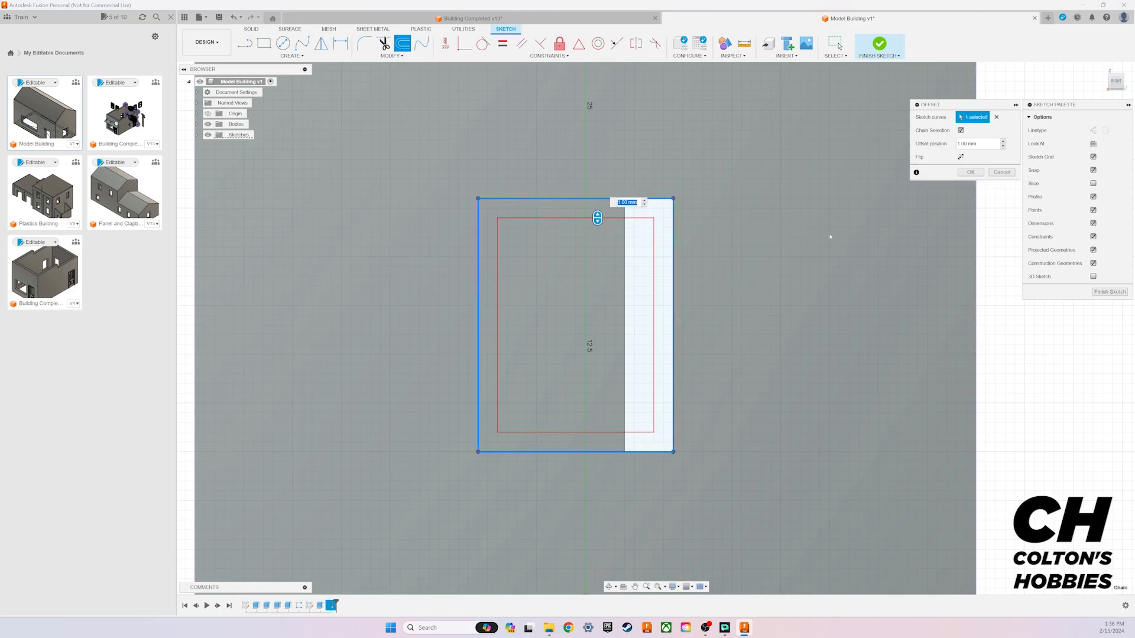
pyautogui.click(960, 156)
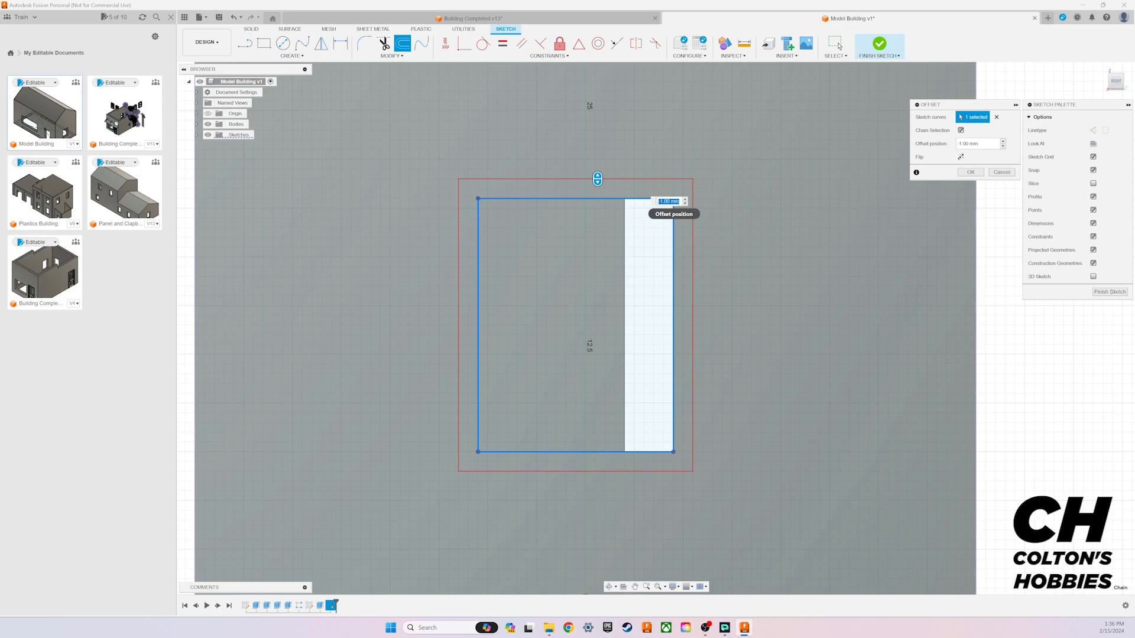
pyautogui.press('BackSpace')
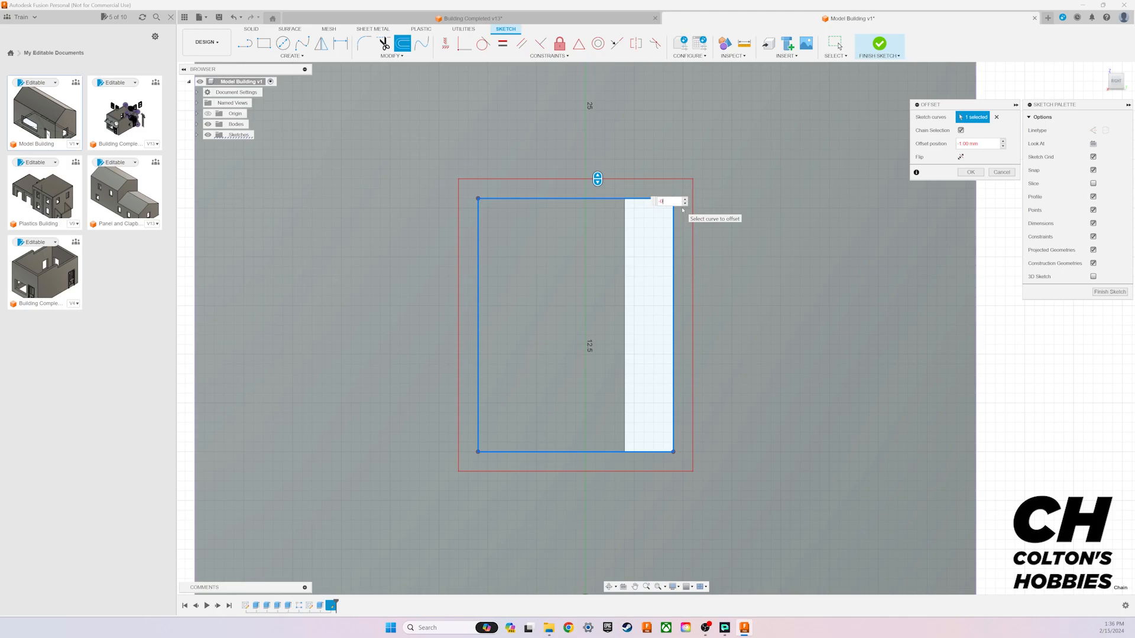
pyautogui.press('Return')
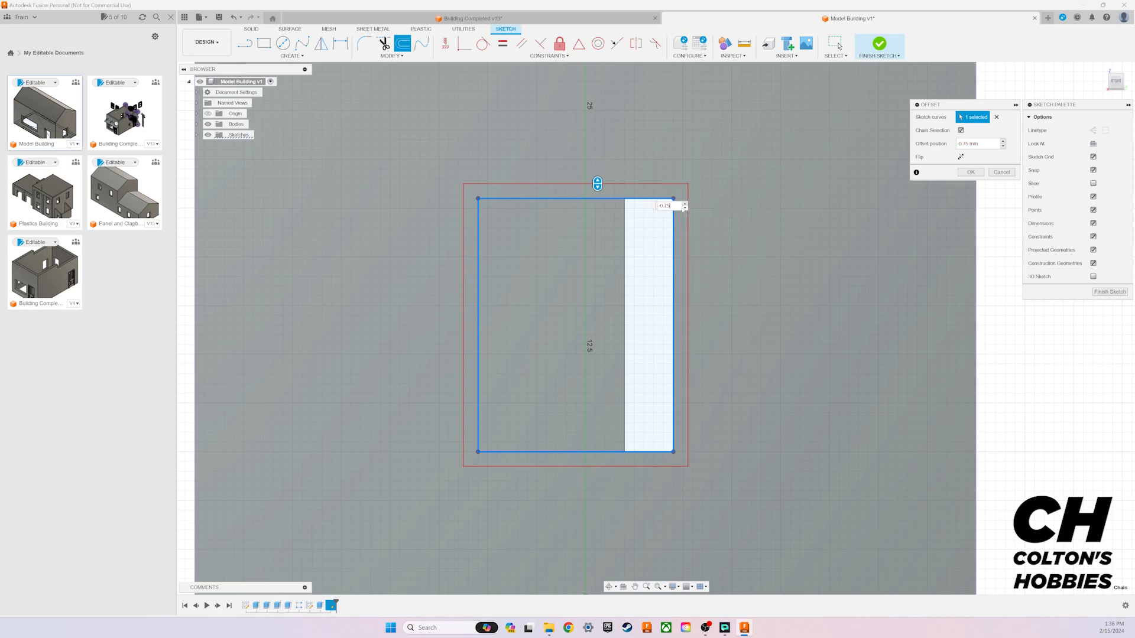
pyautogui.press('Return')
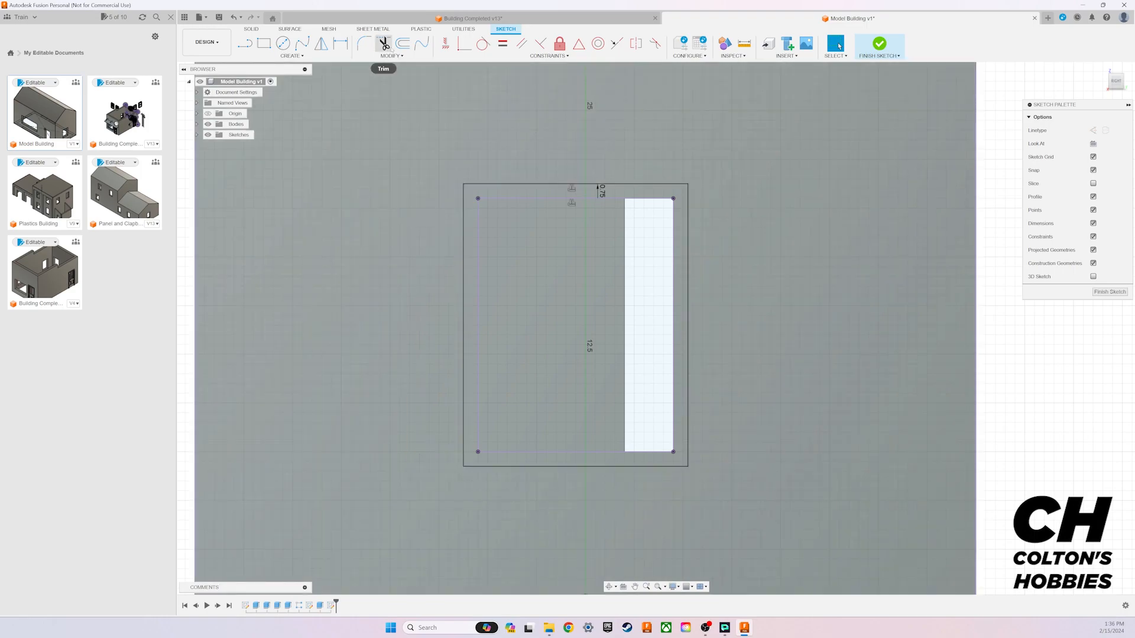
# Step: Offset the projected window opening outline inward by 0.5 mm
pyautogui.click(403, 44)
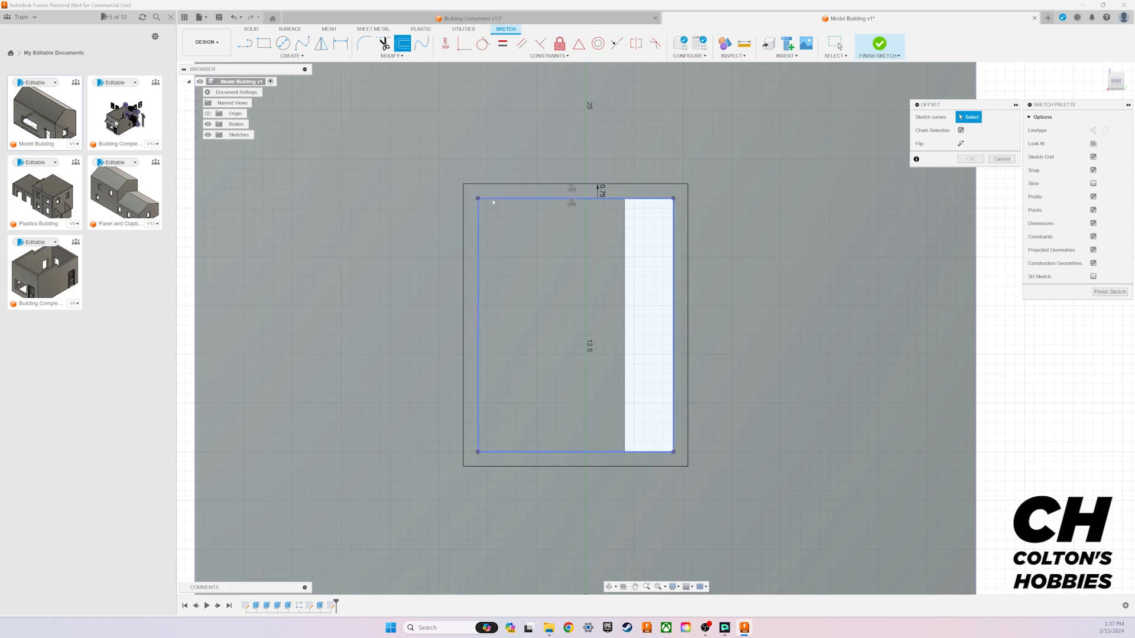
pyautogui.click(655, 200)
pyautogui.write('0.5')
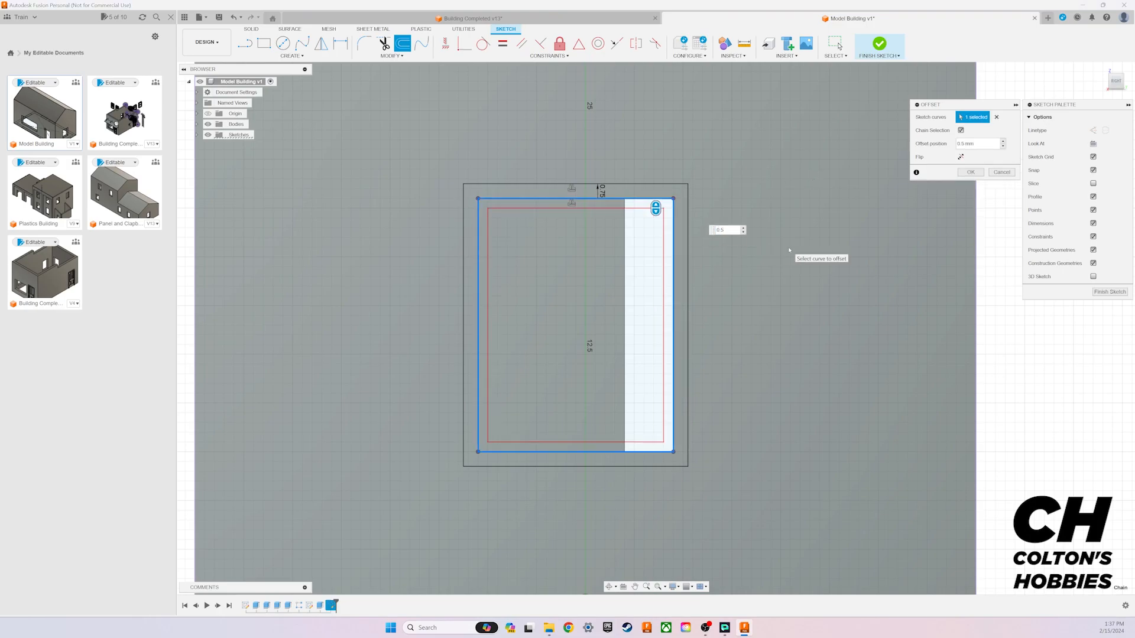
pyautogui.press('Return')
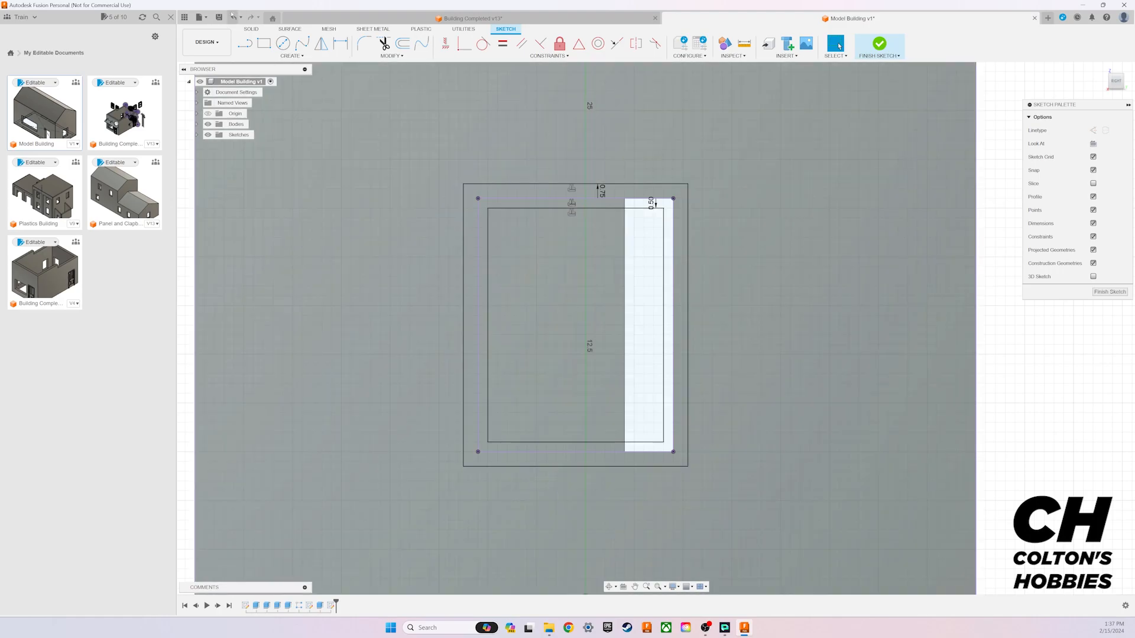
# Step: Draw a horizontal construction line between the midpoints of the inner window rectangle's two vertical sides
pyautogui.press('l')
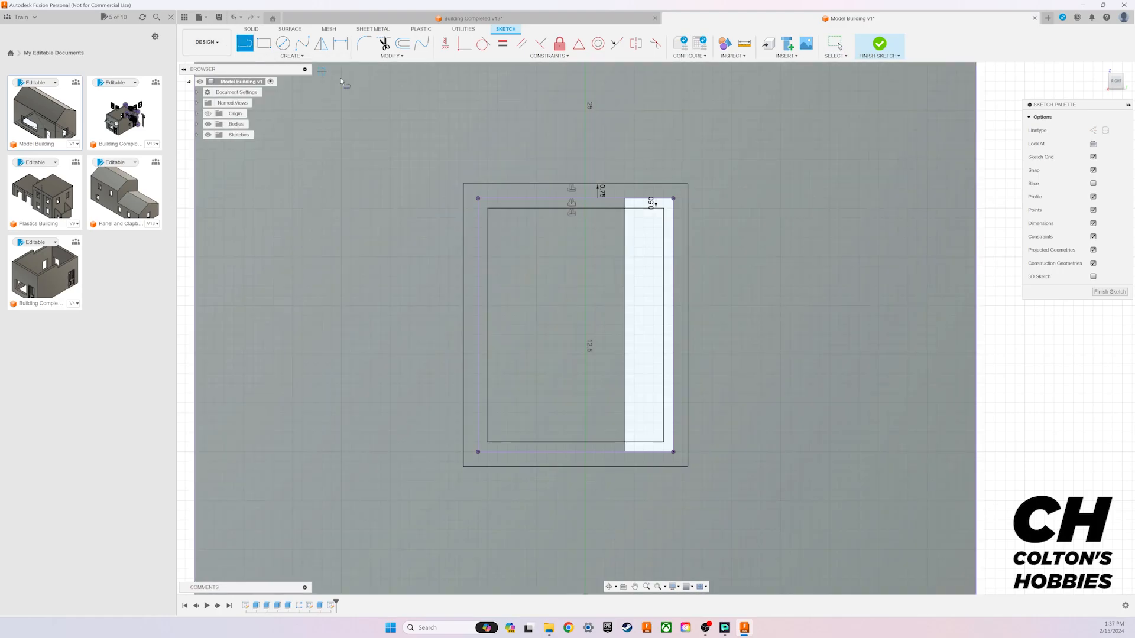
pyautogui.click(1094, 131)
pyautogui.click(489, 325)
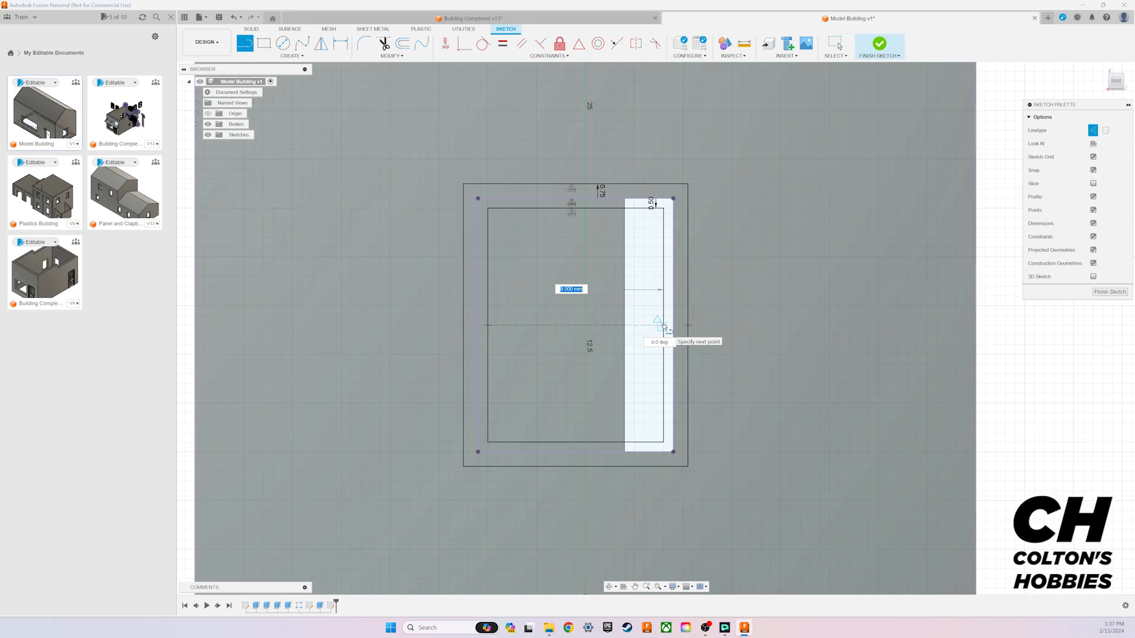
pyautogui.doubleClick(664, 325)
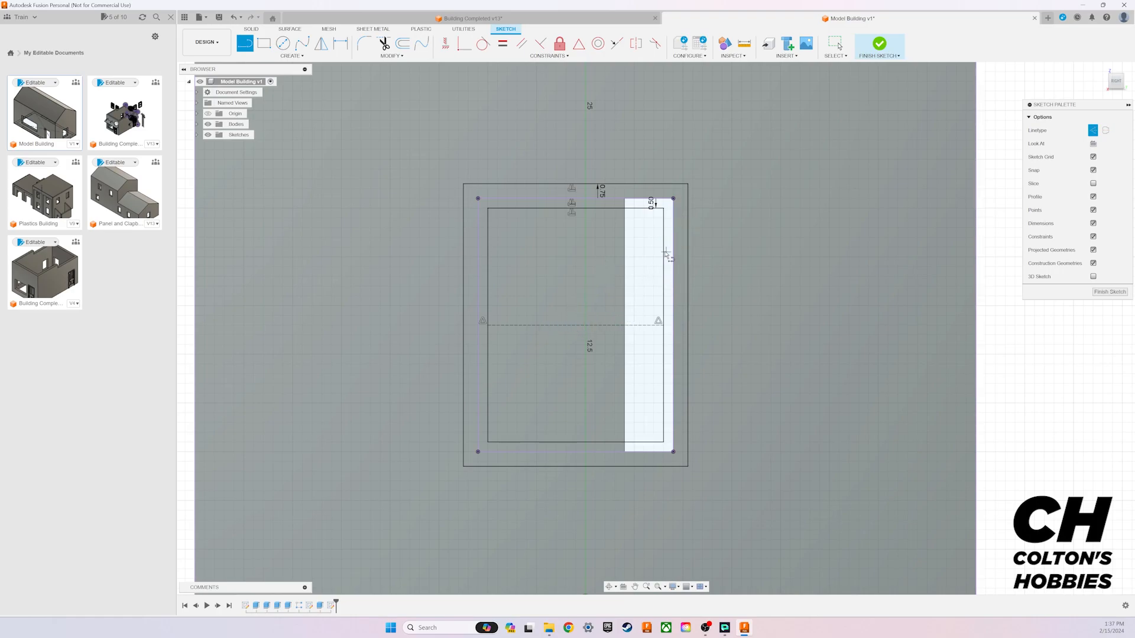
# Step: Draw a solid-line center rectangle 1 mm high on the construction line's midpoint, spanning the inner window rectangle's full width
pyautogui.click(268, 57)
pyautogui.moveTo(284, 74)
pyautogui.click(335, 93)
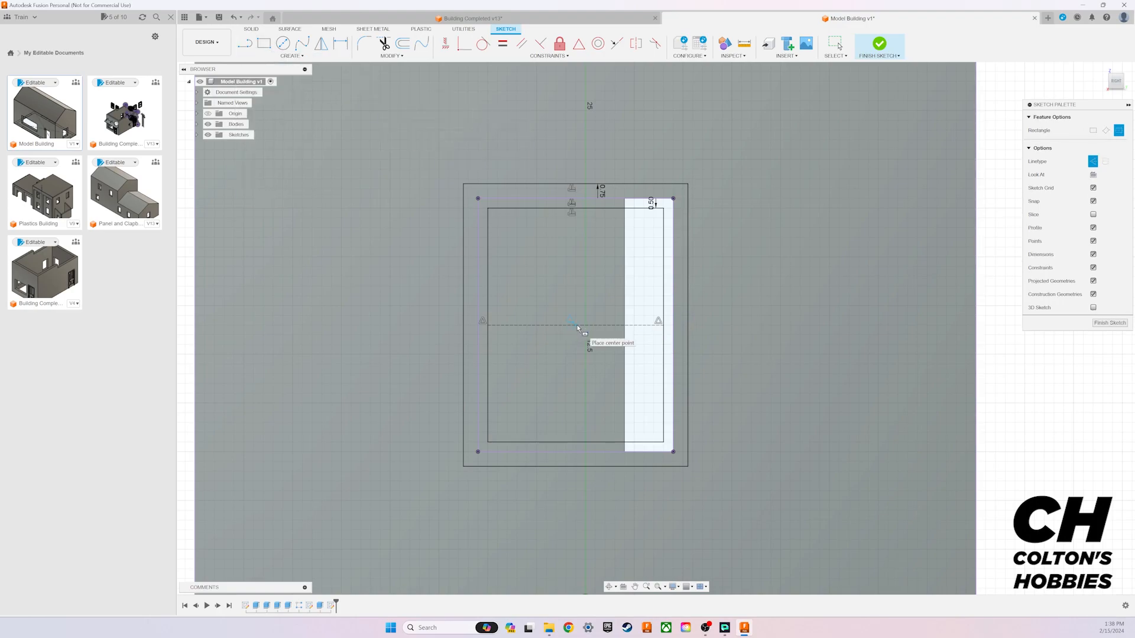
pyautogui.click(575, 325)
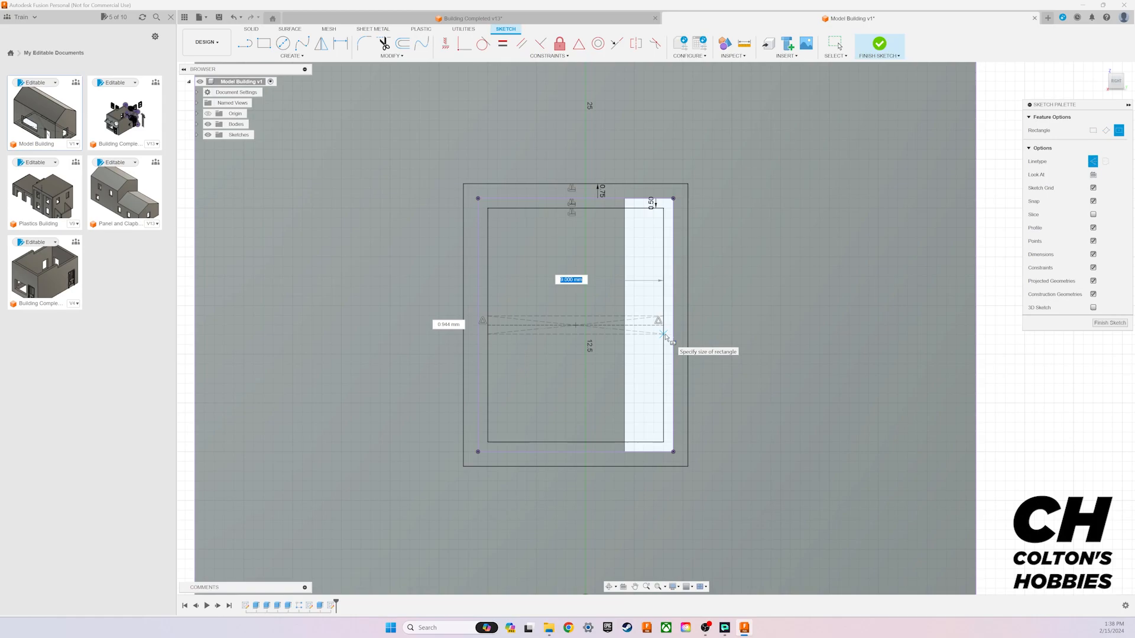
pyautogui.click(1093, 161)
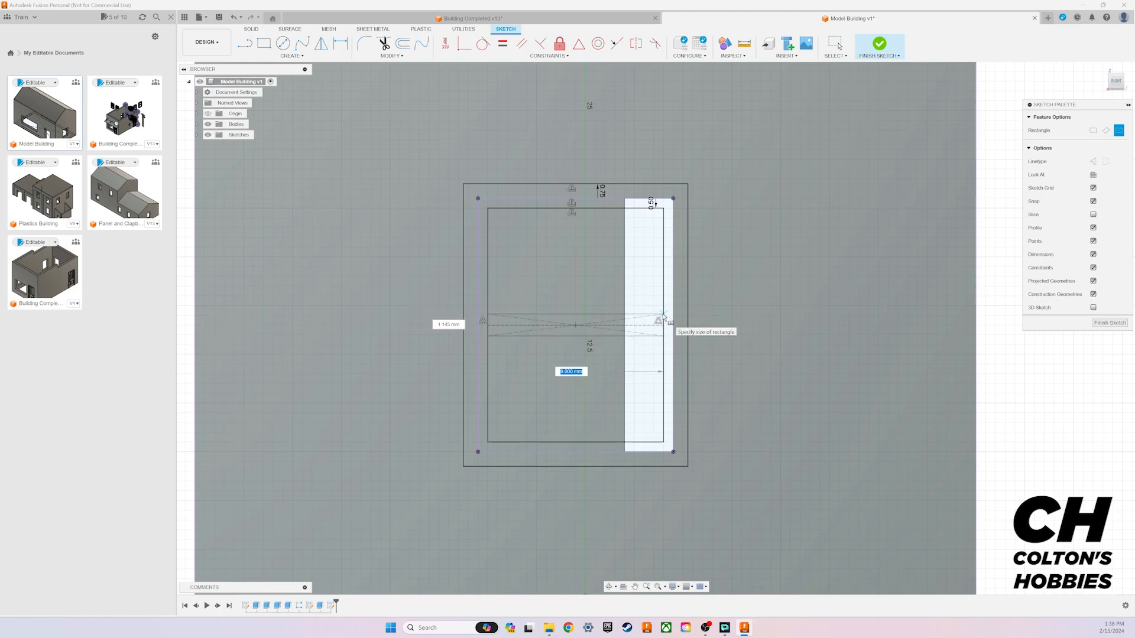
pyautogui.press('Tab')
pyautogui.write('1')
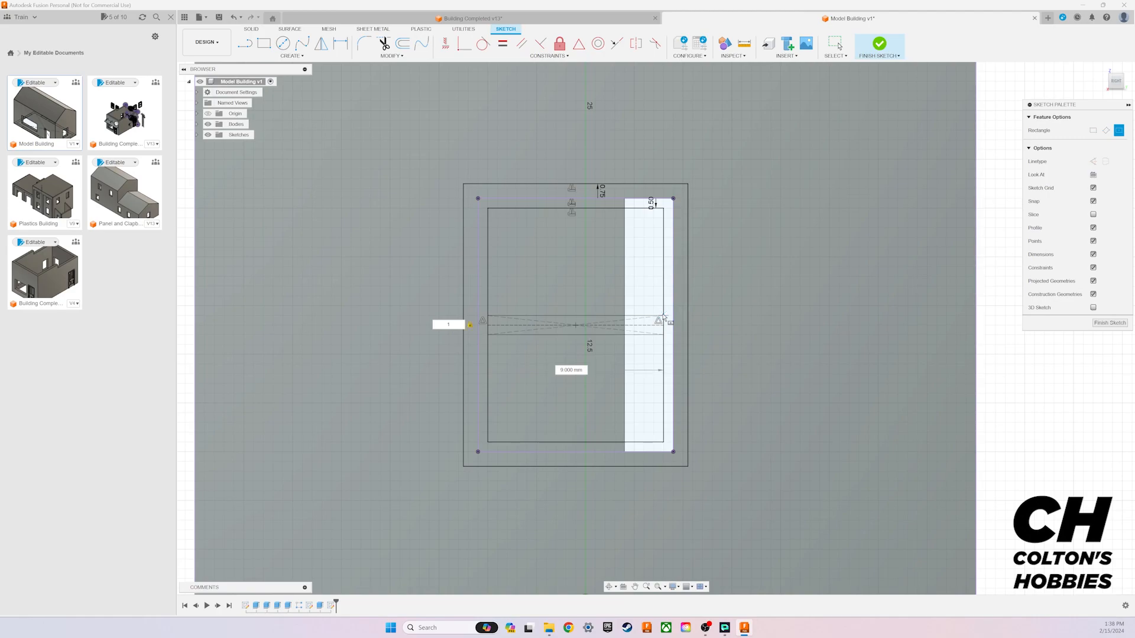
pyautogui.press('Return')
pyautogui.press('Escape')
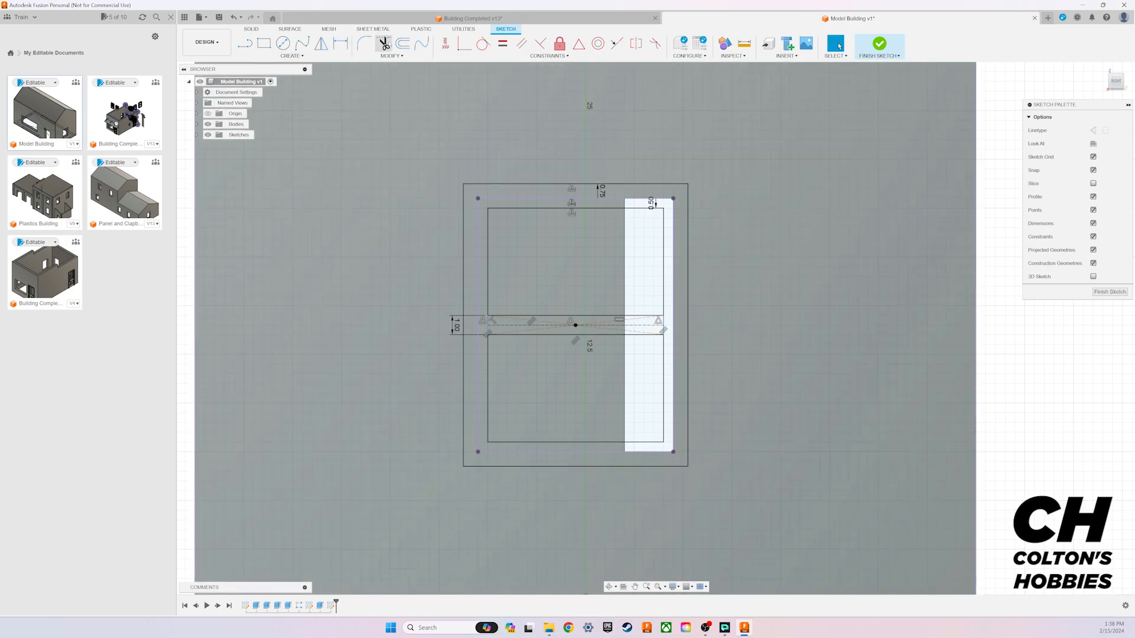
# Step: Make the crossbar rectangle's right end coincident with the inner window rectangle's right side
pyautogui.click(464, 45)
pyautogui.scroll(5, 667, 325)
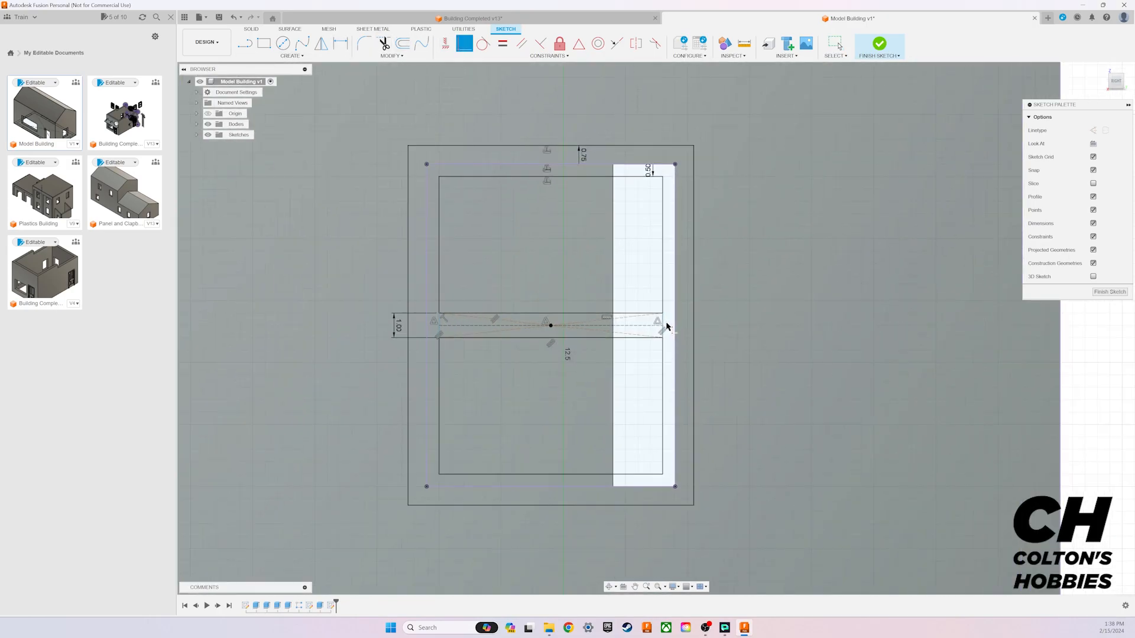
pyautogui.scroll(5, 667, 325)
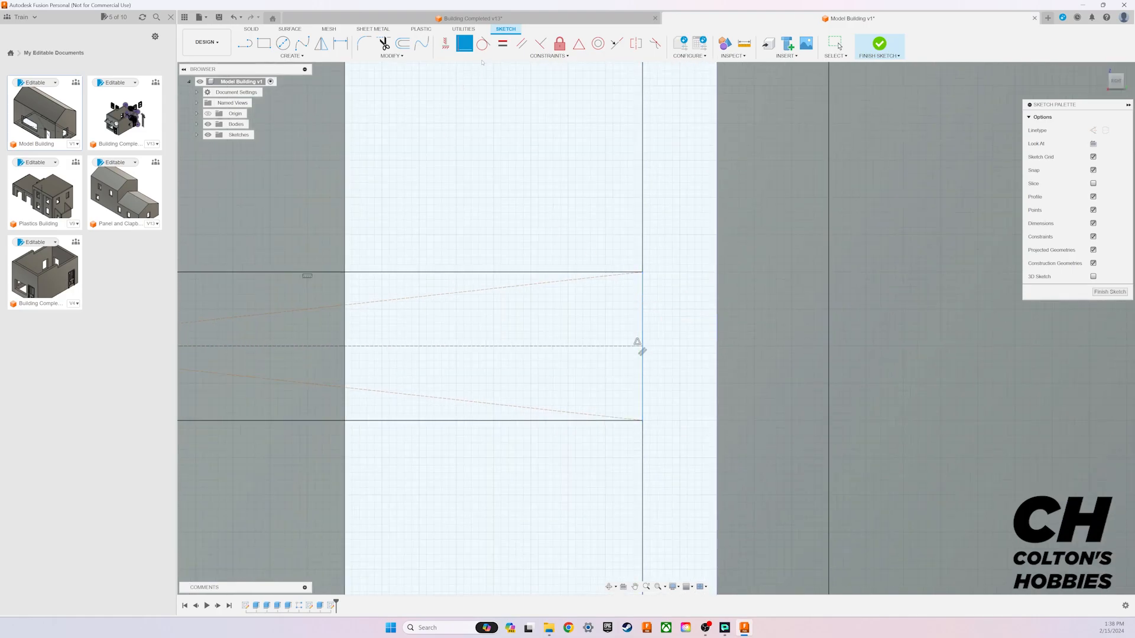
pyautogui.doubleClick(643, 292)
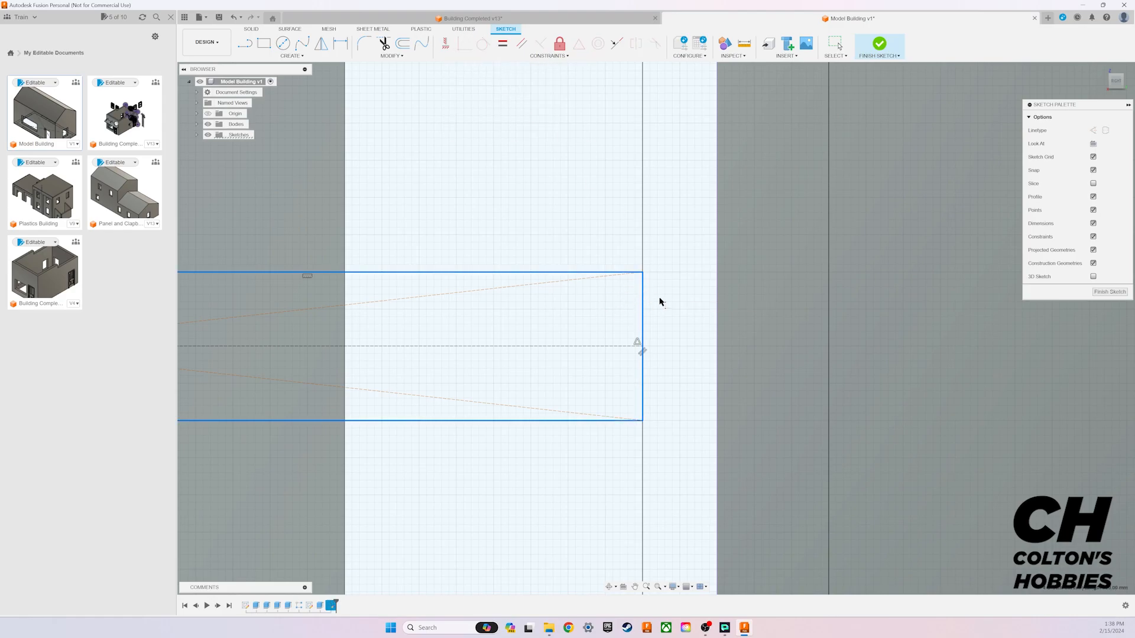
pyautogui.keyDown('ctrl'); pyautogui.click(632, 273); pyautogui.keyUp('ctrl')
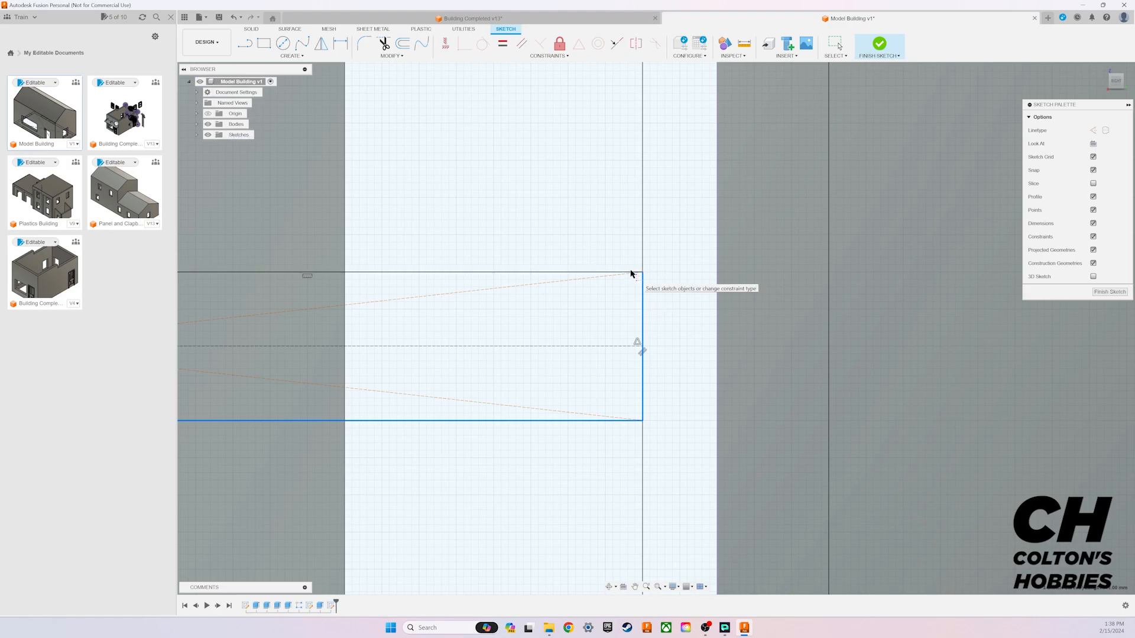
pyautogui.keyDown('ctrl'); pyautogui.click(633, 422); pyautogui.keyUp('ctrl')
pyautogui.scroll(-8, 674, 402)
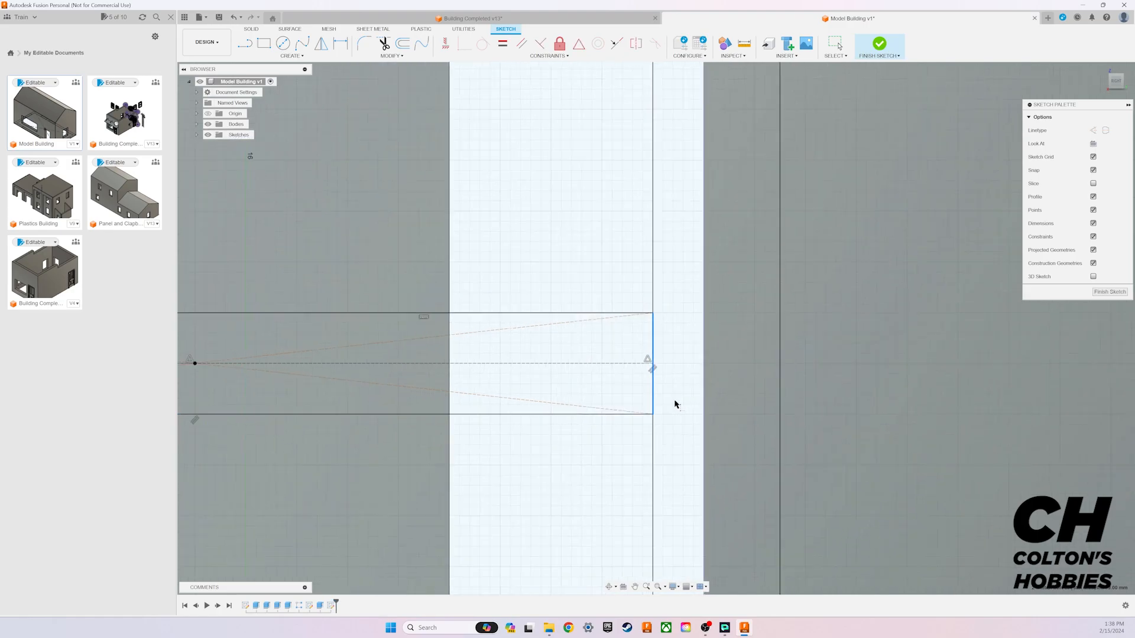
pyautogui.keyDown('ctrl'); pyautogui.click(331, 394); pyautogui.keyUp('ctrl')
pyautogui.scroll(3, 693, 374)
pyautogui.scroll(5, 688, 369)
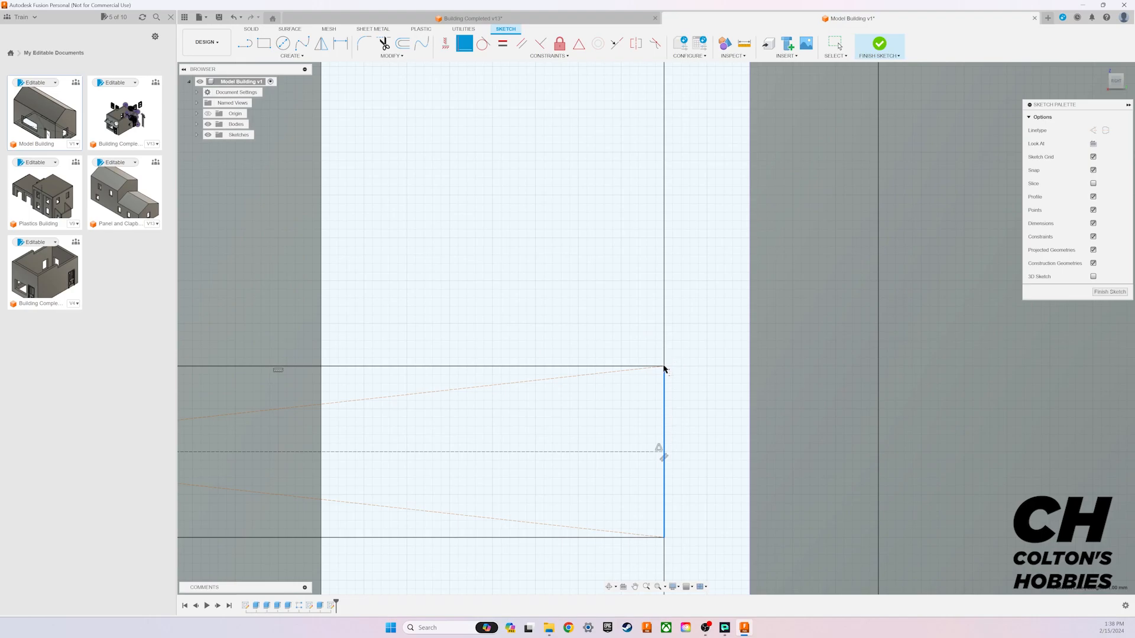
pyautogui.click(664, 453)
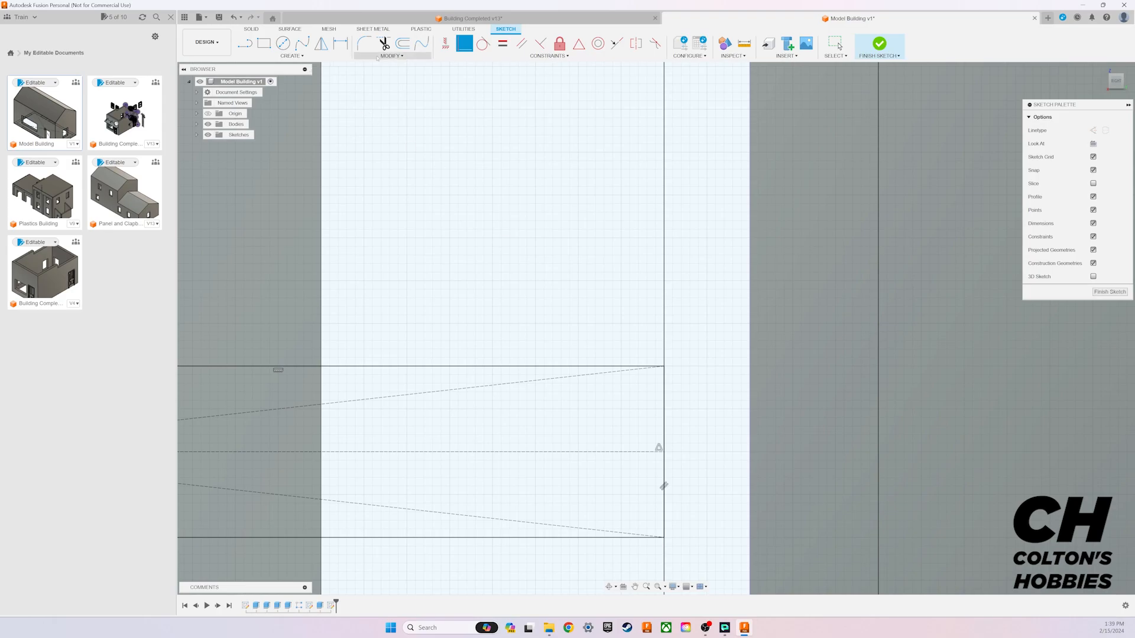
pyautogui.press('Escape')
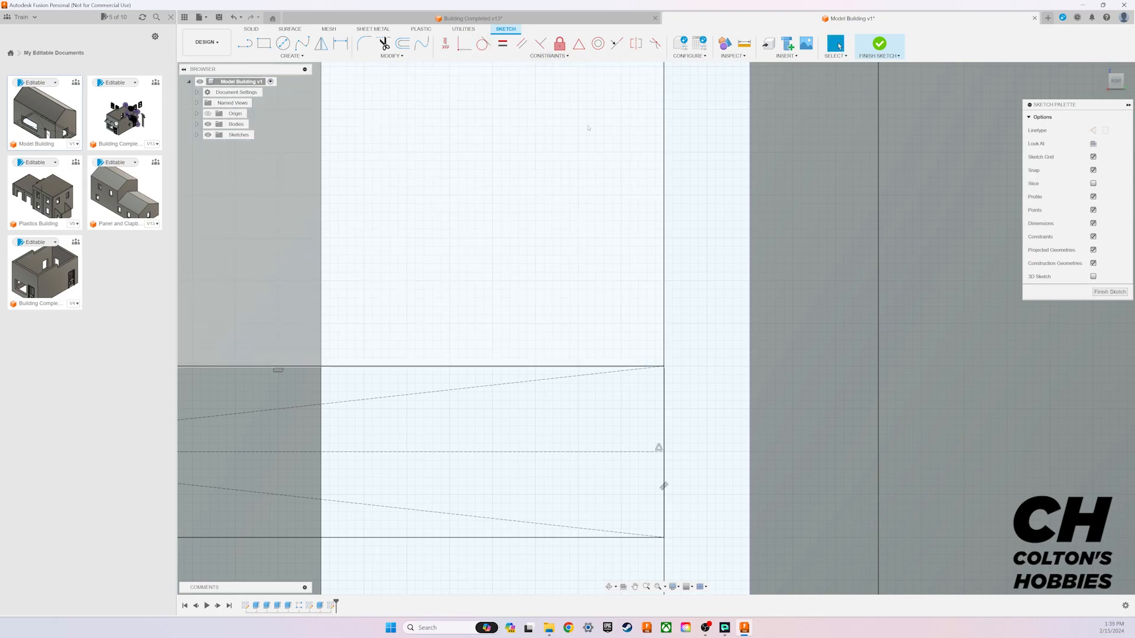
# Step: Offset the projected window opening outline inward by 1 mm
pyautogui.scroll(-10, 566, 249)
pyautogui.moveTo(445, 191); pyautogui.dragTo(525, 266, button='middle')
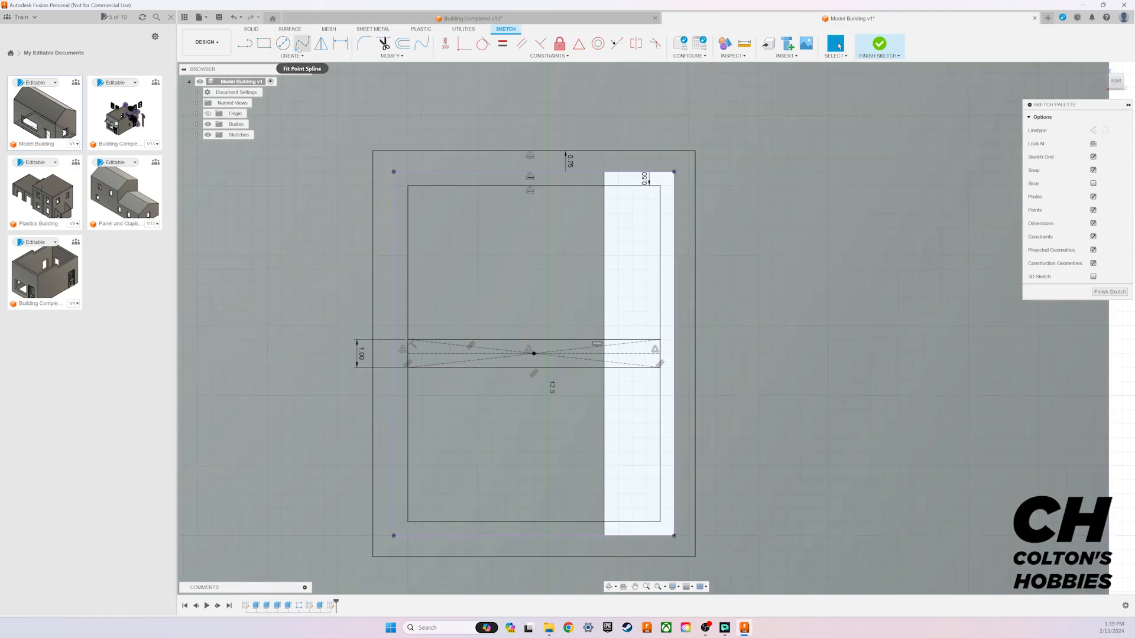
pyautogui.click(402, 43)
pyautogui.click(665, 172)
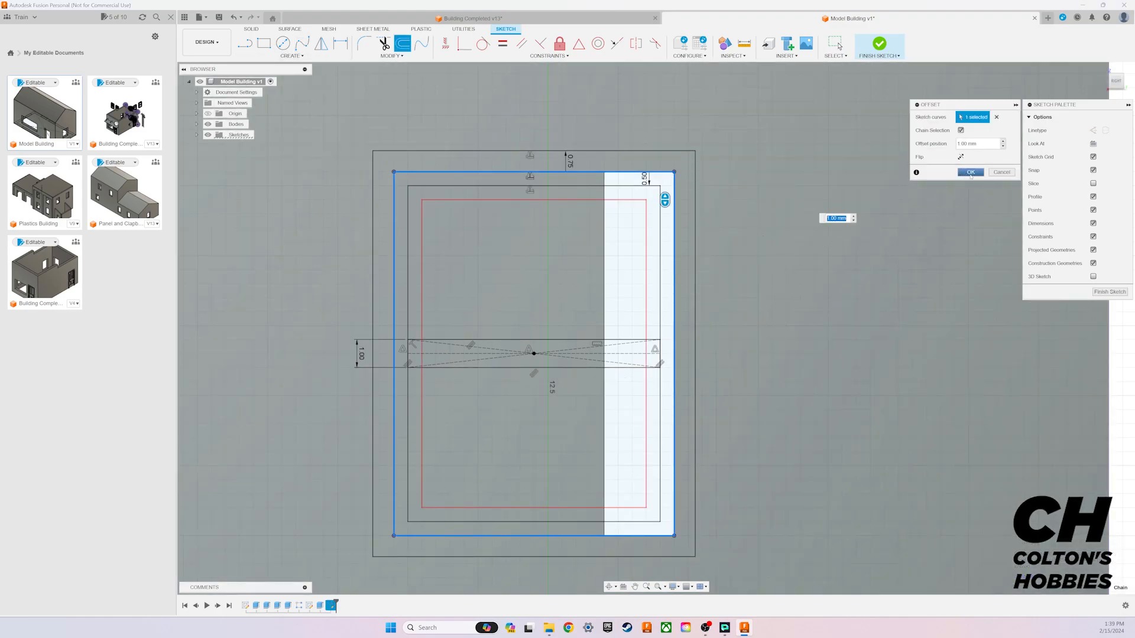
pyautogui.click(972, 172)
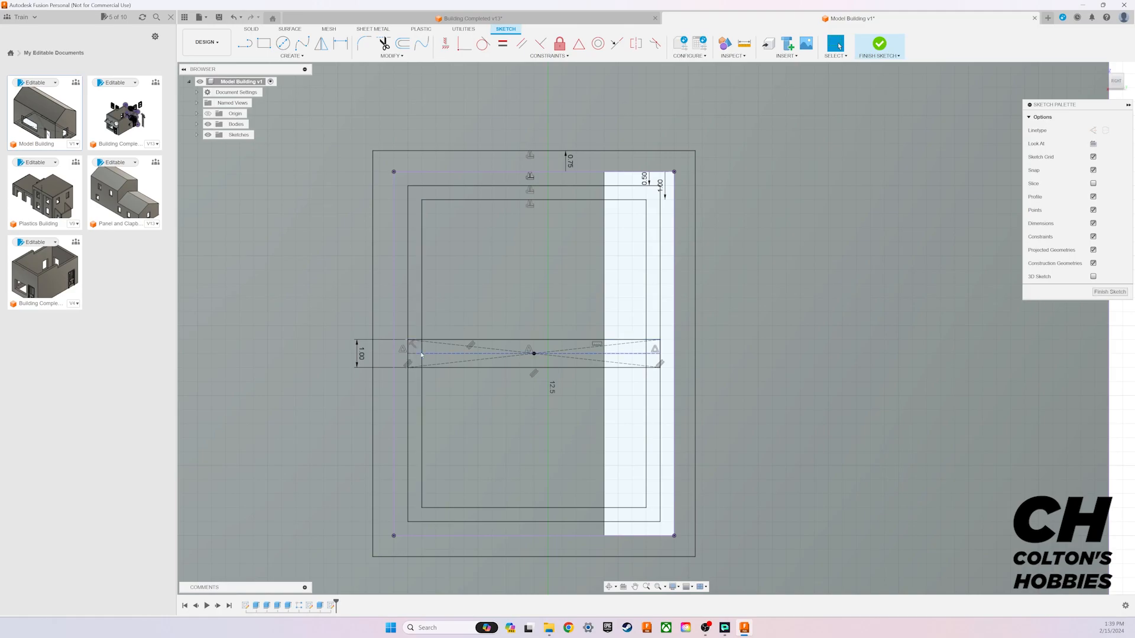
# Step: Convert the horizontal construction line through the crossbar's middle into a normal solid line
pyautogui.click(436, 354)
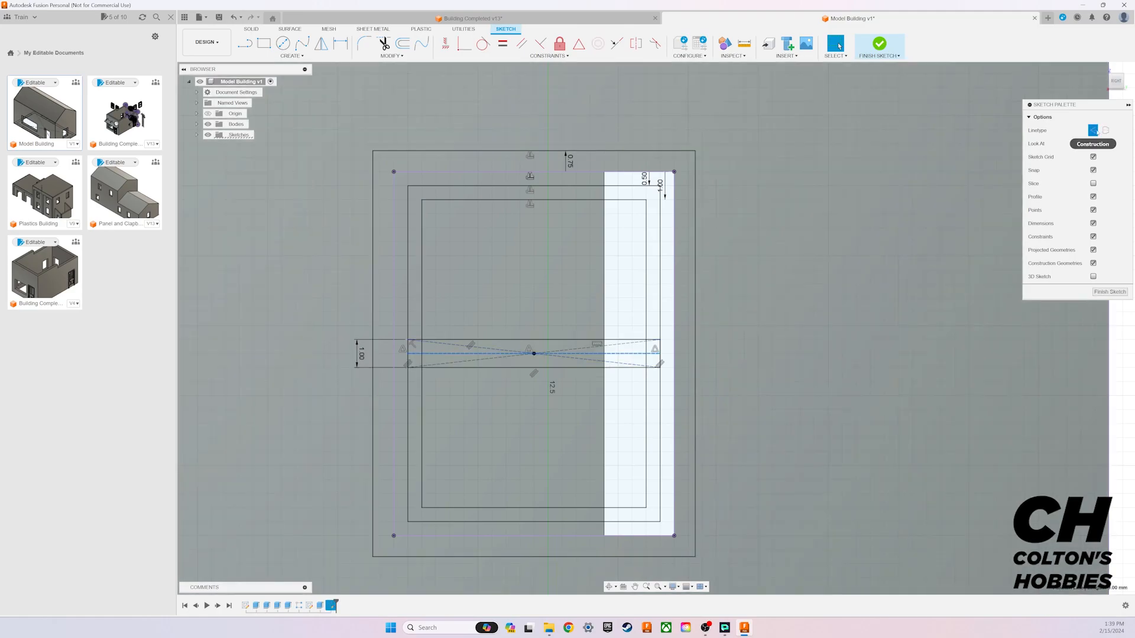
pyautogui.click(1093, 131)
pyautogui.click(725, 398)
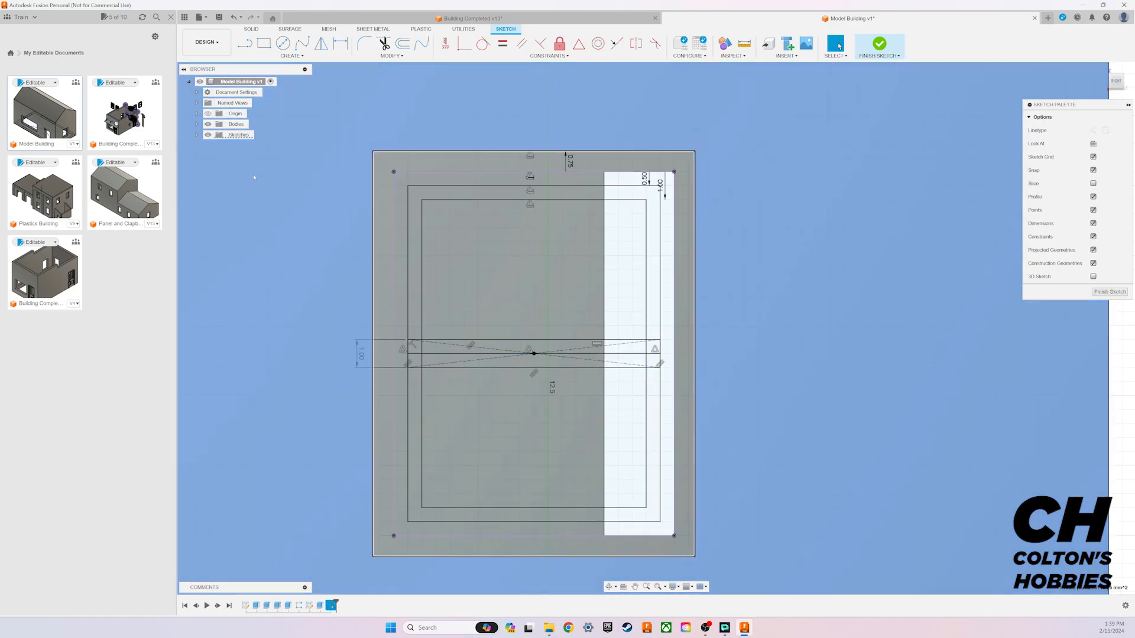
pyautogui.click(254, 177)
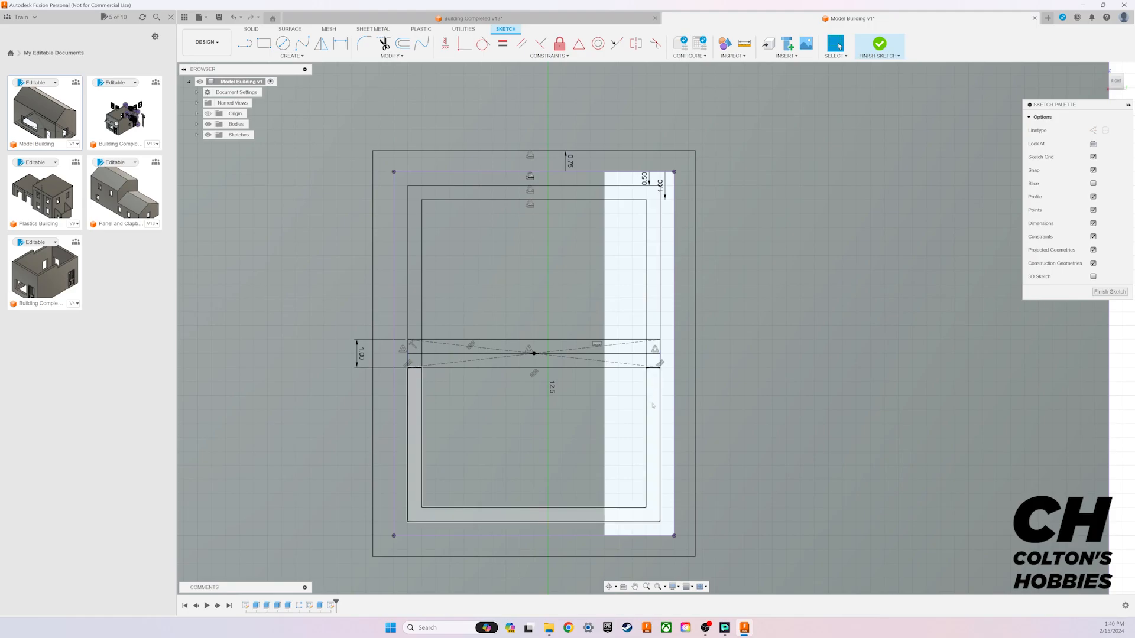
# Step: Trim the four ends of the crossbar's upper and lower edges that extend past the innermost rectangle
pyautogui.press('t')
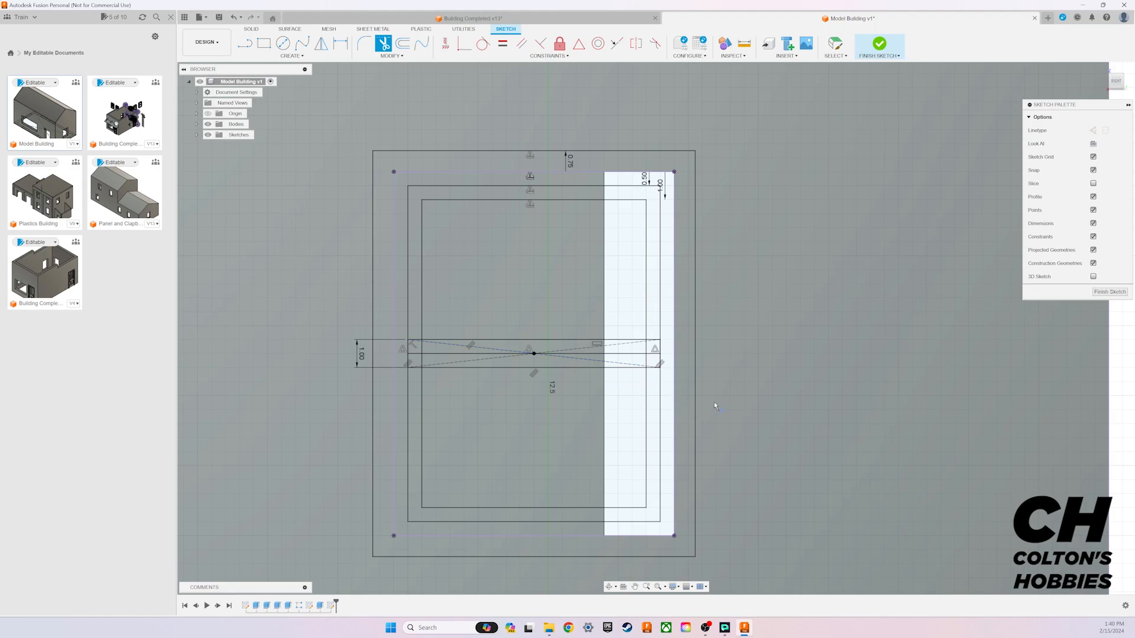
pyautogui.scroll(2, 572, 429)
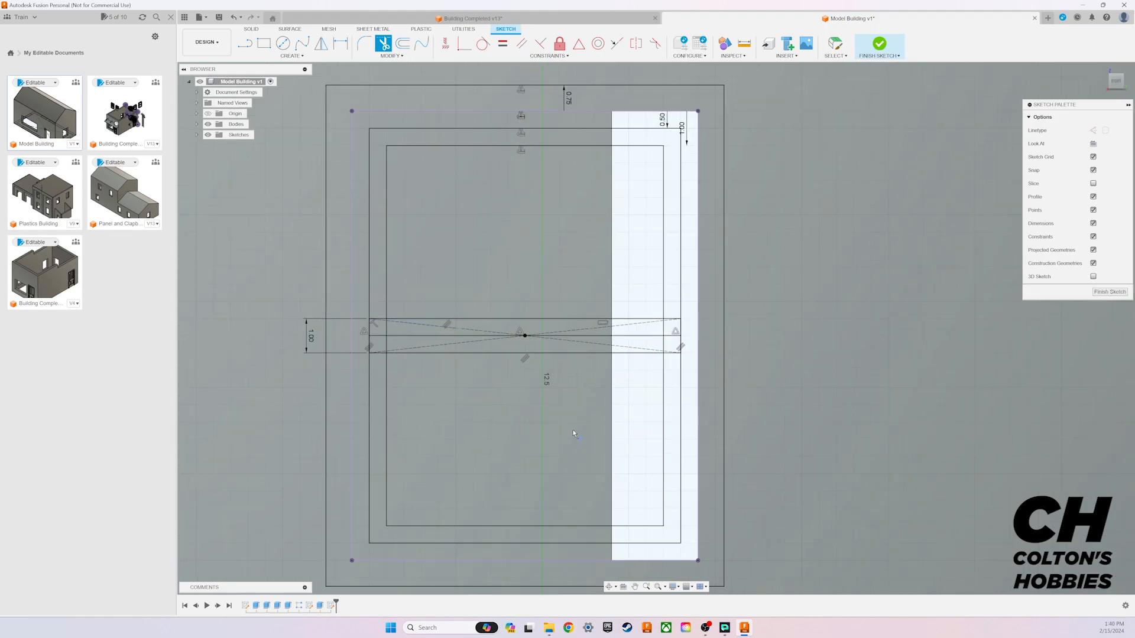
pyautogui.click(667, 357)
pyautogui.click(382, 355)
pyautogui.click(383, 320)
pyautogui.click(671, 320)
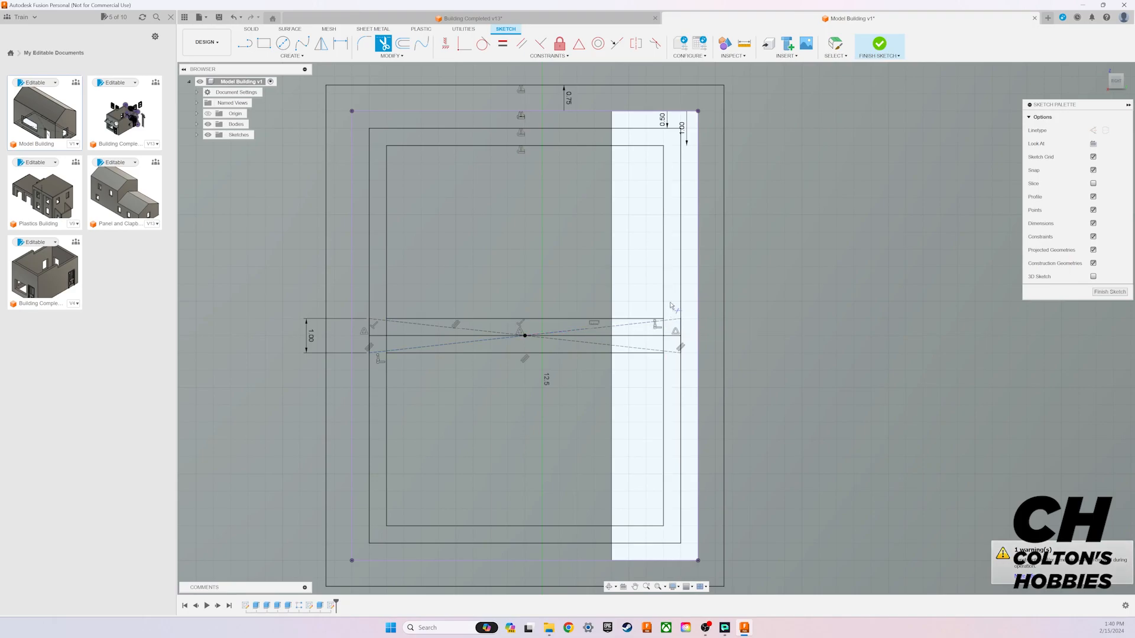
# Step: Trim away the portions of the innermost rectangle's vertical sides that cross the crossbar
pyautogui.click(664, 332)
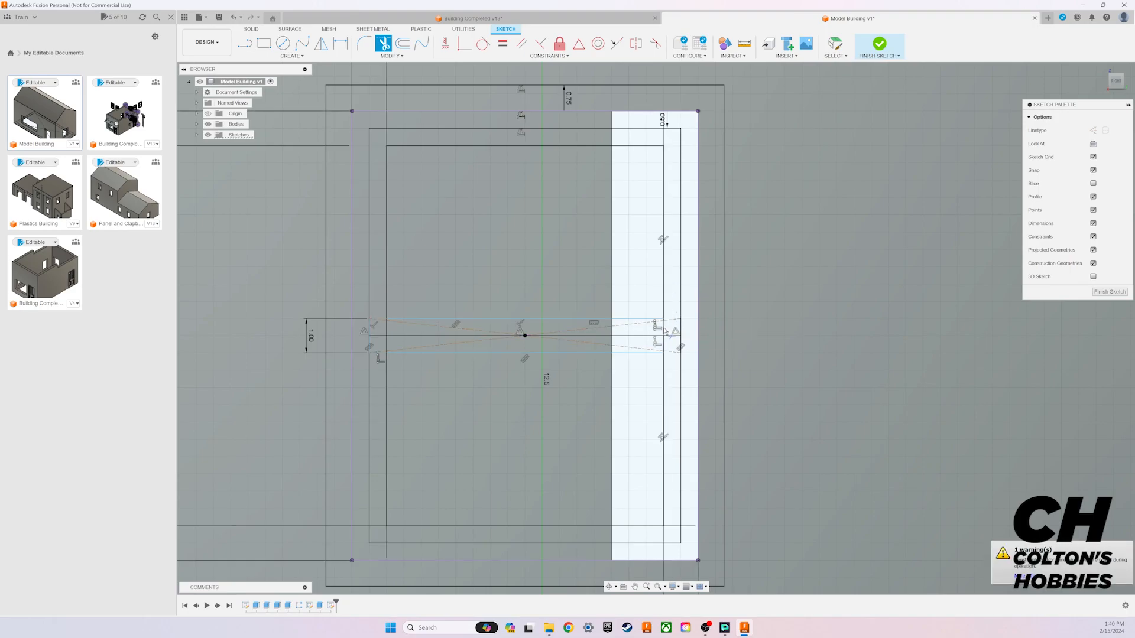
pyautogui.click(388, 336)
pyautogui.click(386, 342)
pyautogui.click(665, 344)
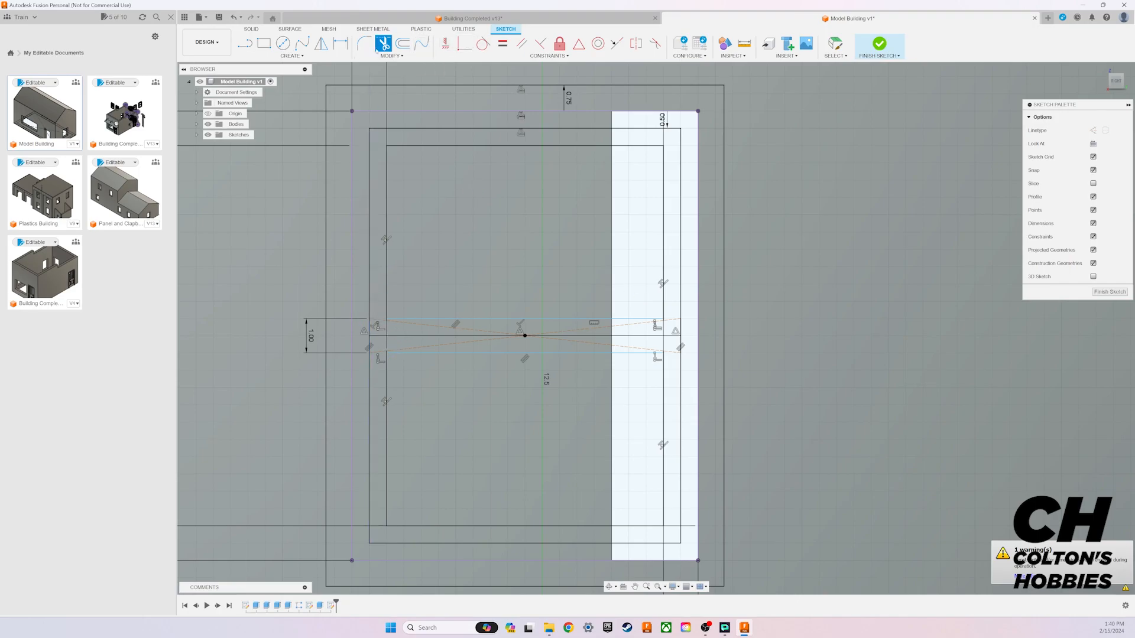
# Step: Dimension the crossbar's upper and lower edges at 0.5 mm each from its horizontal center line
pyautogui.click(341, 43)
pyautogui.click(438, 336)
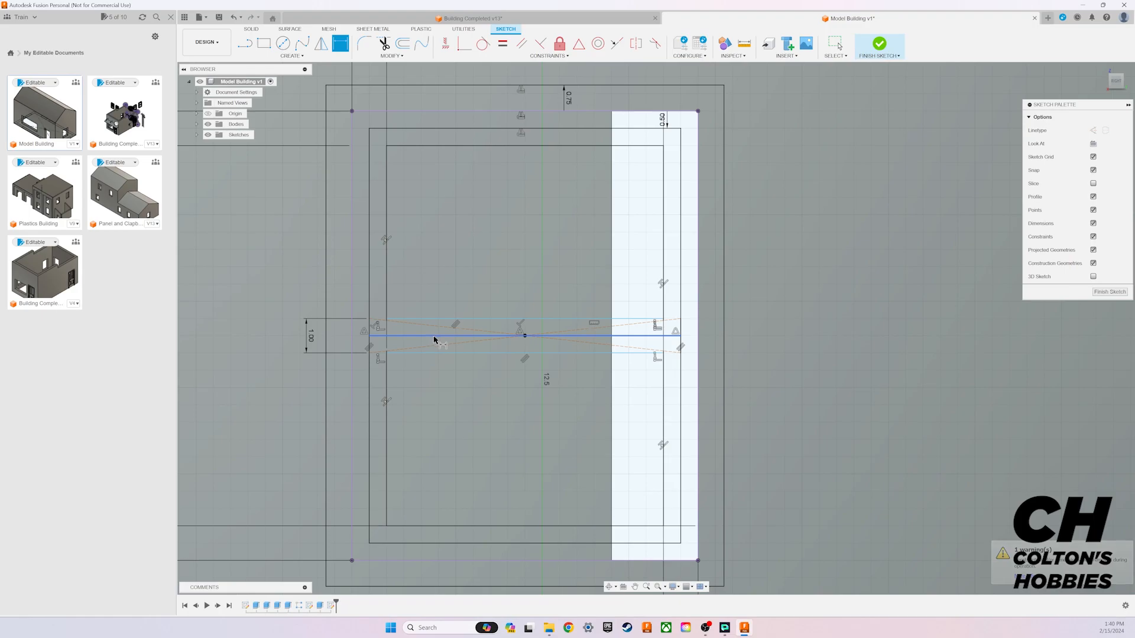
pyautogui.click(444, 320)
pyautogui.click(496, 292)
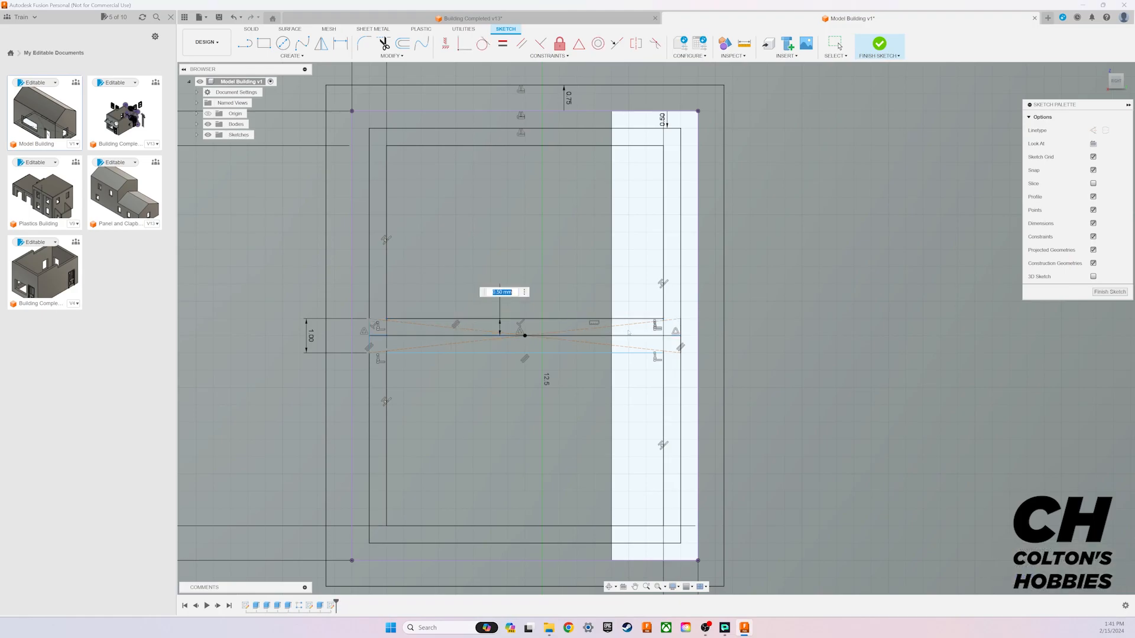
pyautogui.press('Return')
pyautogui.click(516, 354)
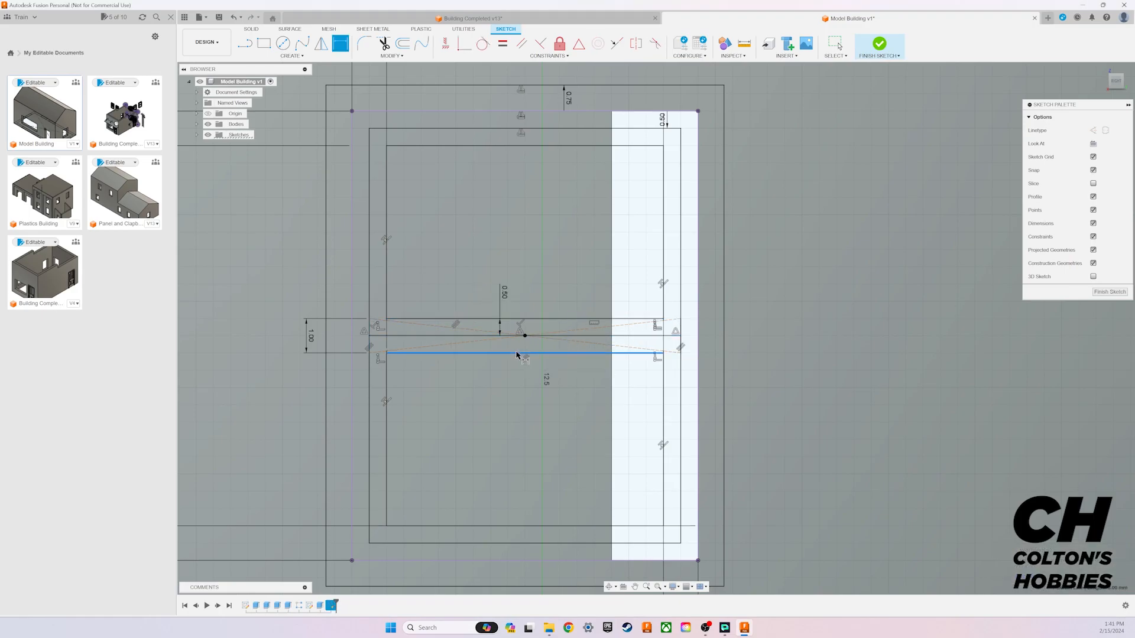
pyautogui.click(485, 336)
pyautogui.click(502, 363)
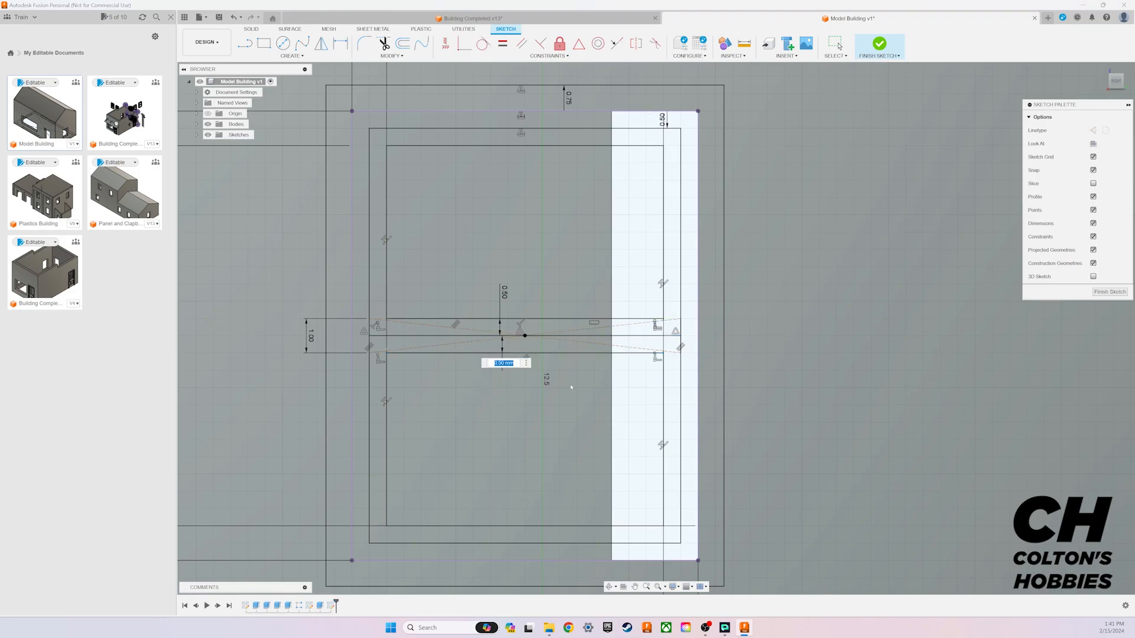
pyautogui.press('Return')
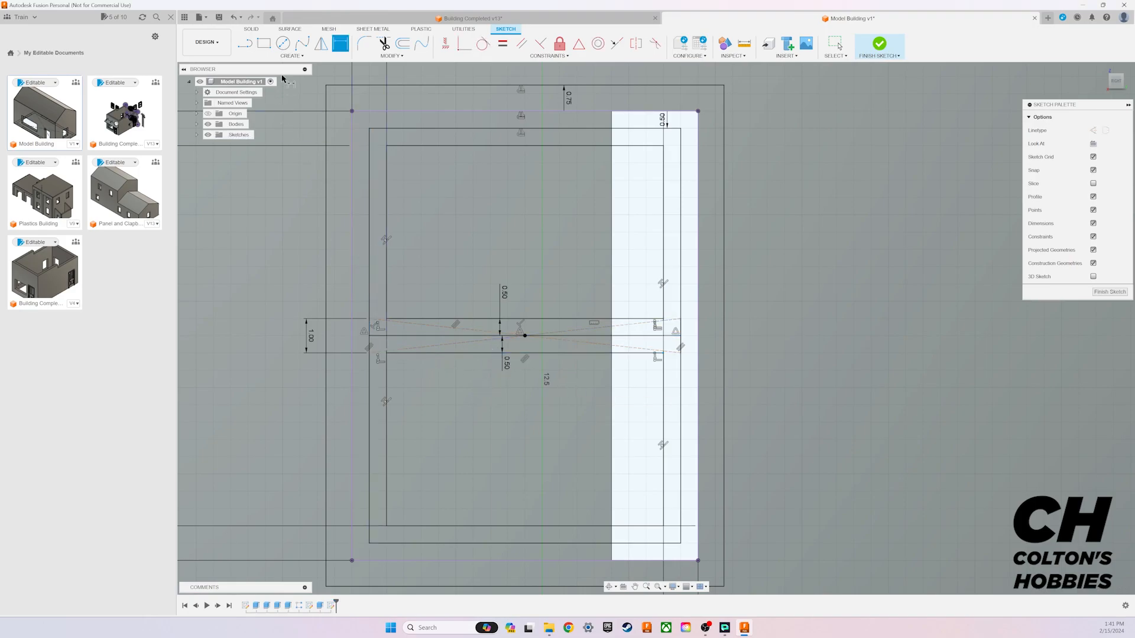
pyautogui.press('Escape')
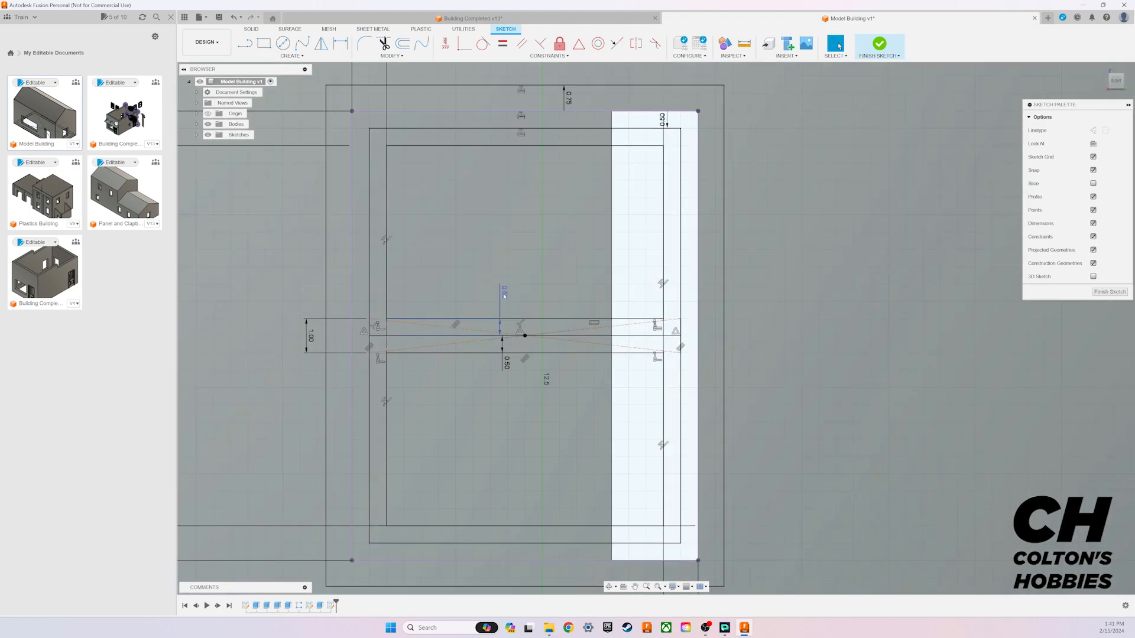
# Step: Reposition the two 0.50 dimension labels so they sit close to the crossbar
pyautogui.moveTo(504, 293); pyautogui.dragTo(455, 315)
pyautogui.click(432, 293)
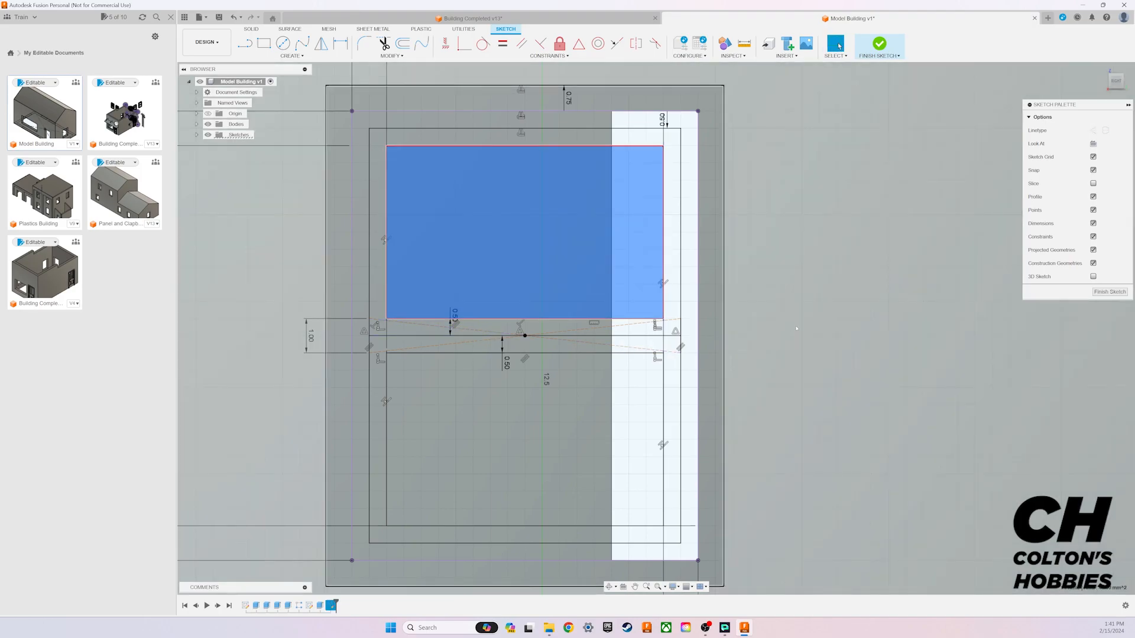
pyautogui.click(797, 328)
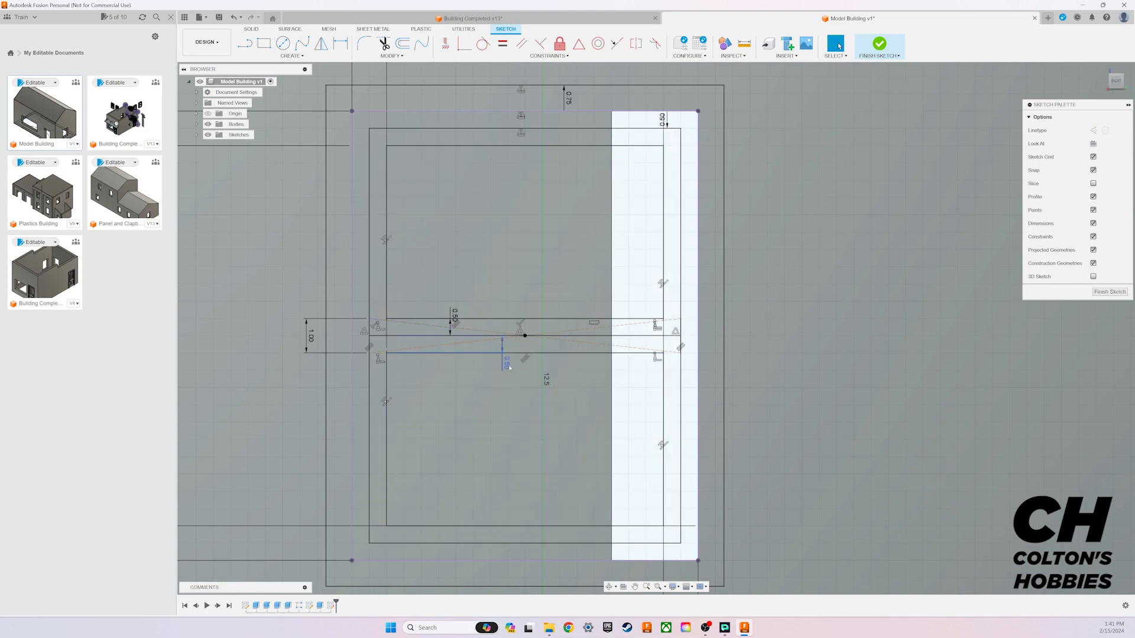
pyautogui.moveTo(506, 367); pyautogui.dragTo(530, 349)
pyautogui.moveTo(452, 318); pyautogui.dragTo(488, 331)
# Step: Draw a vertical construction line from the midpoint of the crossbar's upper edge to the upper pane's top edge
pyautogui.press('l')
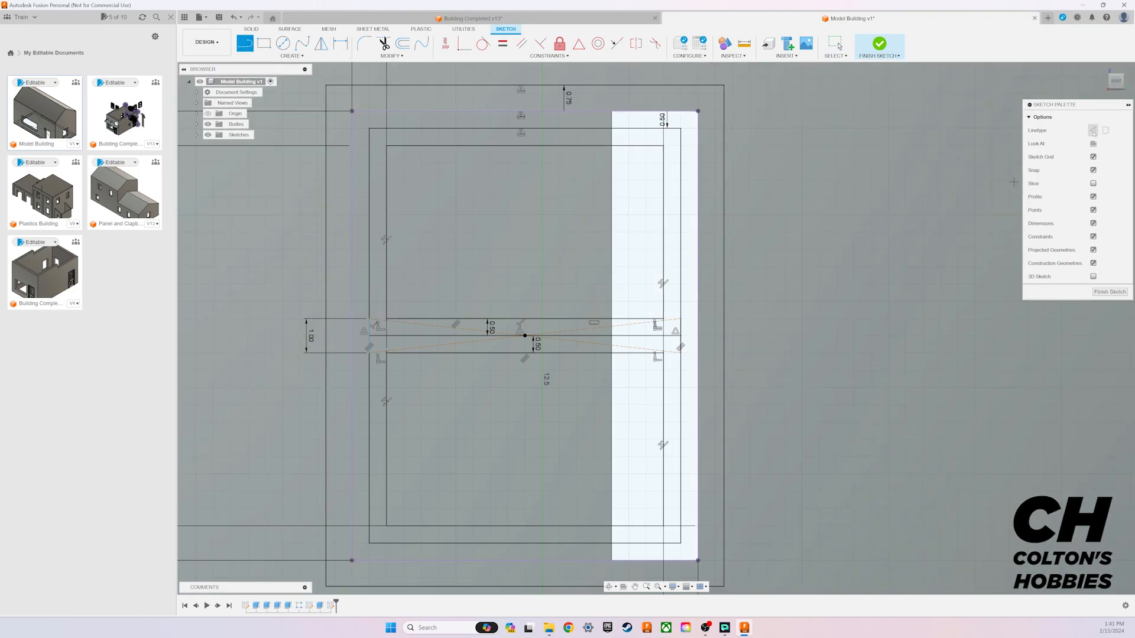
pyautogui.click(524, 319)
pyautogui.click(525, 145)
# Step: Draw horizontal construction lines from the vertical line's midpoint to the upper pane's right and left sides, setting the left one to 0°
pyautogui.click(523, 232)
pyautogui.doubleClick(662, 232)
pyautogui.click(525, 233)
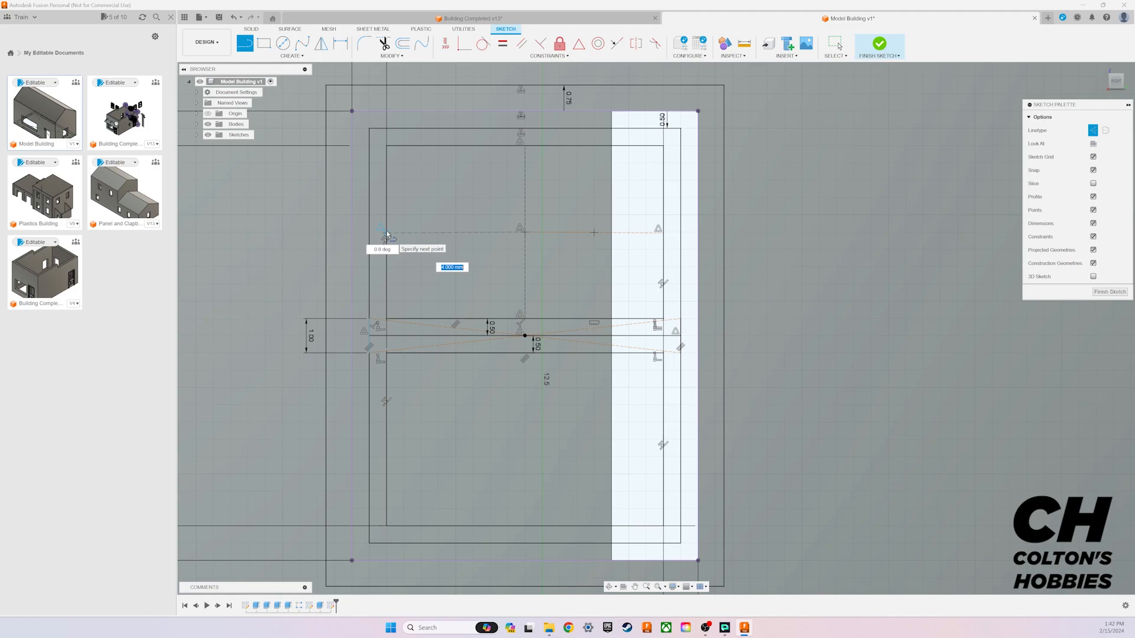
pyautogui.press('Tab')
pyautogui.write('0')
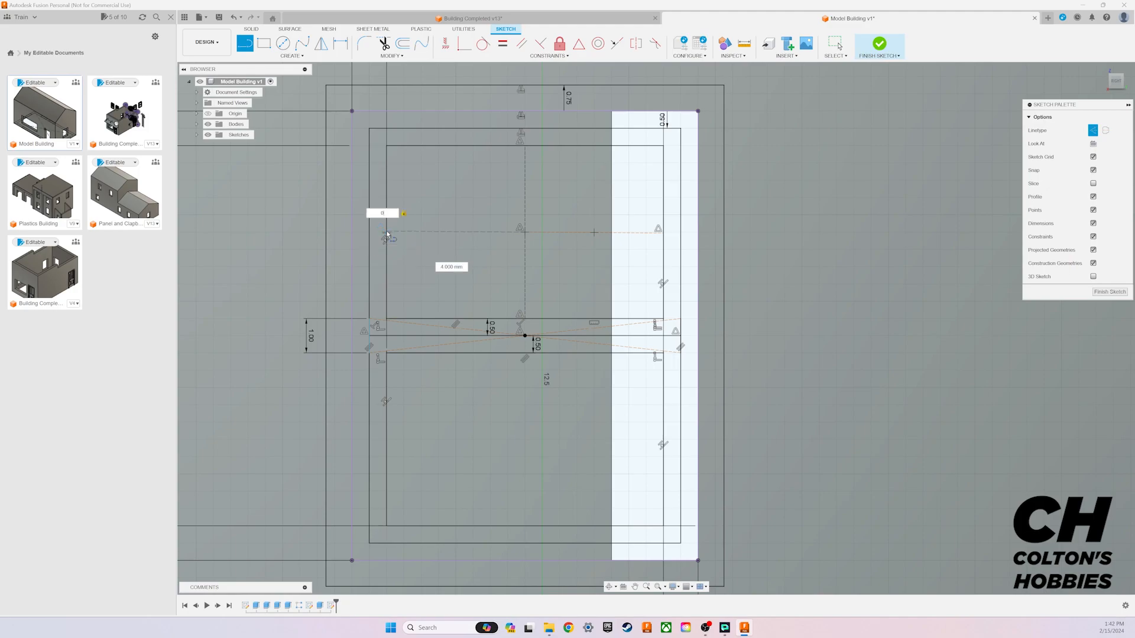
pyautogui.press('Return')
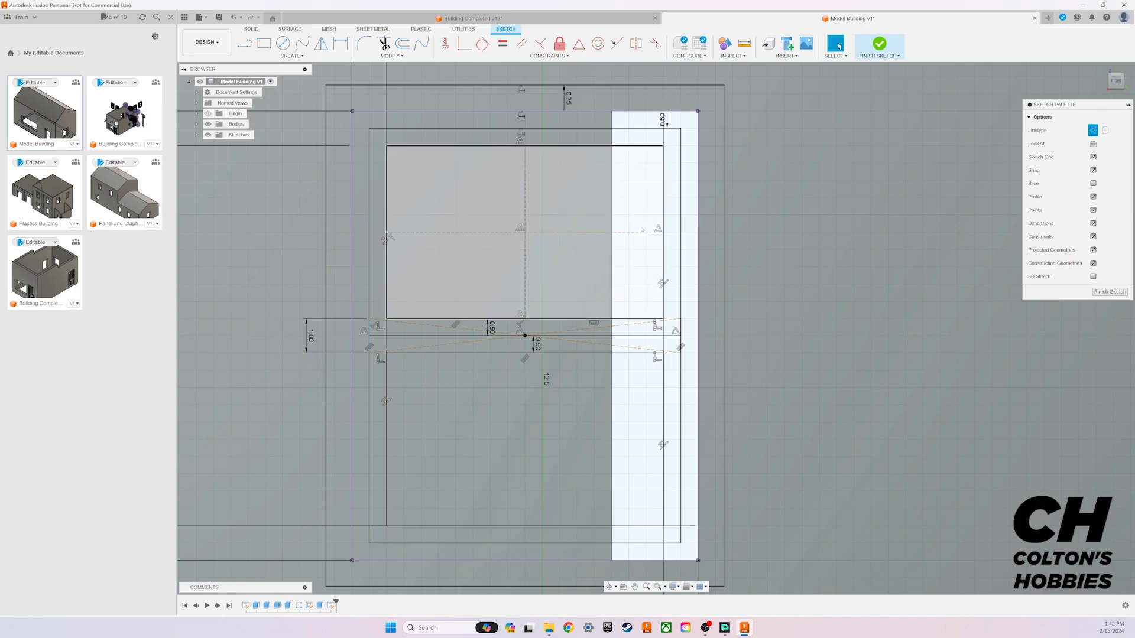
# Step: Delete the right-hand horizontal construction line and redraw it from the vertical line's midpoint to the upper pane's right side
pyautogui.click(840, 46)
pyautogui.click(642, 222)
pyautogui.click(645, 234)
pyautogui.click(645, 234)
pyautogui.press('Delete')
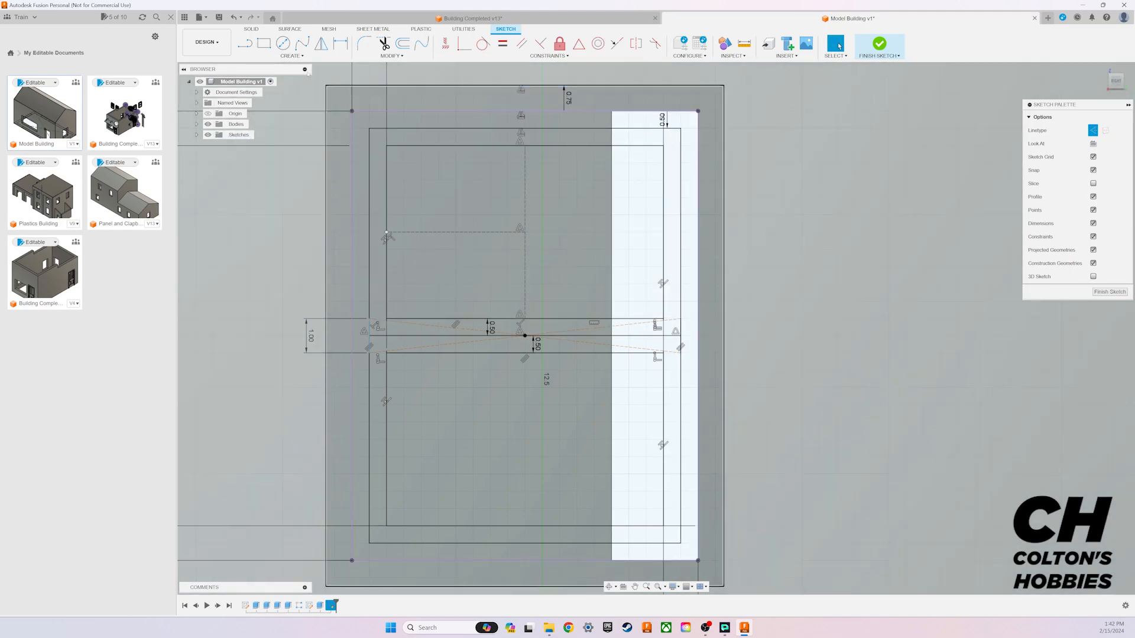
pyautogui.press('l')
pyautogui.click(524, 229)
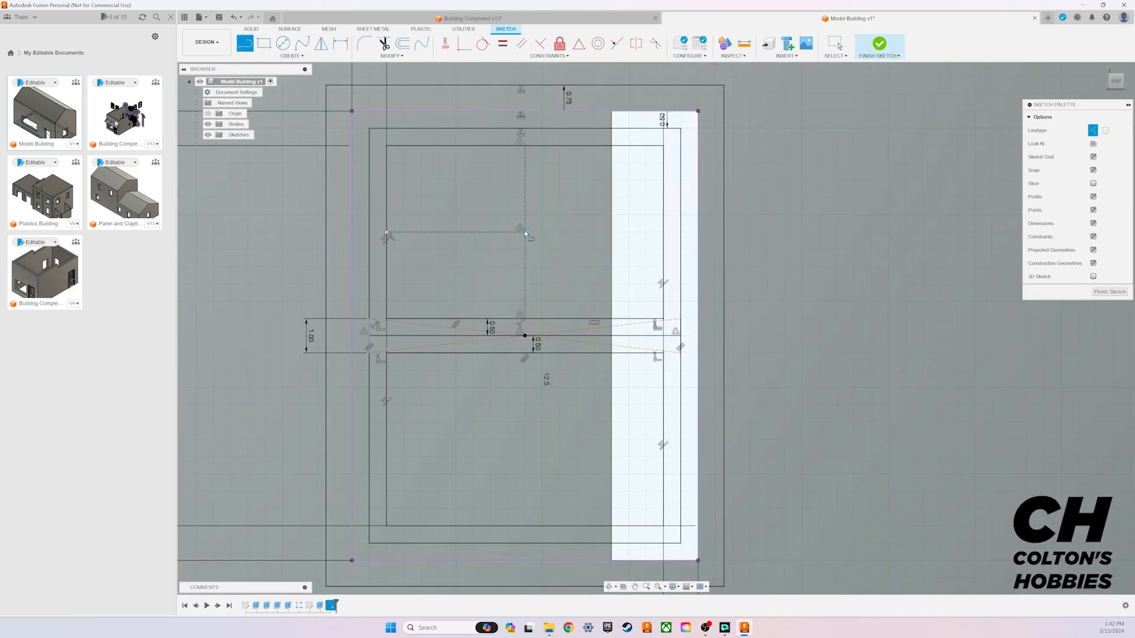
pyautogui.doubleClick(664, 234)
pyautogui.press('Escape')
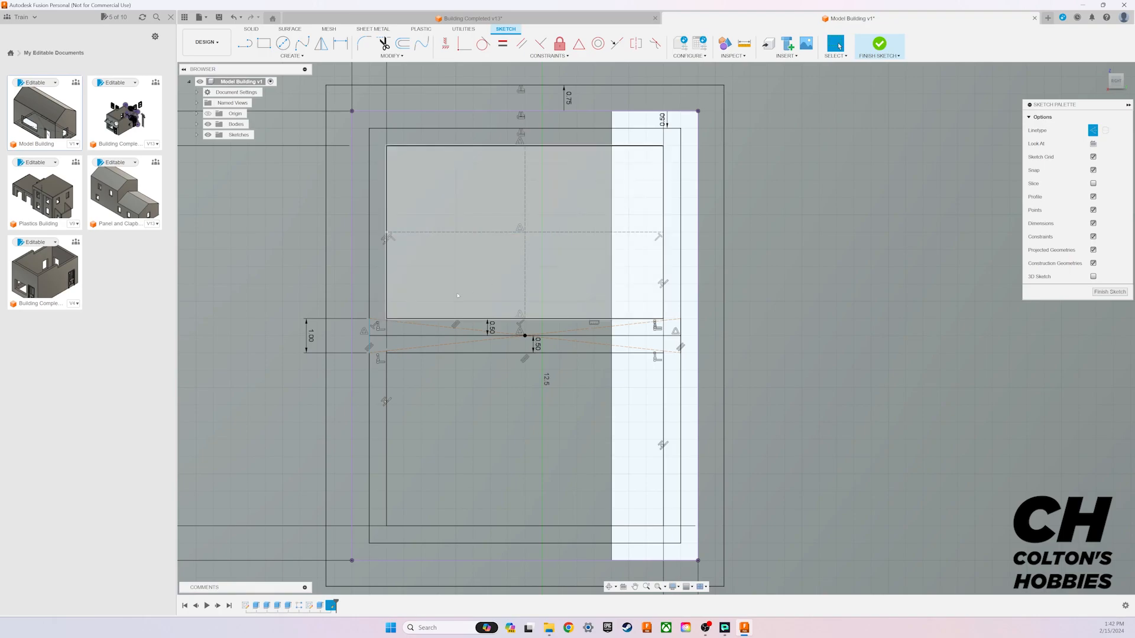
# Step: Apply a coincident constraint between the crossbar's left edge and the left end of its horizontal centre line
pyautogui.press('d')
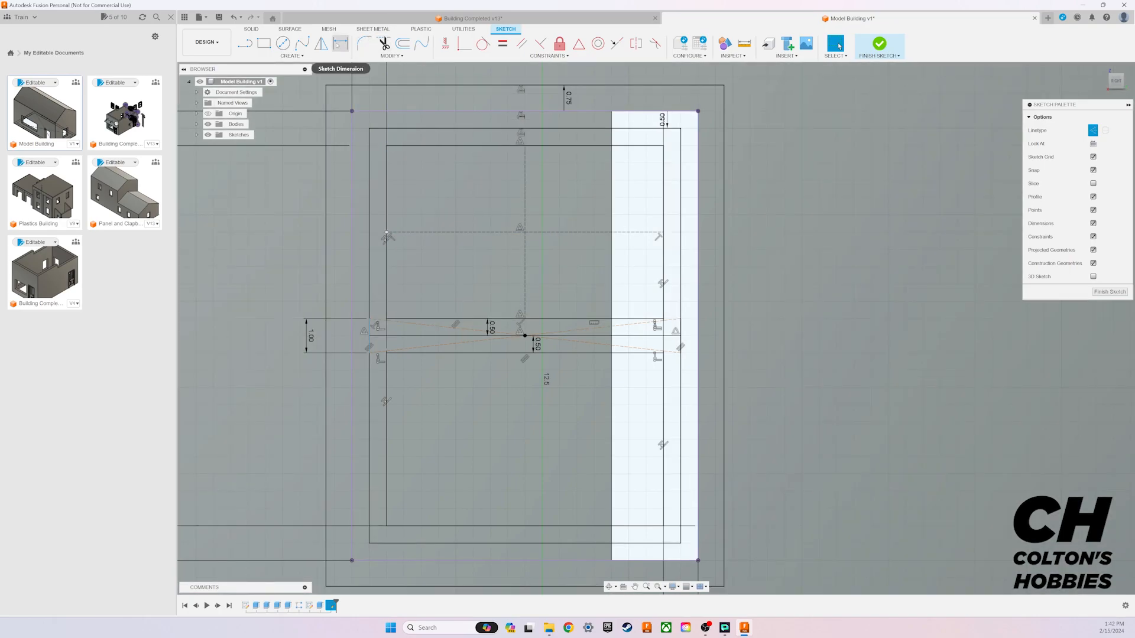
pyautogui.click(463, 45)
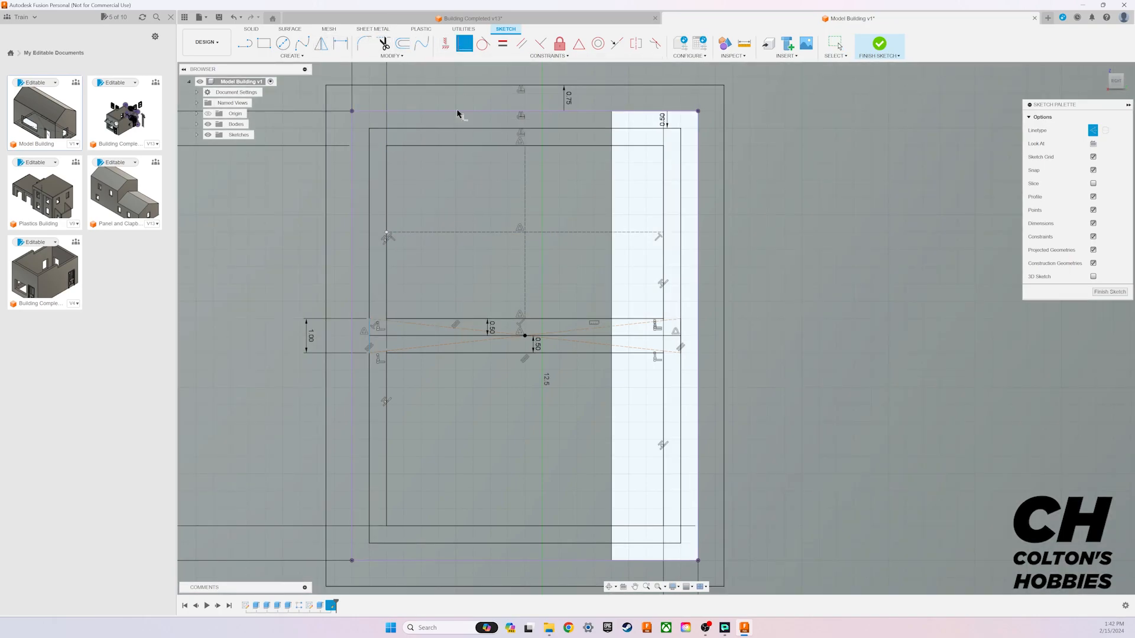
pyautogui.click(370, 329)
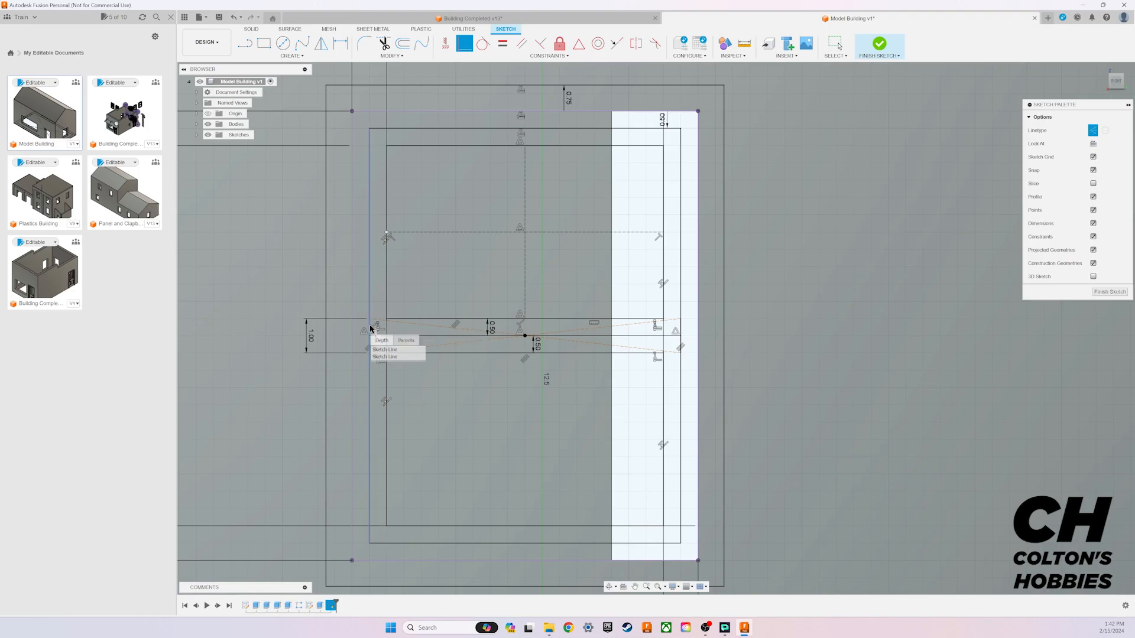
pyautogui.click(385, 357)
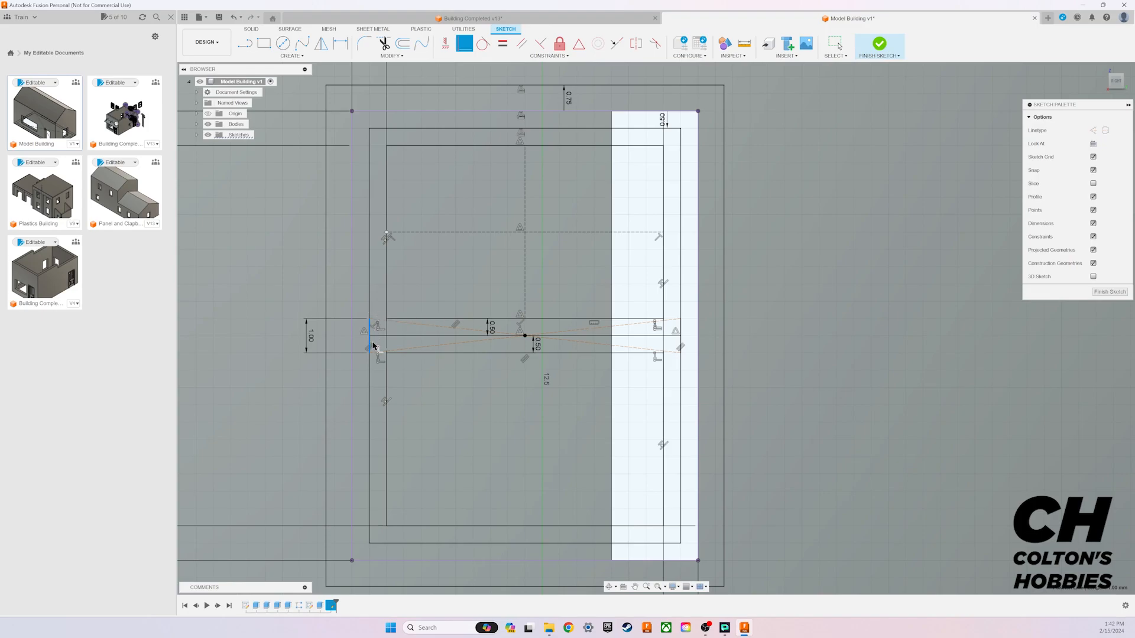
pyautogui.click(372, 335)
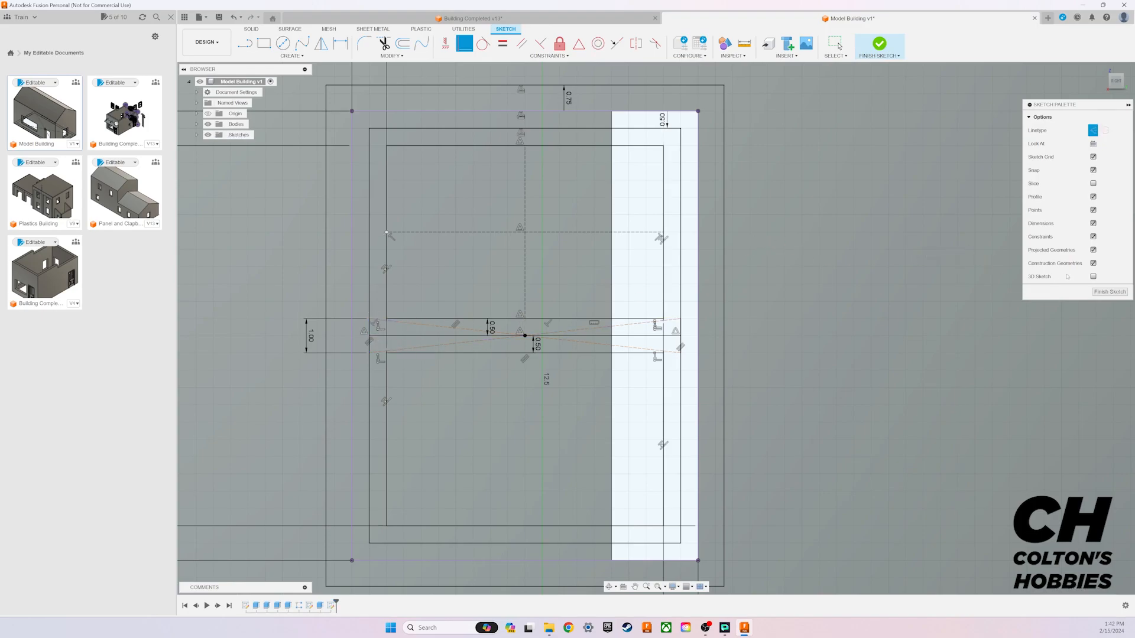
pyautogui.press('Escape')
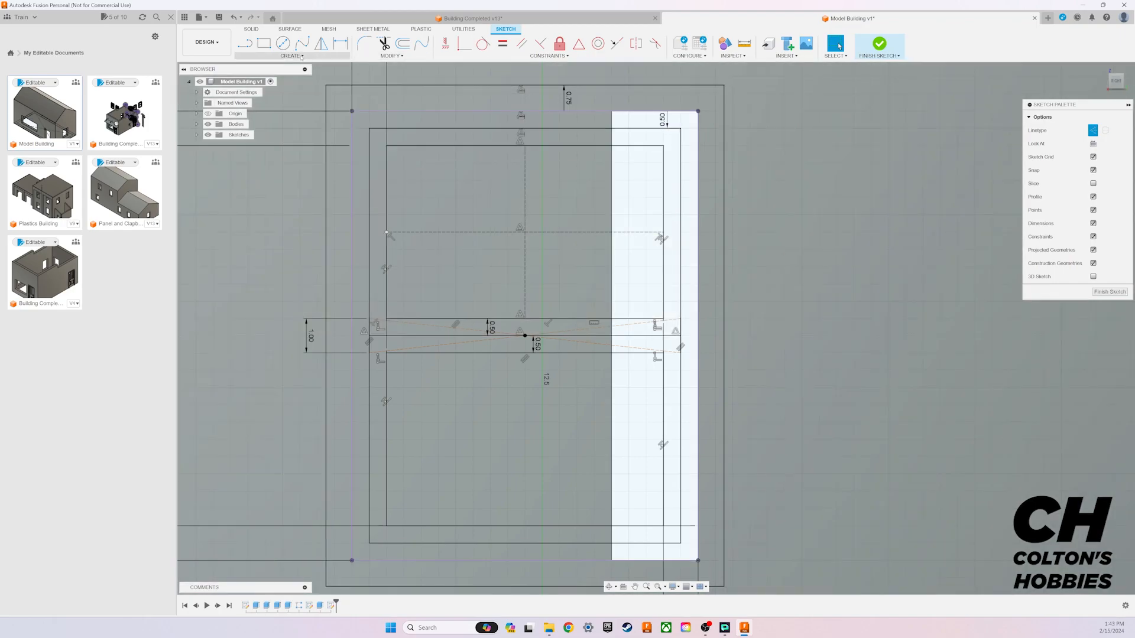
# Step: Draw a 0.3 mm wide centre rectangle from the construction lines' intersection, spanning the upper pane's full height
pyautogui.click(291, 55)
pyautogui.moveTo(260, 74)
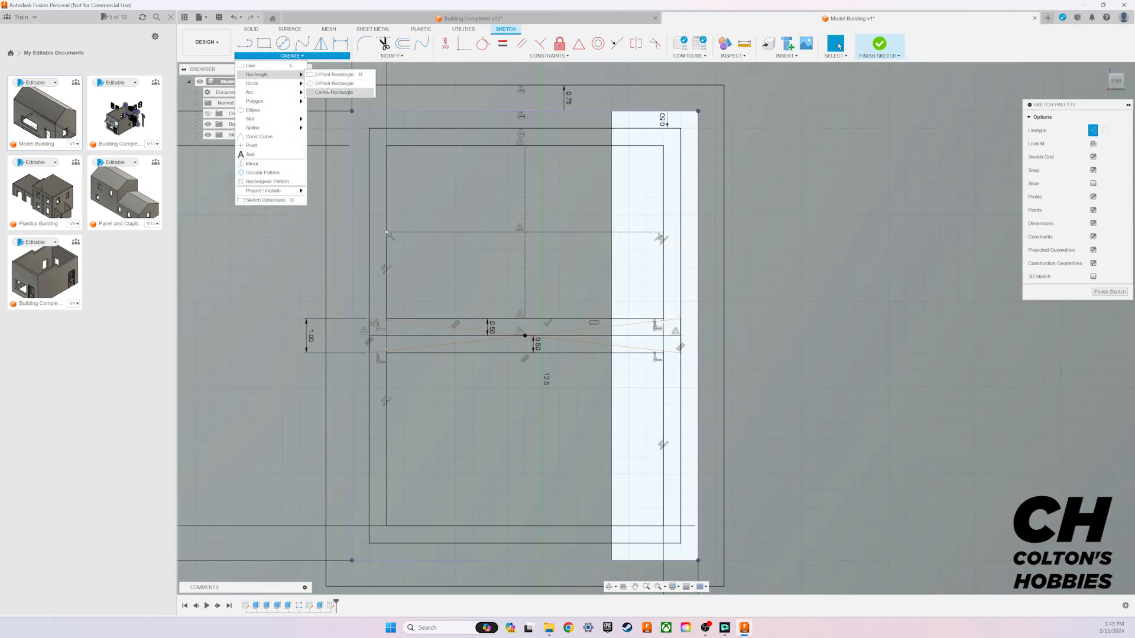
pyautogui.click(330, 92)
pyautogui.click(524, 233)
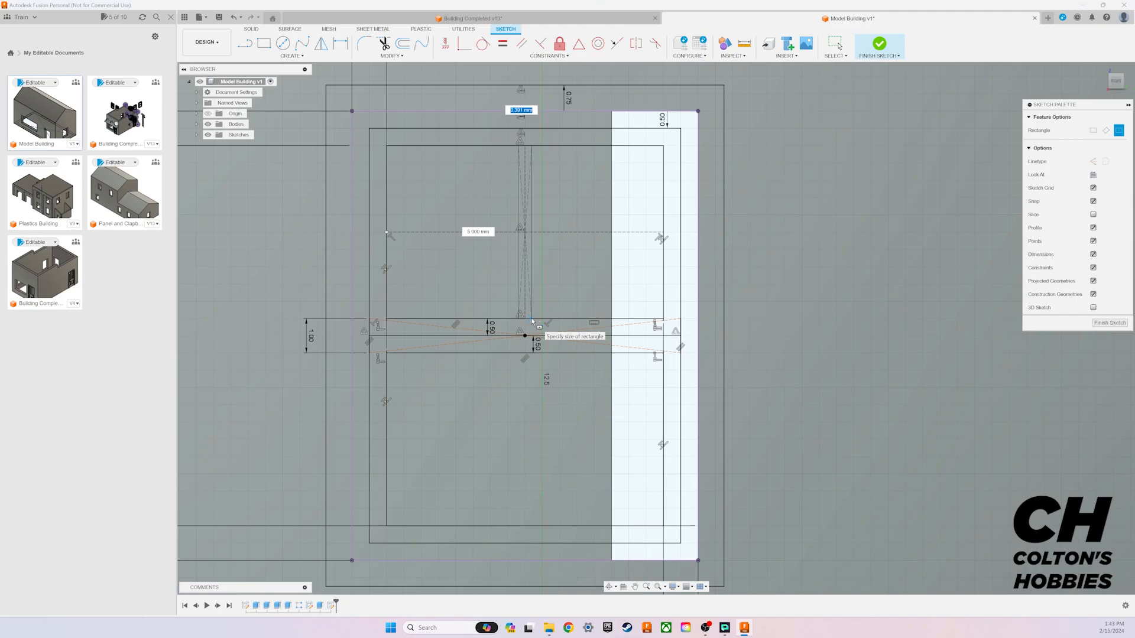
pyautogui.write('0')
pyautogui.press('Tab')
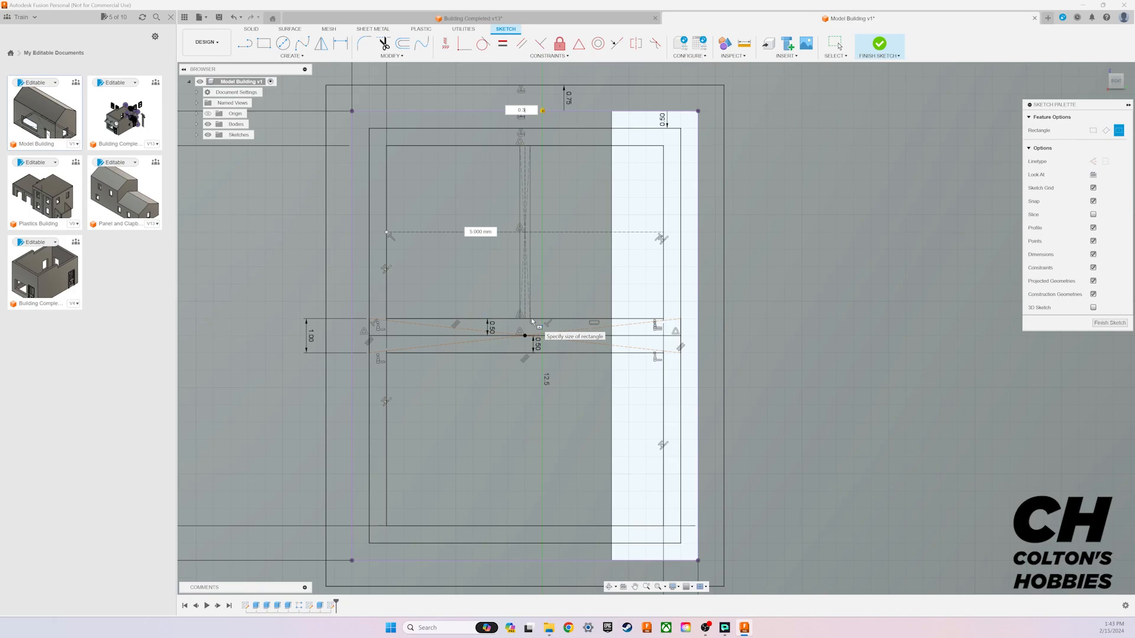
pyautogui.press('Return')
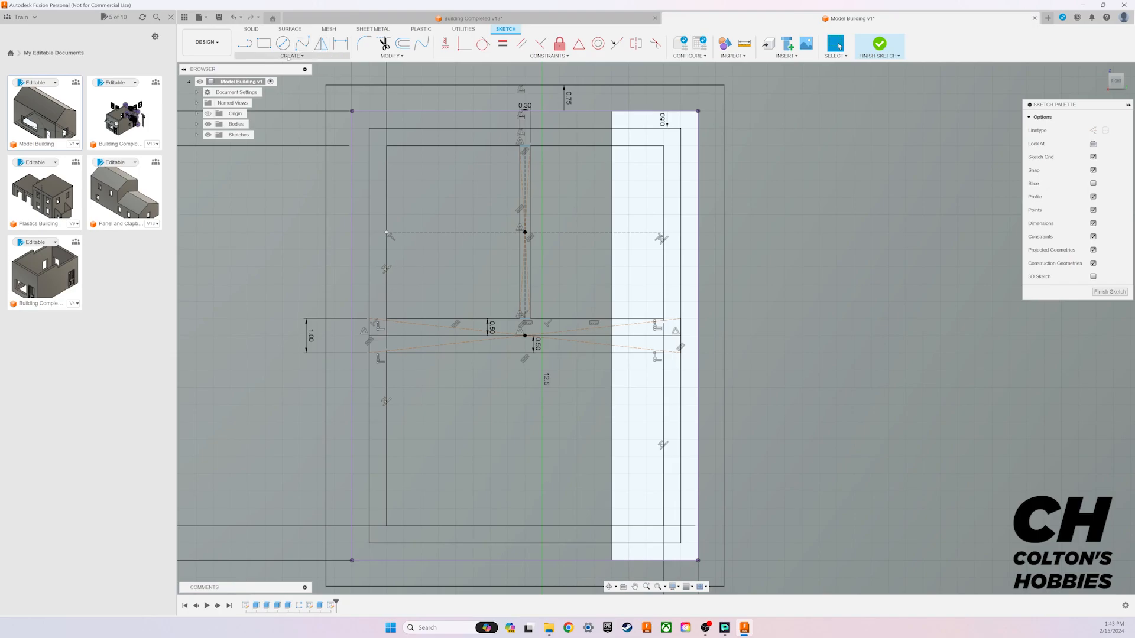
# Step: Draw a 0.3 mm wide, full-height centre rectangle at the midpoint of the upper pane's left horizontal construction line
pyautogui.click(291, 56)
pyautogui.moveTo(294, 75)
pyautogui.click(334, 92)
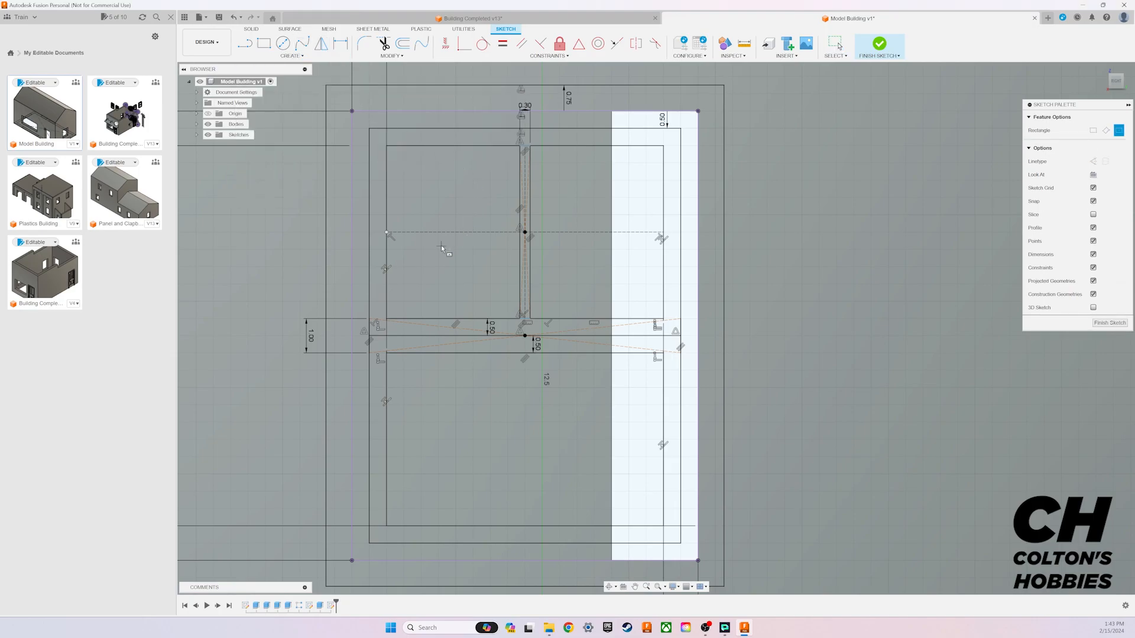
pyautogui.click(455, 232)
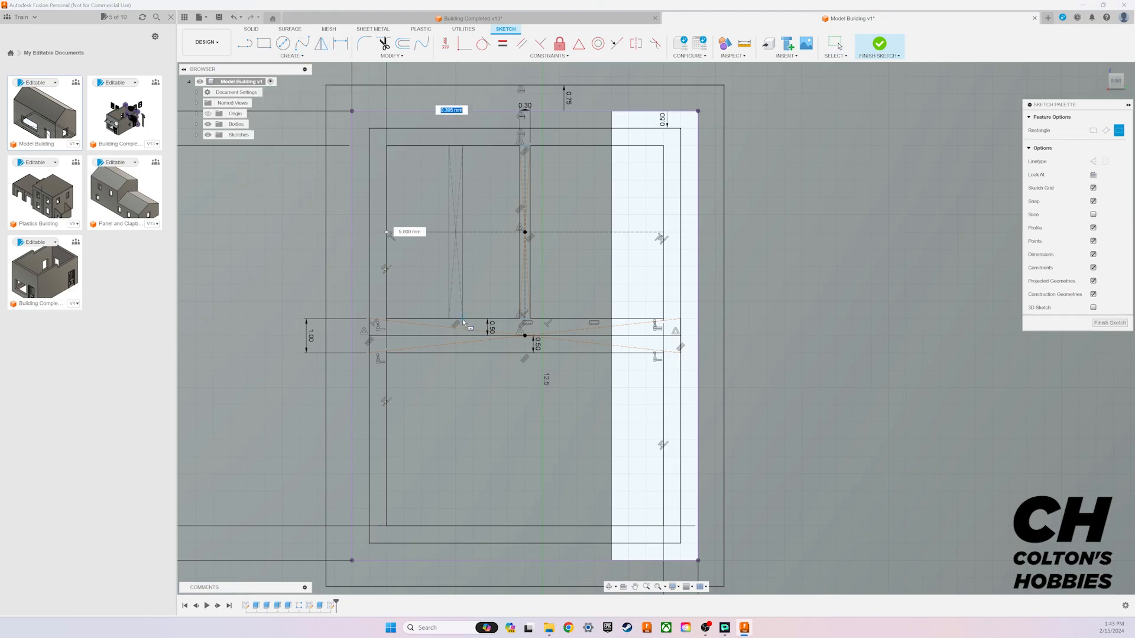
pyautogui.write('0.3')
pyautogui.press('Return')
pyautogui.click(839, 46)
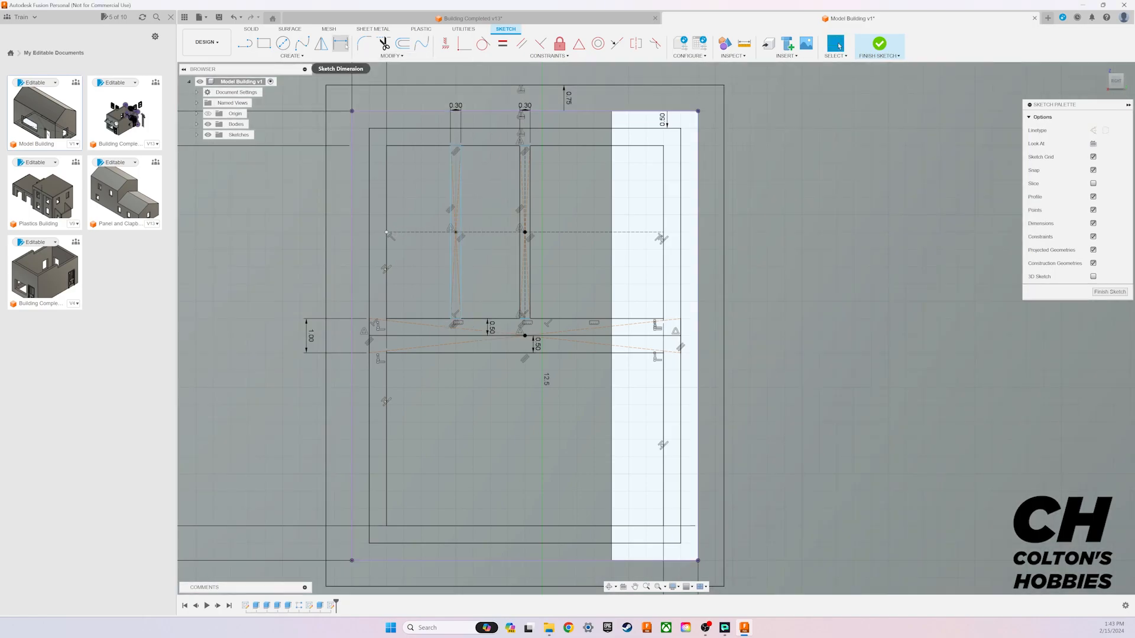
# Step: Draw a 0.3 mm wide, full-height centre rectangle at the midpoint of the upper pane's right horizontal construction line
pyautogui.click(293, 55)
pyautogui.moveTo(272, 72)
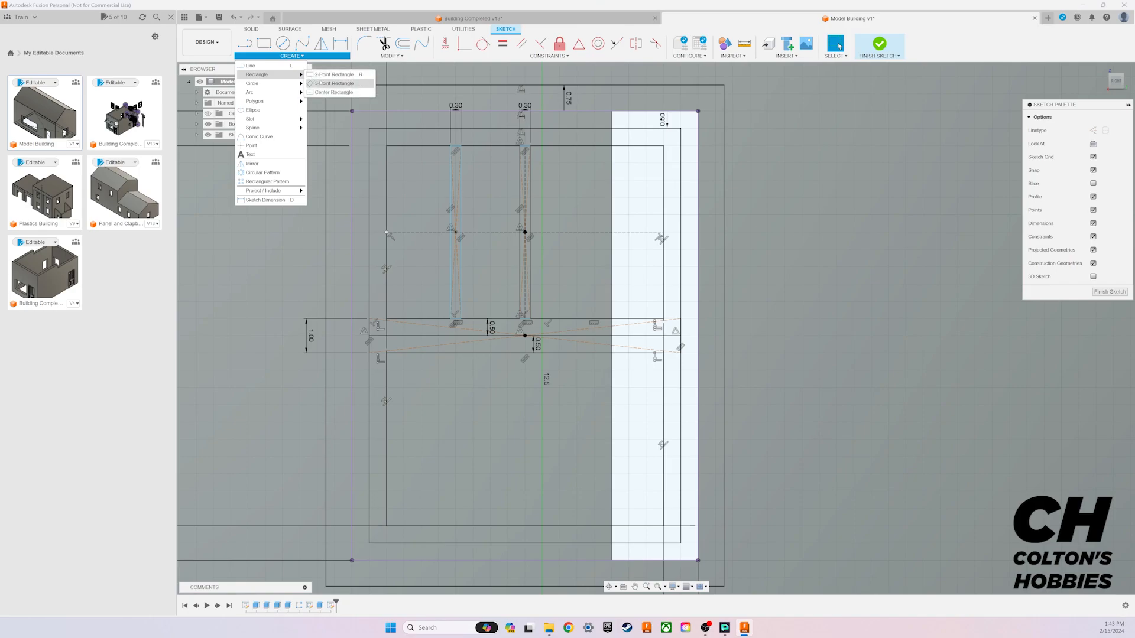
pyautogui.click(337, 93)
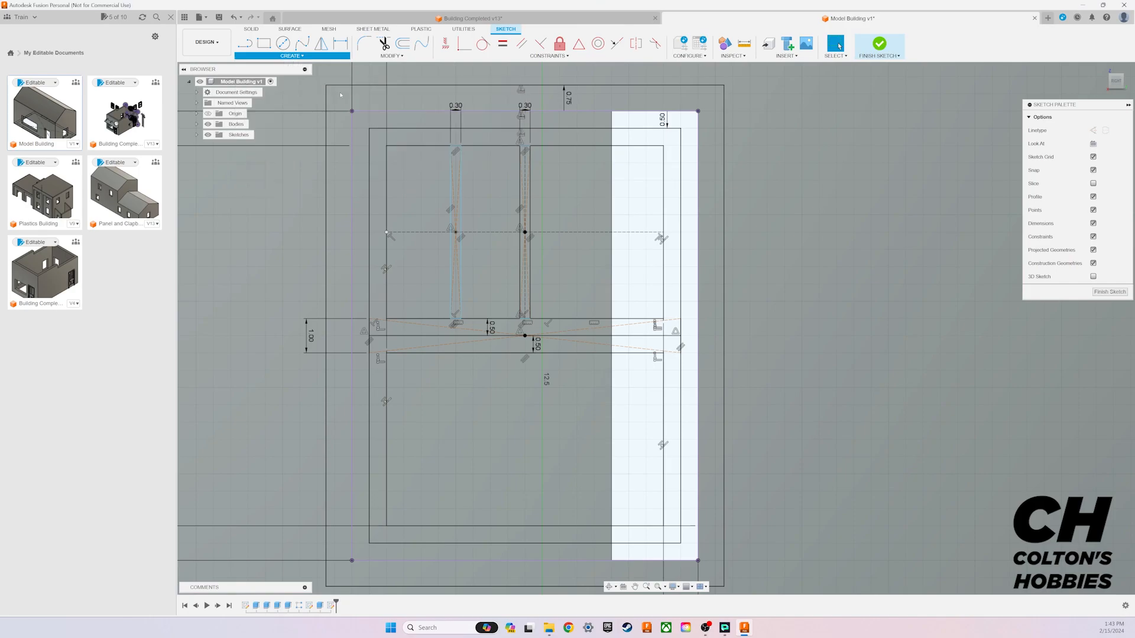
pyautogui.click(593, 231)
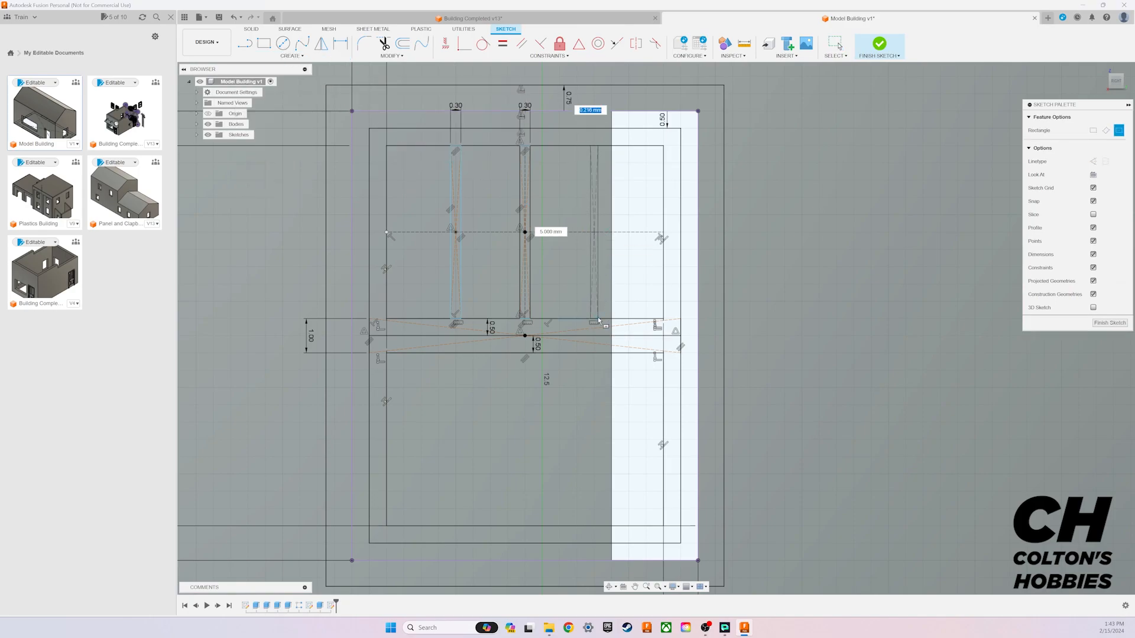
pyautogui.write('0.3')
pyautogui.press('Return')
pyautogui.press('Escape')
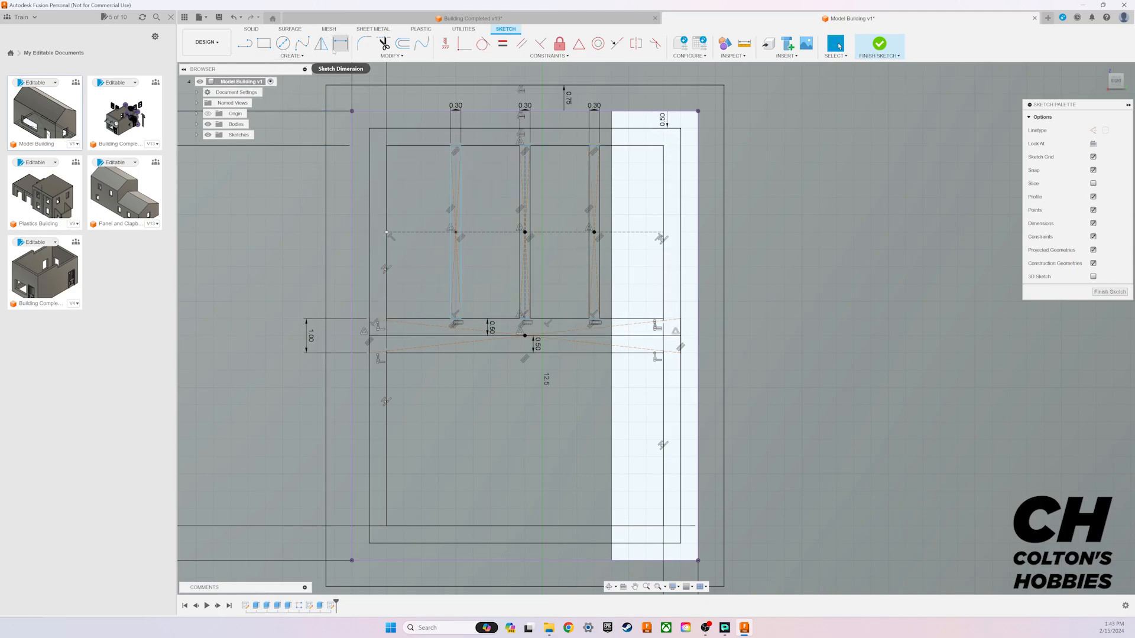
# Step: Draw a 0.3 mm high horizontal centre rectangle from the upper pane's centre, spanning the pane from side to side
pyautogui.click(292, 56)
pyautogui.moveTo(284, 74)
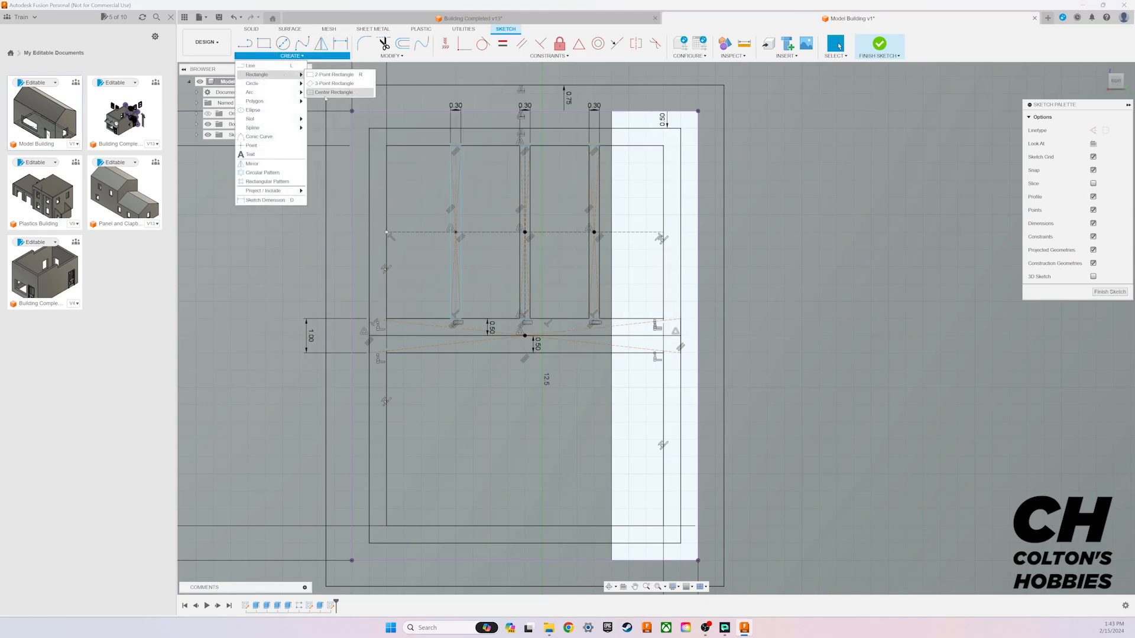
pyautogui.click(326, 93)
pyautogui.click(525, 232)
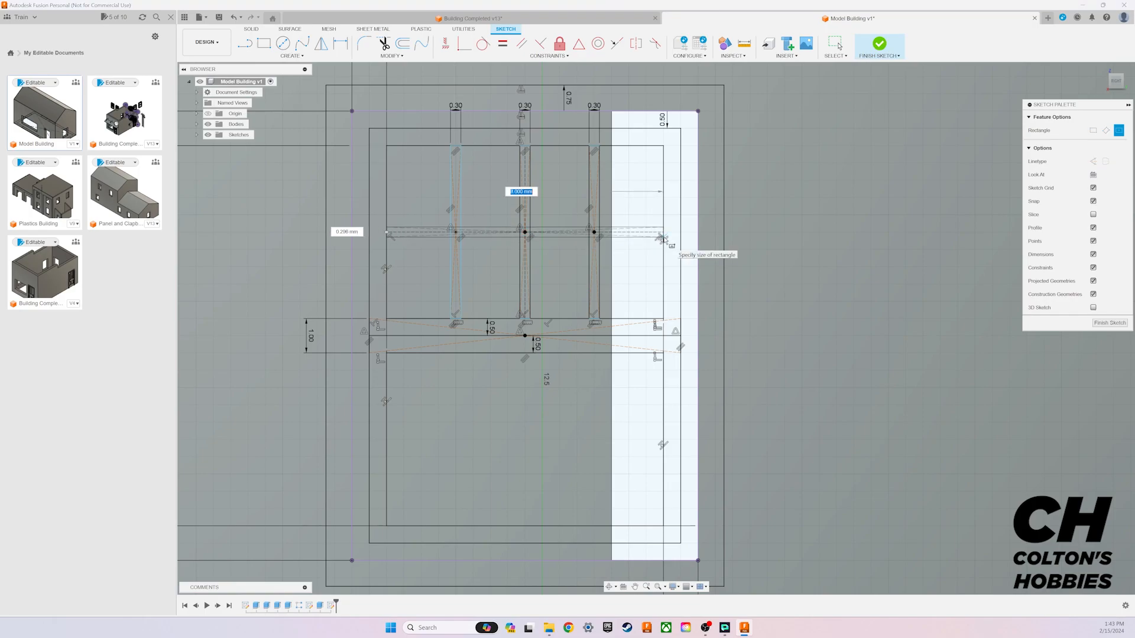
pyautogui.write('8')
pyautogui.press('Tab')
pyautogui.write('0.3')
pyautogui.press('Return')
pyautogui.press('Escape')
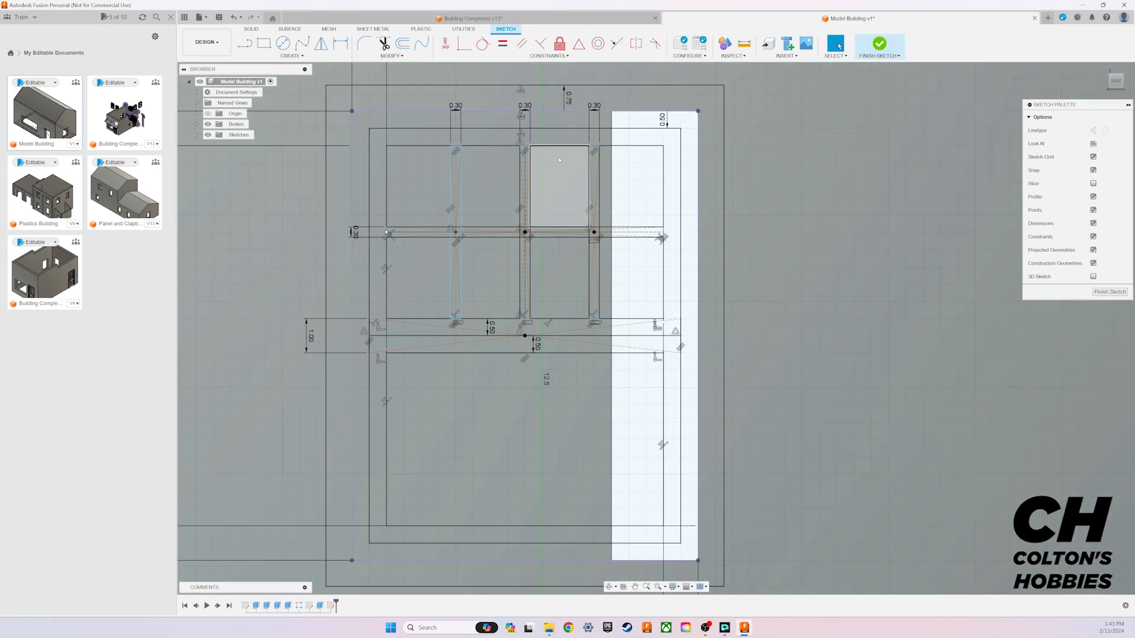
# Step: Inspect the muntin layout in the upper pane and review the design's user parameters for doors, windows and floor height
pyautogui.scroll(-1, 561, 186)
pyautogui.scroll(3, 562, 185)
pyautogui.scroll(-3, 554, 172)
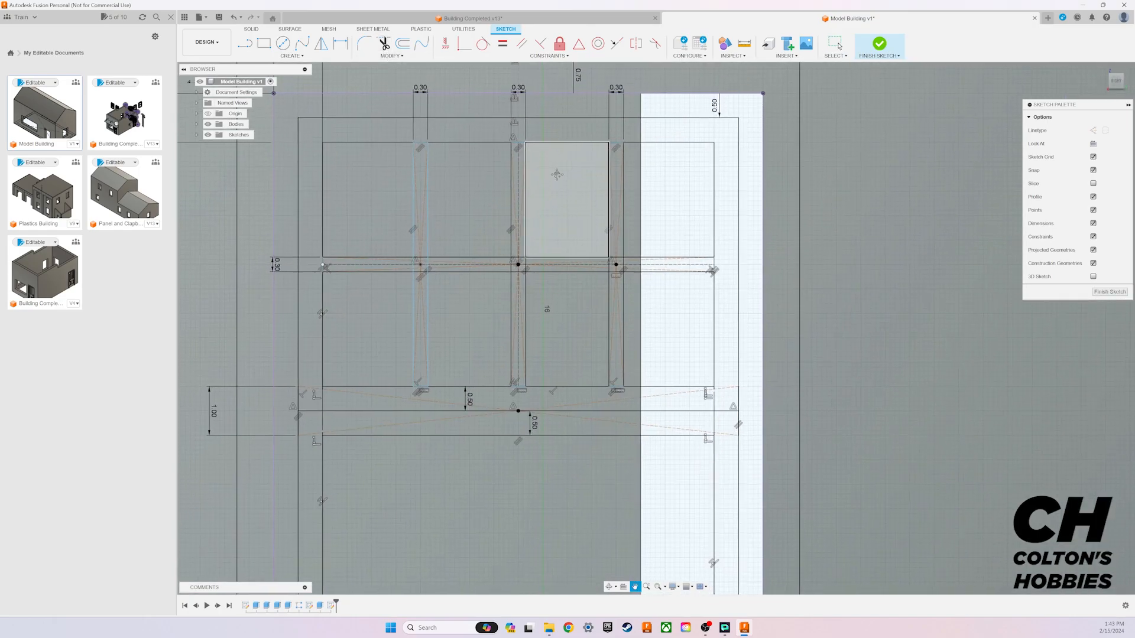
pyautogui.moveTo(564, 229); pyautogui.dragTo(563, 216, button='middle')
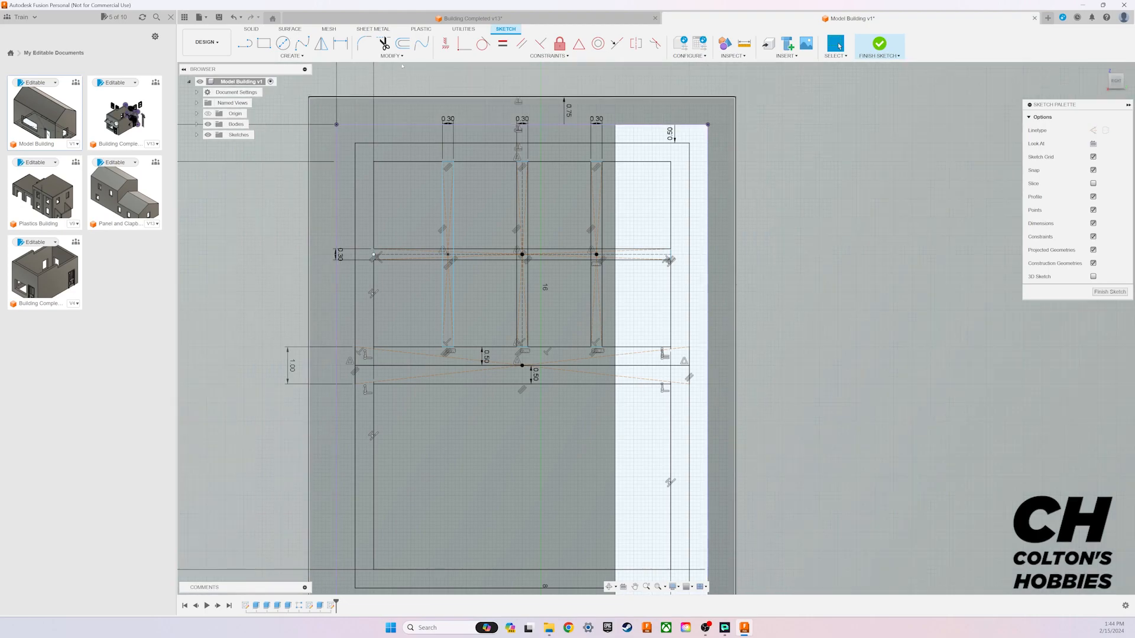
pyautogui.click(390, 55)
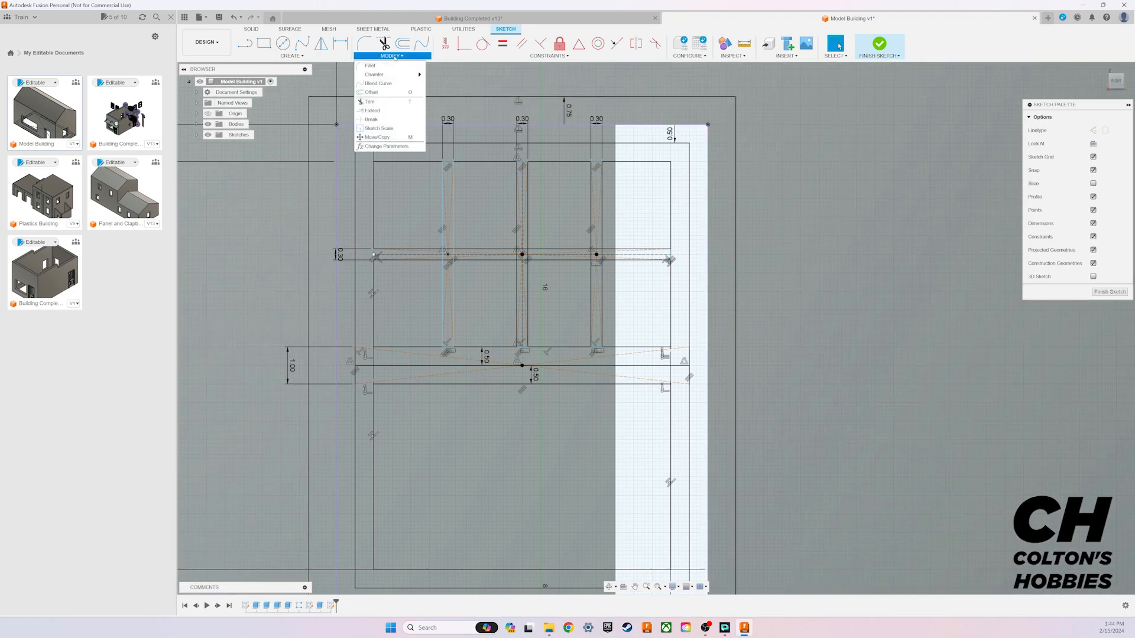
pyautogui.click(380, 146)
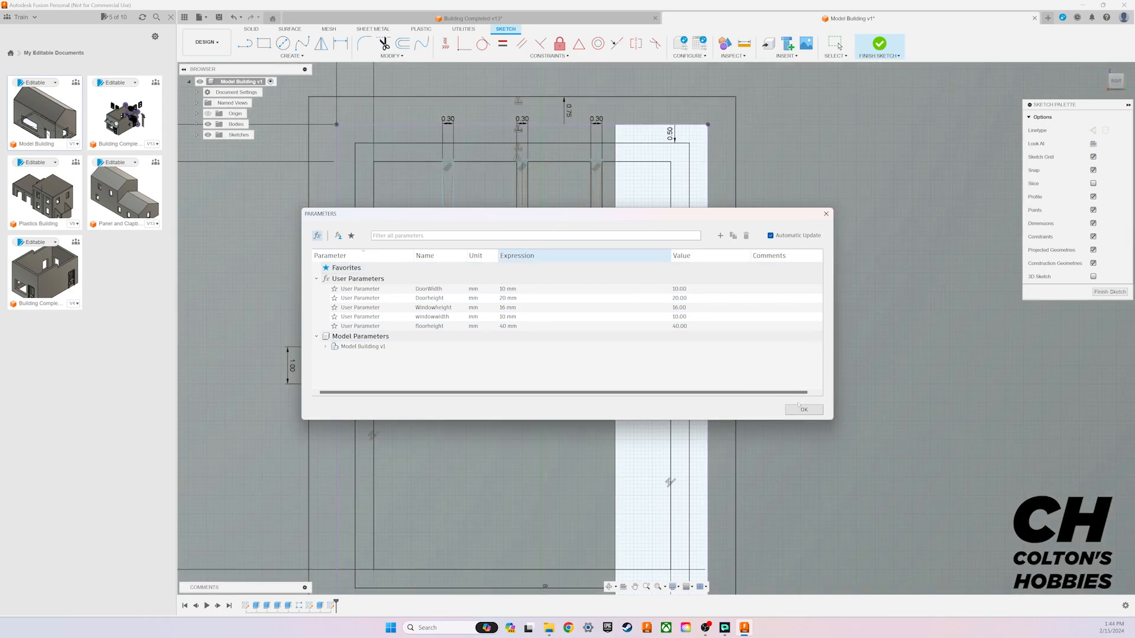
pyautogui.click(801, 409)
pyautogui.click(835, 44)
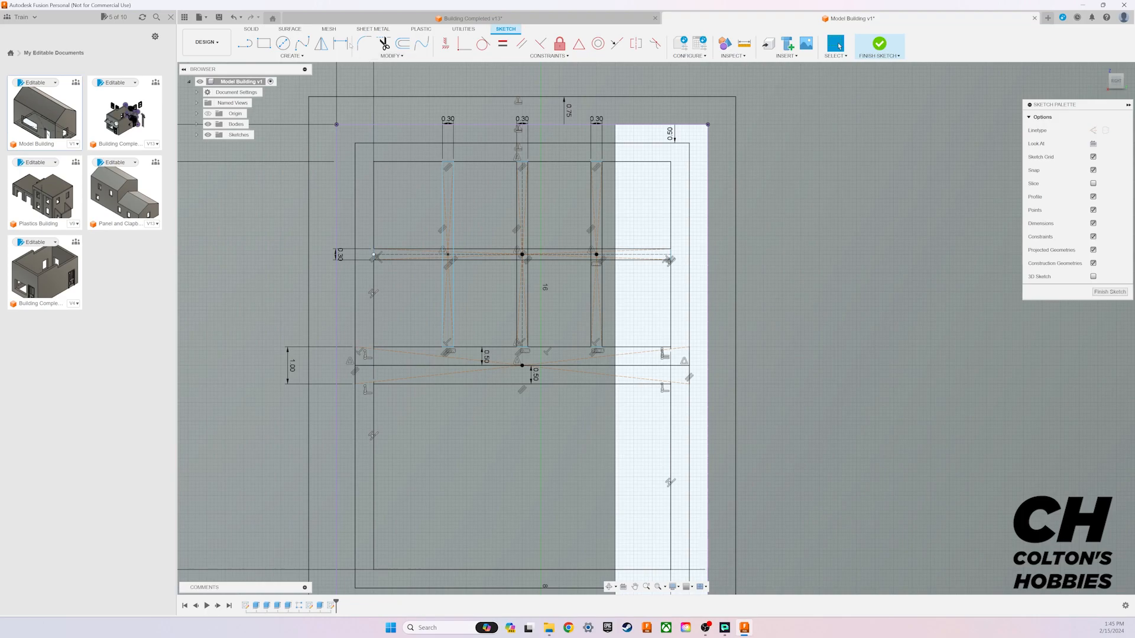
# Step: Apply a coincident constraint between the horizontal construction line's left end and the upper pane's left side
pyautogui.click(341, 43)
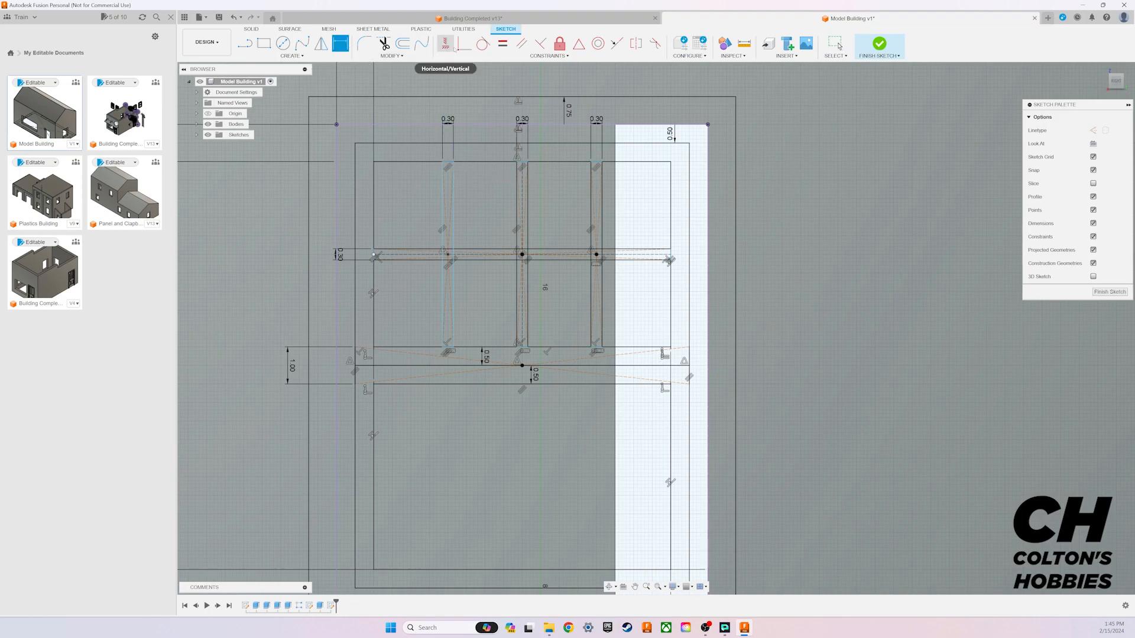
pyautogui.click(453, 50)
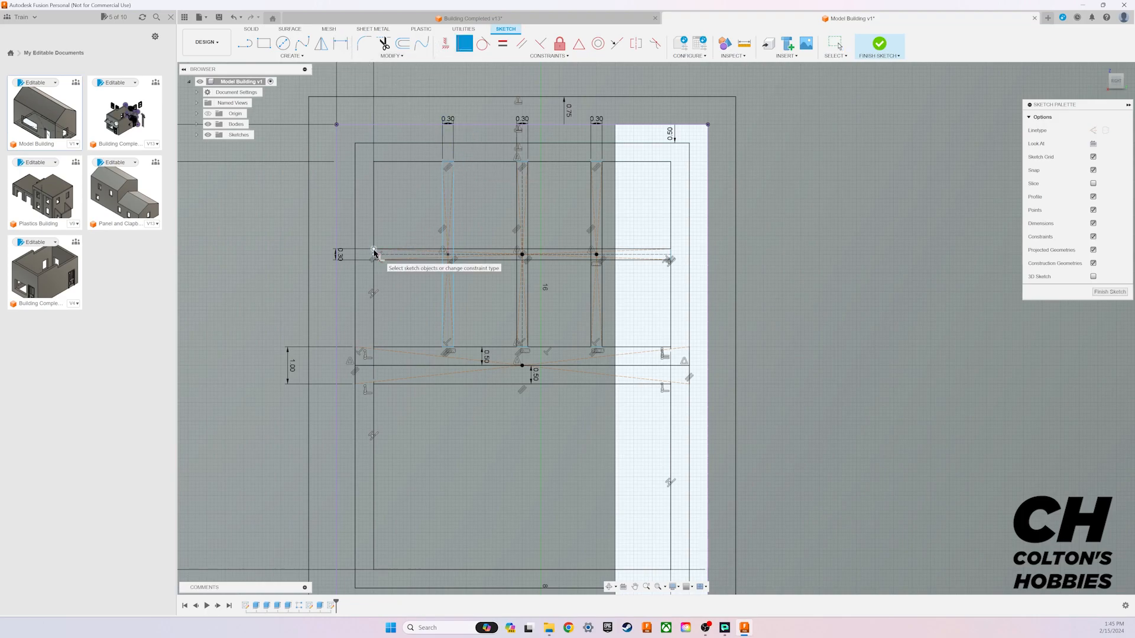
pyautogui.scroll(6, 374, 252)
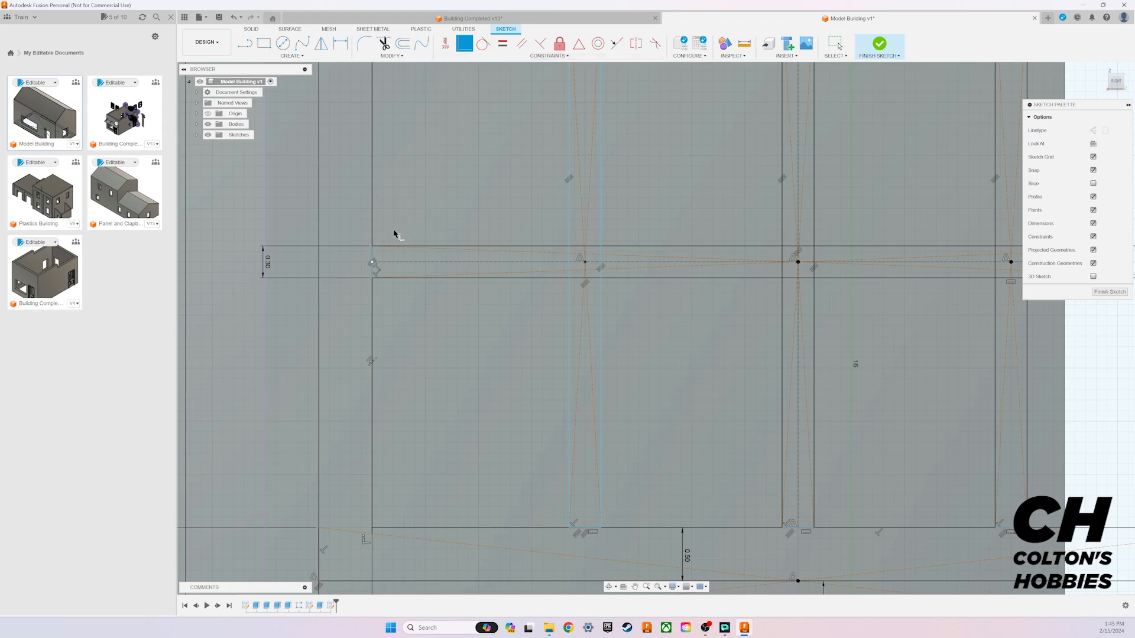
pyautogui.click(373, 255)
pyautogui.click(378, 275)
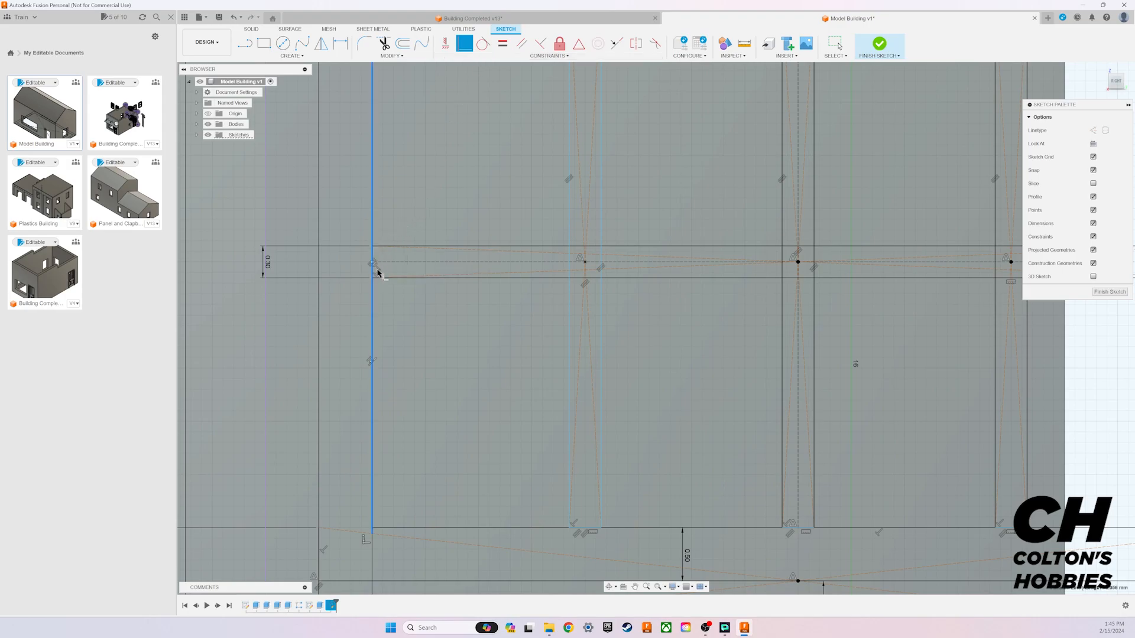
pyautogui.click(371, 255)
pyautogui.scroll(-3, 679, 311)
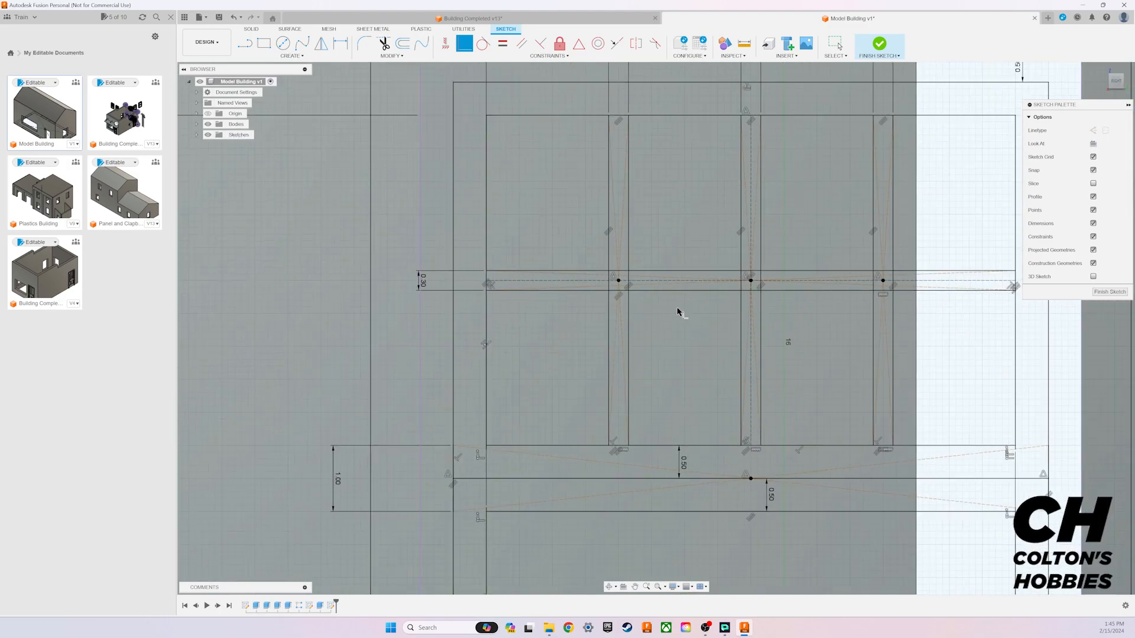
pyautogui.moveTo(709, 252); pyautogui.dragTo(583, 272, button='middle')
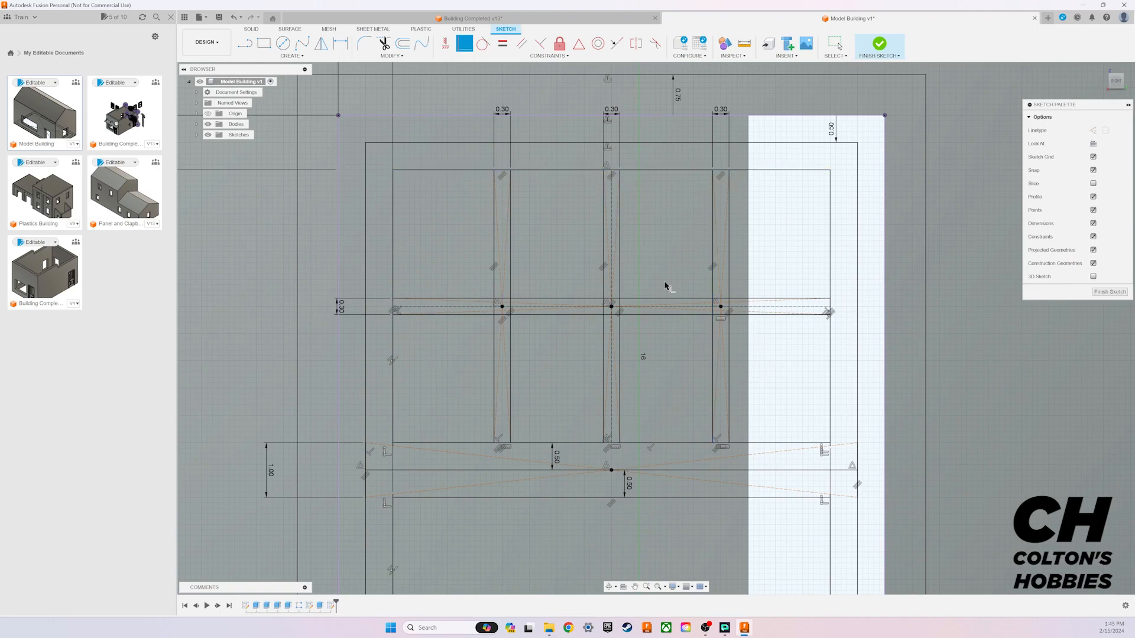
pyautogui.moveTo(690, 393); pyautogui.dragTo(654, 315, button='middle')
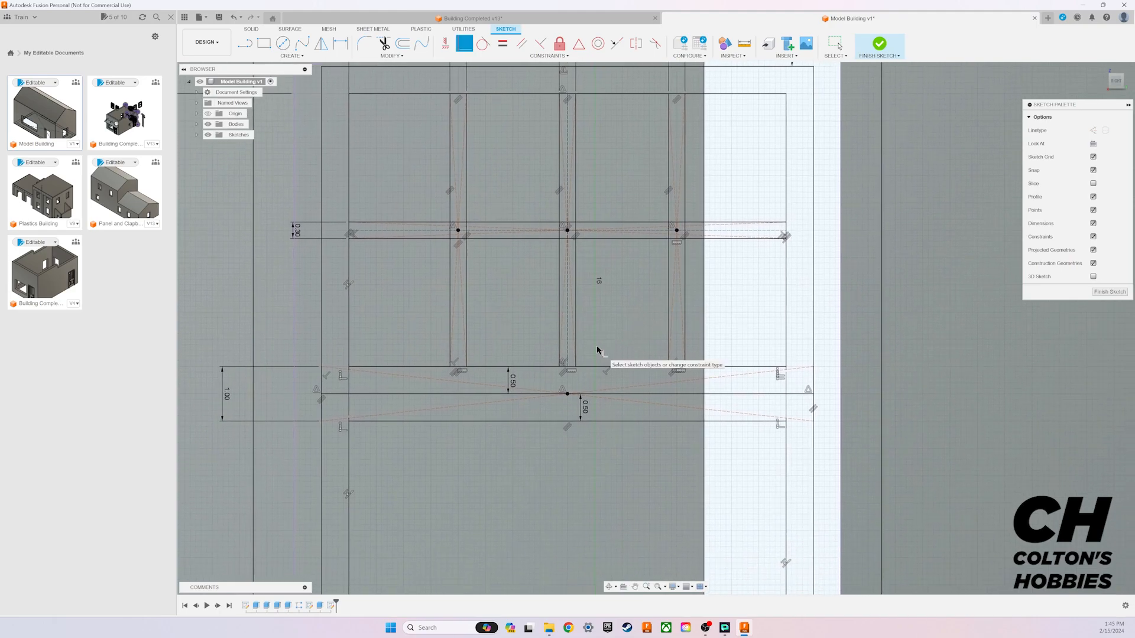
pyautogui.press('Escape')
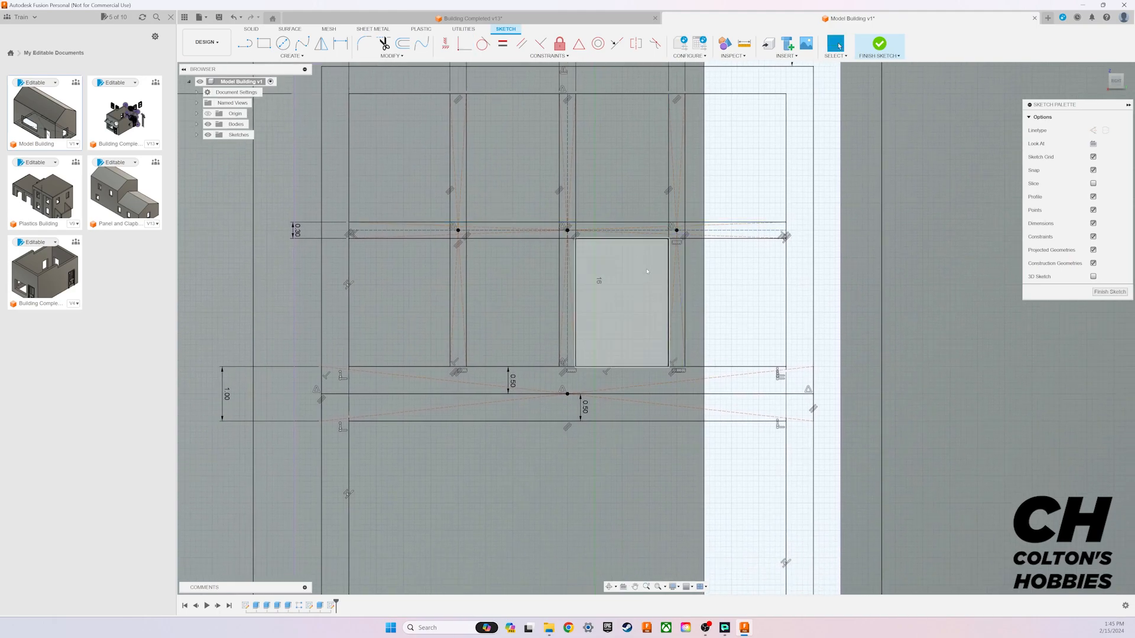
pyautogui.scroll(-2, 650, 276)
pyautogui.moveTo(653, 249); pyautogui.dragTo(632, 255, button='middle')
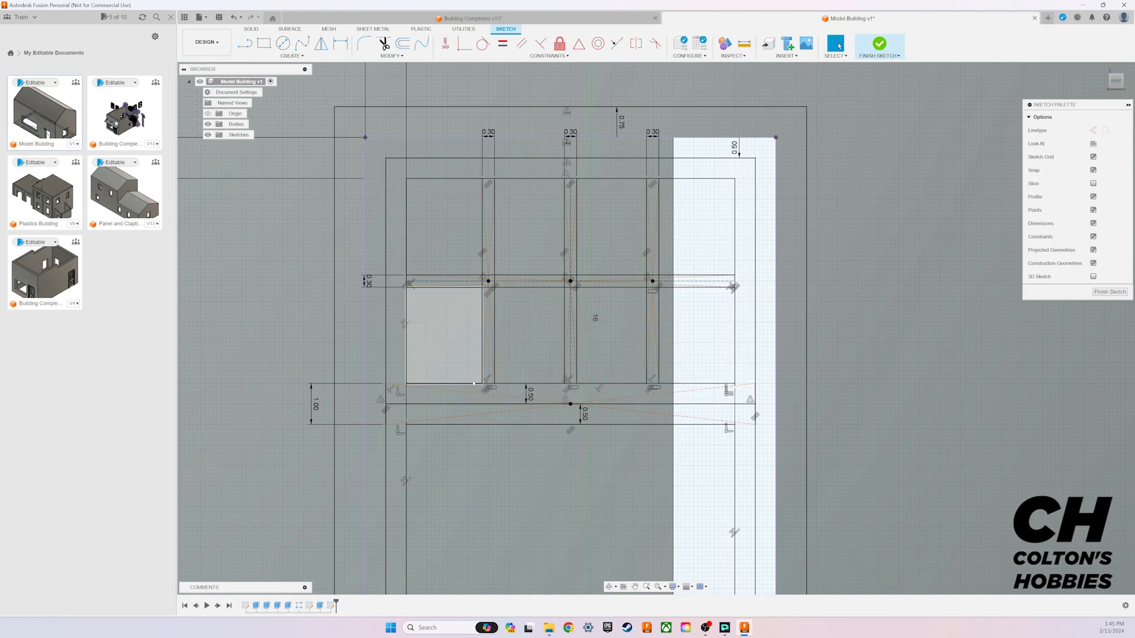
pyautogui.moveTo(626, 364); pyautogui.dragTo(591, 271, button='middle')
pyautogui.scroll(-2, 603, 293)
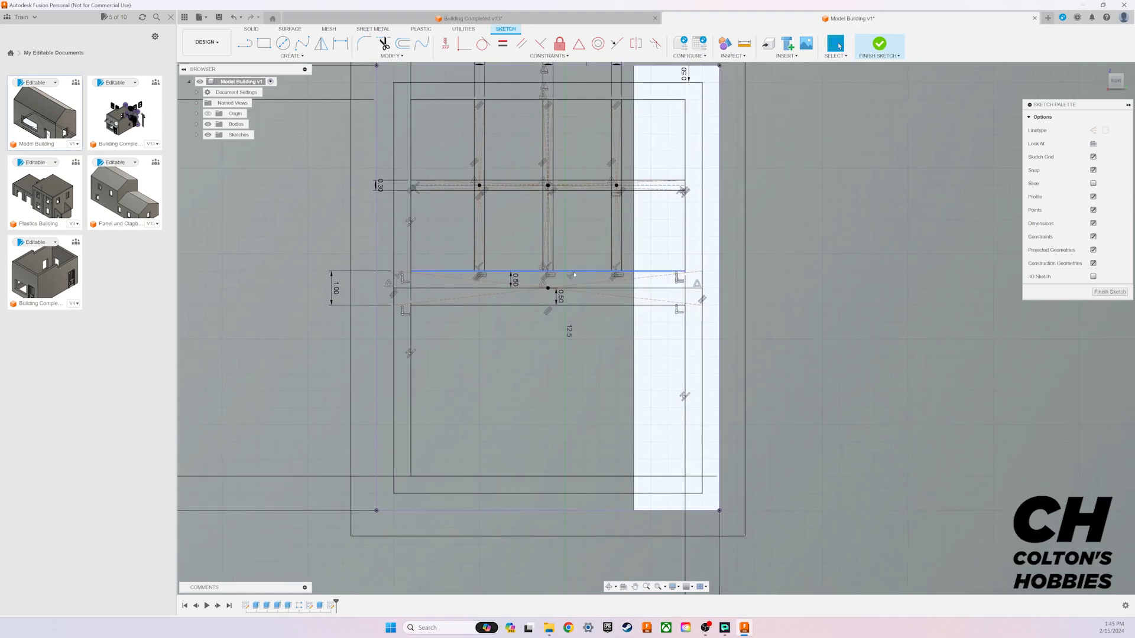
# Step: Draw a vertical construction line from the crossbar's centre point down to the lower pane's bottom edge
pyautogui.press('l')
pyautogui.press('x')
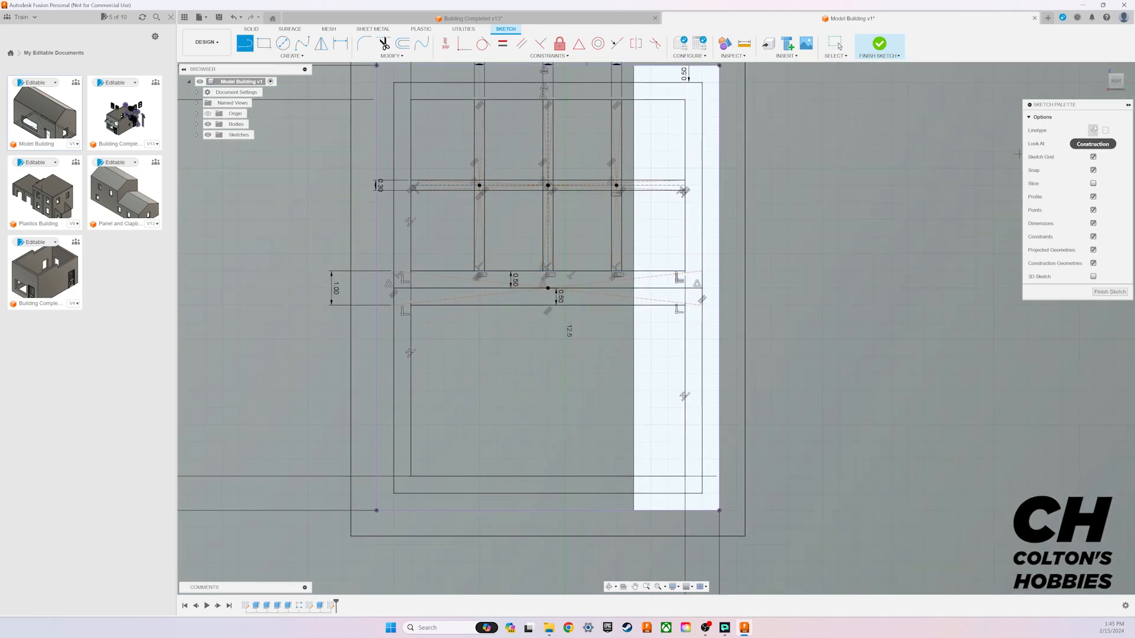
pyautogui.click(548, 288)
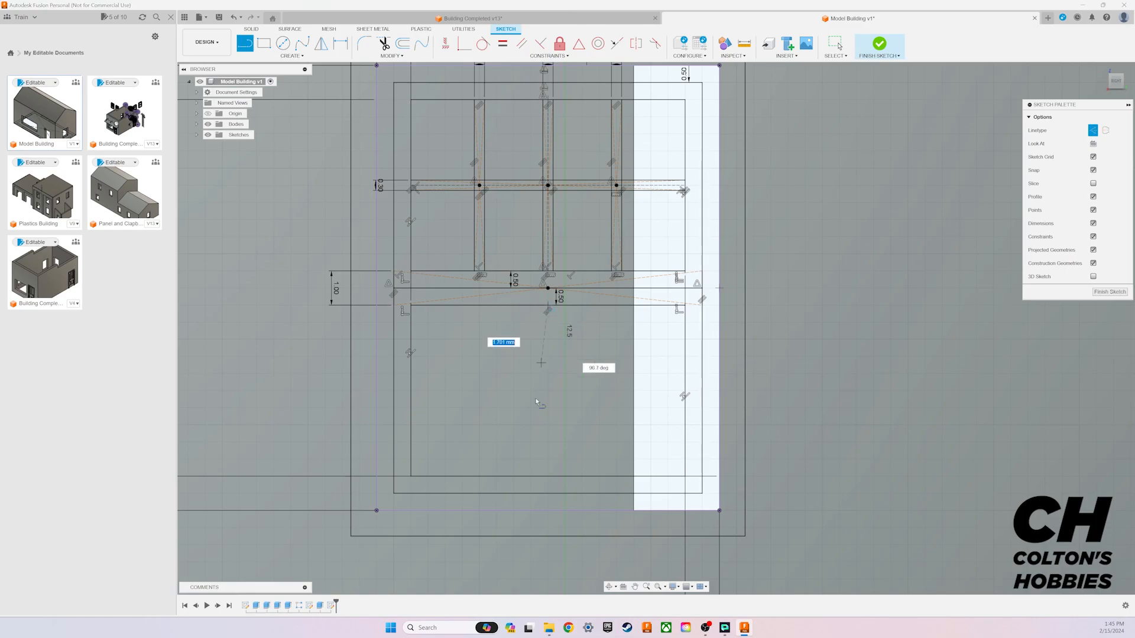
pyautogui.click(557, 482)
pyautogui.press('Escape')
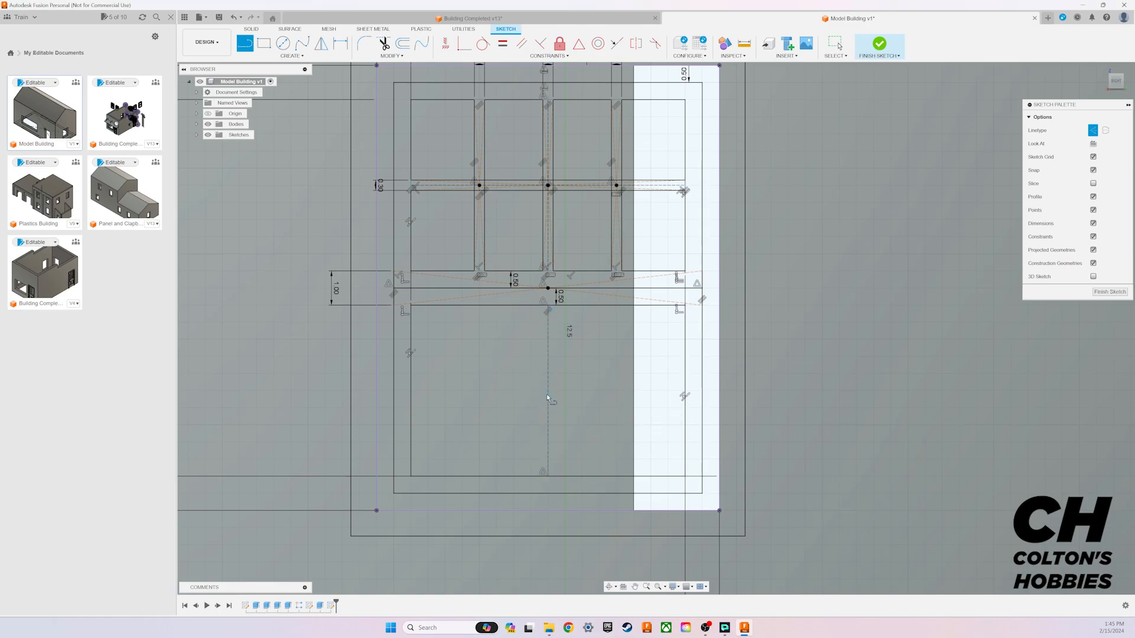
# Step: Draw a construction line from the vertical line's midpoint to the lower pane's right side at 90 degrees
pyautogui.click(548, 391)
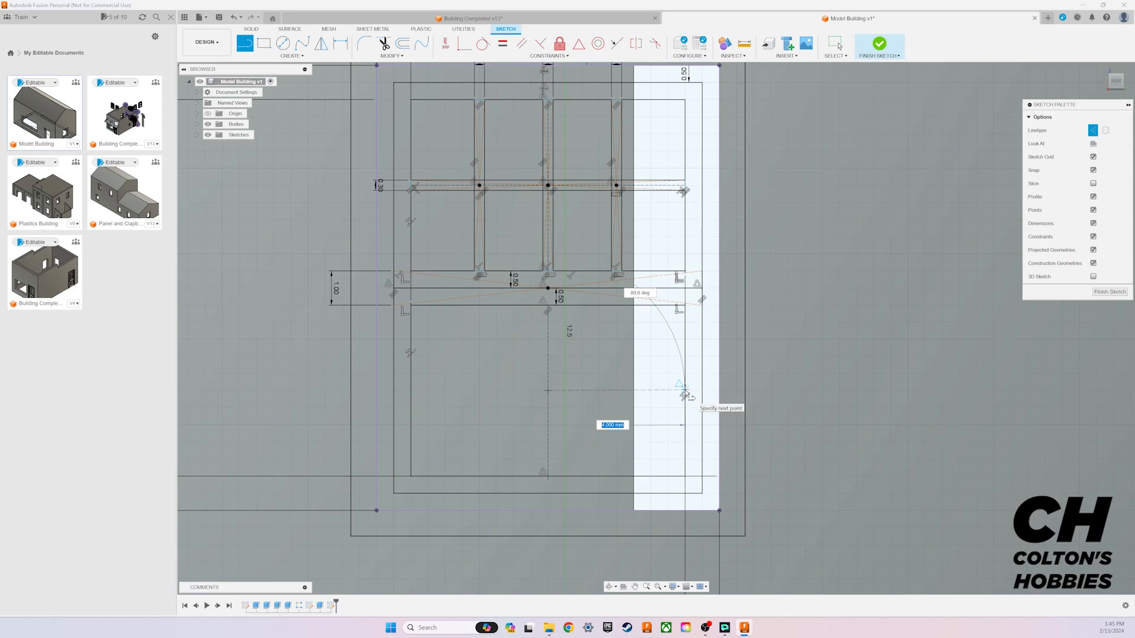
pyautogui.press('Tab')
pyautogui.write('90')
pyautogui.press('Return')
pyautogui.press('Escape')
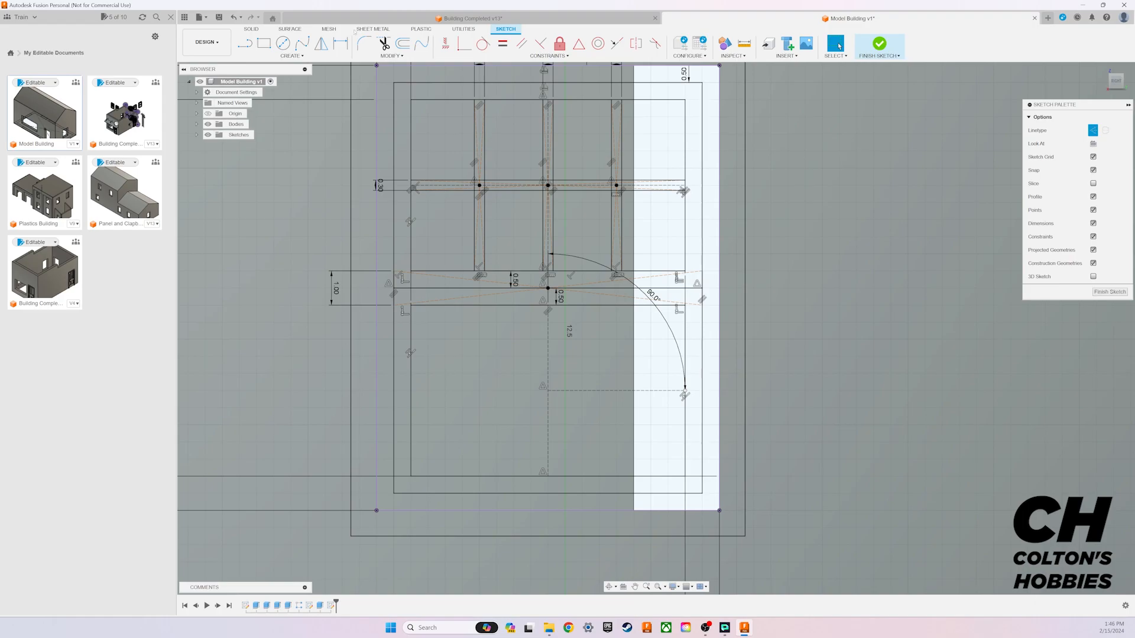
# Step: Draw a horizontal construction line from the same midpoint to the lower pane's left side
pyautogui.click(245, 44)
pyautogui.click(549, 391)
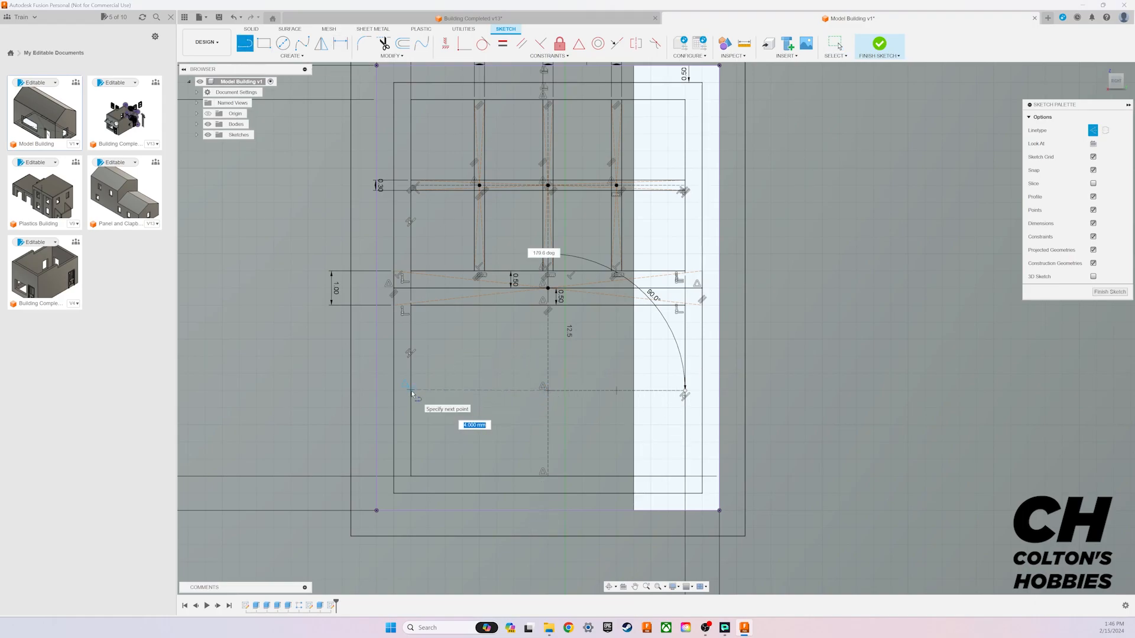
pyautogui.click(410, 391)
pyautogui.press('Escape')
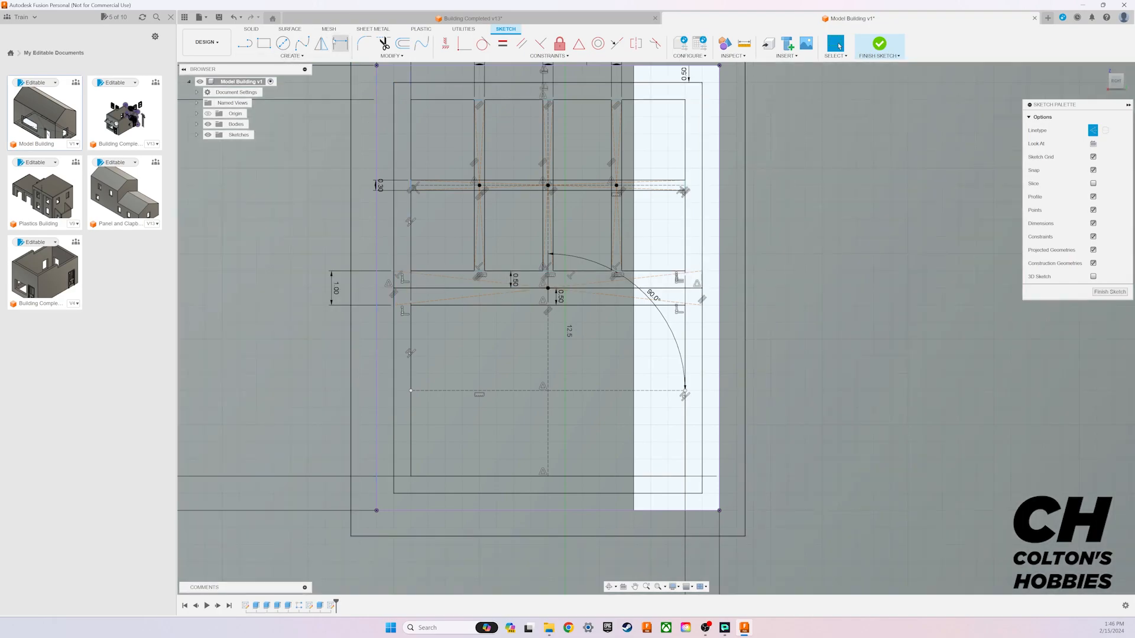
# Step: Apply a coincident constraint at the left vertical muntin's top edge in the upper pane and try another between the muntins' lower ends
pyautogui.click(341, 44)
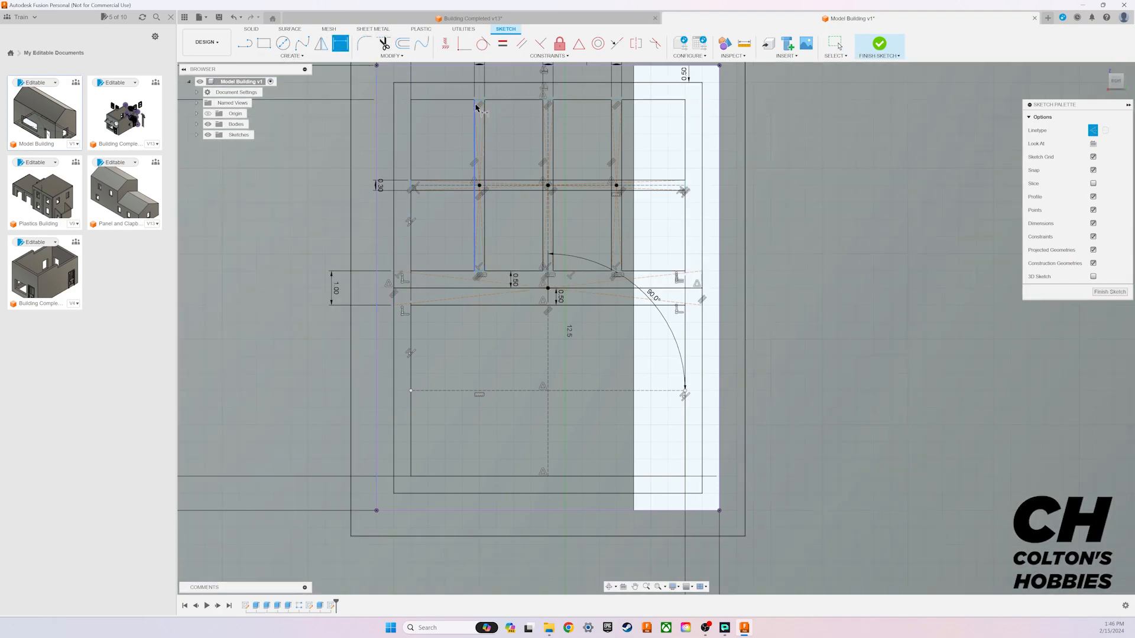
pyautogui.click(464, 44)
pyautogui.click(478, 102)
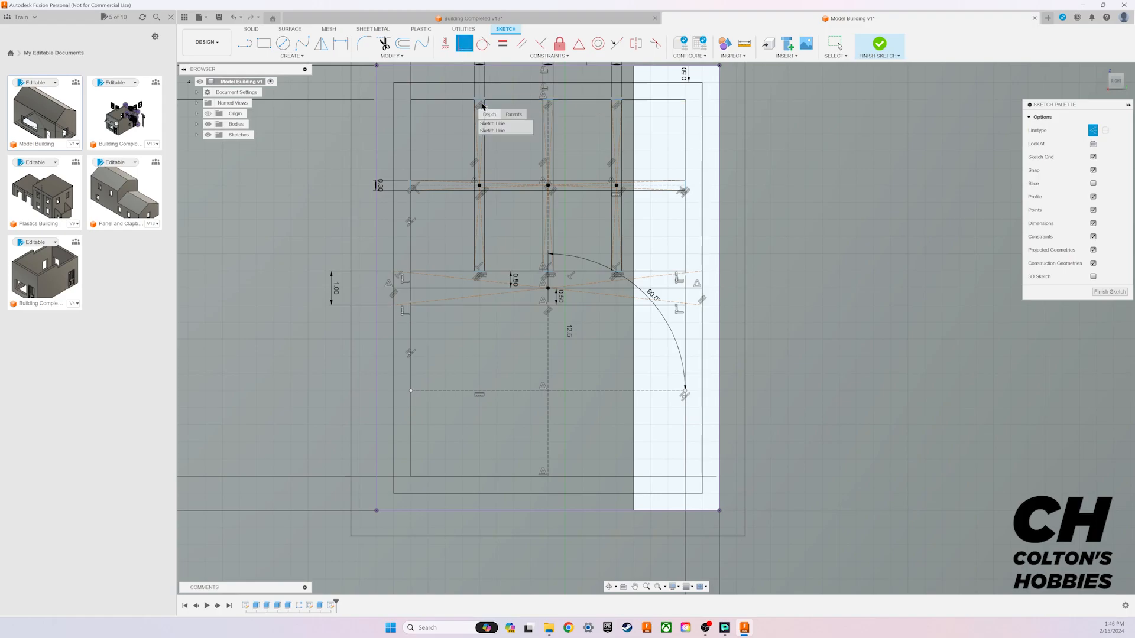
pyautogui.click(492, 131)
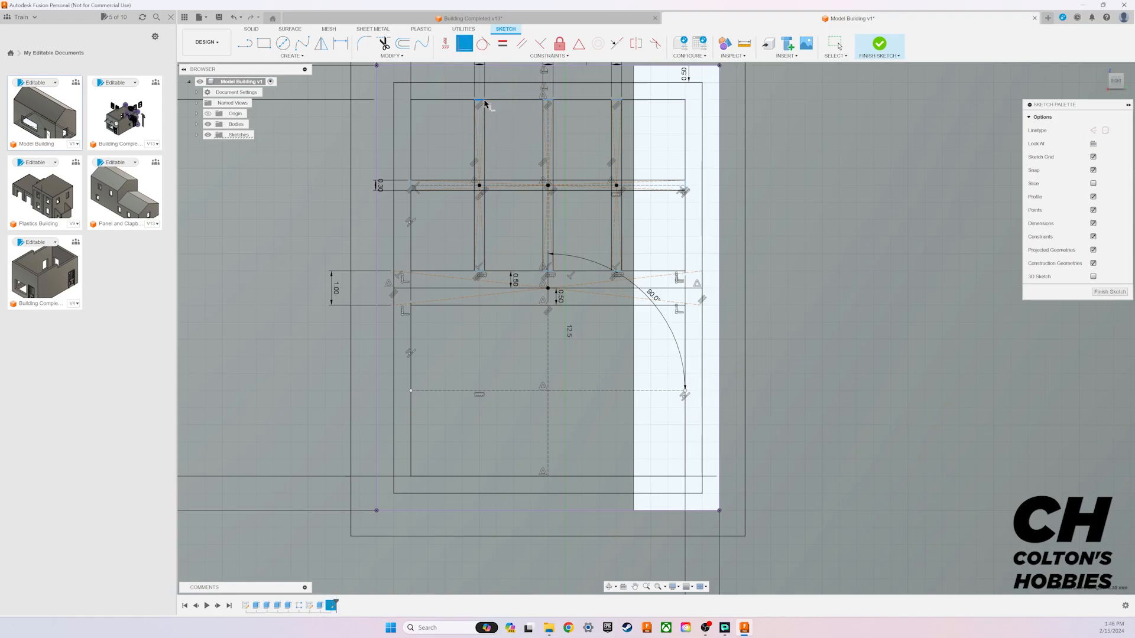
pyautogui.scroll(5, 479, 103)
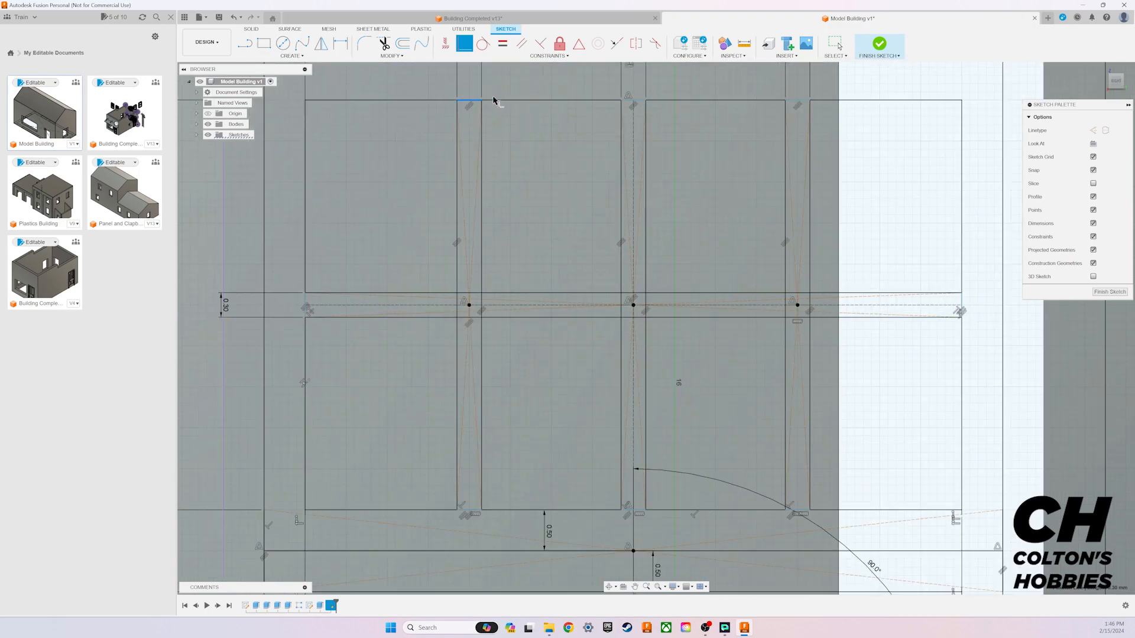
pyautogui.click(468, 101)
pyautogui.click(482, 102)
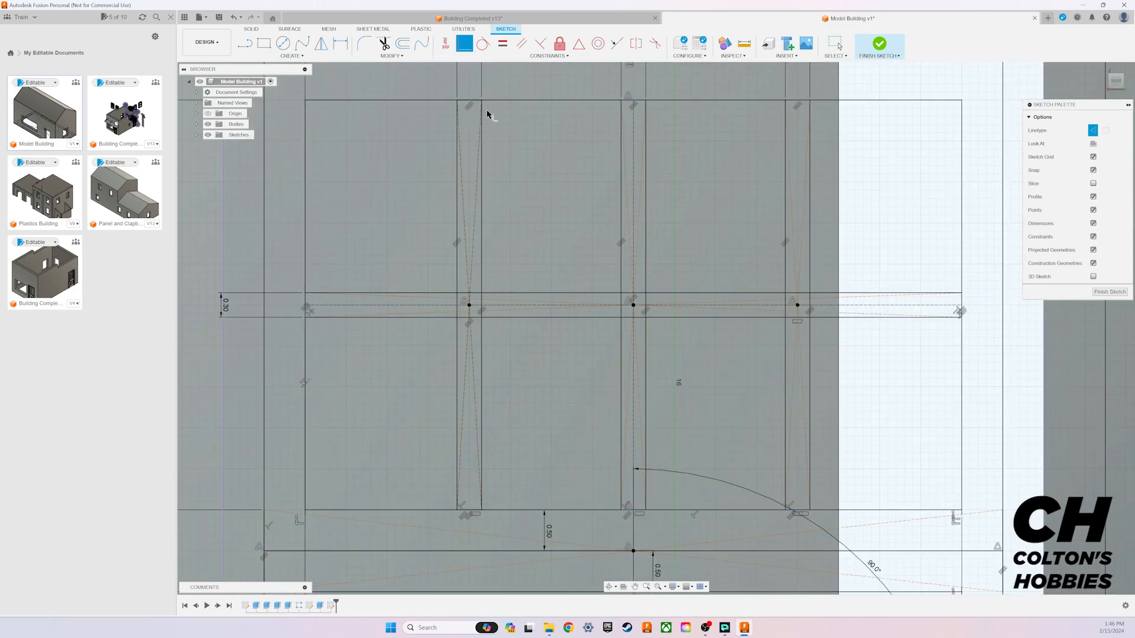
pyautogui.click(473, 510)
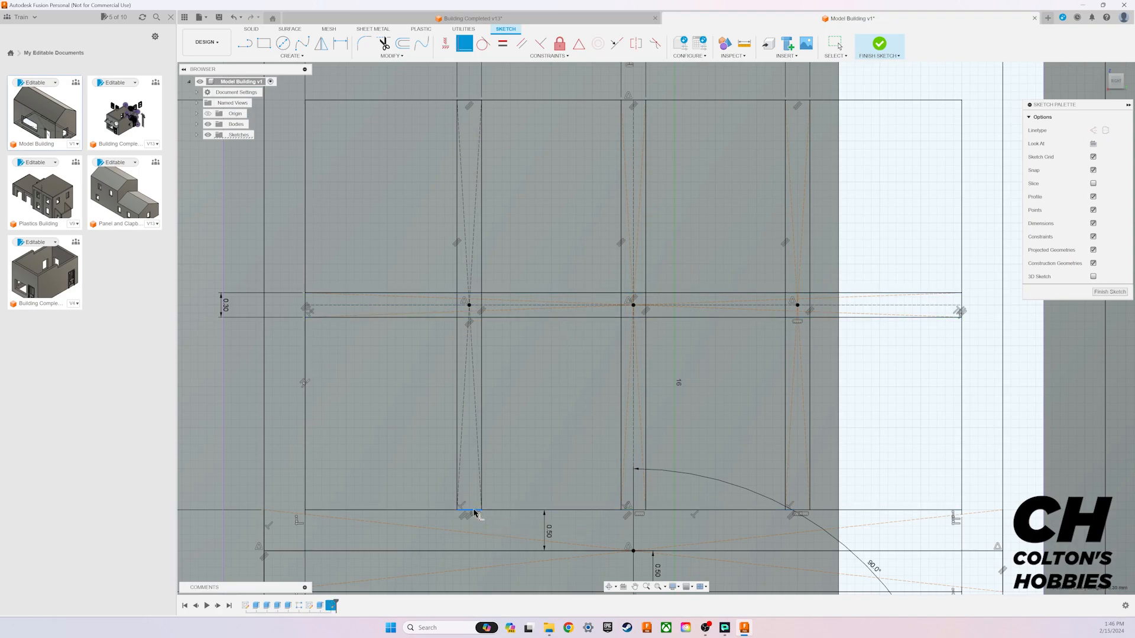
pyautogui.click(640, 510)
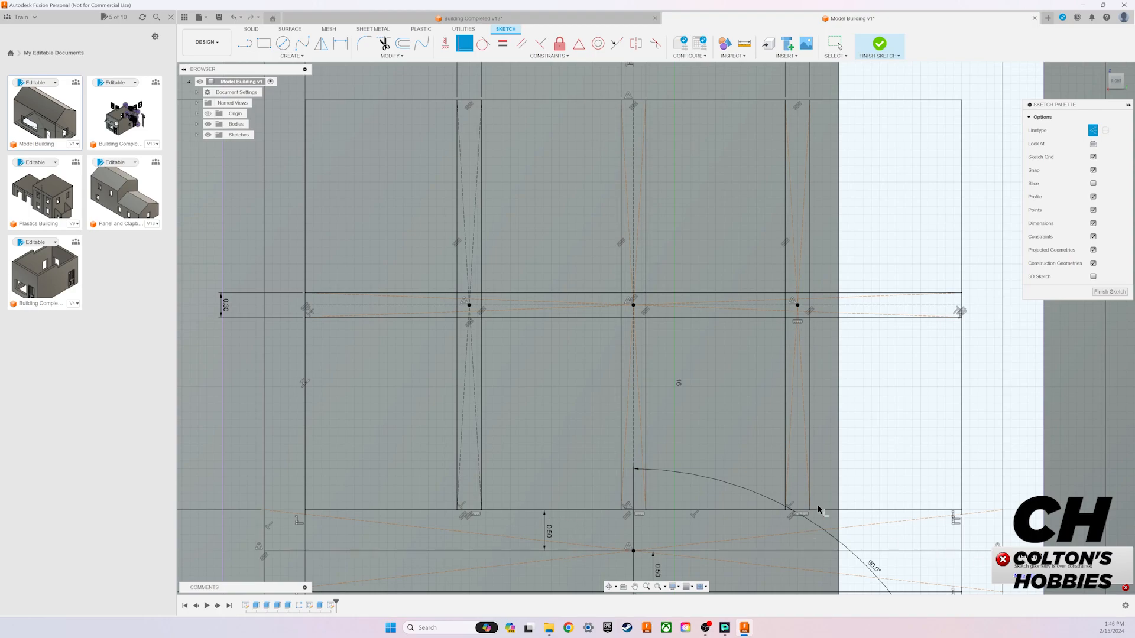
pyautogui.scroll(-6, 722, 459)
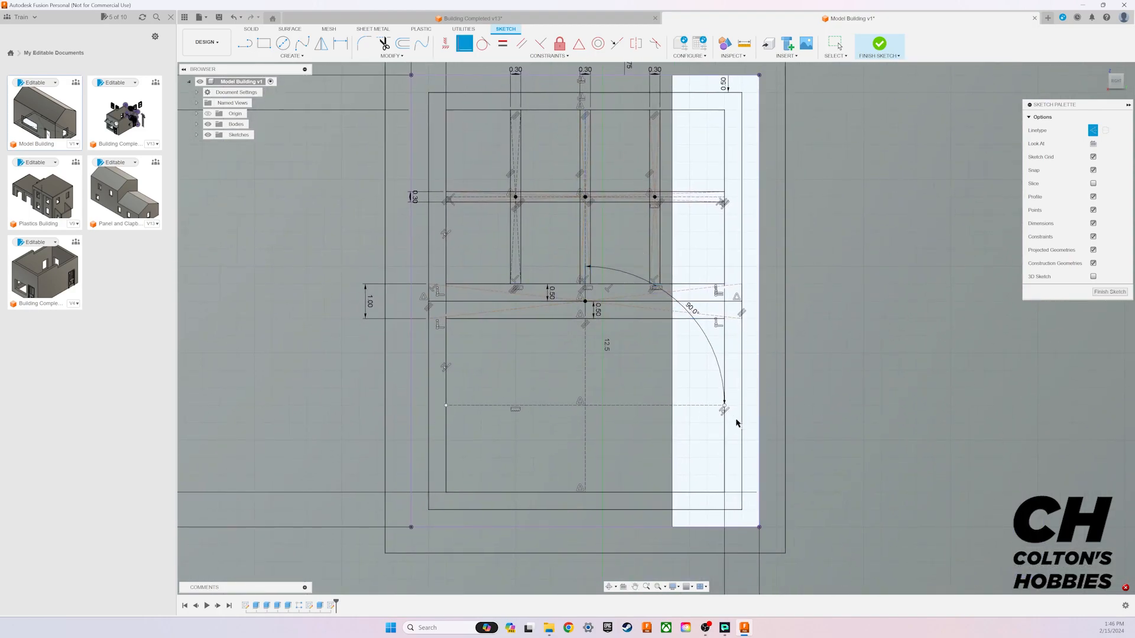
# Step: With construction linetype off, draw a 0.3 mm high centre rectangle from the lower pane's centre, spanning the pane from side to side
pyautogui.click(1093, 131)
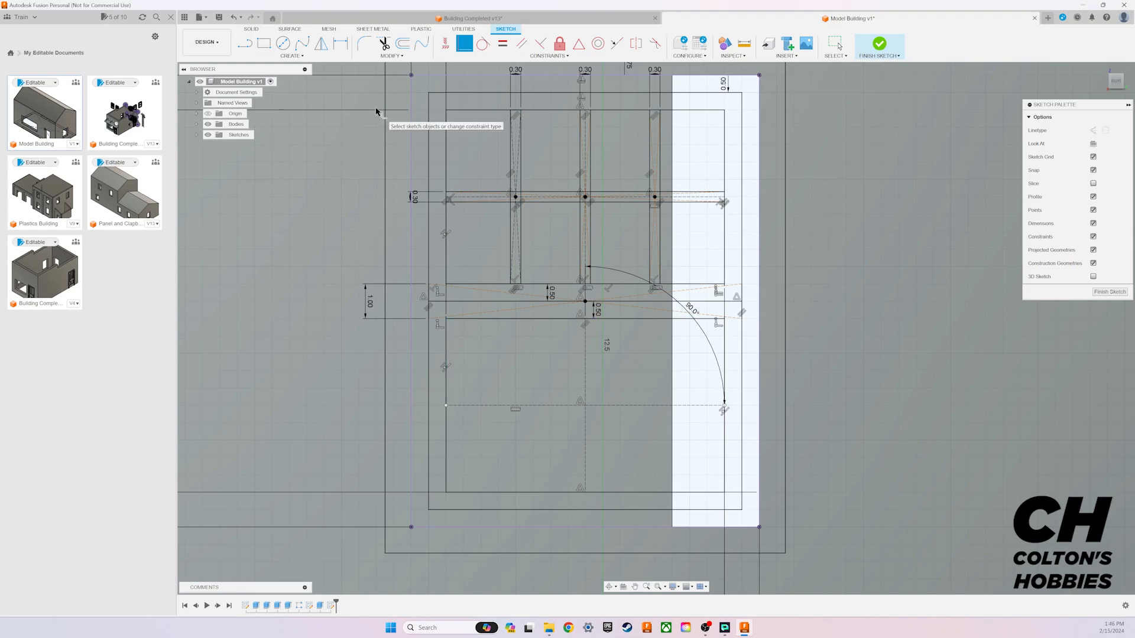
pyautogui.click(840, 46)
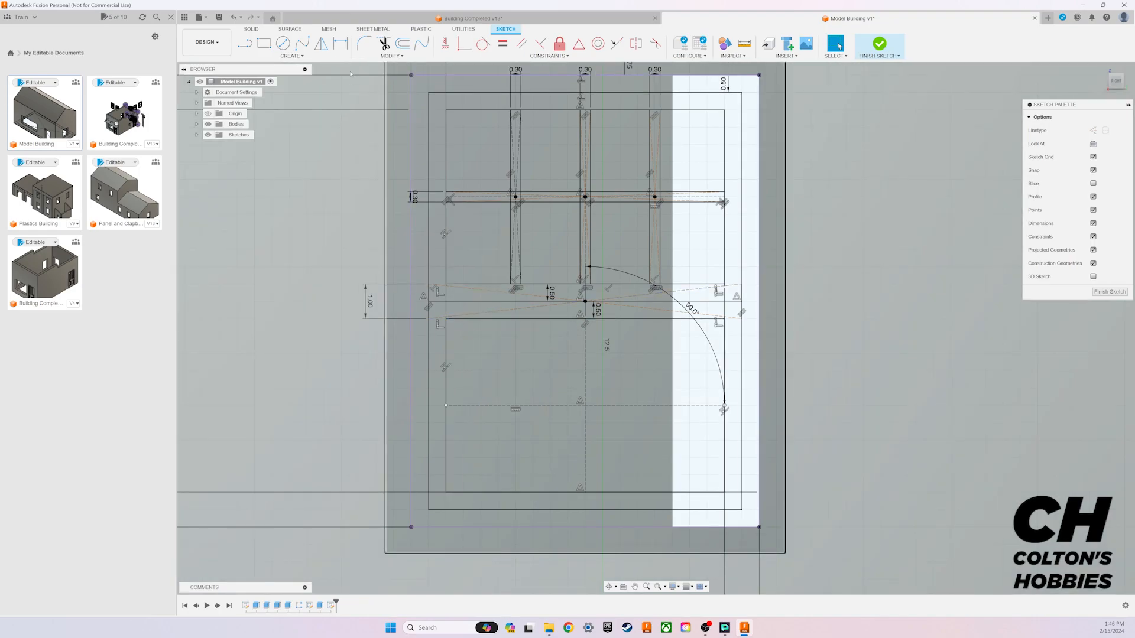
pyautogui.click(292, 56)
pyautogui.moveTo(278, 76)
pyautogui.click(334, 95)
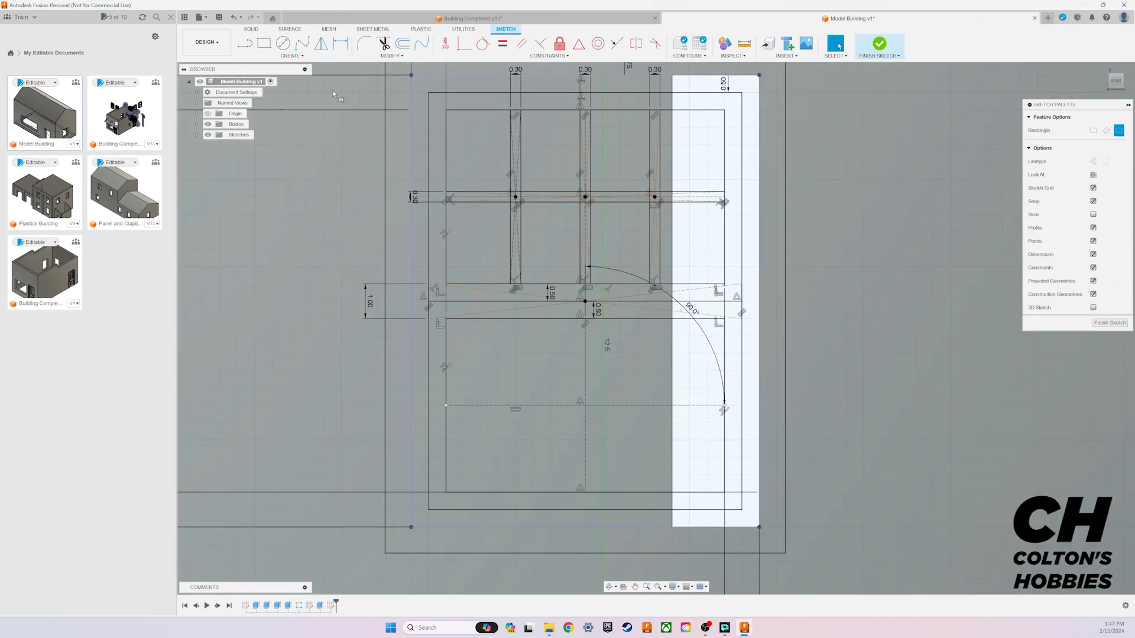
pyautogui.click(584, 406)
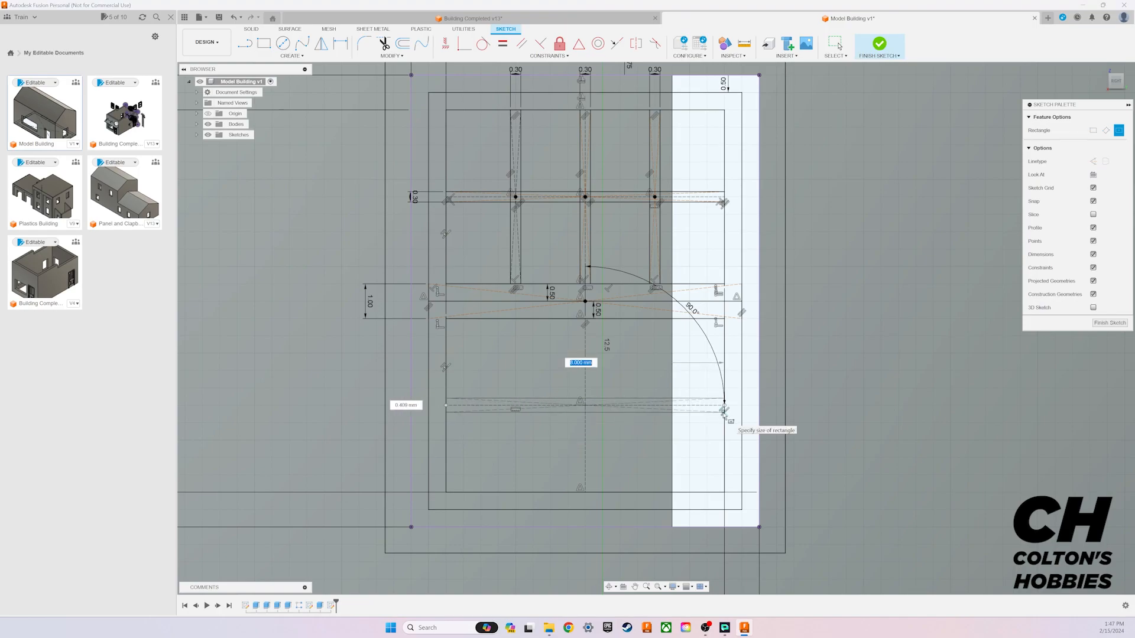
pyautogui.press('Tab')
pyautogui.write('0.3')
pyautogui.press('Return')
pyautogui.press('Escape')
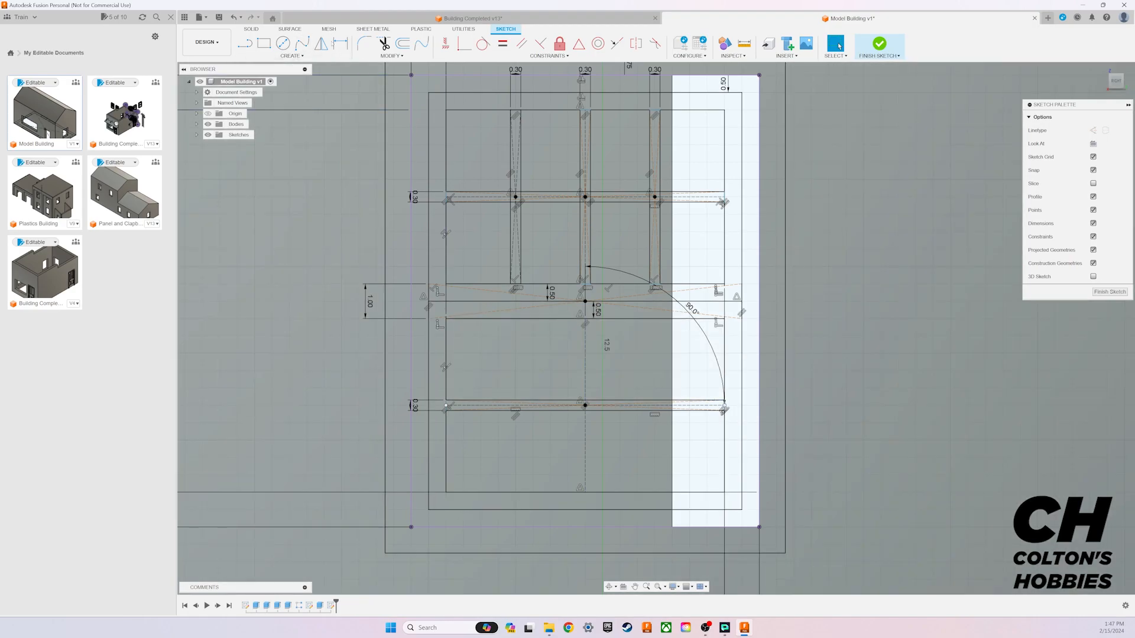
# Step: Dimension the distance between the lower pane's horizontal muntin ends as 8 mm
pyautogui.press('r')
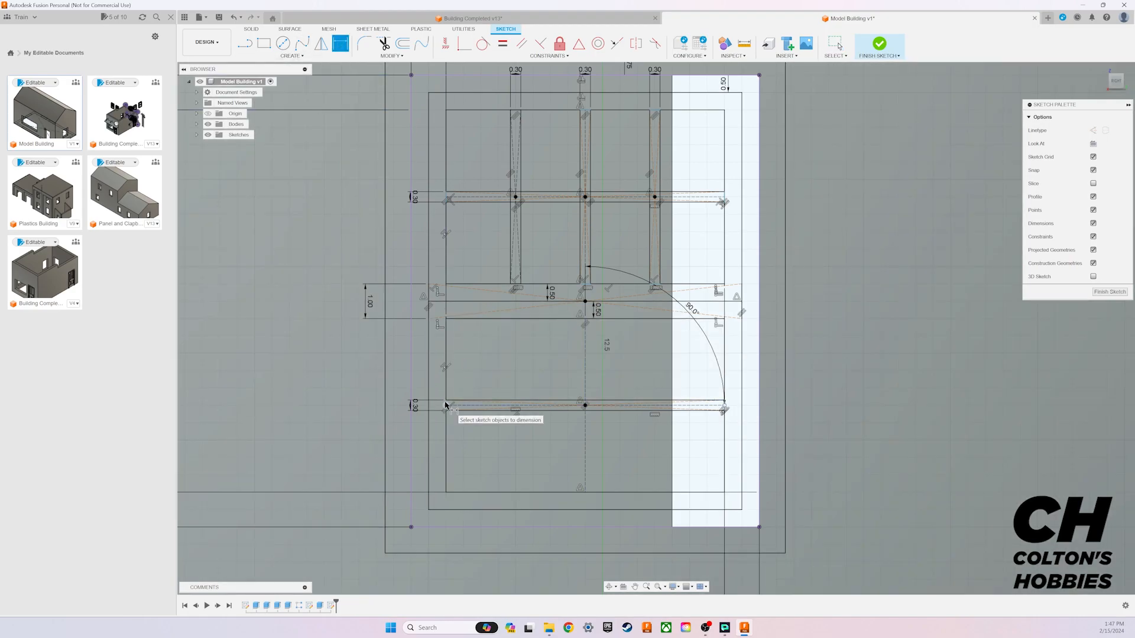
pyautogui.scroll(4, 445, 405)
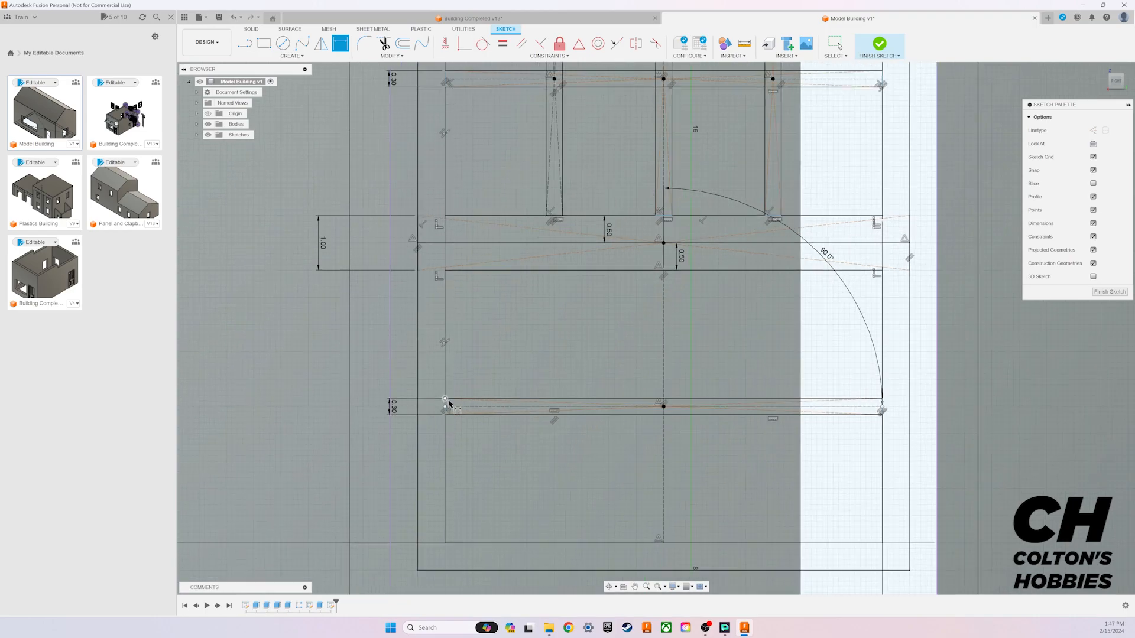
pyautogui.click(445, 407)
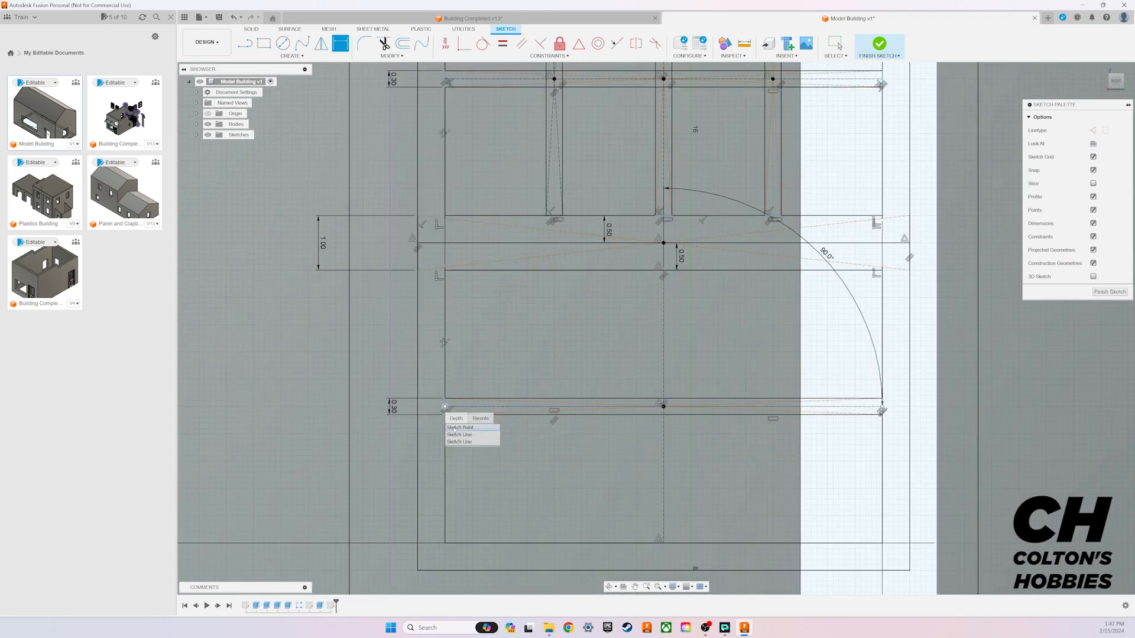
pyautogui.click(459, 435)
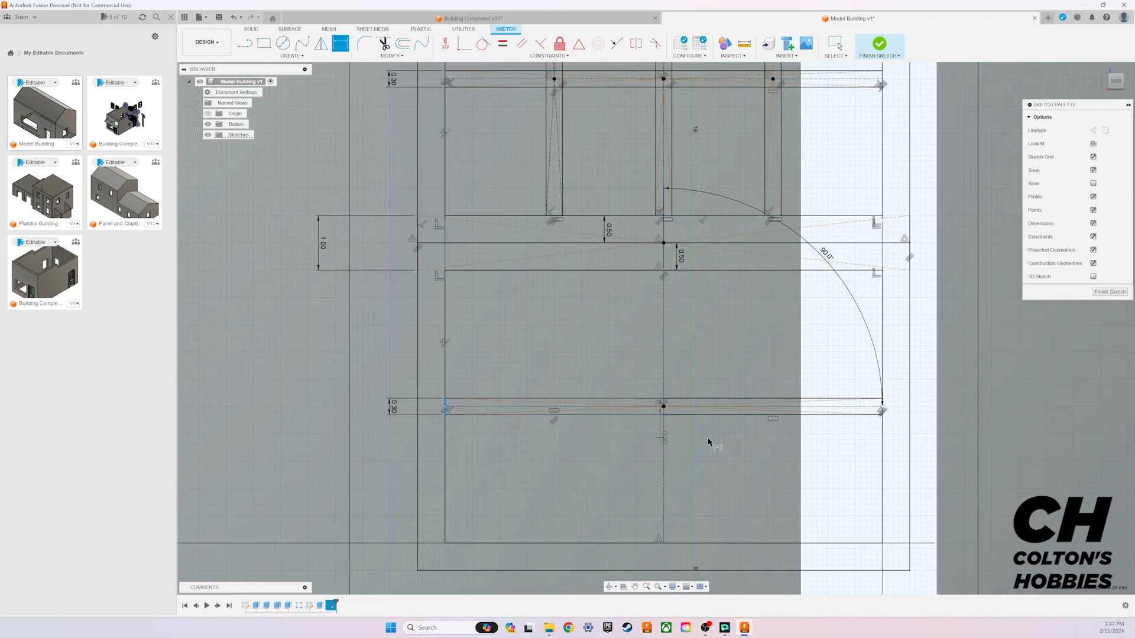
pyautogui.click(882, 407)
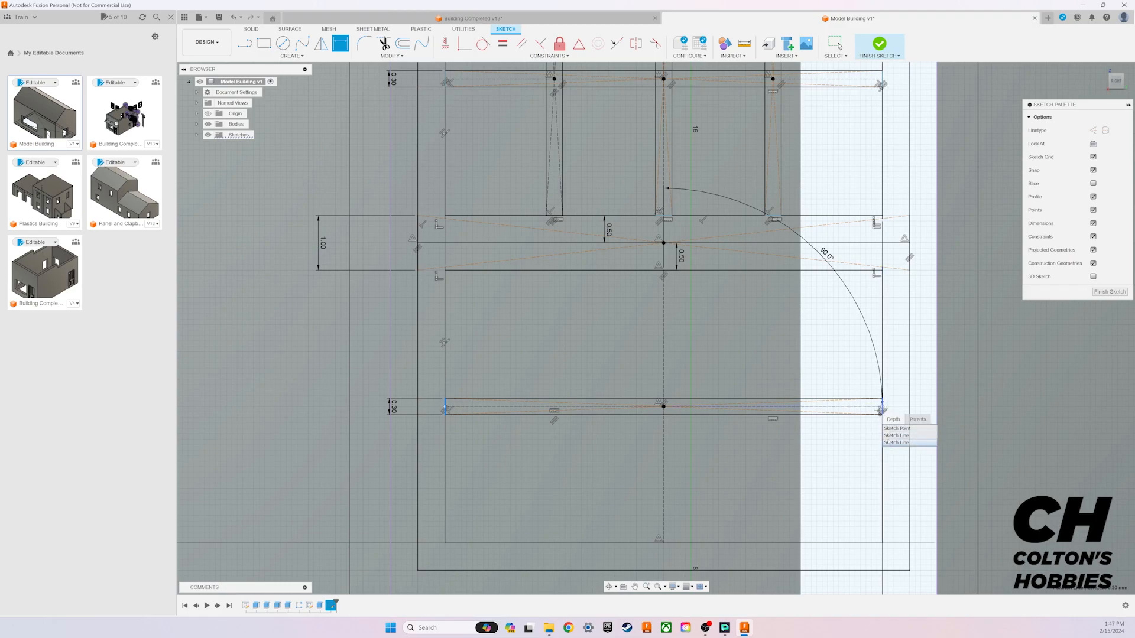
pyautogui.click(890, 442)
pyautogui.click(731, 365)
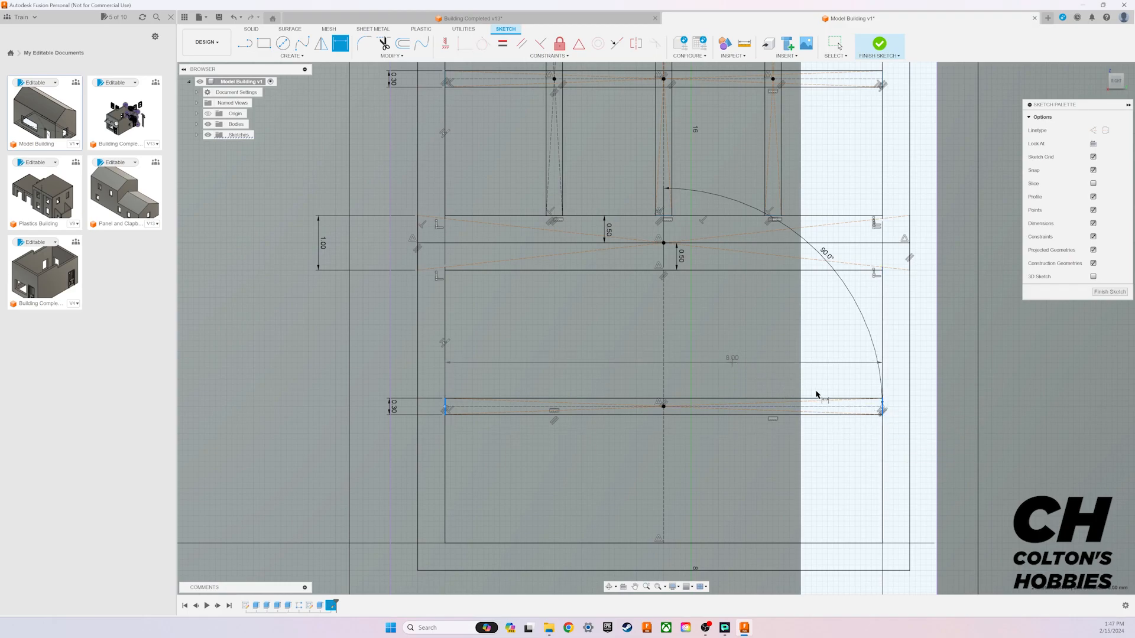
pyautogui.write('8')
pyautogui.press('Return')
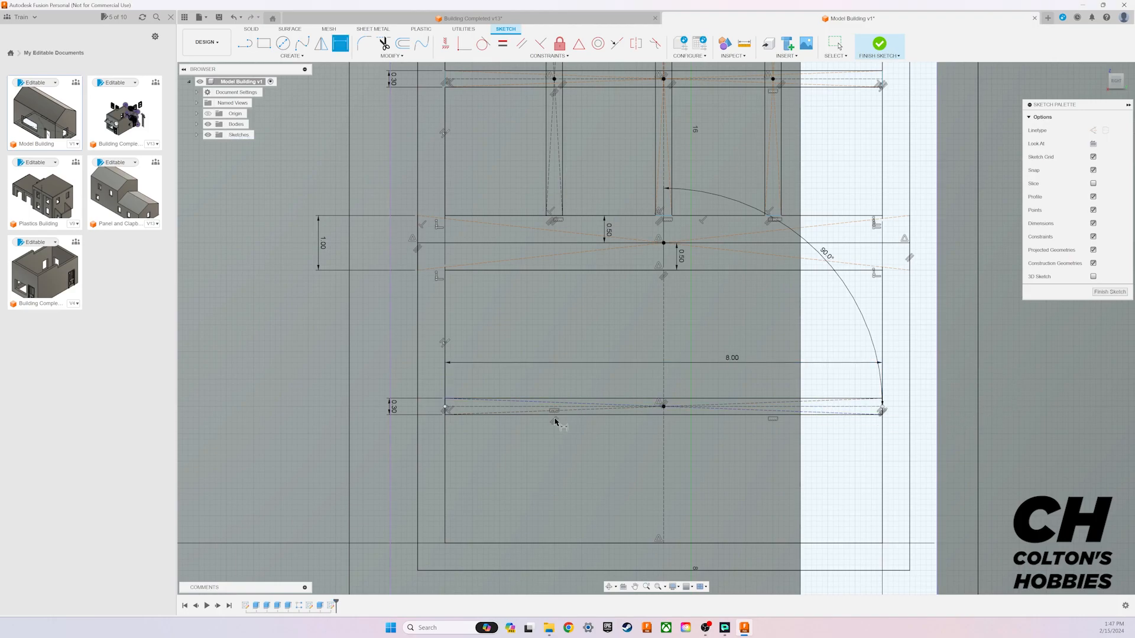
# Step: Draw a 0.3 mm wide, 5 mm high centre rectangle at the midpoint of the lower pane's left horizontal construction line
pyautogui.moveTo(755, 459); pyautogui.dragTo(615, 380, button='middle')
pyautogui.press('d')
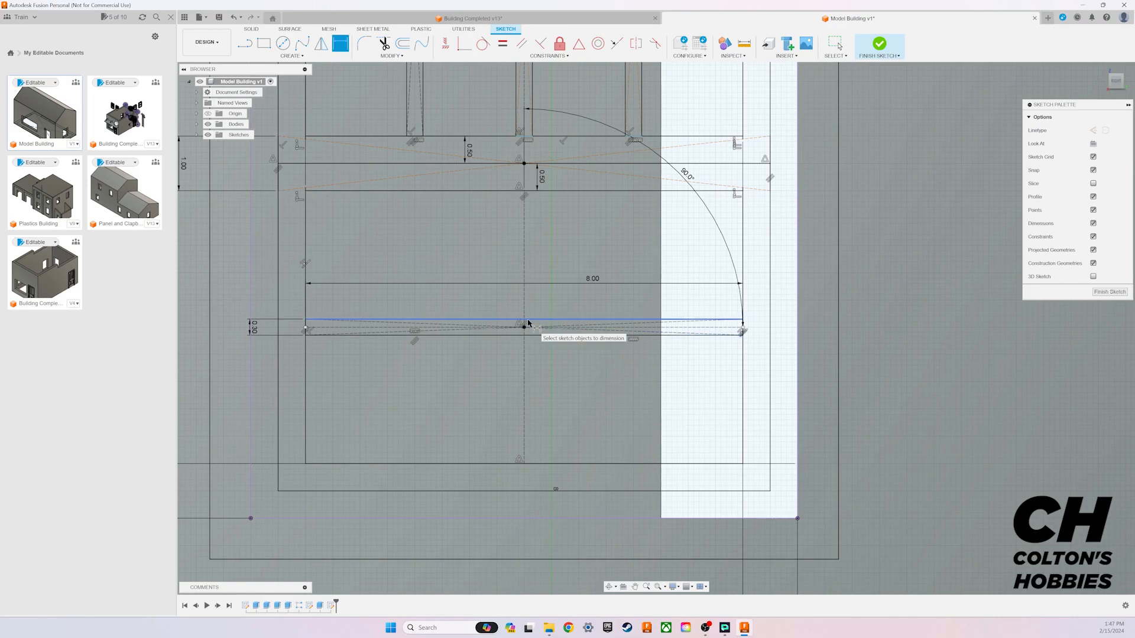
pyautogui.click(291, 55)
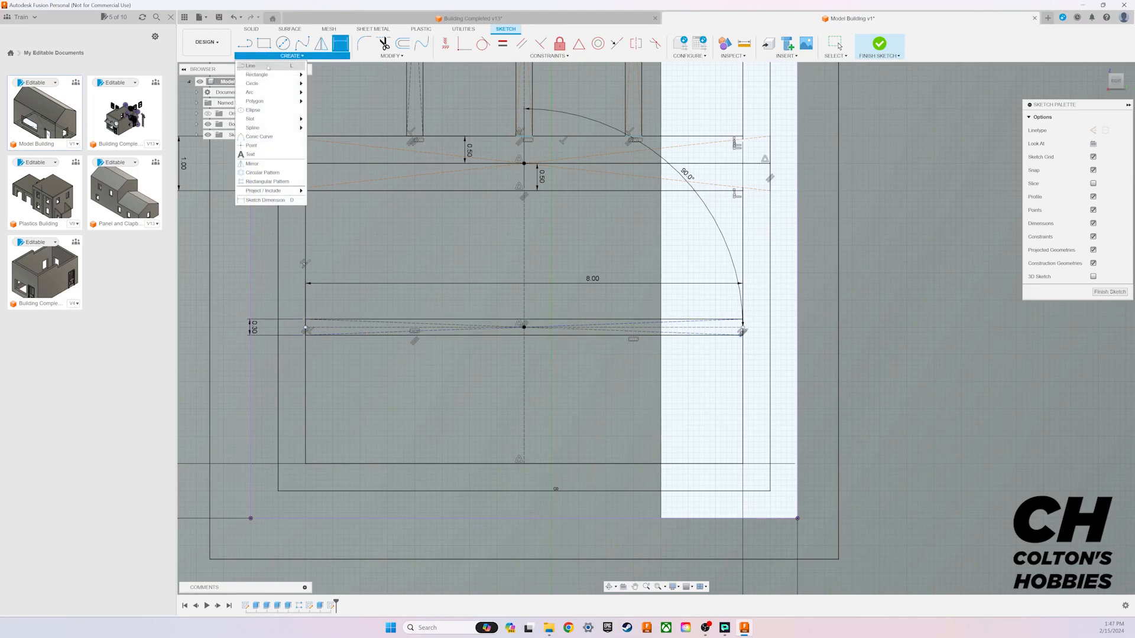
pyautogui.moveTo(266, 74)
pyautogui.click(318, 75)
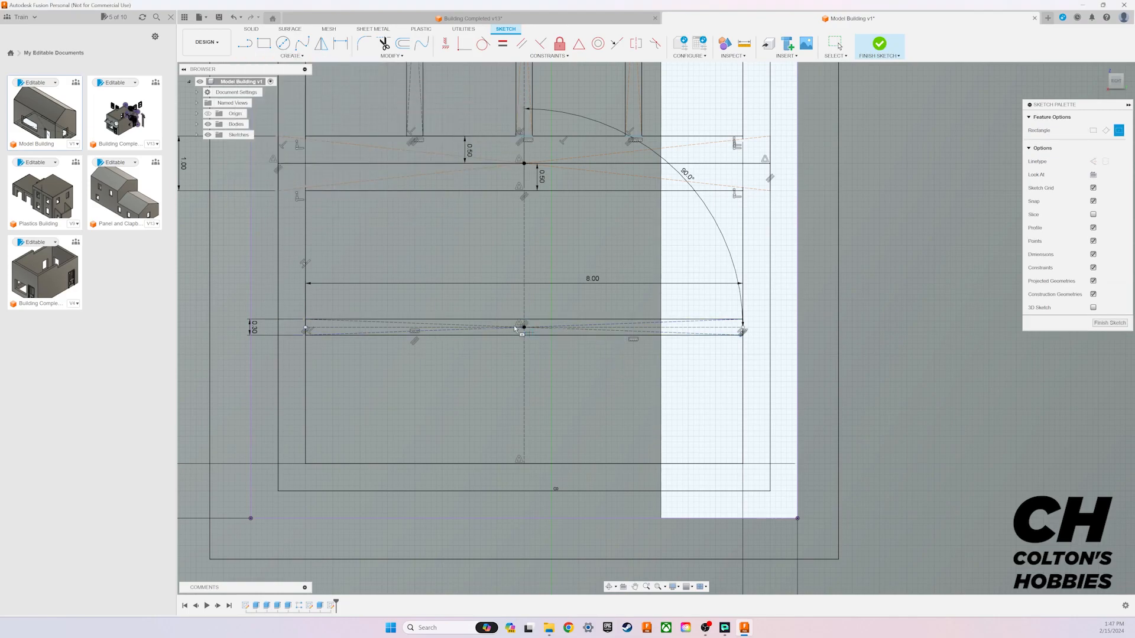
pyautogui.click(410, 329)
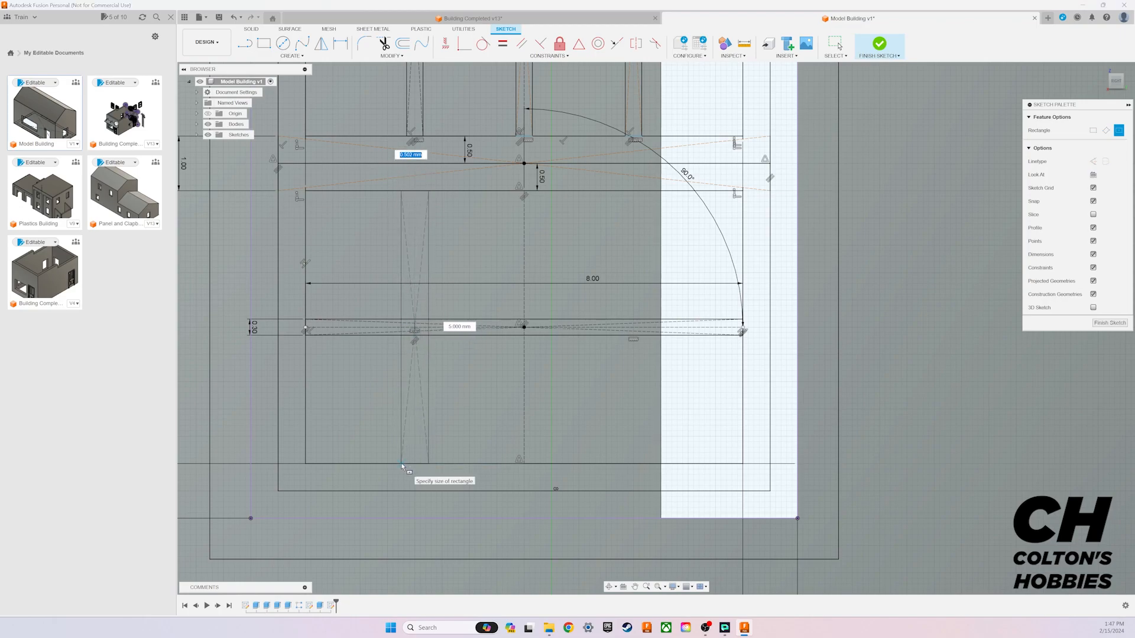
pyautogui.write('0.3')
pyautogui.press('Tab')
pyautogui.write('5')
pyautogui.press('Tab')
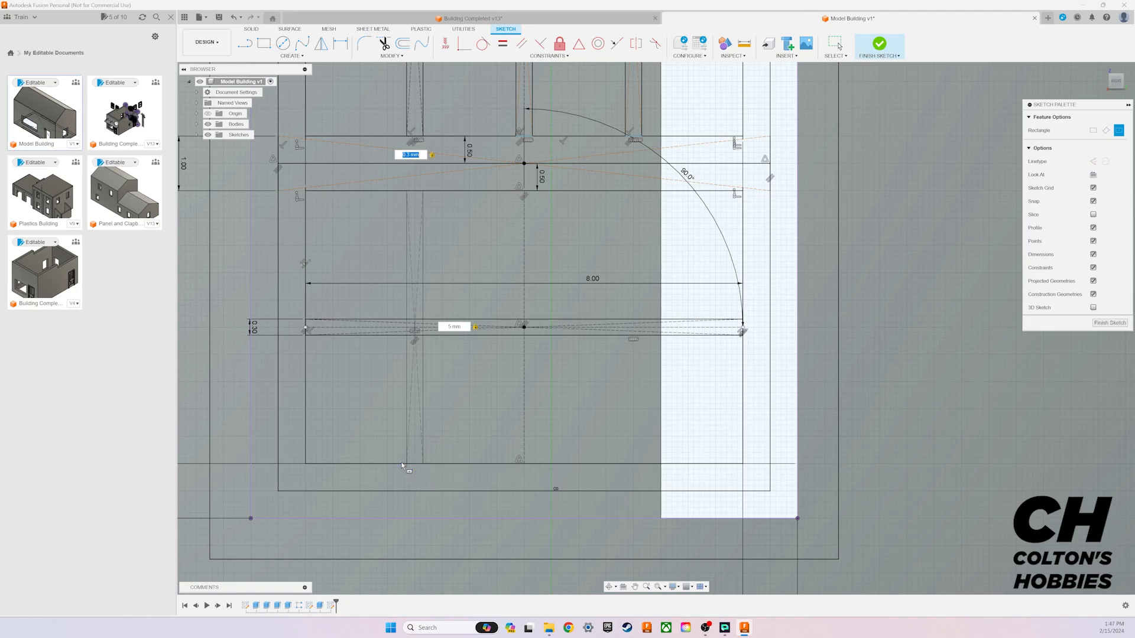
pyautogui.press('Return')
pyautogui.press('Escape')
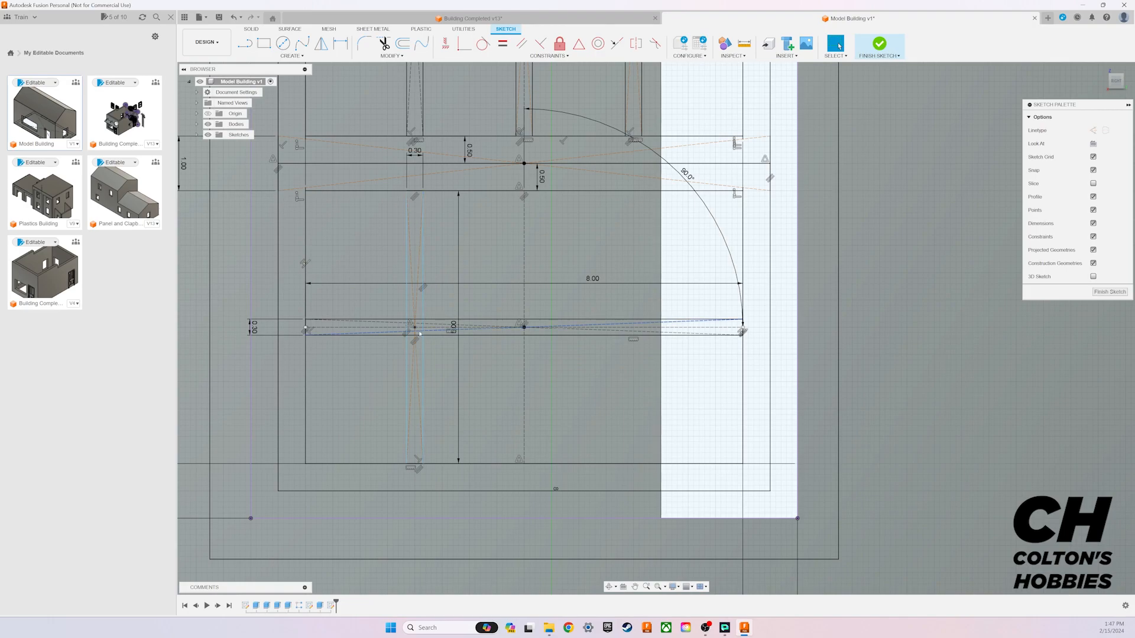
# Step: Draw a 0.3 mm wide, 5 mm high centre rectangle at the lower pane's centre point for the middle vertical muntin
pyautogui.click(298, 56)
pyautogui.moveTo(278, 69)
pyautogui.click(337, 87)
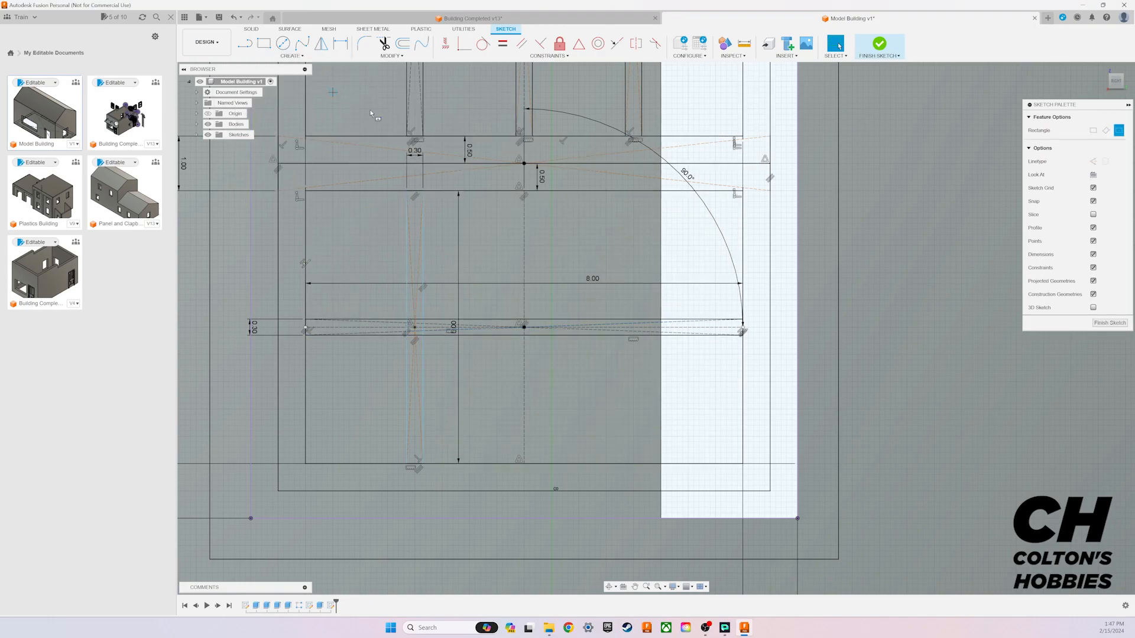
pyautogui.click(524, 328)
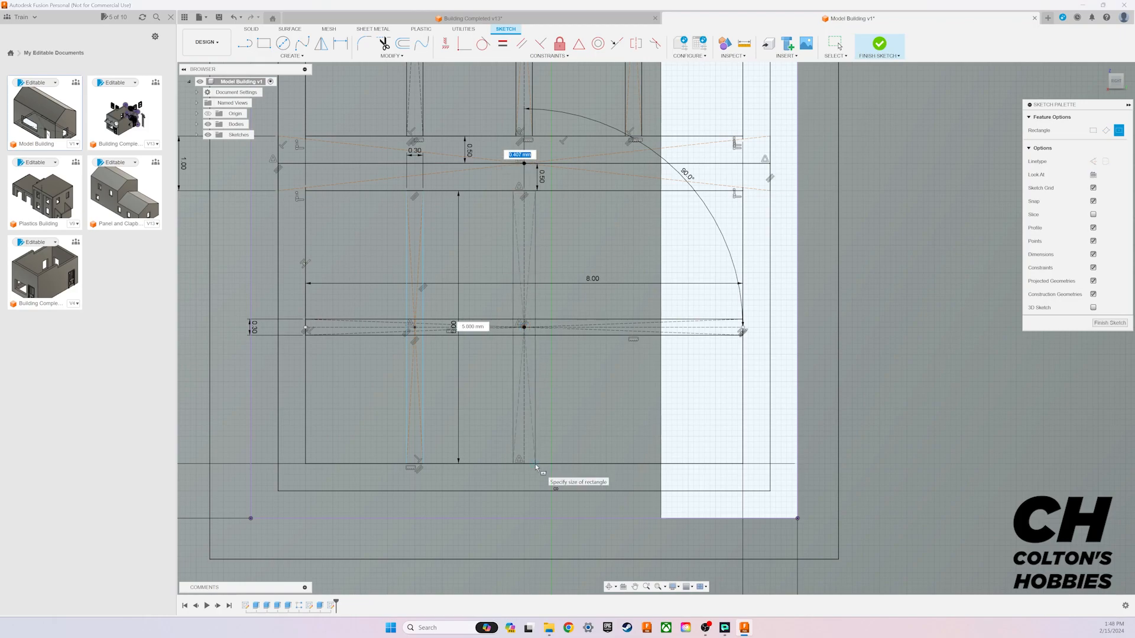
pyautogui.write('0.3')
pyautogui.press('Tab')
pyautogui.write('5')
pyautogui.press('Return')
pyautogui.press('Escape')
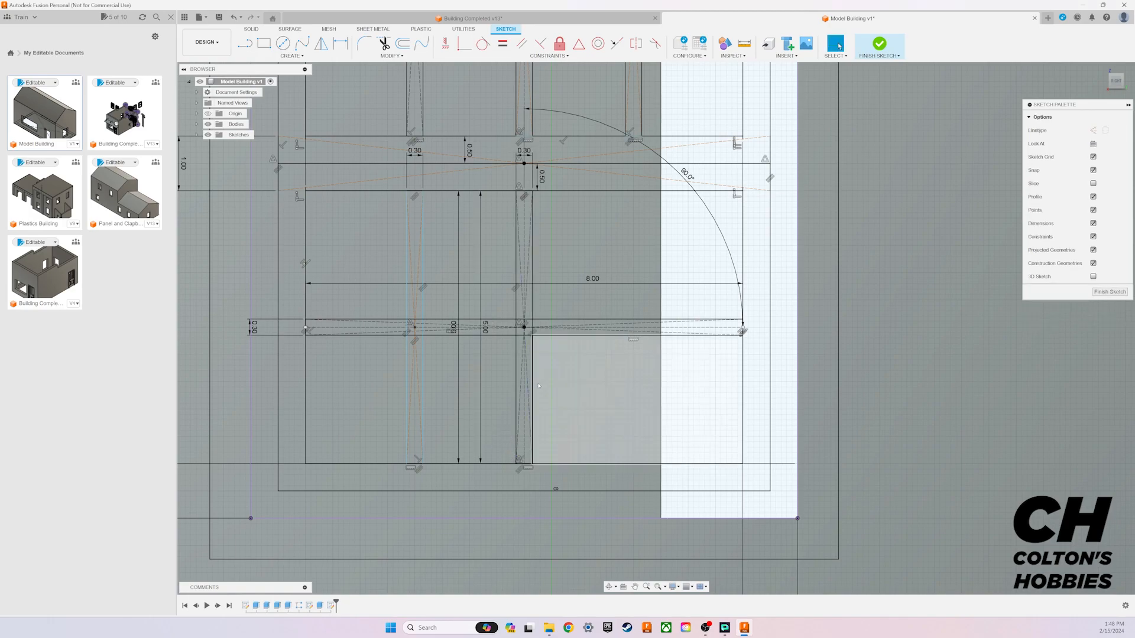
# Step: Draw a 0.3 mm wide, 5 mm high centre rectangle at the midpoint of the lower pane's right horizontal construction line
pyautogui.click(301, 55)
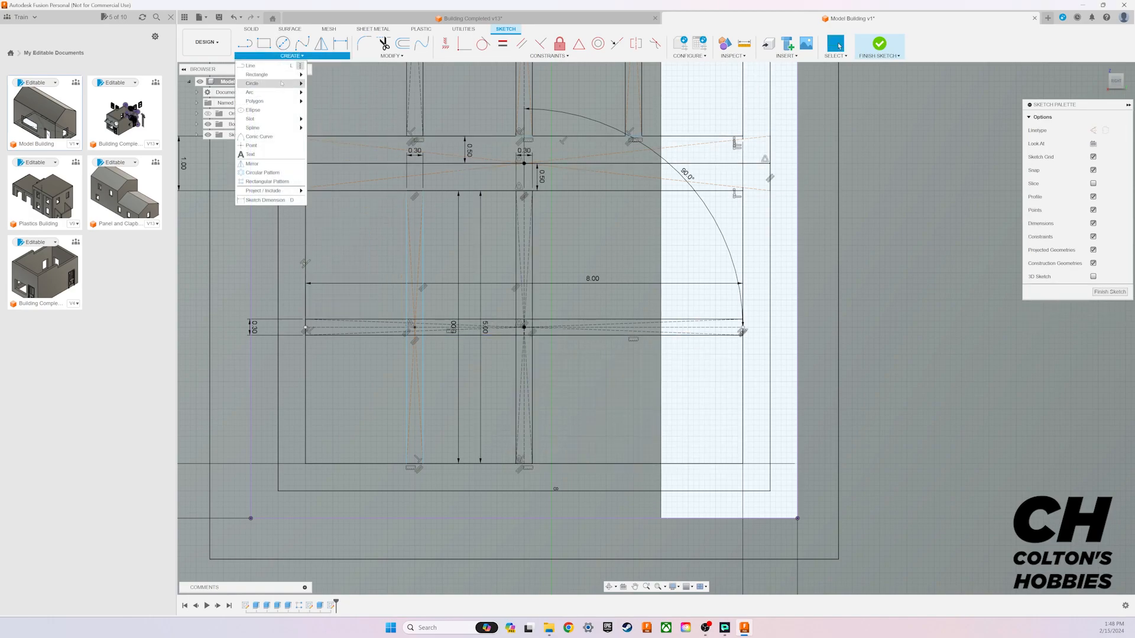
pyautogui.moveTo(278, 75)
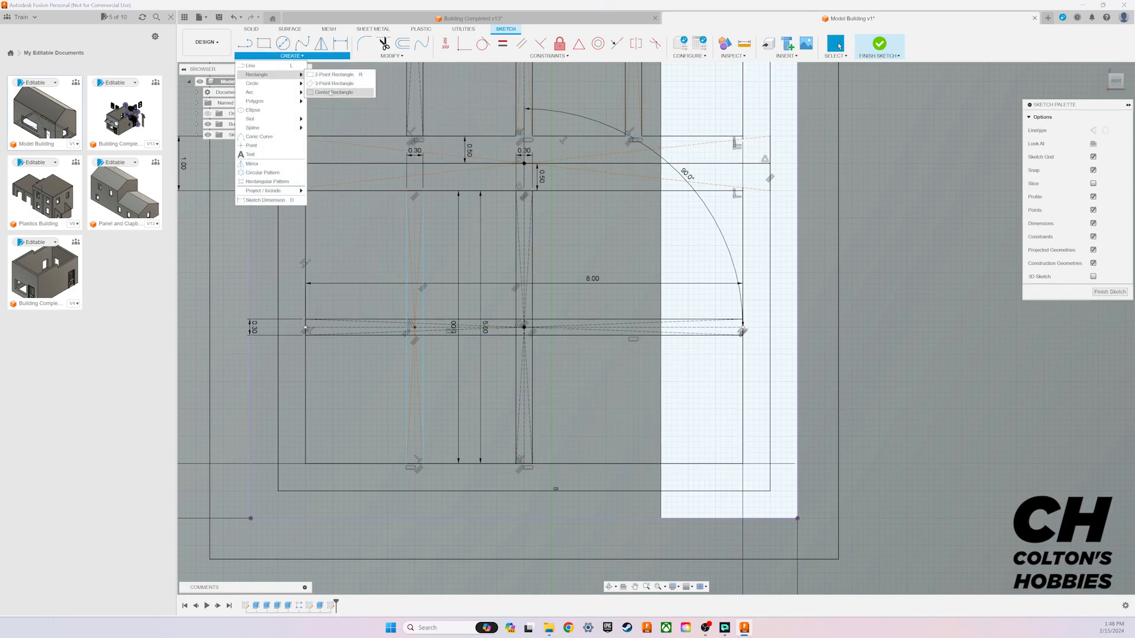
pyautogui.click(346, 92)
pyautogui.click(633, 327)
pyautogui.write('0')
pyautogui.press('Tab')
pyautogui.write('5')
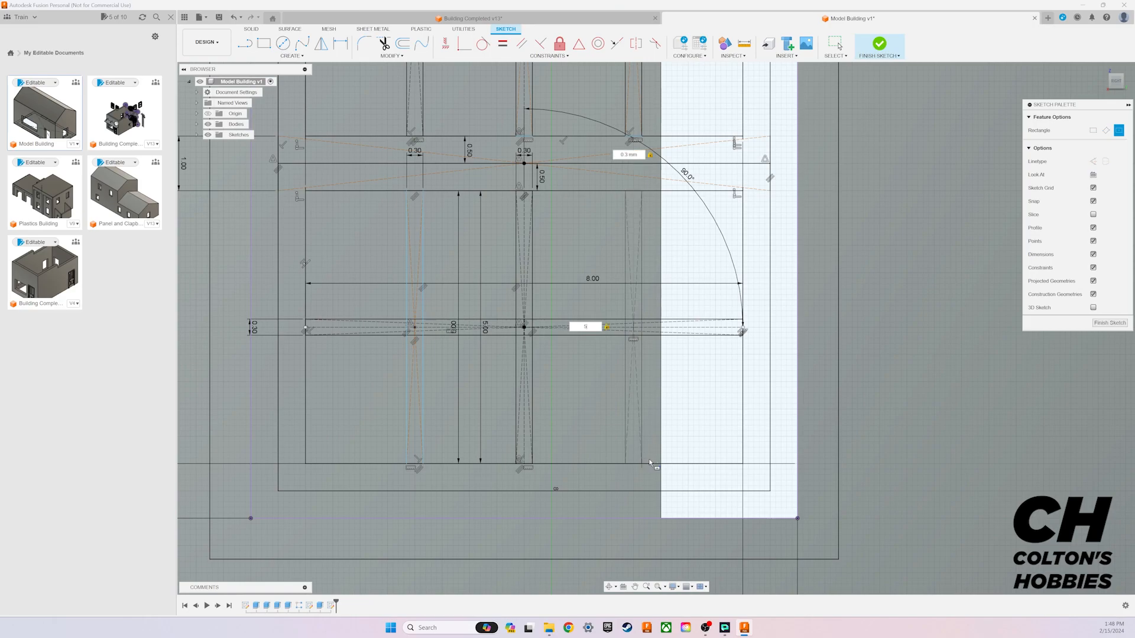
pyautogui.press('Return')
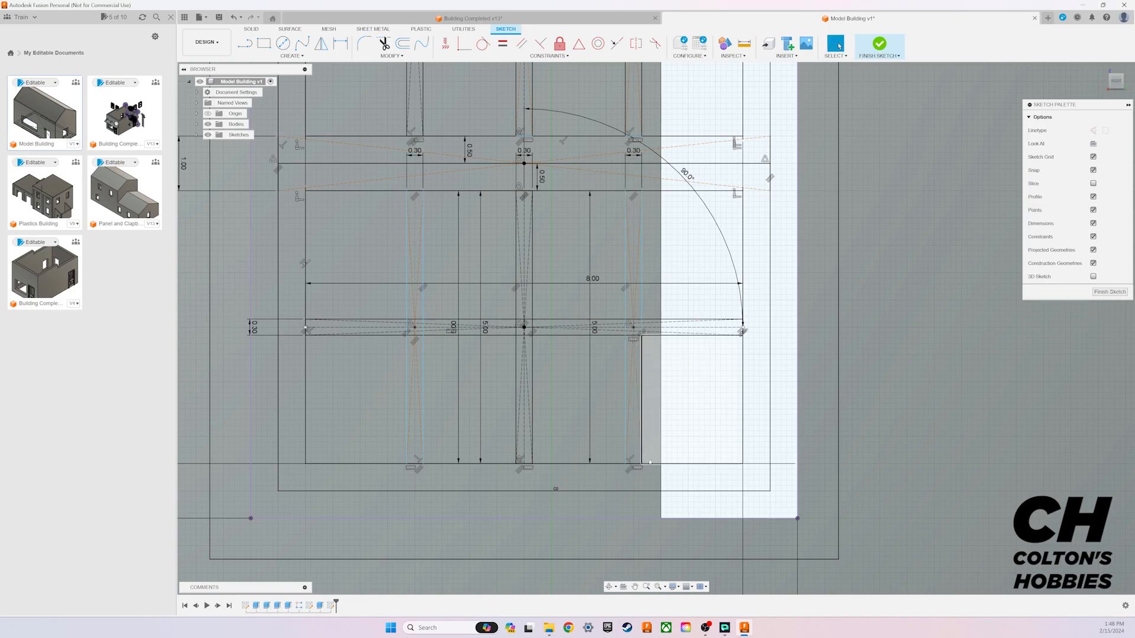
# Step: Dimension the lower pane's left and right vertical muntin centres as 2 mm each from the middle muntin's centre
pyautogui.press('d')
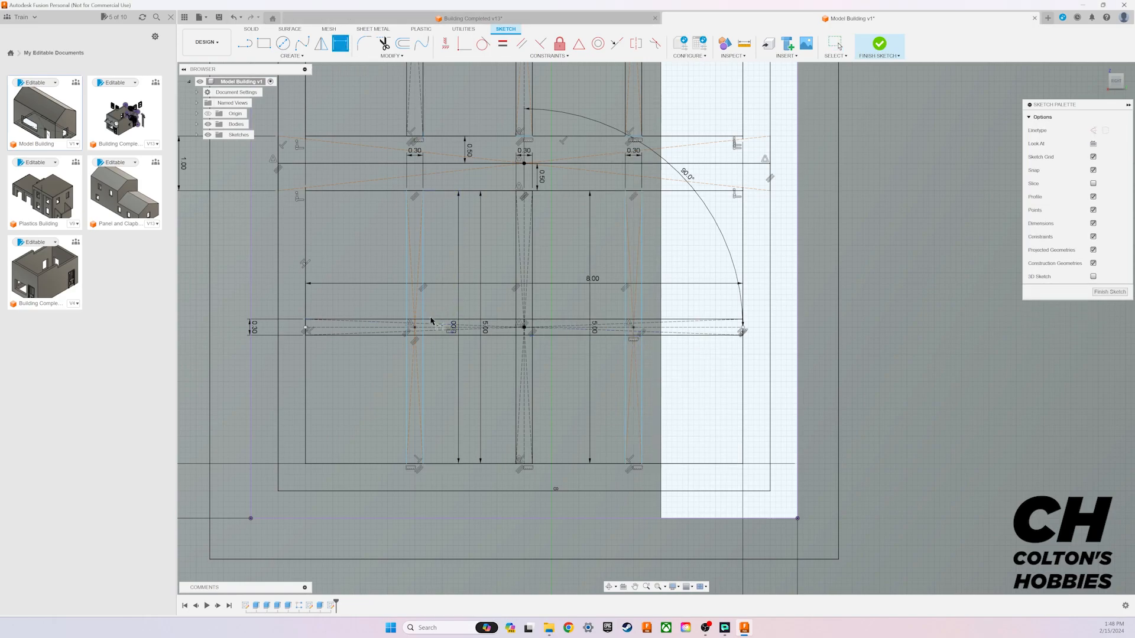
pyautogui.click(415, 328)
pyautogui.click(525, 328)
pyautogui.click(500, 309)
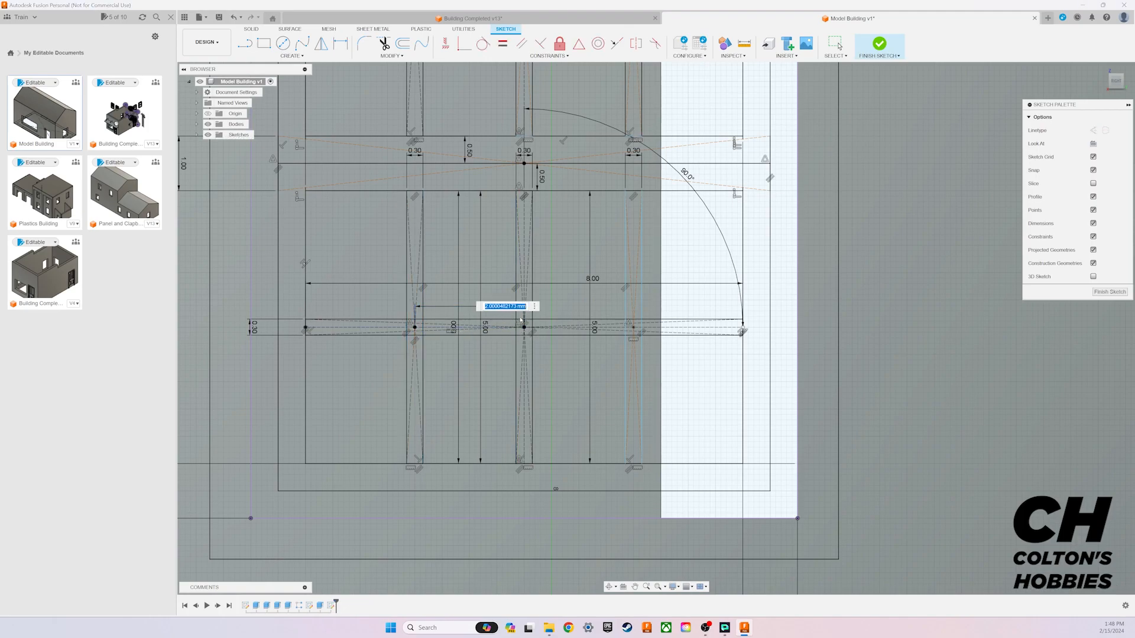
pyautogui.write('2')
pyautogui.press('Return')
pyautogui.click(530, 329)
pyautogui.click(634, 328)
pyautogui.click(609, 304)
pyautogui.write('2')
pyautogui.press('Return')
# Step: Move the lower pane's 8 mm and right 2 mm dimension labels clear of the other dimensions and finish the sketch
pyautogui.scroll(-1, 559, 266)
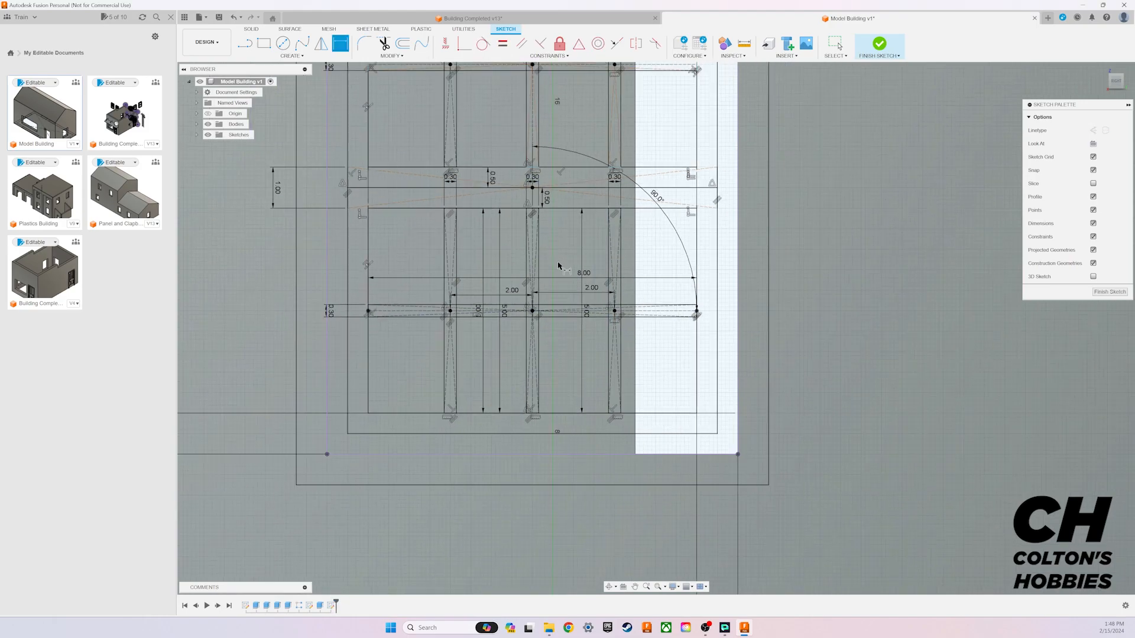
pyautogui.scroll(-1, 564, 258)
pyautogui.moveTo(577, 251); pyautogui.dragTo(569, 369, button='middle')
pyautogui.scroll(-1, 568, 369)
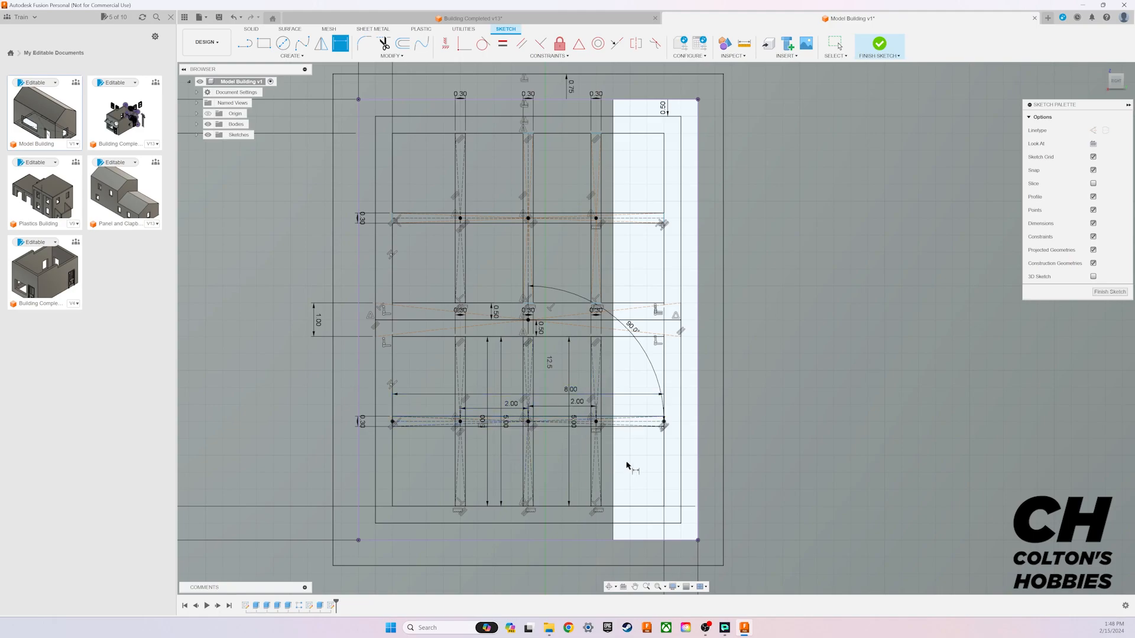
pyautogui.moveTo(571, 392); pyautogui.dragTo(571, 503)
pyautogui.moveTo(581, 404); pyautogui.dragTo(629, 395)
pyautogui.doubleClick(511, 404)
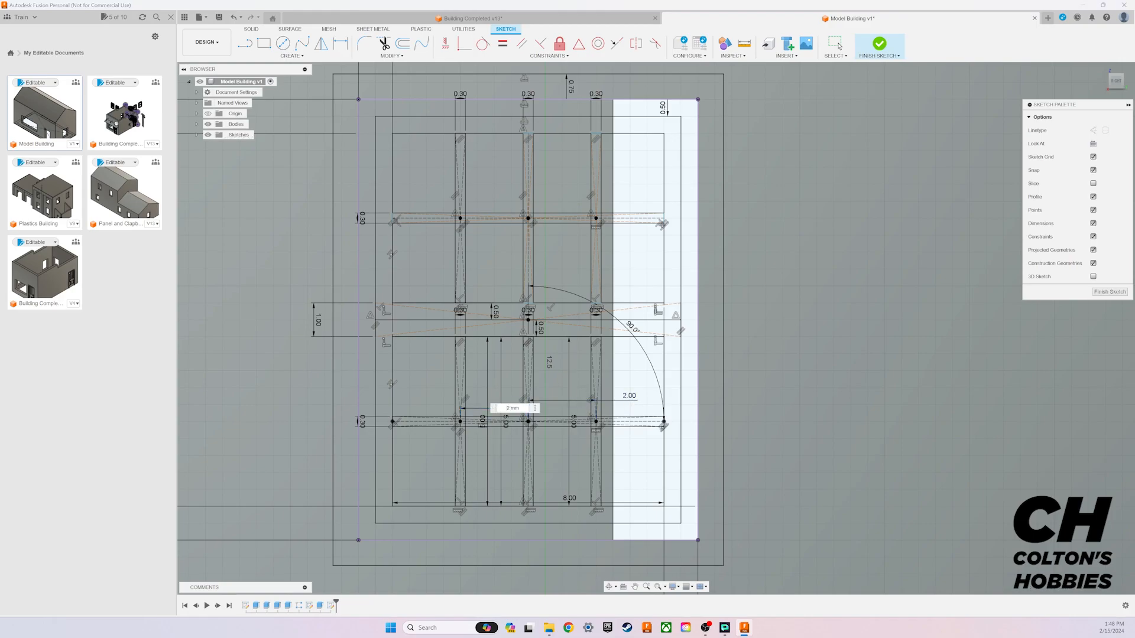
pyautogui.press('Return')
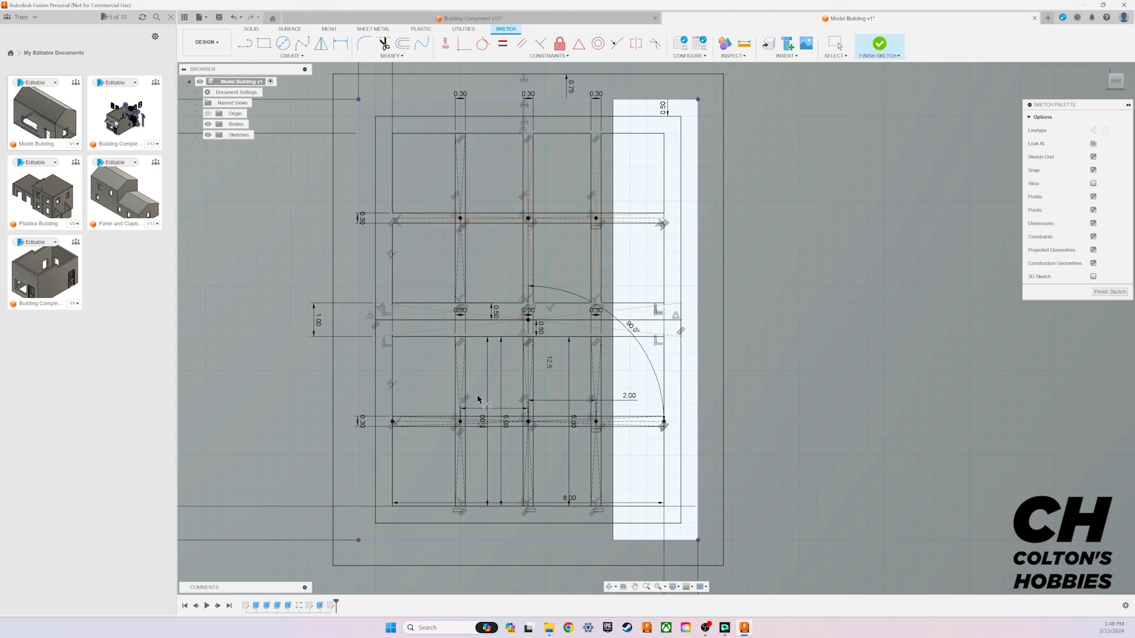
pyautogui.click(1110, 292)
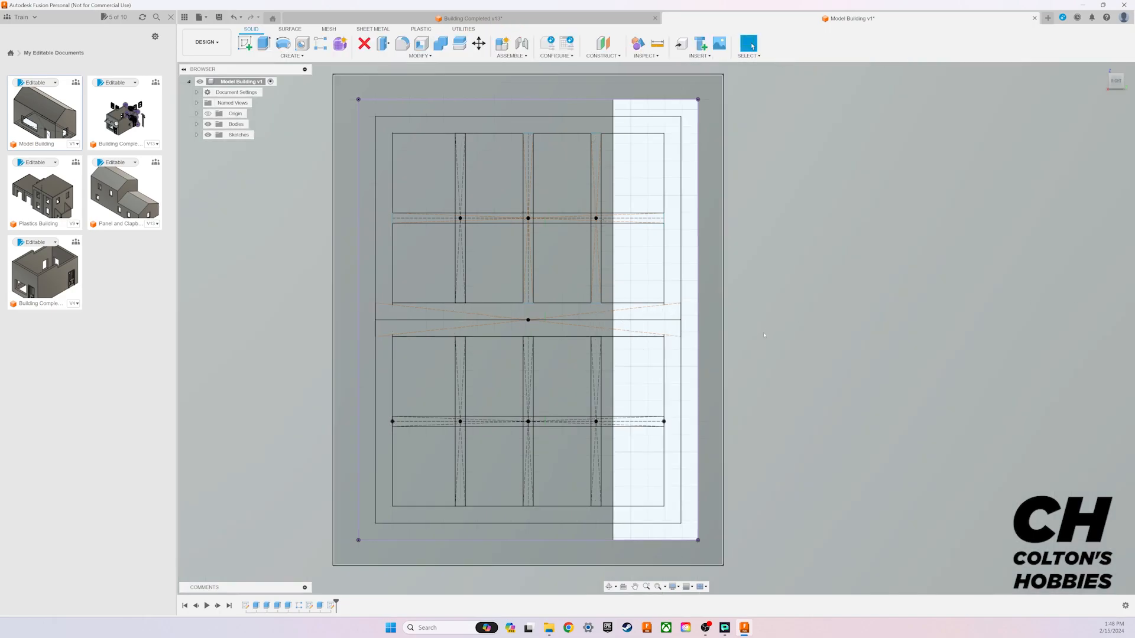
# Step: Set up an extrusion of the outermost window frame profile around the wall opening with a distance of 0.75 mm
pyautogui.scroll(-5, 861, 342)
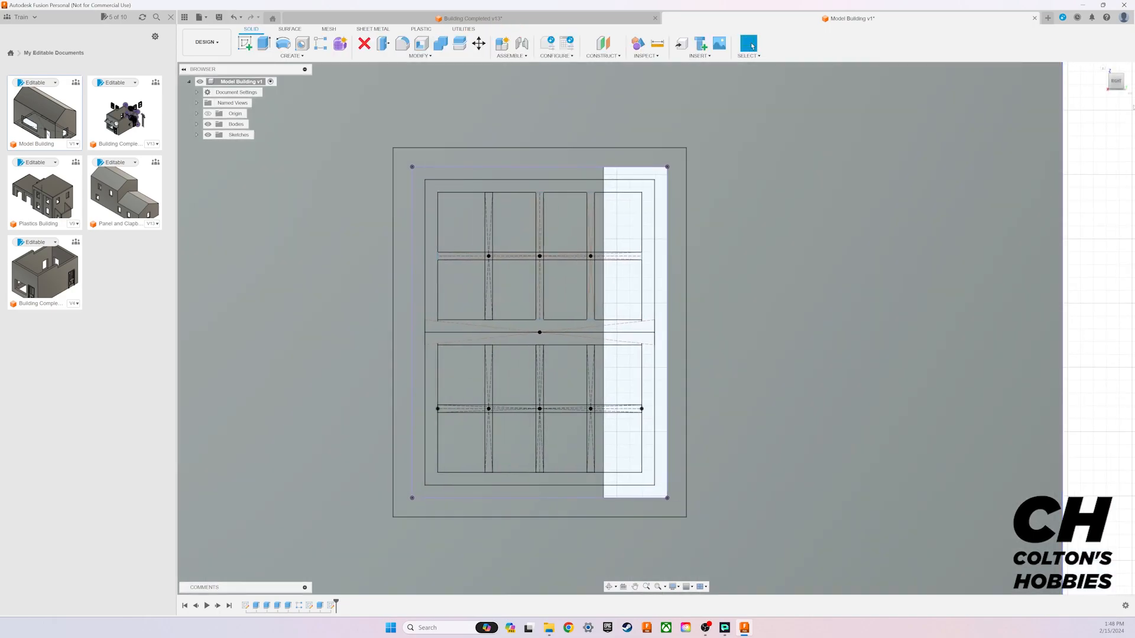
pyautogui.moveTo(1125, 85)
pyautogui.mouseDown()
pyautogui.moveTo(1114, 97)
pyautogui.moveTo(1118, 88)
pyautogui.mouseUp()
pyautogui.moveTo(800, 363)
pyautogui.mouseDown(button='middle')
pyautogui.moveTo(823, 307)
pyautogui.moveTo(810, 329)
pyautogui.mouseUp(button='middle')
pyautogui.click(750, 44)
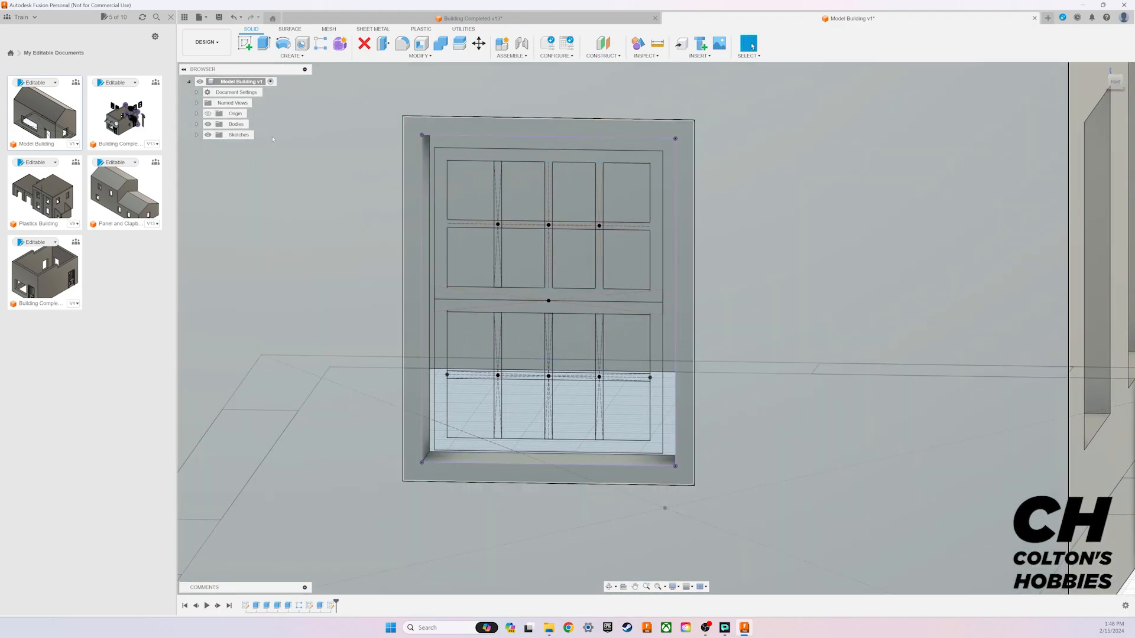
pyautogui.press('e')
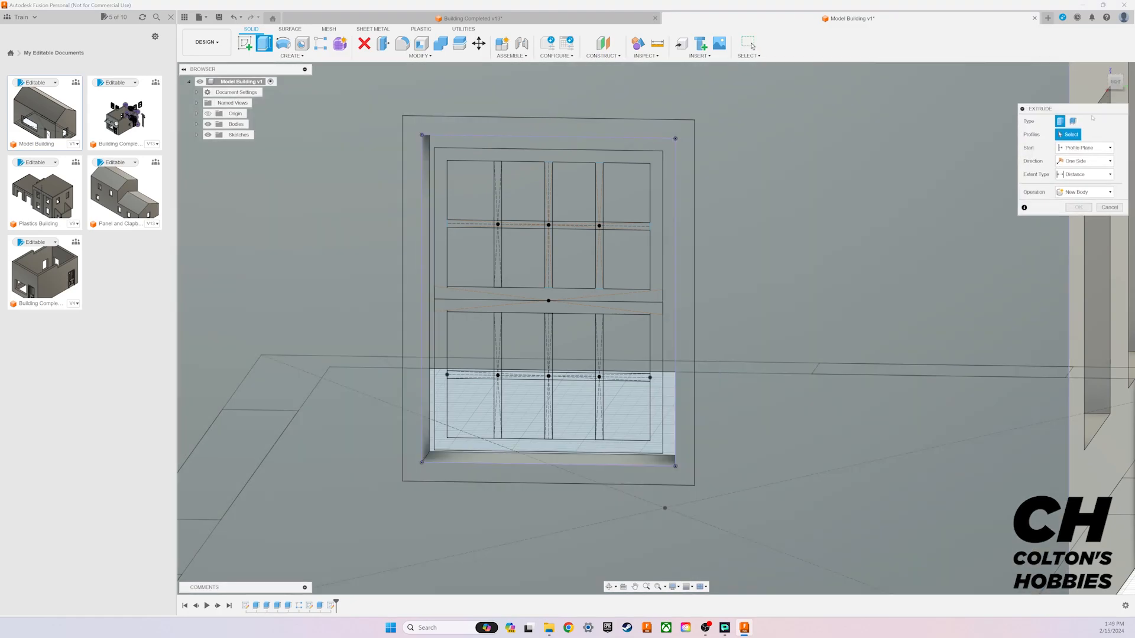
pyautogui.moveTo(1058, 105); pyautogui.dragTo(792, 202)
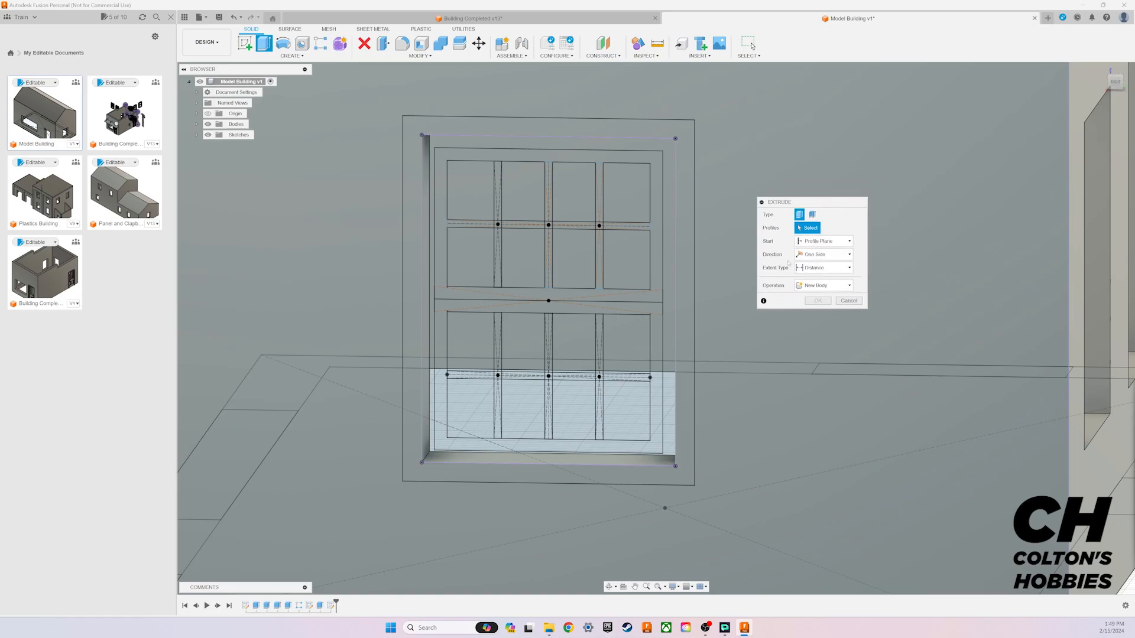
pyautogui.click(681, 305)
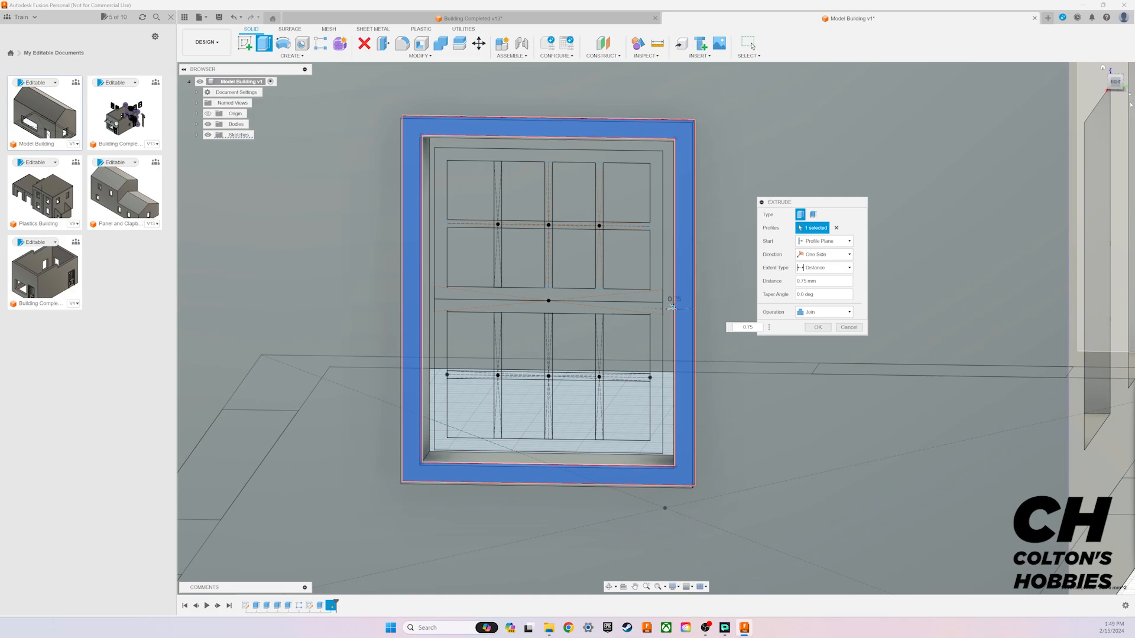
pyautogui.keyDown('shift'); pyautogui.moveTo(656, 328); pyautogui.dragTo(680, 331, button='middle'); pyautogui.keyUp('shift')
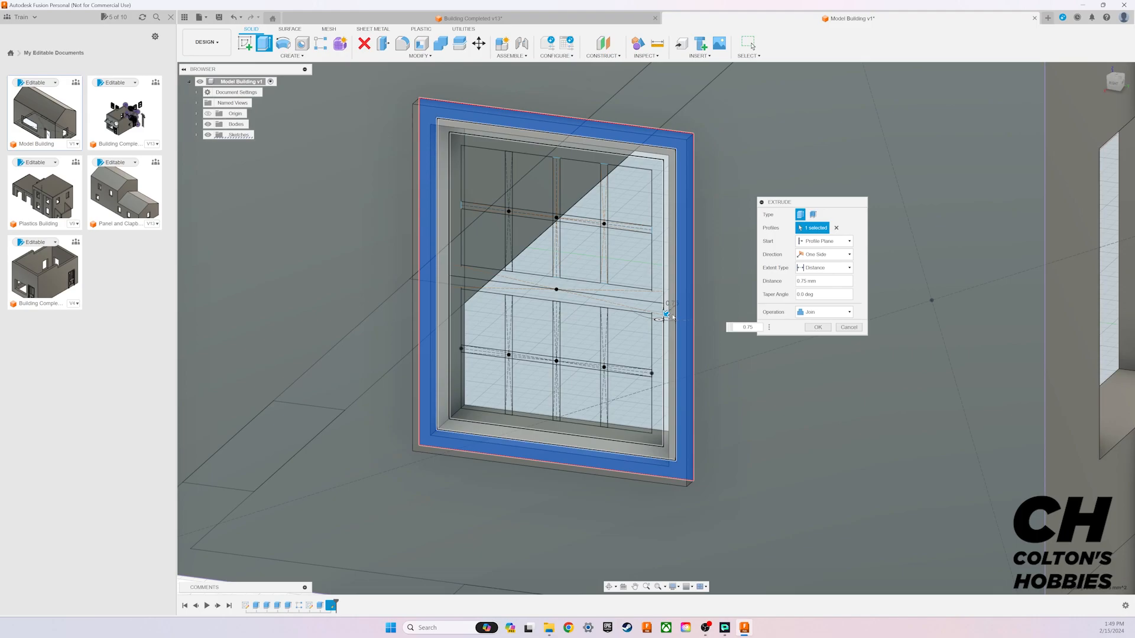
# Step: Set the outer frame extrusion's operation to New Body and complete it
pyautogui.click(1115, 83)
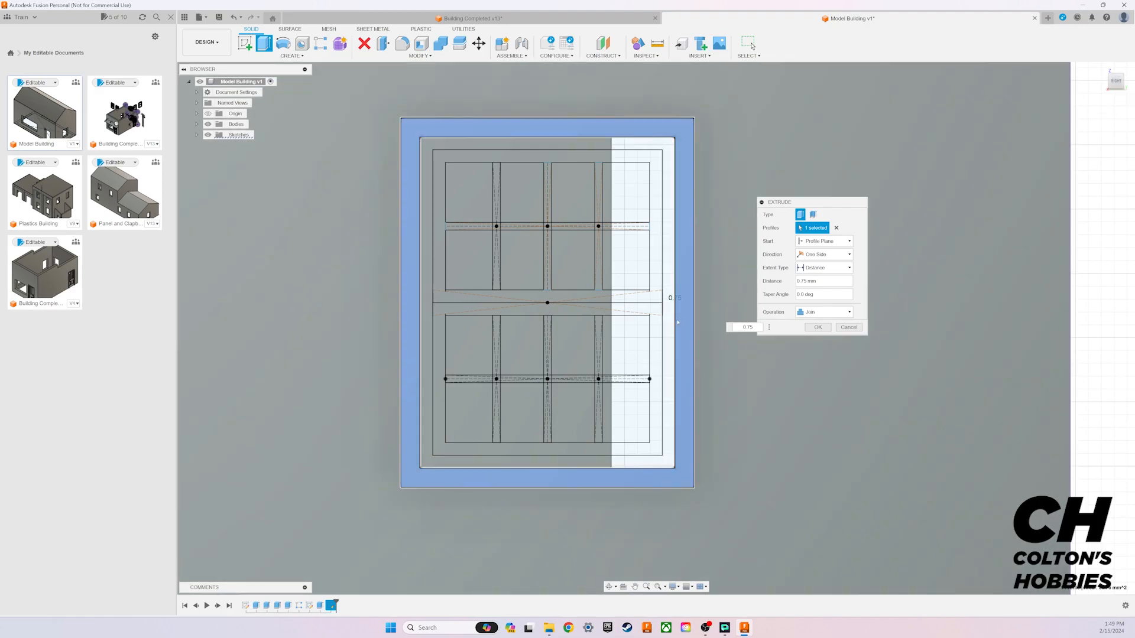
pyautogui.click(1117, 83)
pyautogui.keyDown('shift'); pyautogui.moveTo(655, 322); pyautogui.dragTo(626, 341, button='middle'); pyautogui.keyUp('shift')
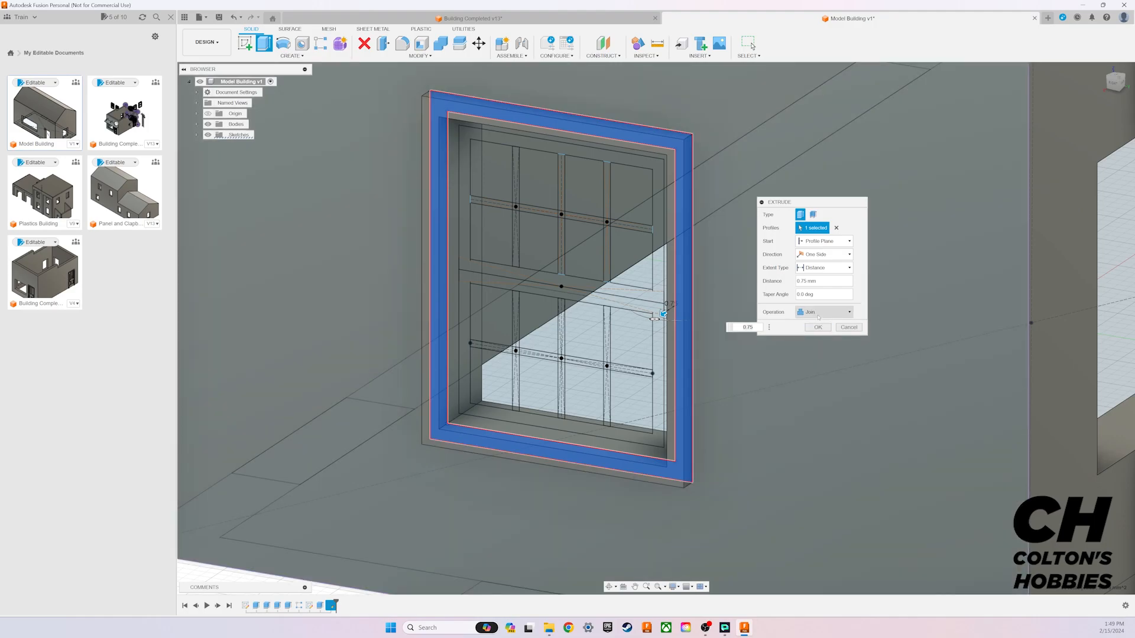
pyautogui.click(819, 315)
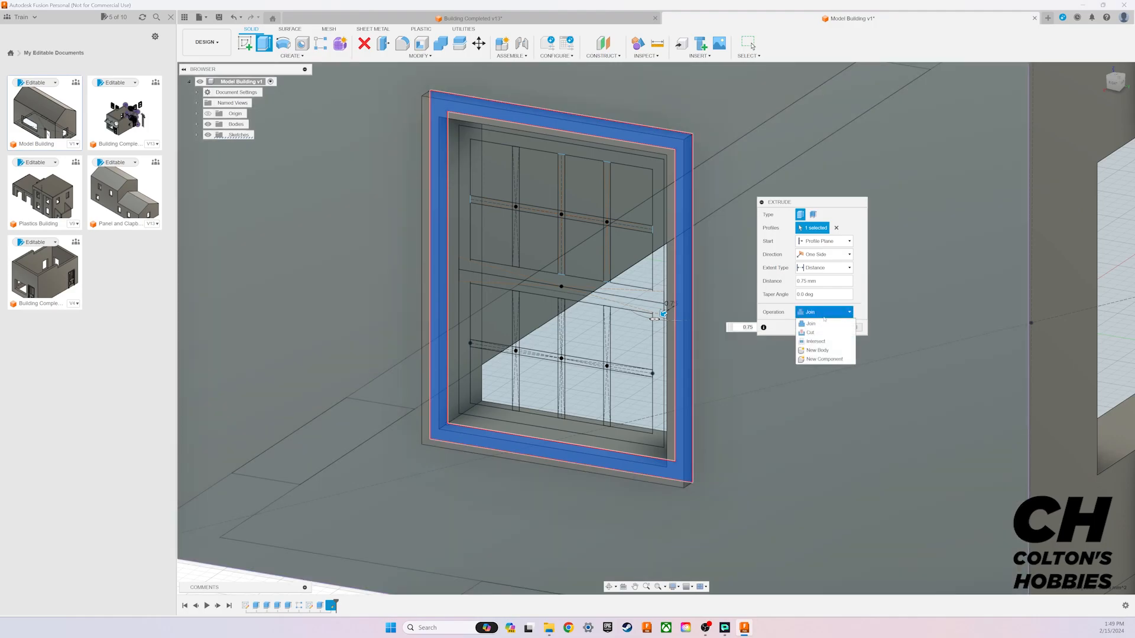
pyautogui.click(823, 350)
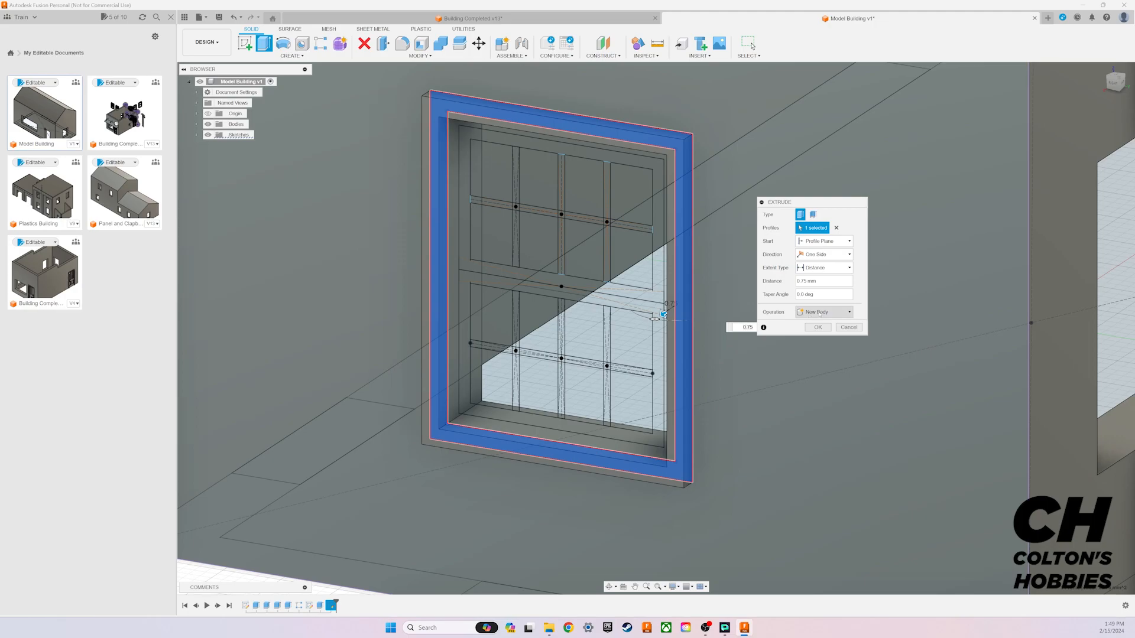
pyautogui.click(817, 326)
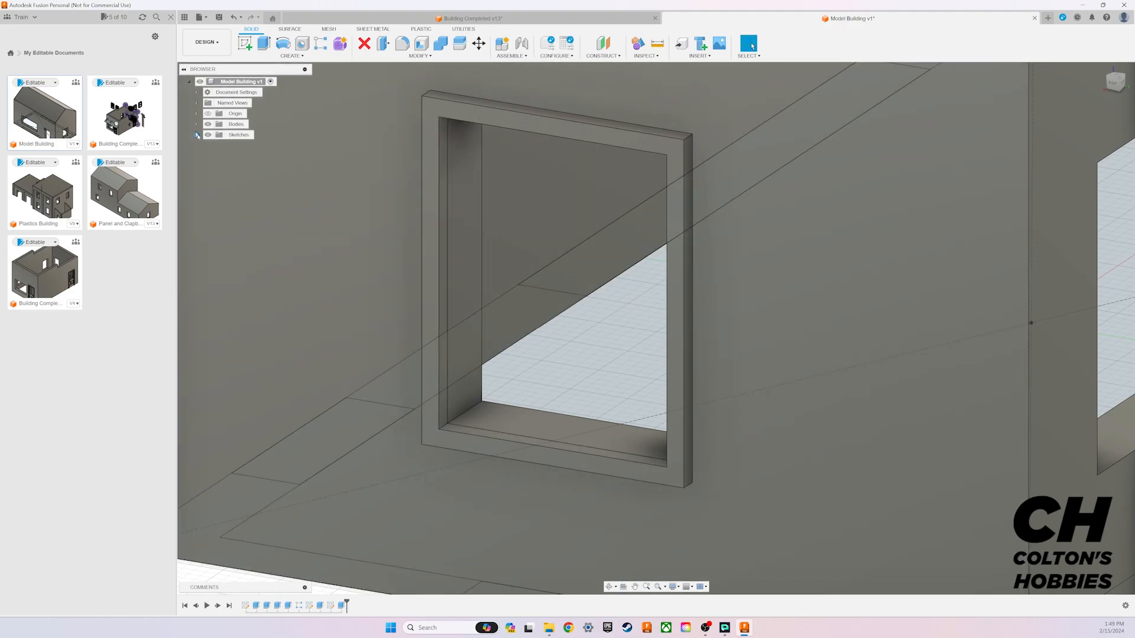
# Step: Show the window sketch Sketch4 again and hide Sketch2
pyautogui.click(197, 135)
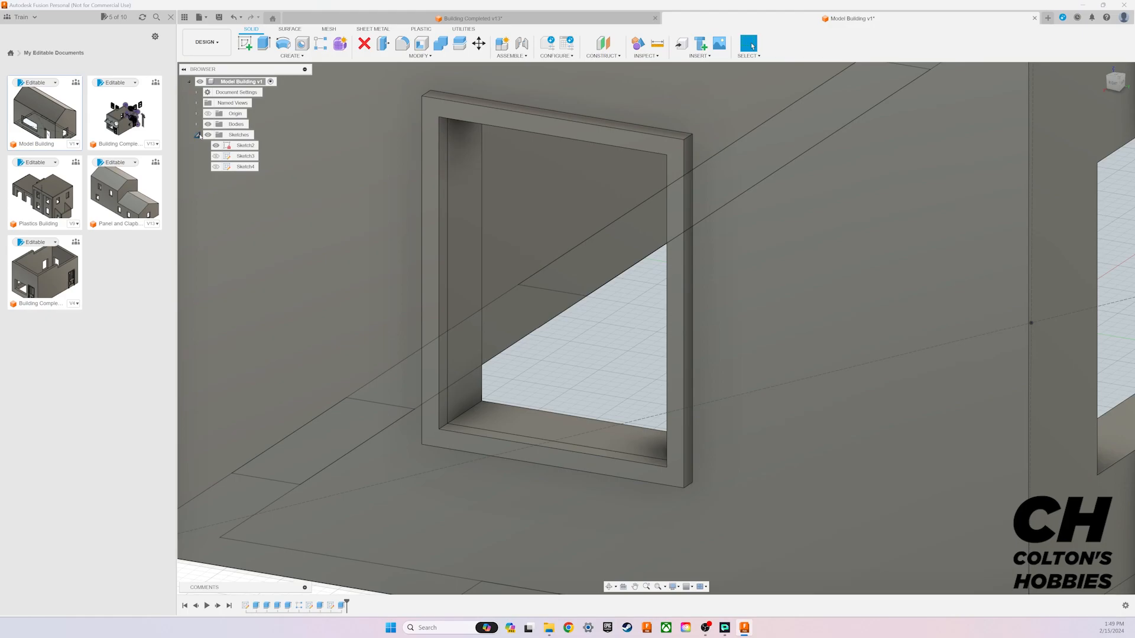
pyautogui.click(216, 166)
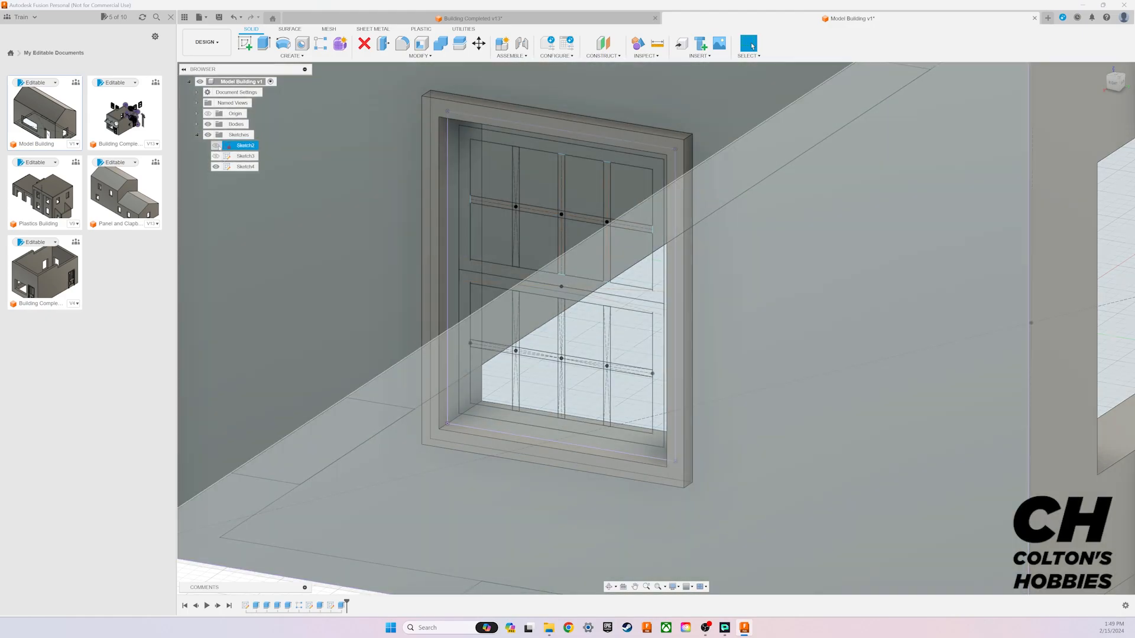
pyautogui.click(217, 146)
pyautogui.click(217, 145)
pyautogui.click(217, 146)
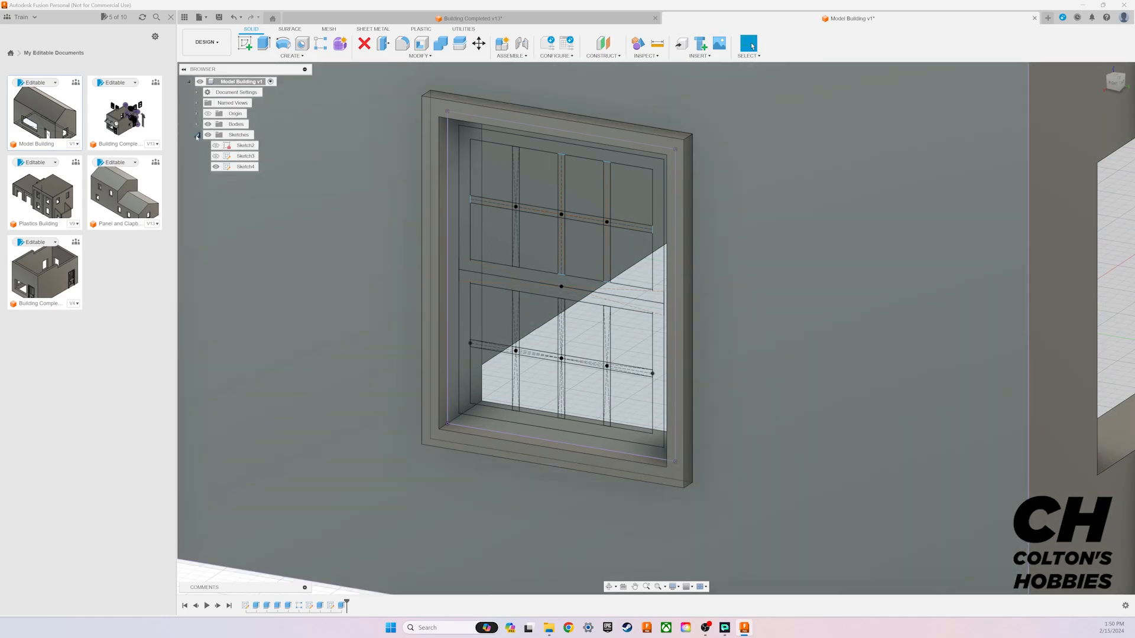
pyautogui.click(198, 136)
# Step: Set up a two-sided extrusion of the frame ring profile that lines the inside of the wall opening
pyautogui.press('e')
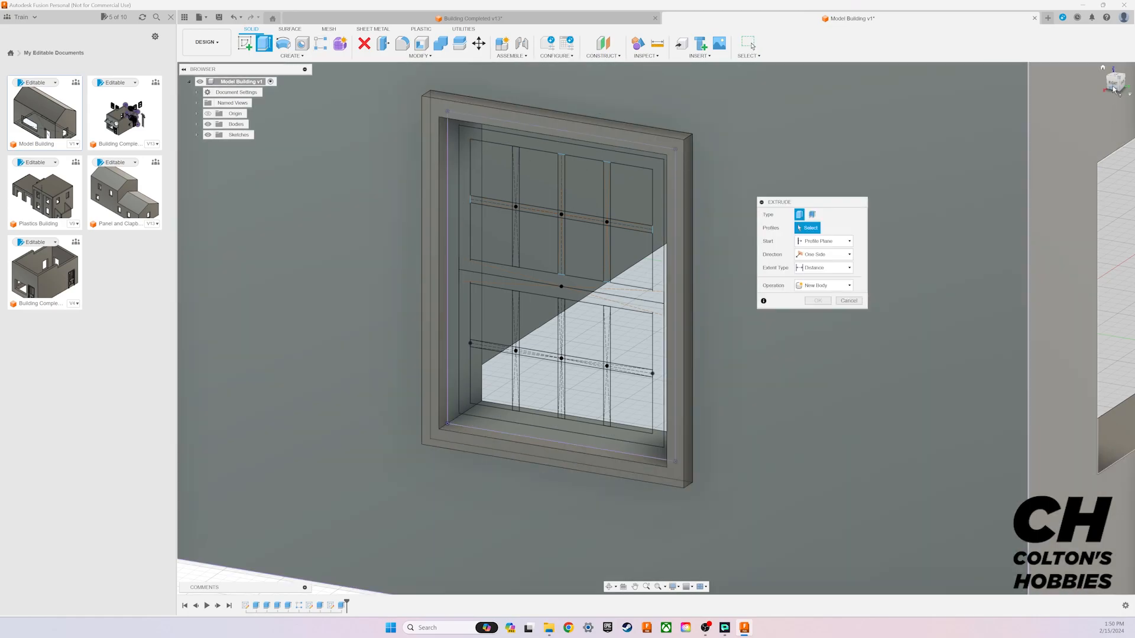
pyautogui.moveTo(1115, 86); pyautogui.dragTo(862, 165)
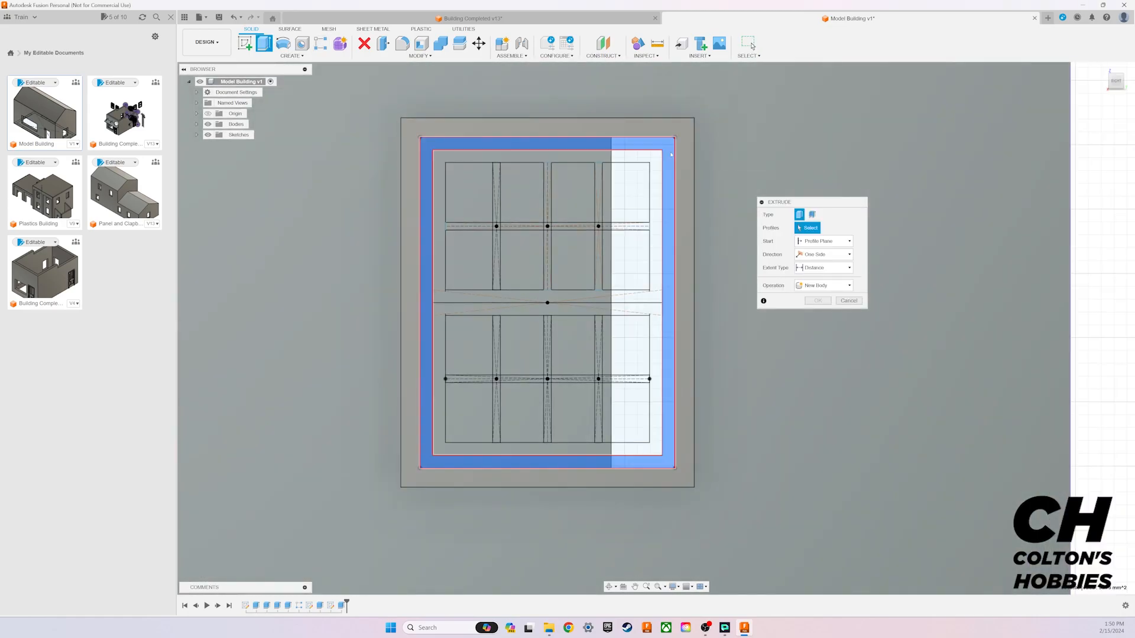
pyautogui.click(671, 155)
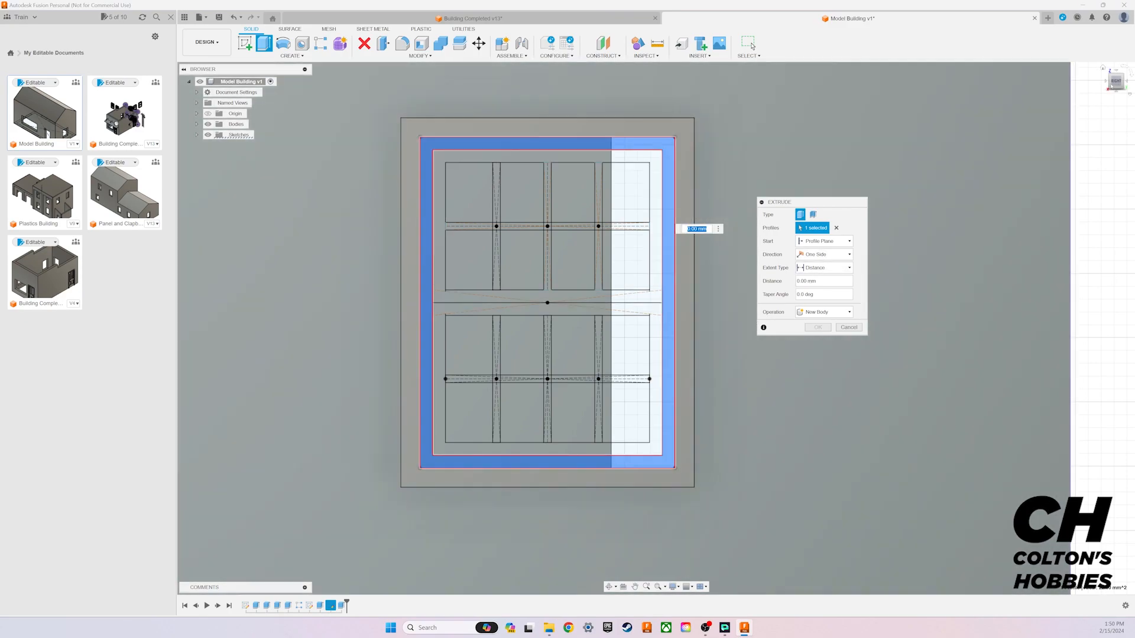
pyautogui.moveTo(656, 328)
pyautogui.keyDown('shift'); pyautogui.mouseDown(button='middle')
pyautogui.moveTo(660, 305)
pyautogui.moveTo(653, 328)
pyautogui.mouseUp(button='middle'); pyautogui.keyUp('shift')
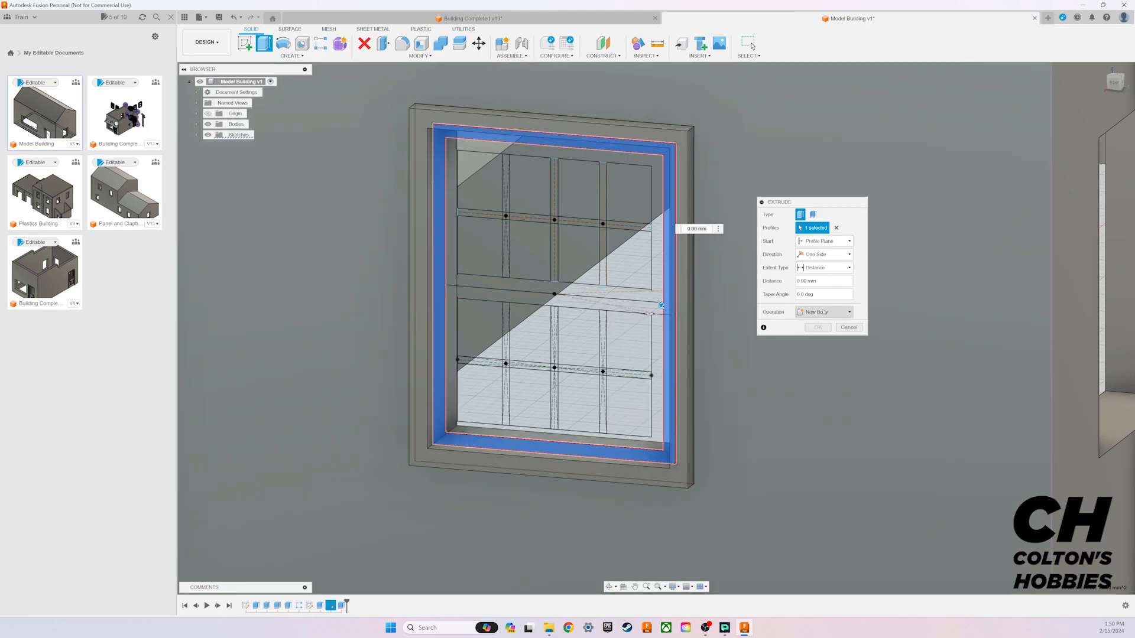
pyautogui.click(825, 254)
pyautogui.click(821, 269)
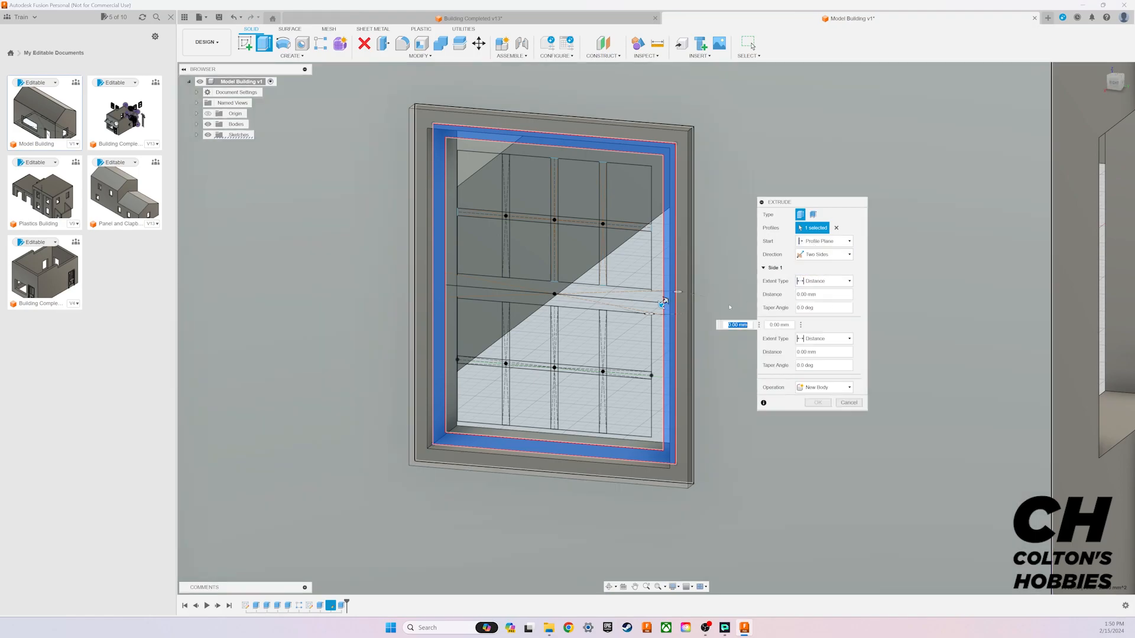
# Step: Extrude the inner frame ring 0.75 mm on side 1 and 2 mm on side 2 as a new body
pyautogui.write('0')
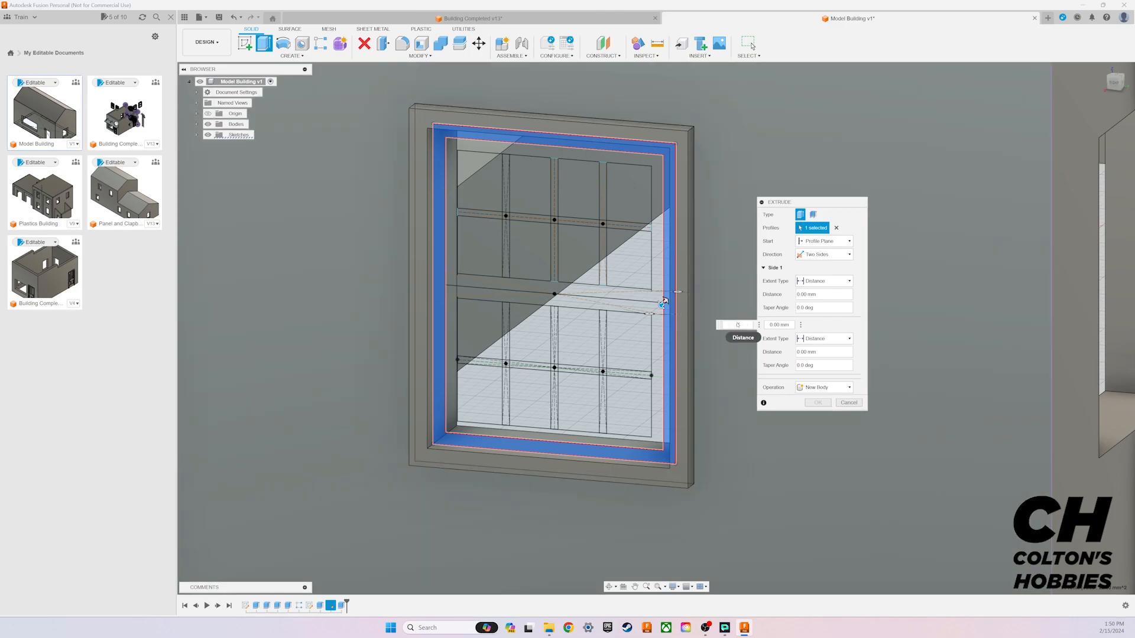
pyautogui.write('.35')
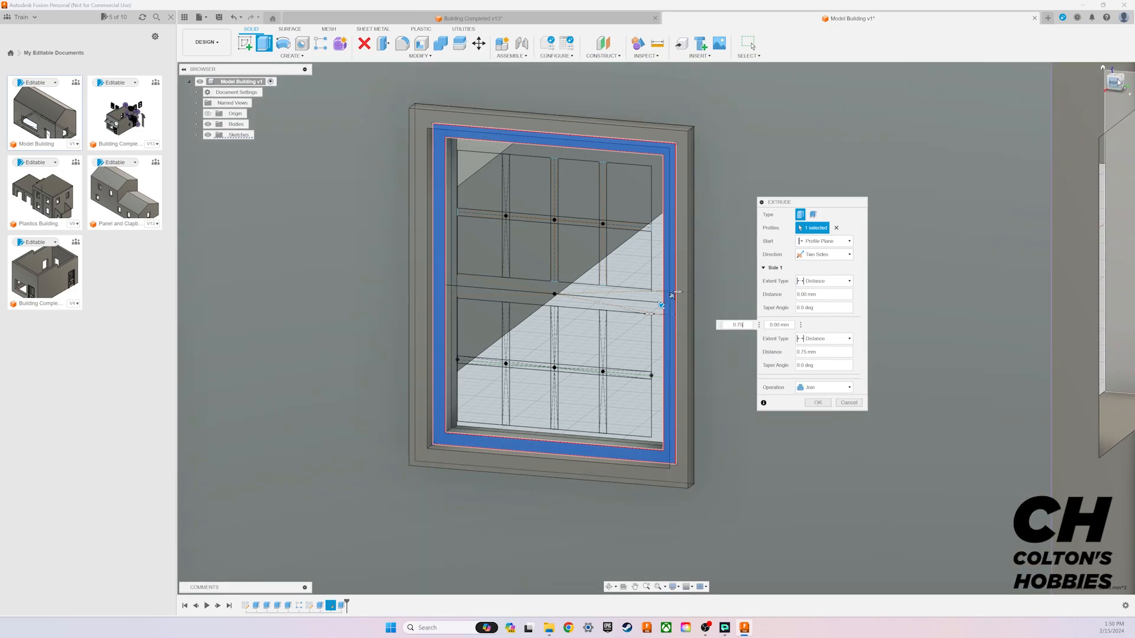
pyautogui.moveTo(1116, 82); pyautogui.dragTo(1092, 89)
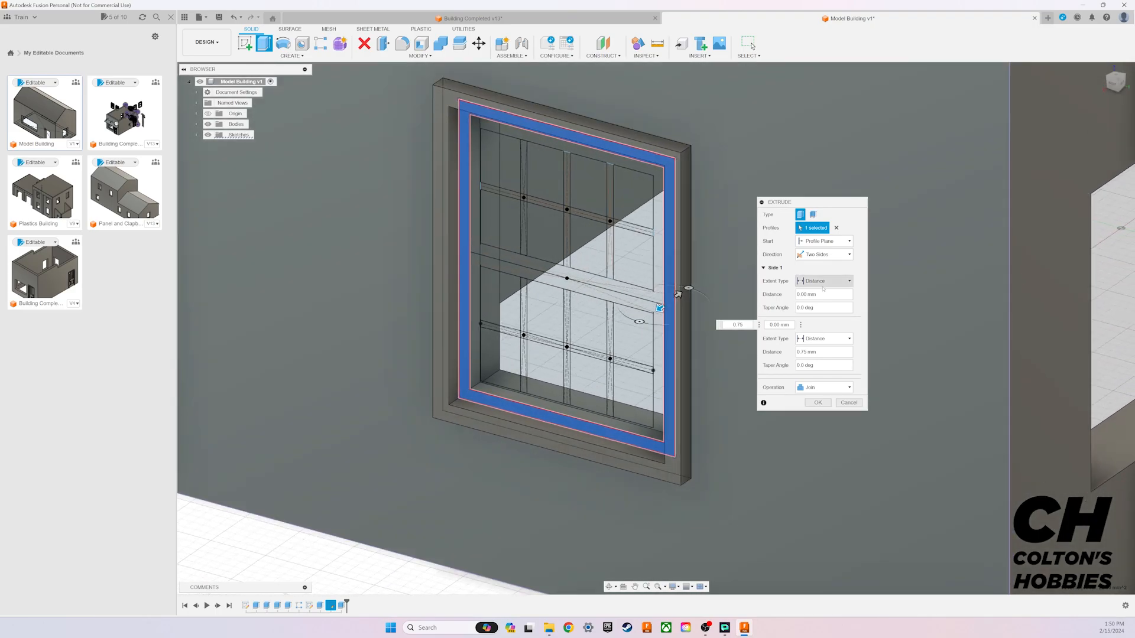
pyautogui.click(804, 353)
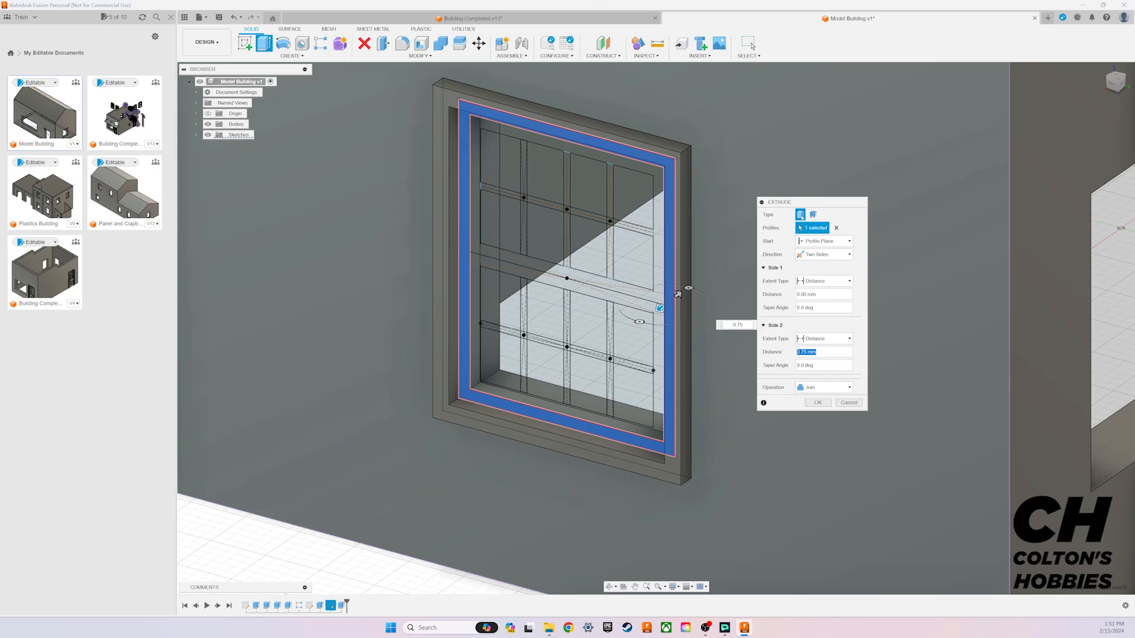
pyautogui.moveTo(805, 202); pyautogui.dragTo(868, 198)
pyautogui.click(726, 324)
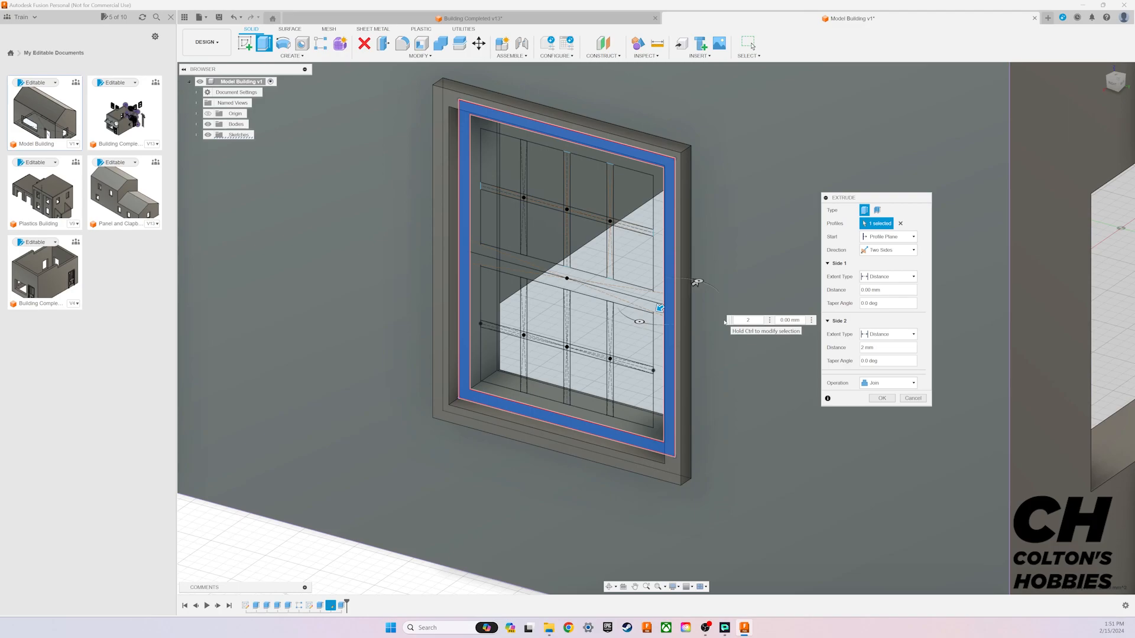
pyautogui.write('0.75')
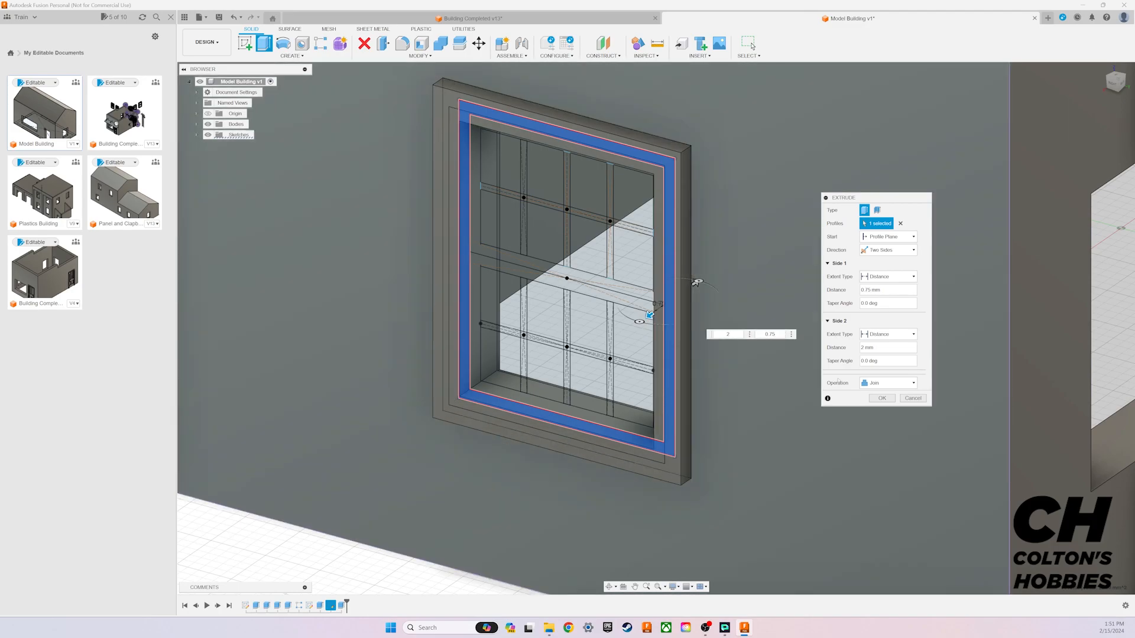
pyautogui.click(888, 383)
pyautogui.click(887, 411)
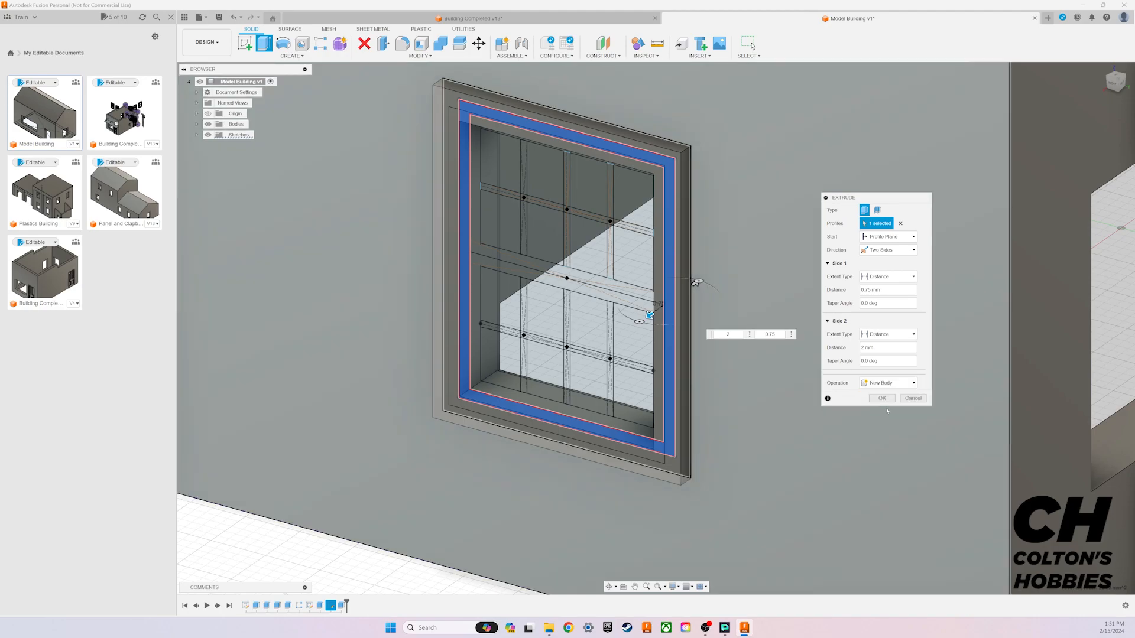
pyautogui.click(882, 398)
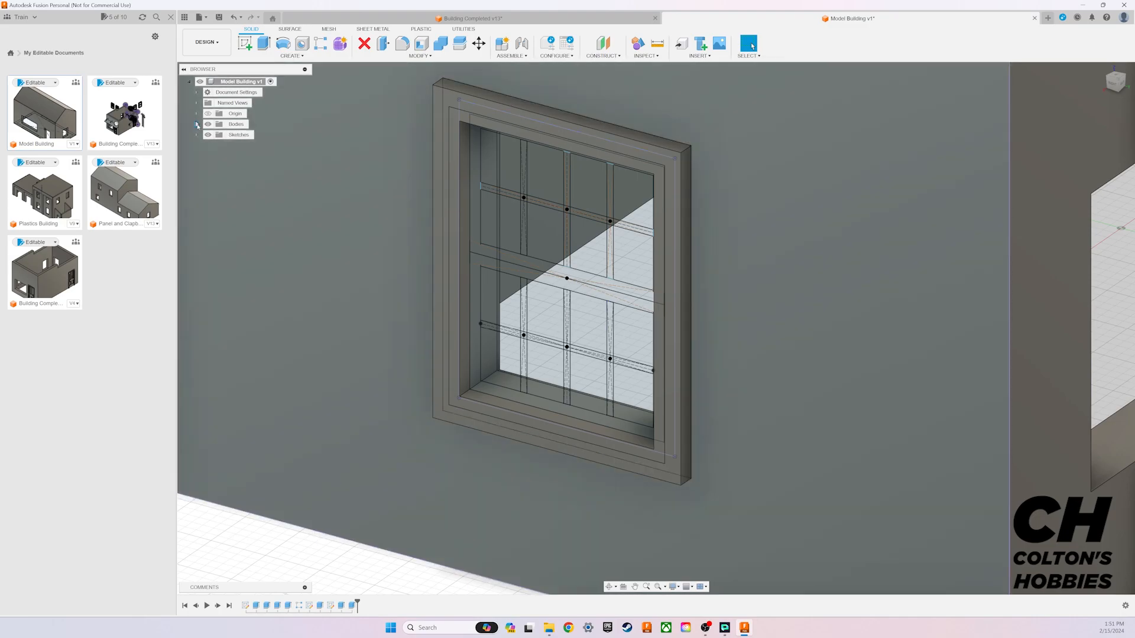
# Step: Hide the building's wall body, Body1, and highlight Body2 to check which window part it is
pyautogui.click(197, 124)
pyautogui.click(215, 135)
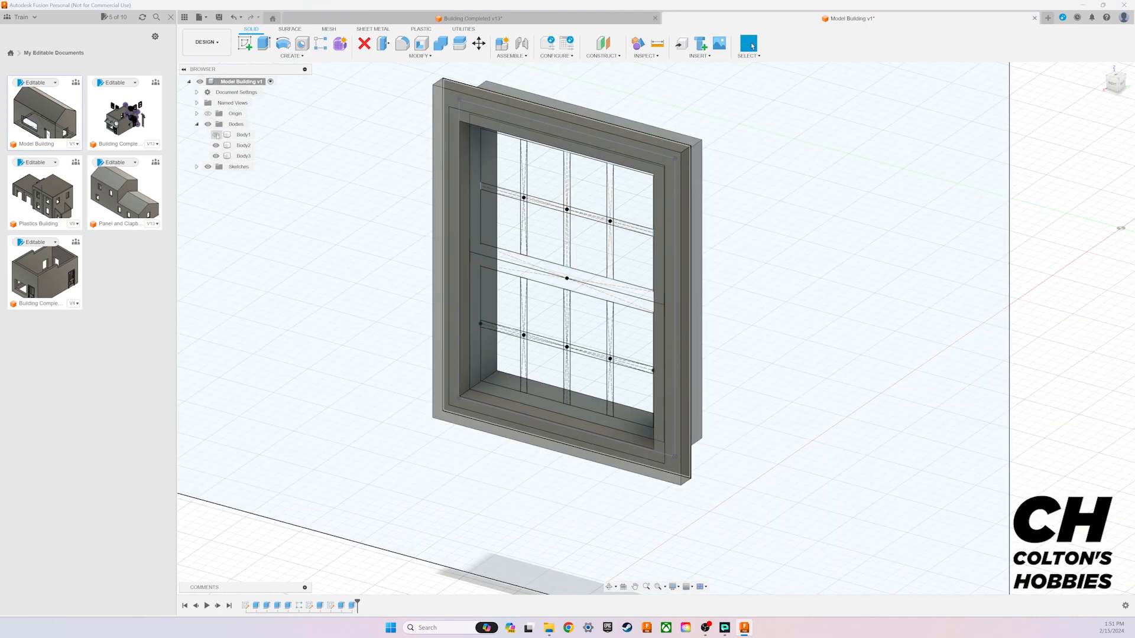
pyautogui.click(217, 145)
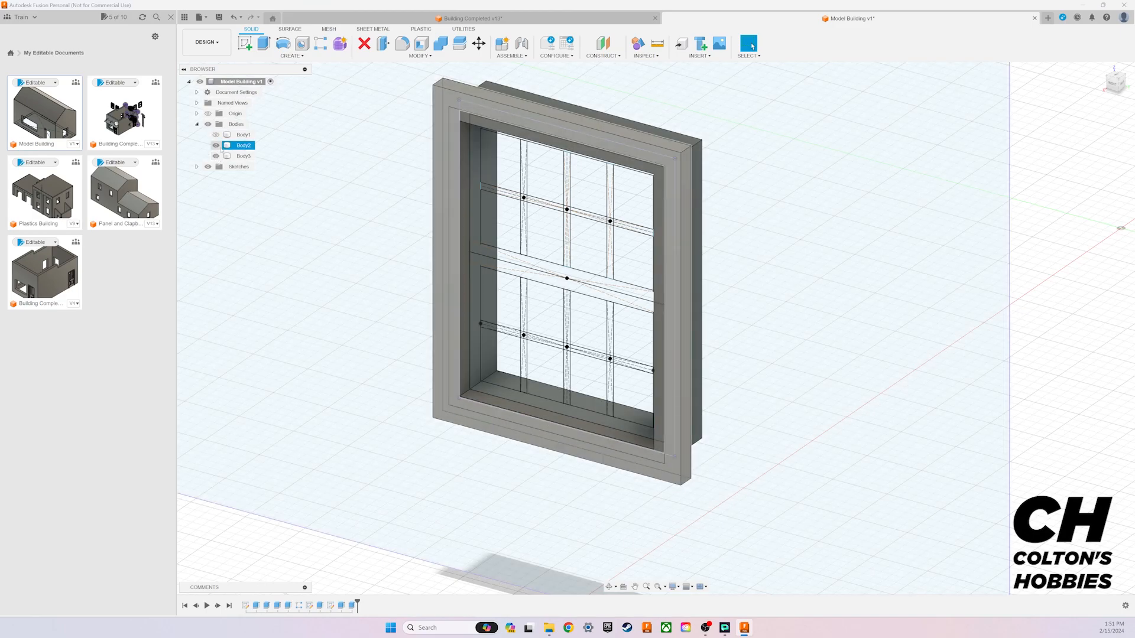
pyautogui.press('Escape')
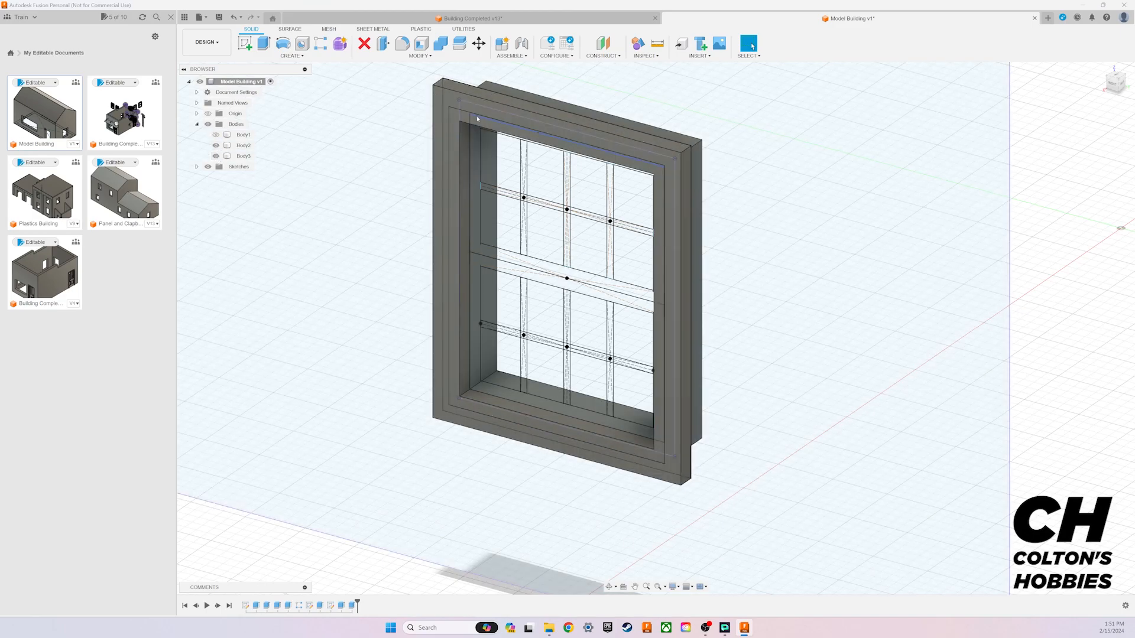
pyautogui.click(502, 118)
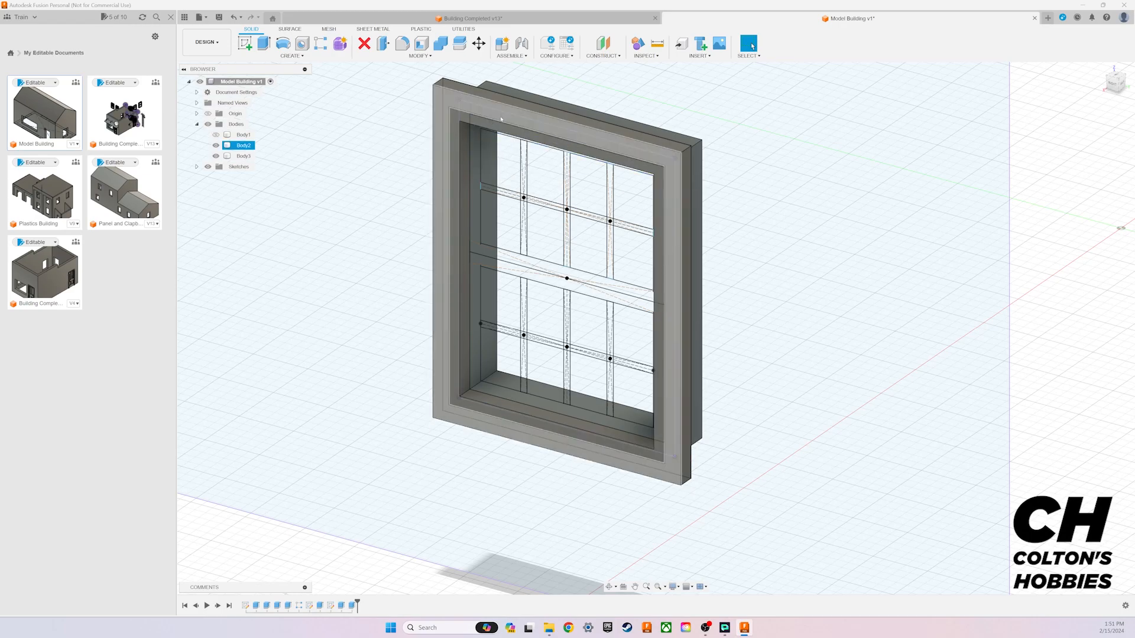
pyautogui.press('Escape')
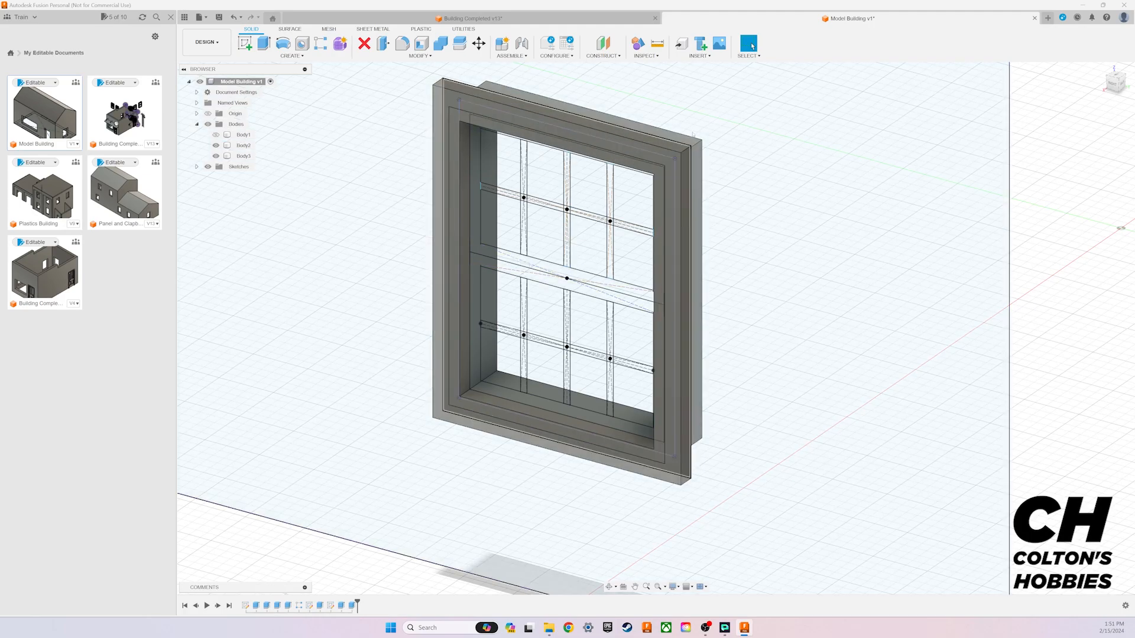
# Step: Extrude the upper sash frame profile 0.5 mm to one side as a new body
pyautogui.keyDown('shift'); pyautogui.moveTo(1121, 228); pyautogui.dragTo(922, 351, button='middle'); pyautogui.keyUp('shift')
pyautogui.moveTo(656, 328)
pyautogui.keyDown('shift'); pyautogui.mouseDown(button='middle')
pyautogui.moveTo(632, 195)
pyautogui.moveTo(768, 367)
pyautogui.moveTo(698, 319)
pyautogui.moveTo(668, 317)
pyautogui.mouseUp(button='middle'); pyautogui.keyUp('shift')
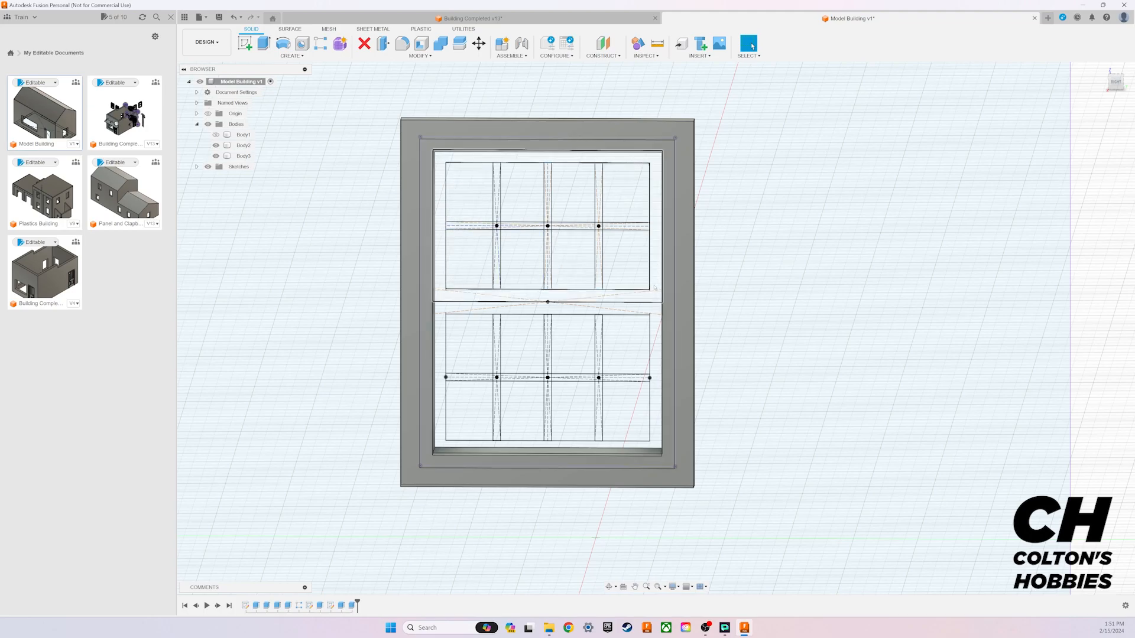
pyautogui.click(264, 43)
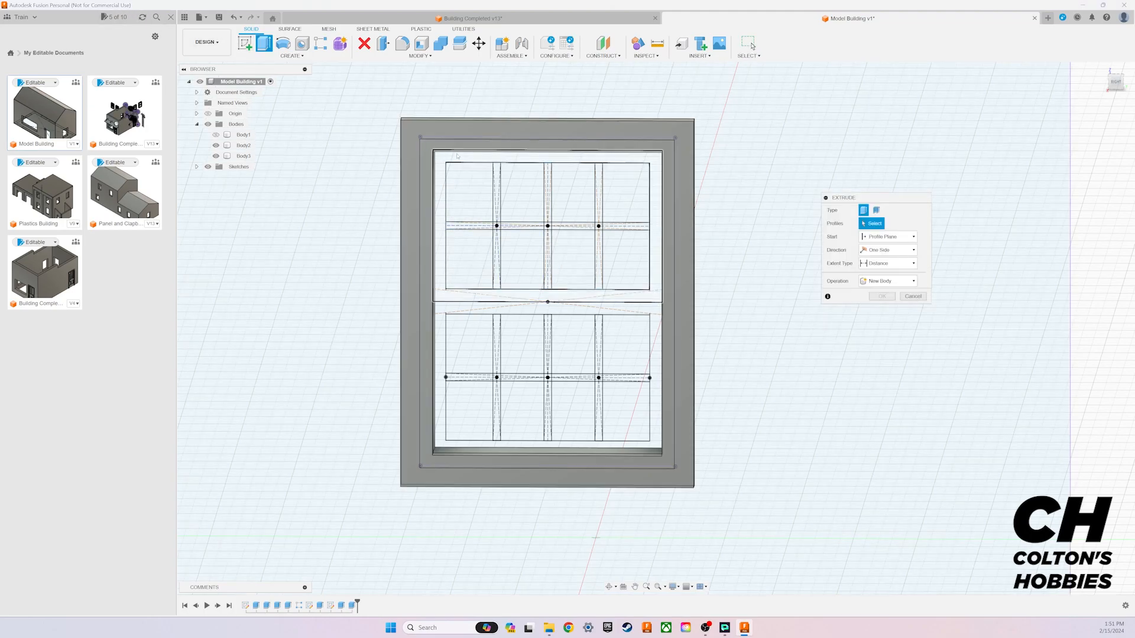
pyautogui.click(655, 161)
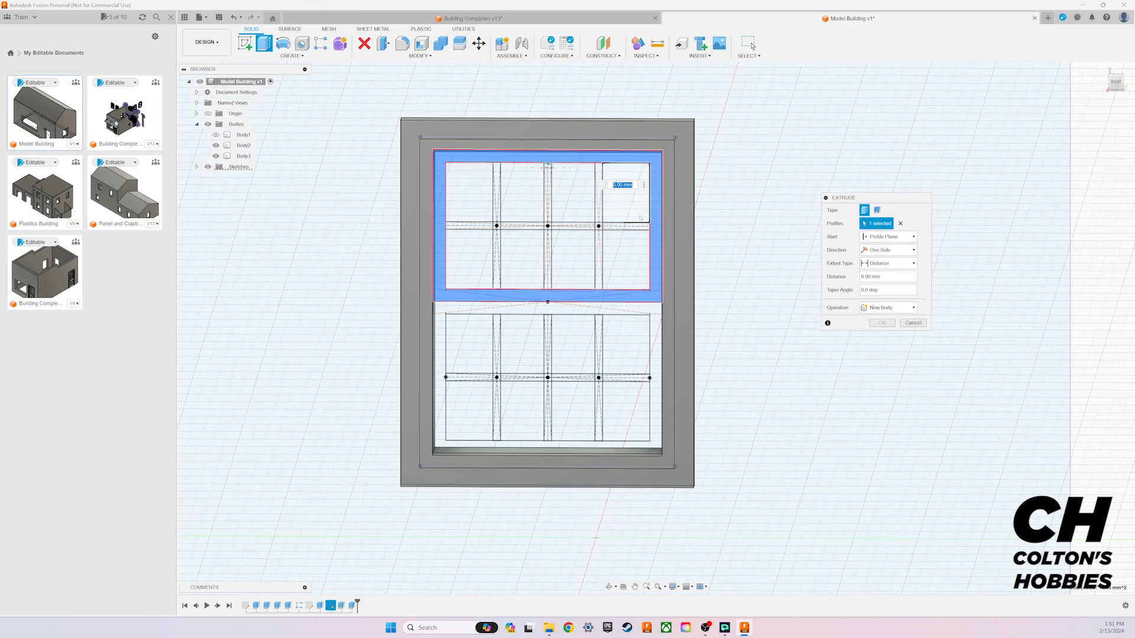
pyautogui.keyDown('shift'); pyautogui.moveTo(656, 327); pyautogui.dragTo(942, 283, button='middle'); pyautogui.keyUp('shift')
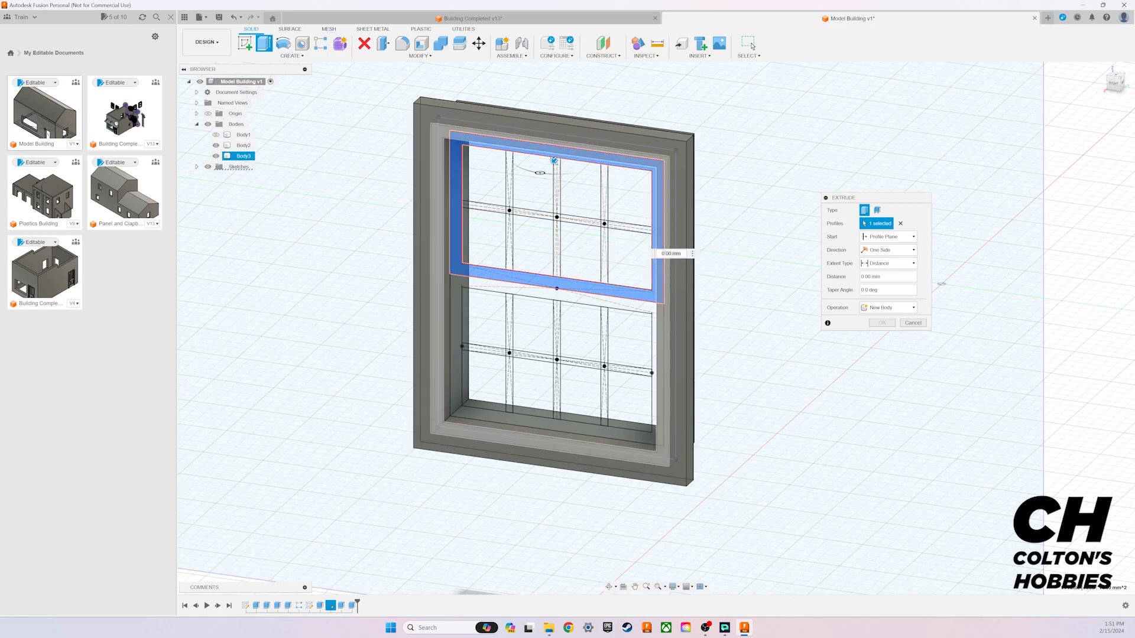
pyautogui.click(868, 276)
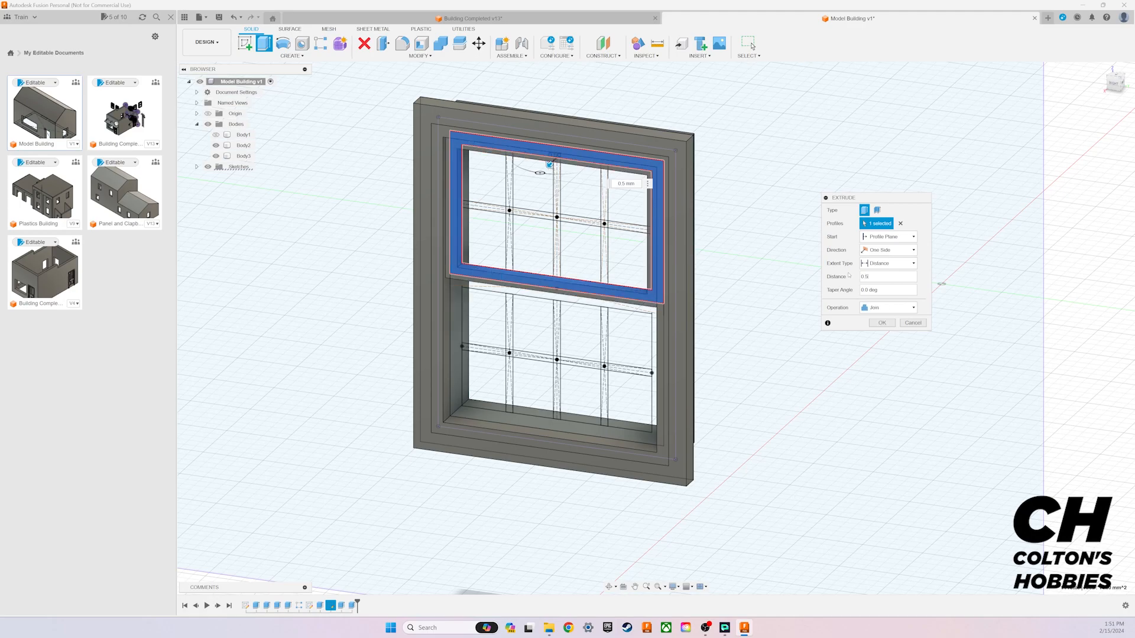
pyautogui.click(899, 308)
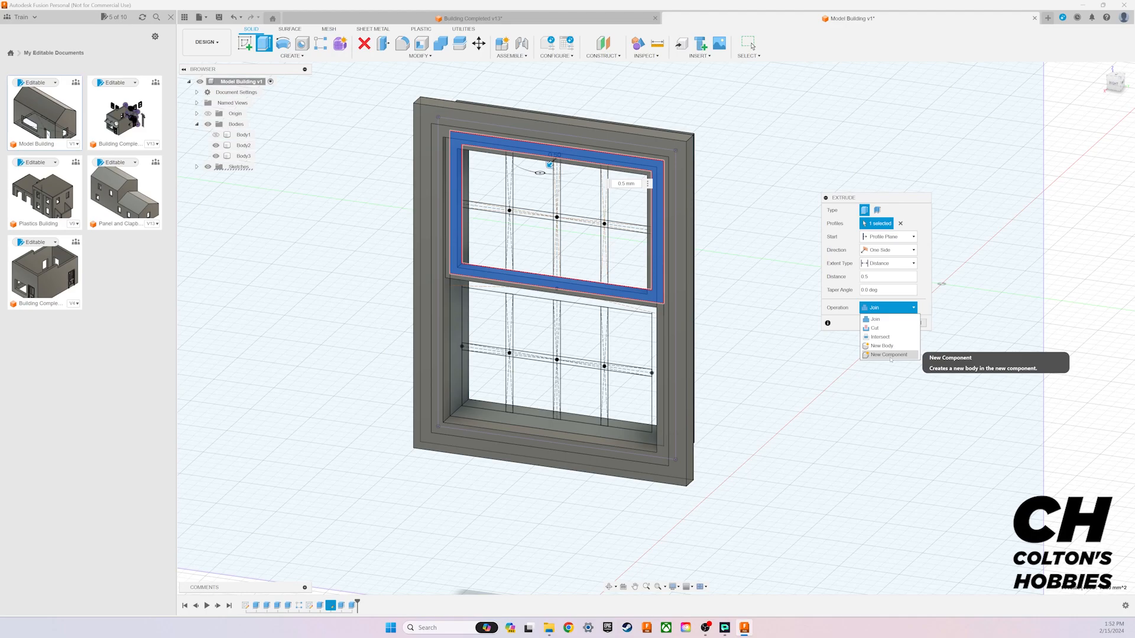
pyautogui.click(890, 345)
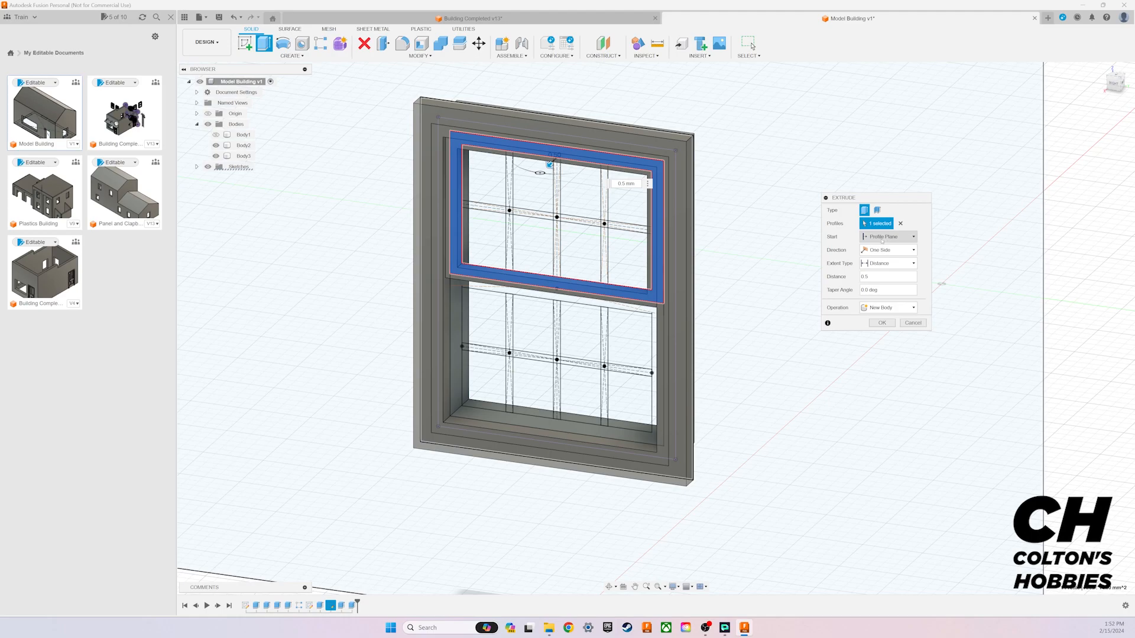
pyautogui.click(875, 324)
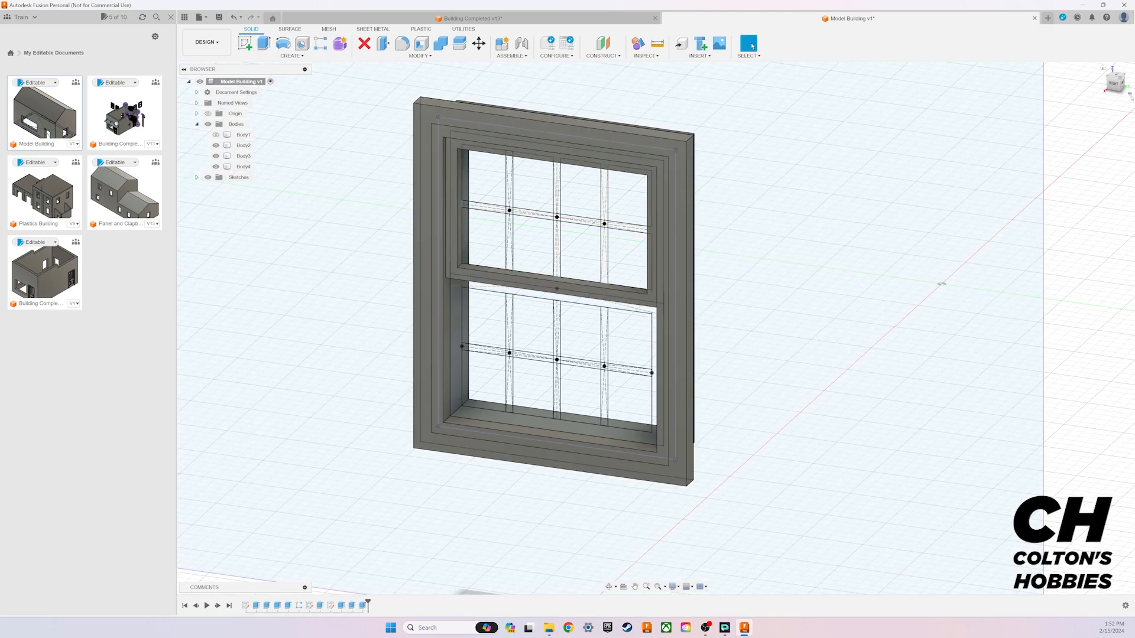
# Step: Edit the upper sash extrusion so that it starts at an offset of -0.5 mm from the profile plane
pyautogui.click(1114, 84)
pyautogui.moveTo(655, 329)
pyautogui.keyDown('shift'); pyautogui.mouseDown(button='middle')
pyautogui.moveTo(550, 360)
pyautogui.moveTo(566, 305)
pyautogui.moveTo(561, 253)
pyautogui.moveTo(597, 291)
pyautogui.moveTo(603, 362)
pyautogui.mouseUp(button='middle'); pyautogui.keyUp('shift')
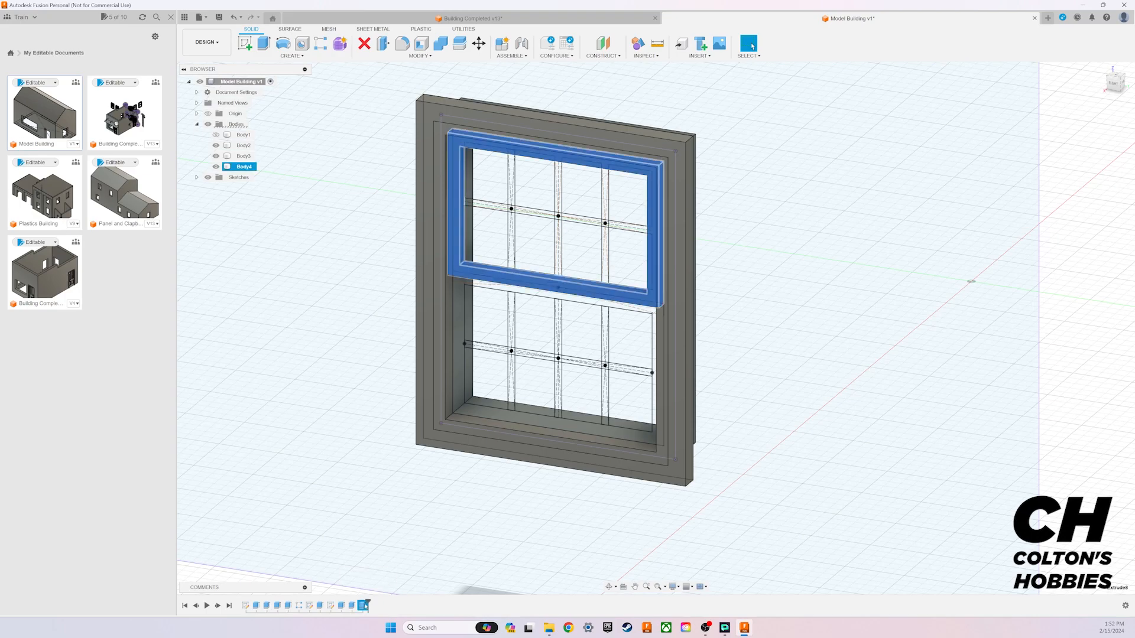
pyautogui.doubleClick(331, 605)
pyautogui.click(1090, 143)
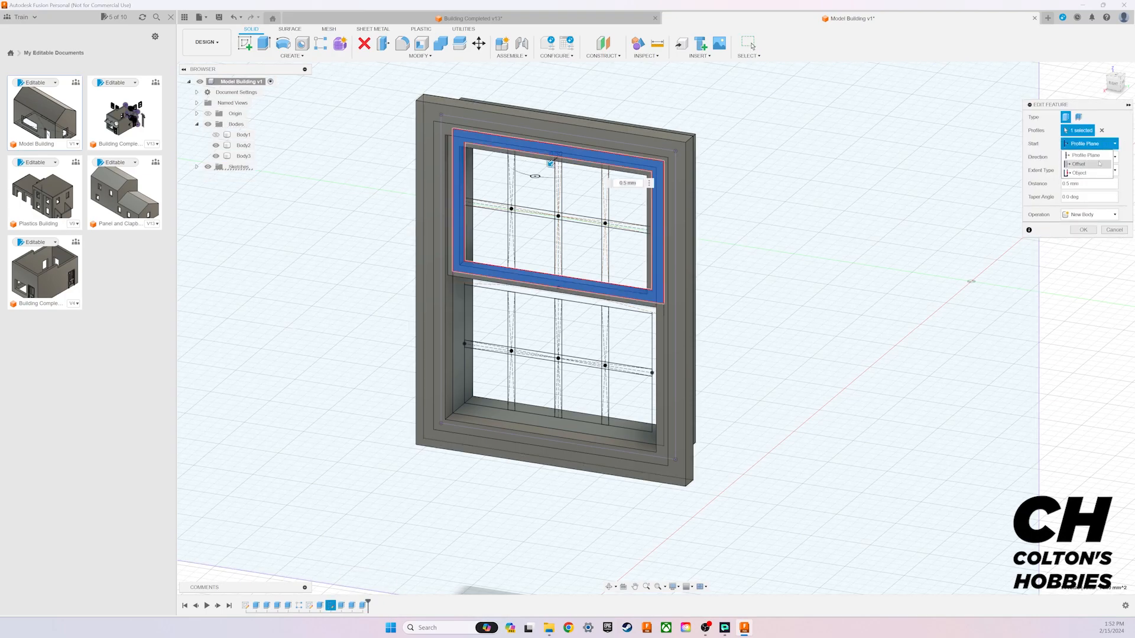
pyautogui.click(1085, 162)
pyautogui.click(1090, 157)
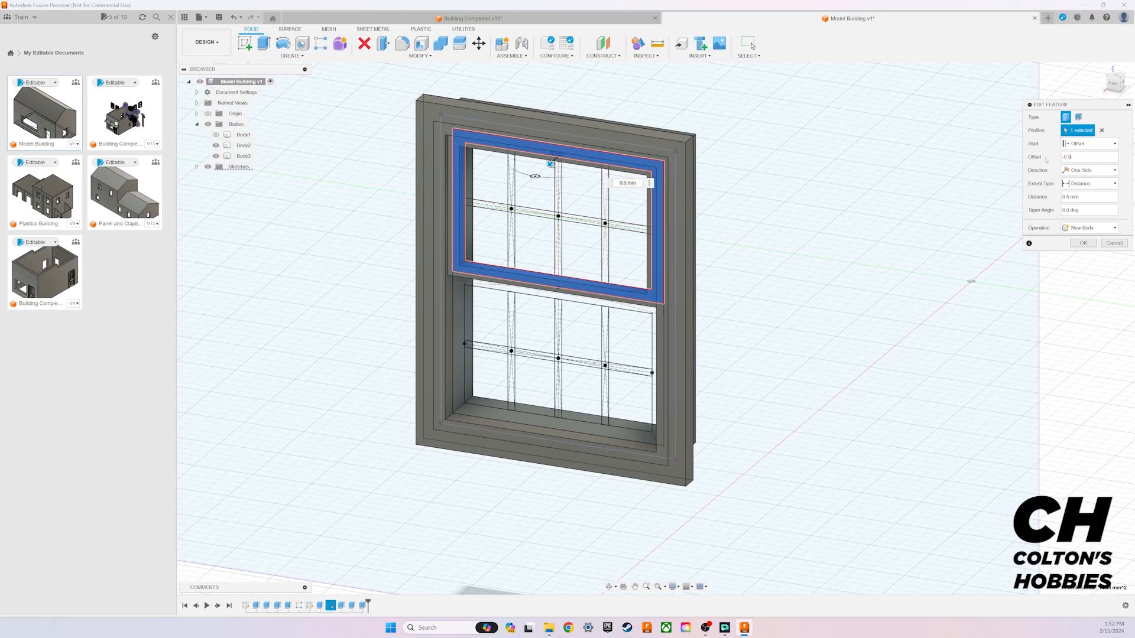
pyautogui.press('Return')
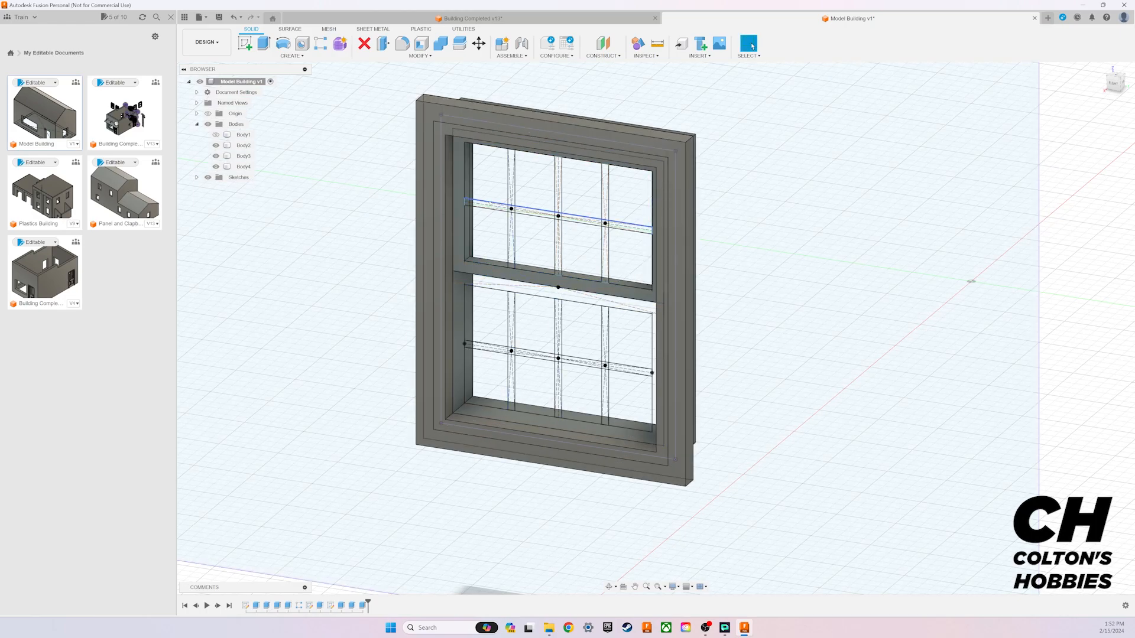
# Step: Start an extrusion with all 13 profiles of the upper sash's muntin grid selected
pyautogui.press('e')
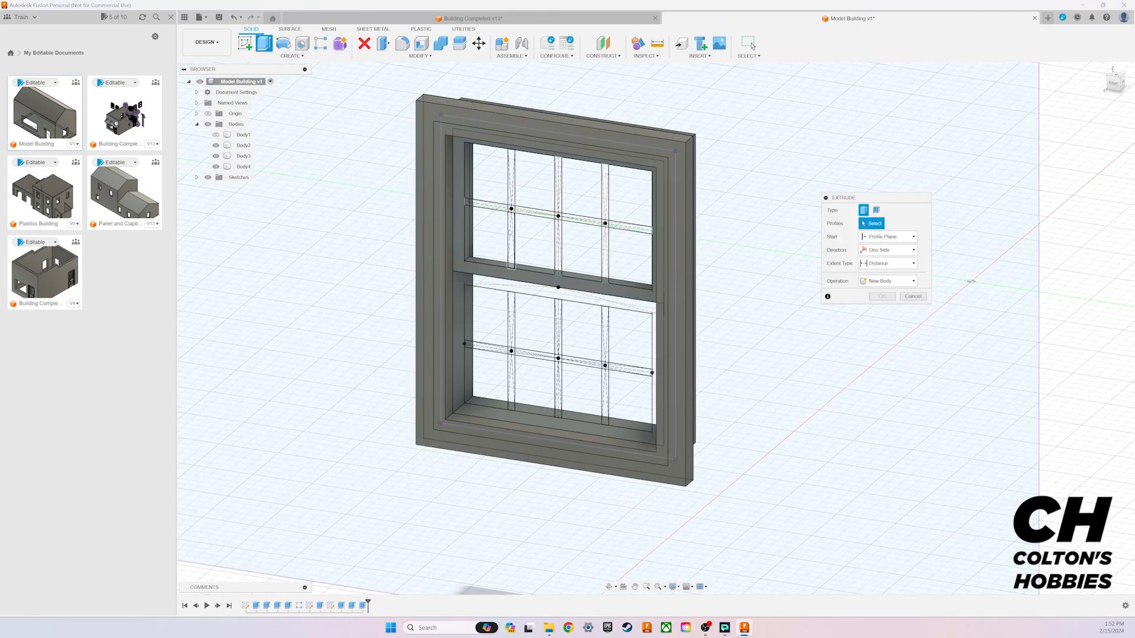
pyautogui.click(483, 206)
pyautogui.click(511, 177)
pyautogui.click(511, 243)
pyautogui.click(535, 212)
pyautogui.click(557, 186)
pyautogui.click(558, 215)
pyautogui.click(558, 248)
pyautogui.click(579, 221)
pyautogui.click(605, 195)
pyautogui.click(605, 223)
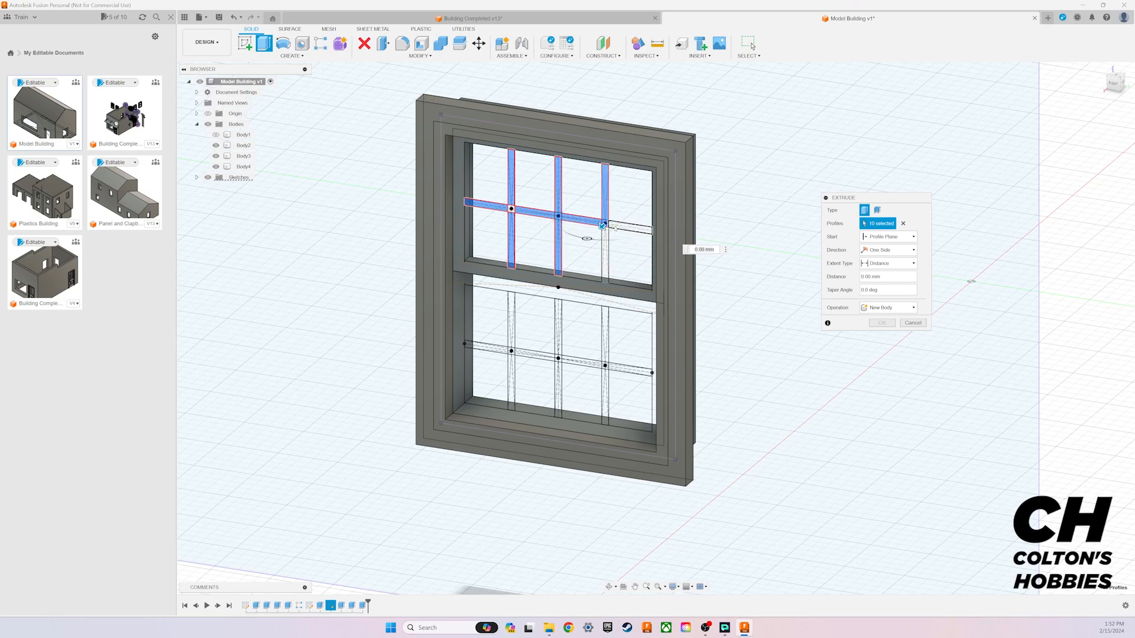
pyautogui.click(628, 228)
pyautogui.click(603, 257)
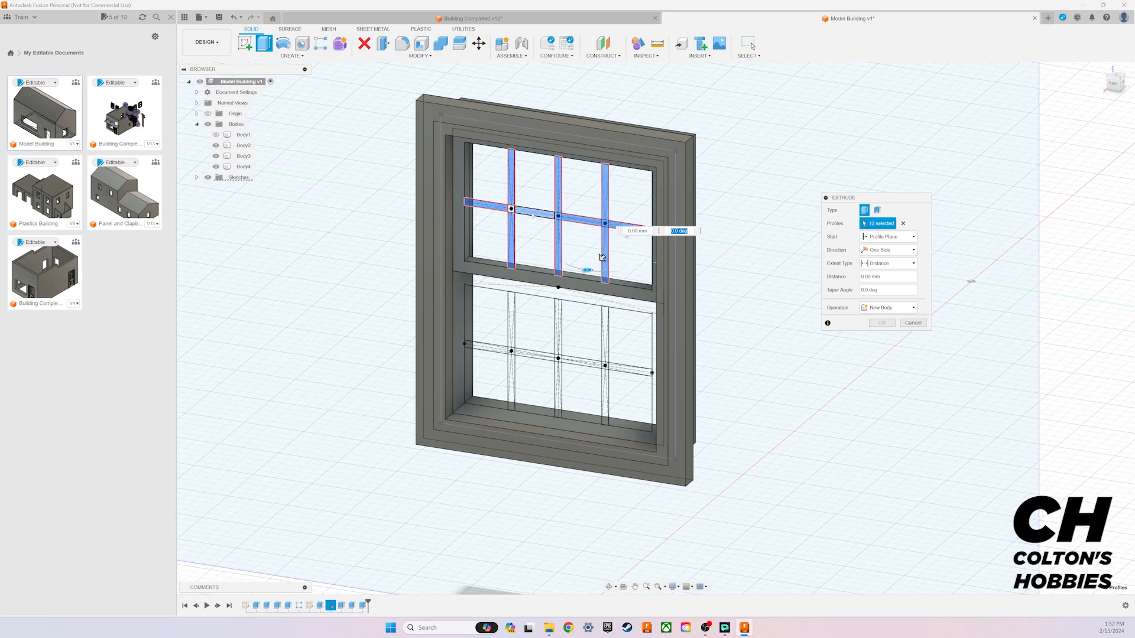
pyautogui.click(531, 213)
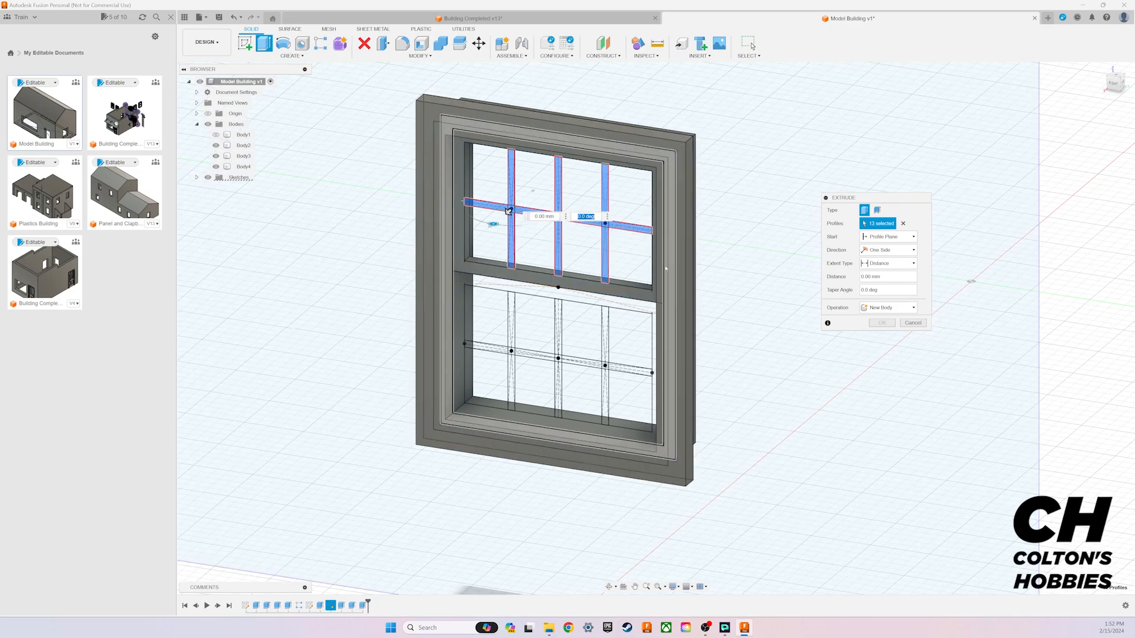
# Step: Start the upper muntin extrusion at an offset of -0.25 mm and set its distance to 0.3 mm
pyautogui.click(888, 237)
pyautogui.click(884, 251)
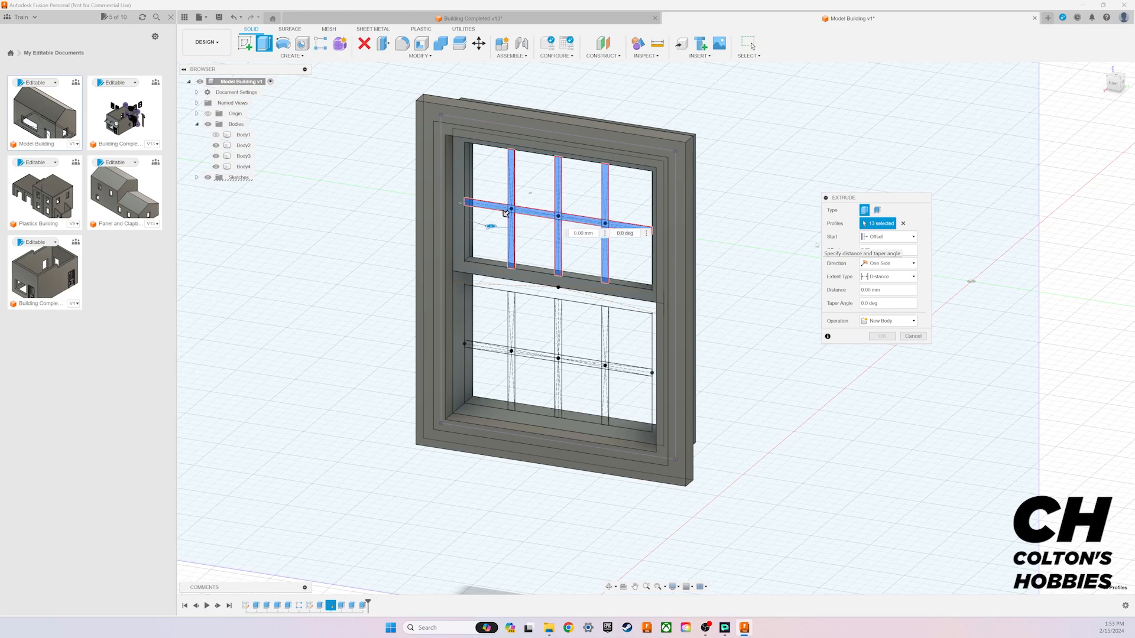
pyautogui.write('0.25')
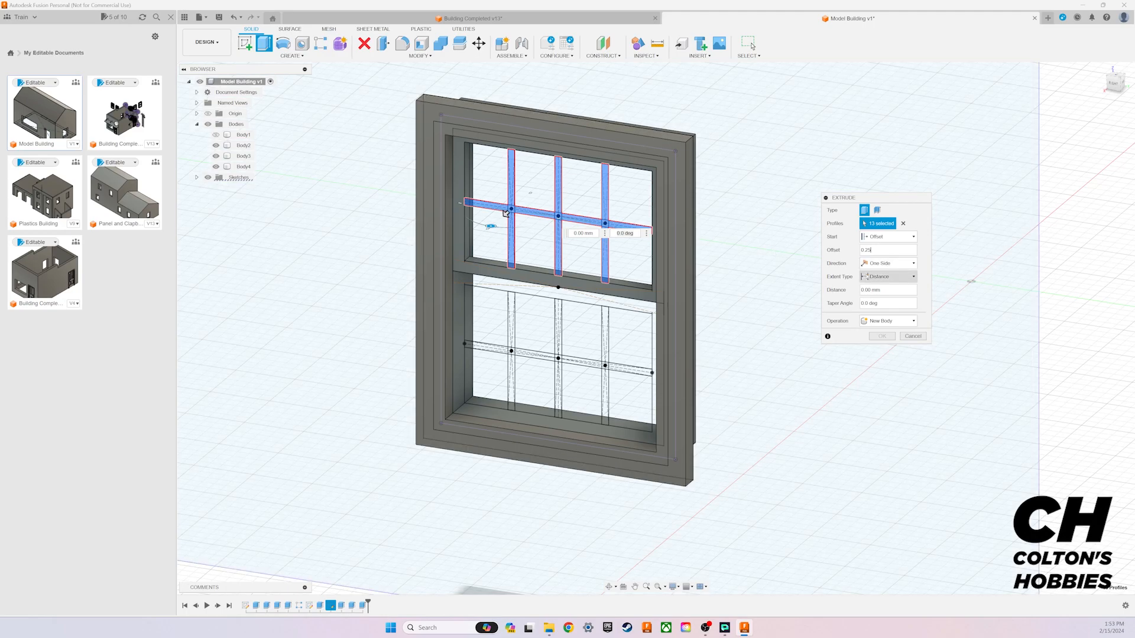
pyautogui.click(885, 290)
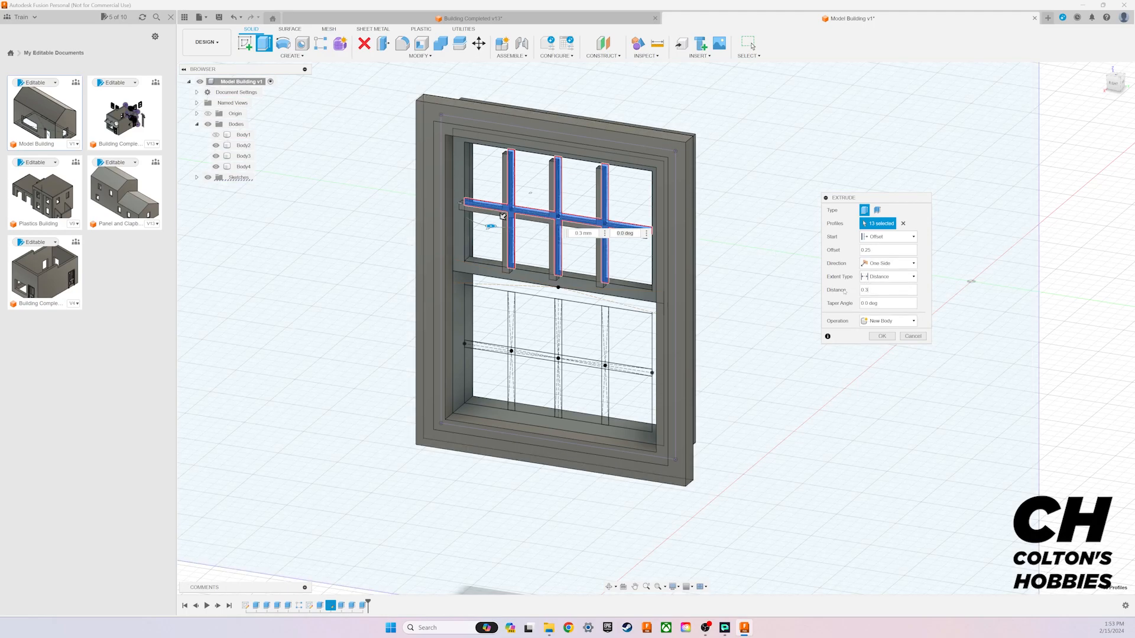
pyautogui.doubleClick(864, 250)
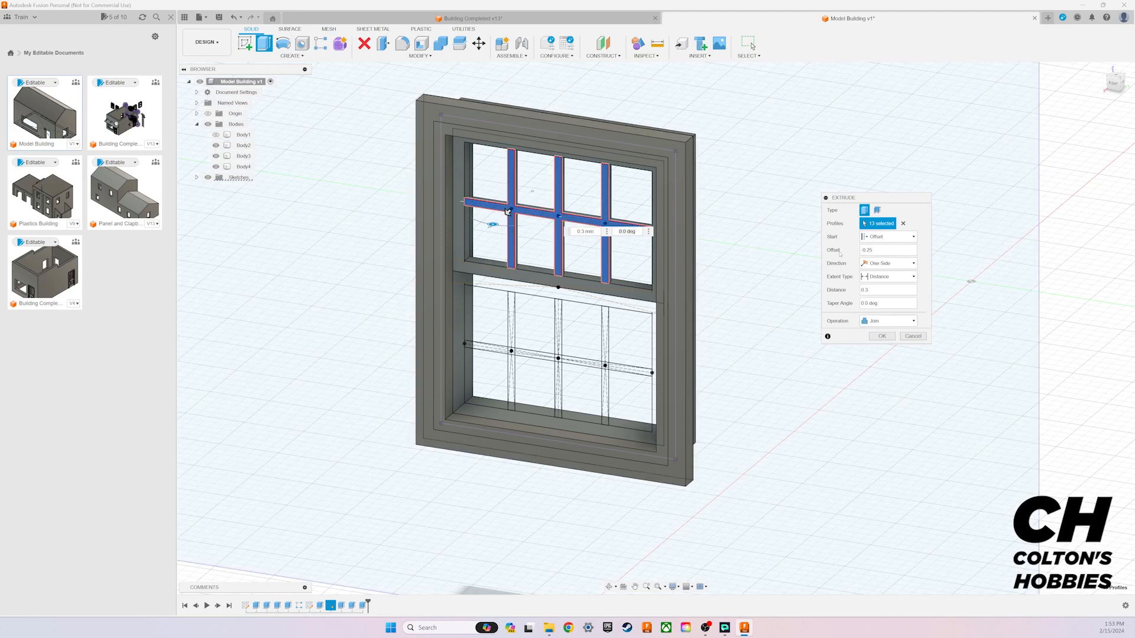
# Step: Change the upper muntin extrusion to a start offset of -0.5 mm and a distance of 0.25 mm
pyautogui.moveTo(1116, 83); pyautogui.dragTo(992, 109)
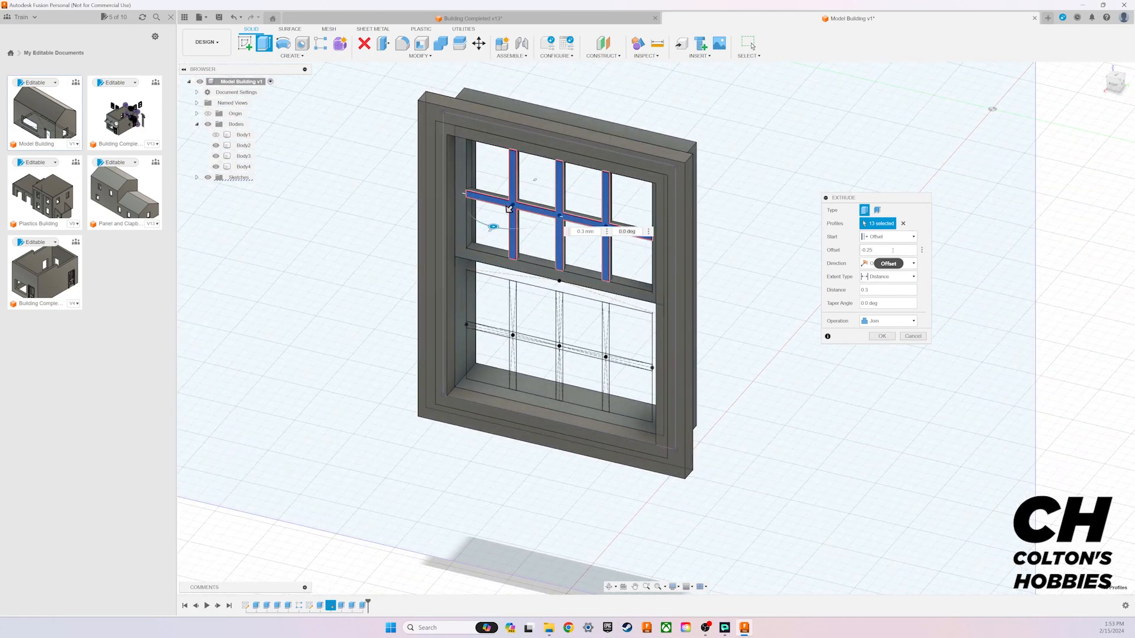
pyautogui.moveTo(903, 251); pyautogui.dragTo(853, 254)
pyautogui.write('-0.5')
pyautogui.press('Return')
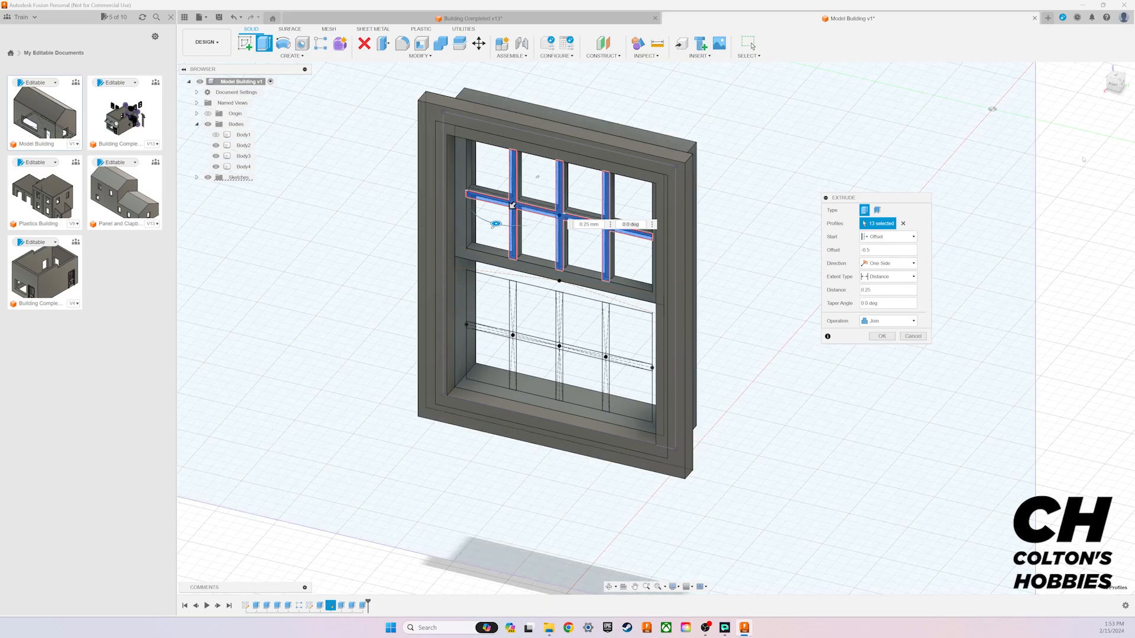
pyautogui.moveTo(1115, 84); pyautogui.dragTo(1066, 93)
pyautogui.keyDown('shift'); pyautogui.moveTo(570, 161); pyautogui.dragTo(507, 211, button='middle'); pyautogui.keyUp('shift')
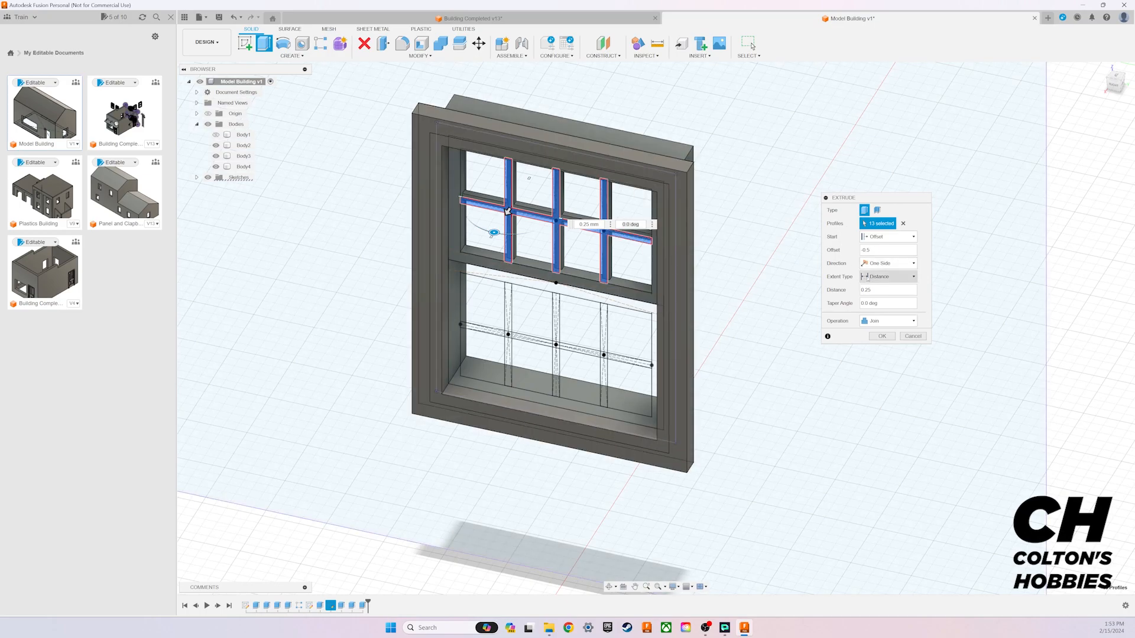
# Step: Set the upper muntin extrusion's start offset to -0.25 mm and create it as a new body
pyautogui.click(888, 289)
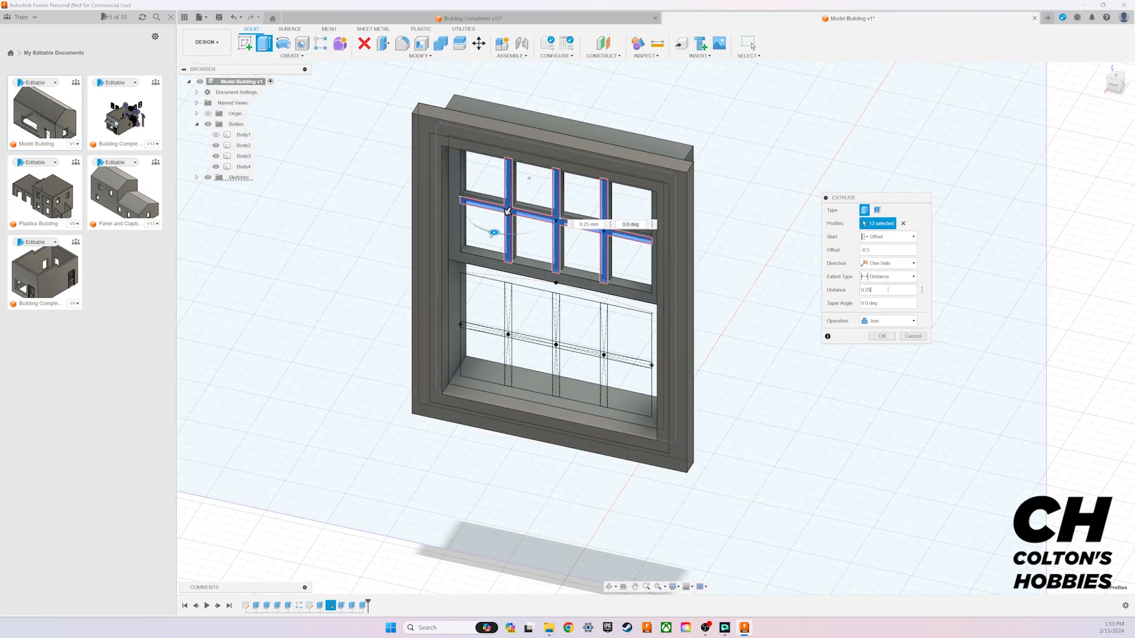
pyautogui.click(888, 250)
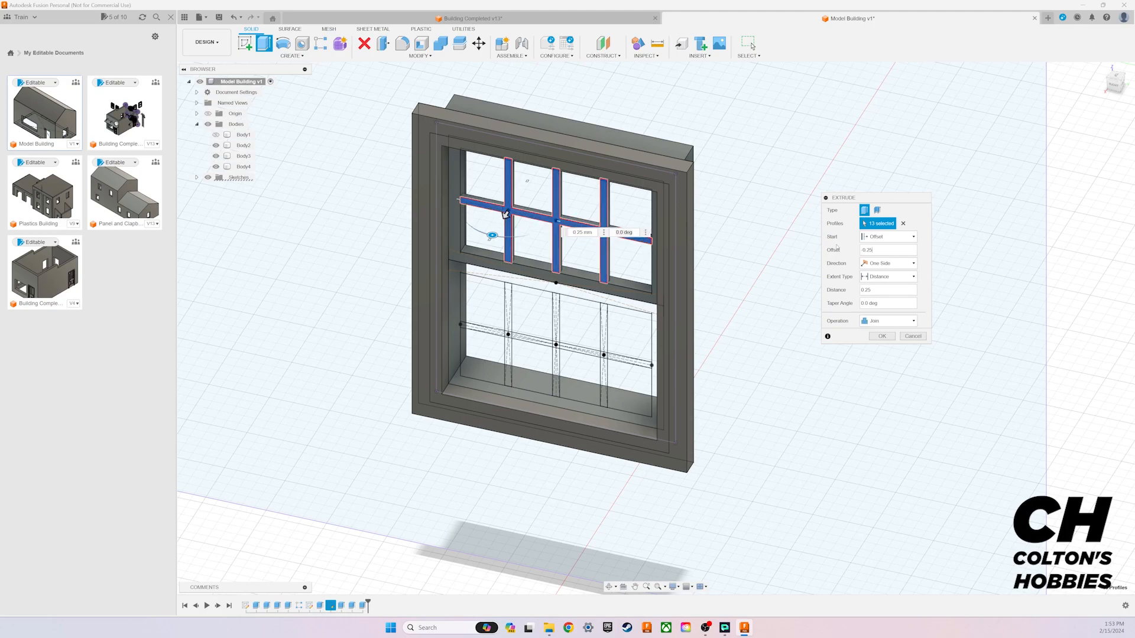
pyautogui.click(879, 321)
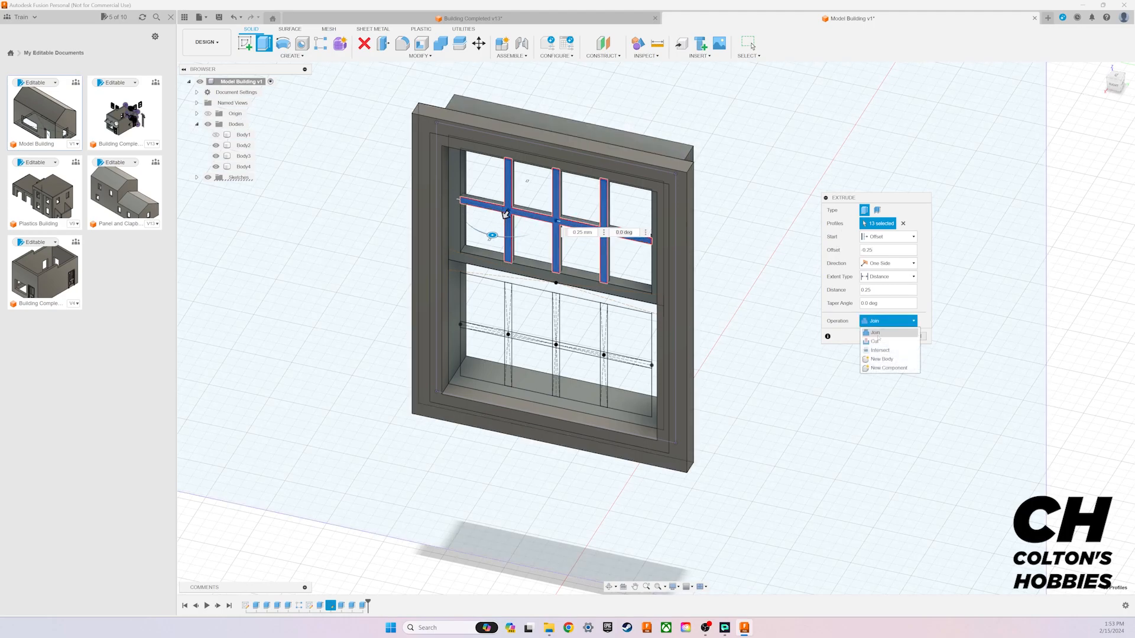
pyautogui.click(882, 359)
pyautogui.click(883, 336)
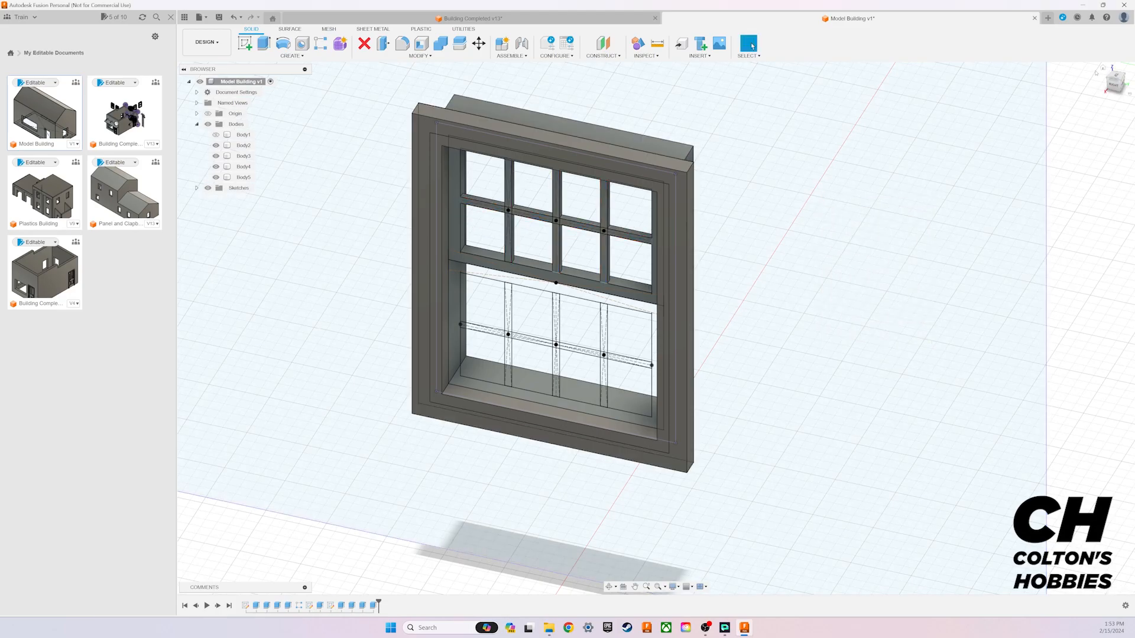
# Step: Edit the upper muntin extrusion so that it starts at an offset of -0.5 mm
pyautogui.moveTo(656, 329)
pyautogui.keyDown('shift'); pyautogui.mouseDown(button='middle')
pyautogui.moveTo(591, 317)
pyautogui.moveTo(520, 275)
pyautogui.moveTo(614, 233)
pyautogui.moveTo(609, 203)
pyautogui.moveTo(605, 255)
pyautogui.moveTo(606, 234)
pyautogui.mouseUp(button='middle'); pyautogui.keyUp('shift')
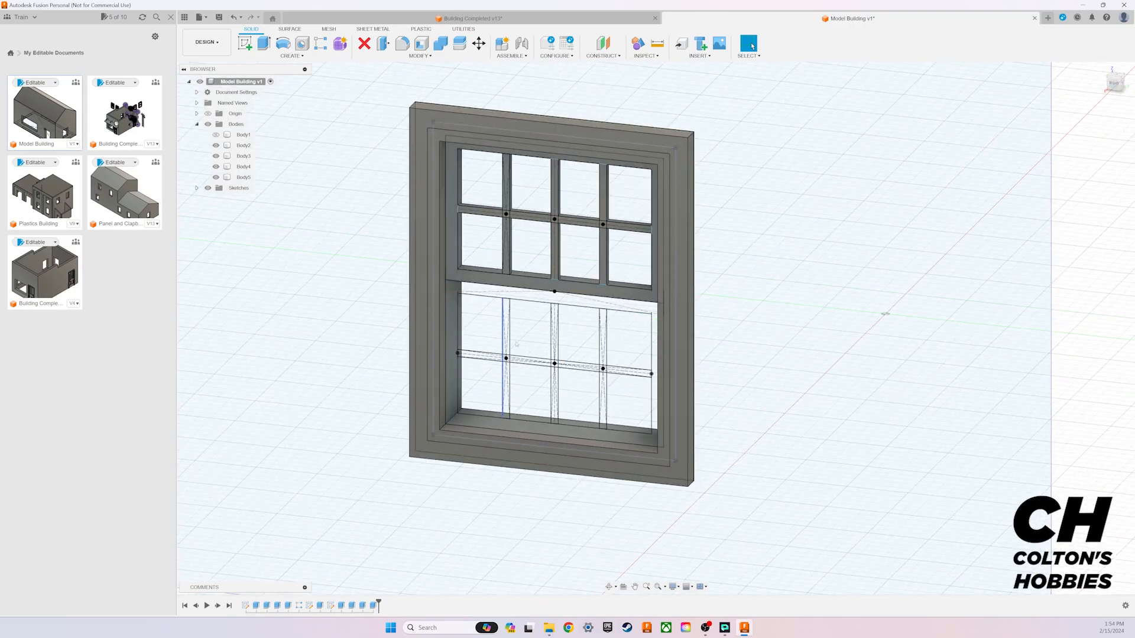
pyautogui.doubleClick(374, 605)
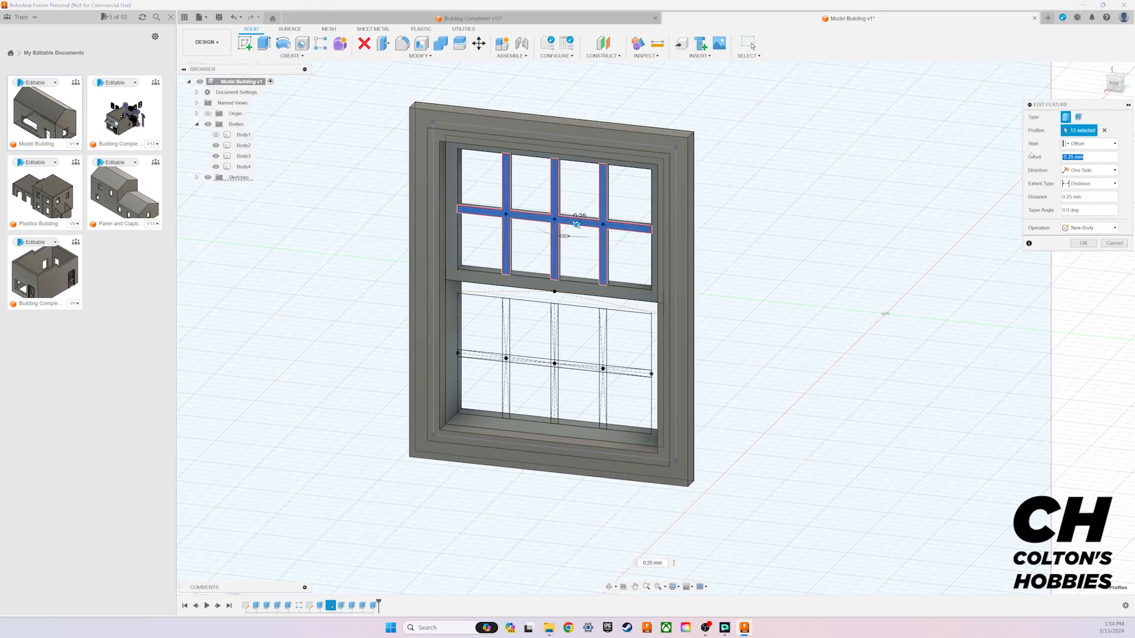
pyautogui.press('Return')
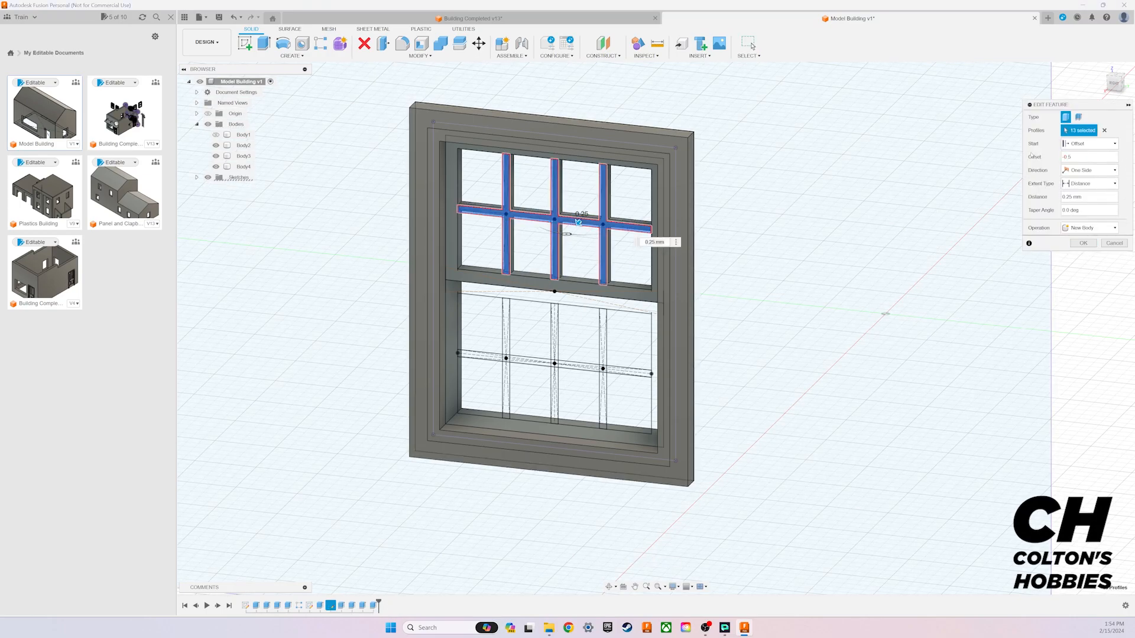
pyautogui.click(1083, 243)
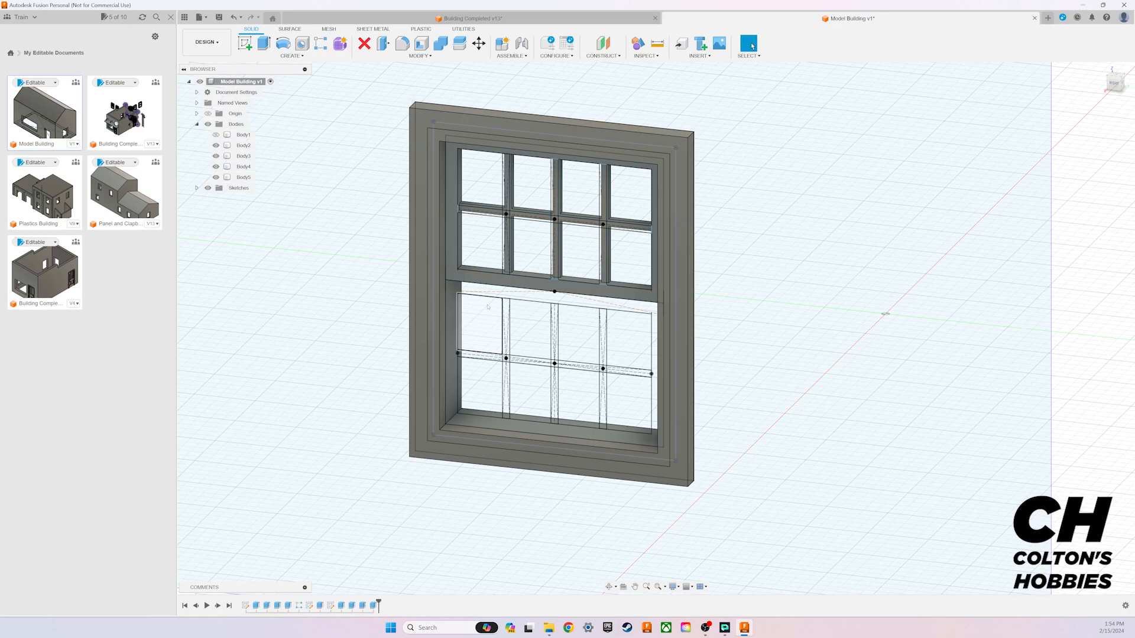
# Step: Extrude the lower sash frame profile 0.5 mm from a start offset of -1 mm as a new body
pyautogui.click(1114, 83)
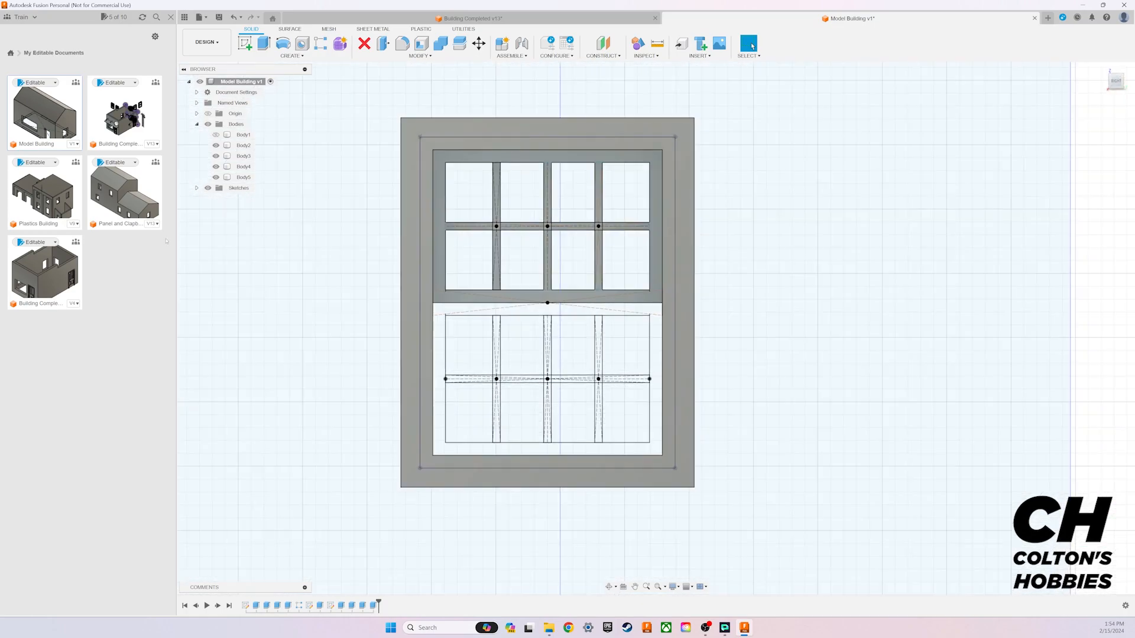
pyautogui.press('e')
pyautogui.click(626, 449)
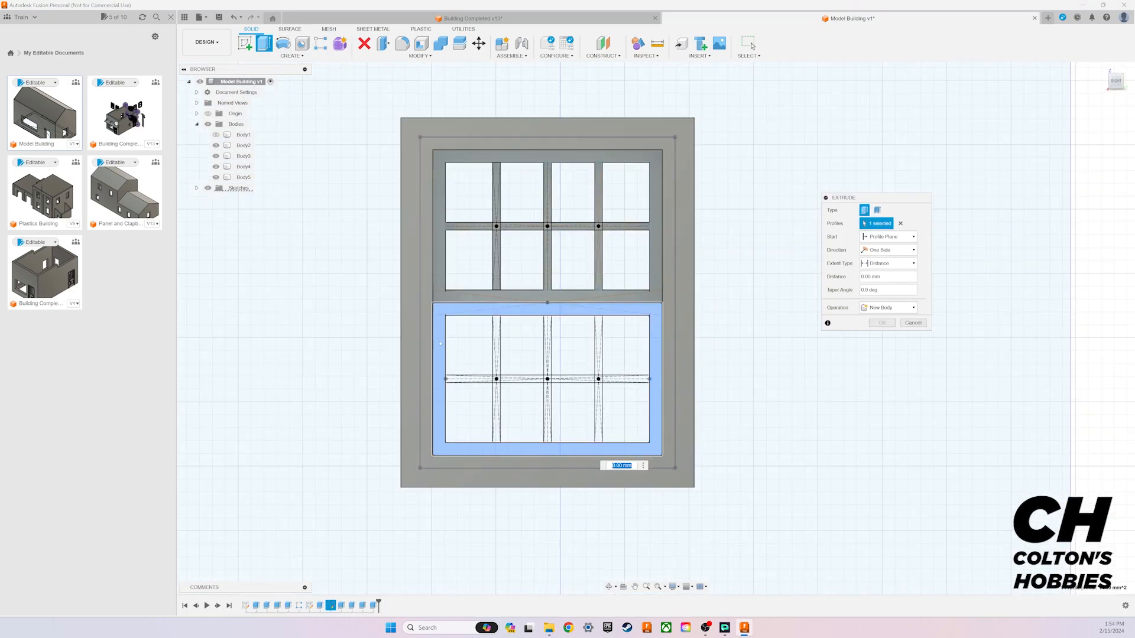
pyautogui.moveTo(1115, 84); pyautogui.dragTo(1096, 102)
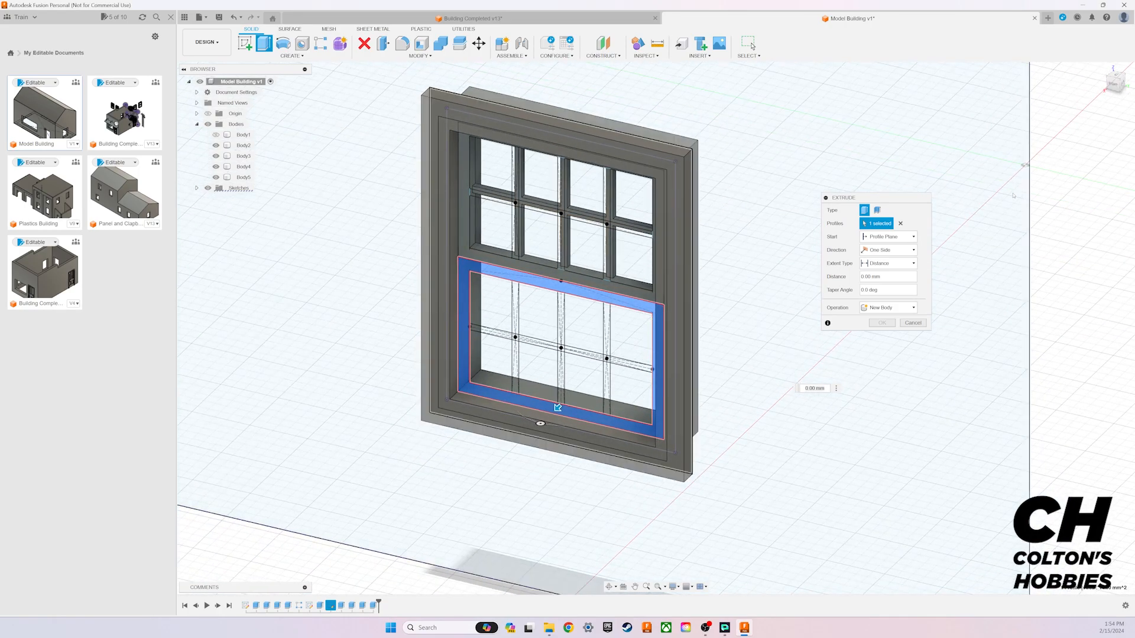
pyautogui.click(889, 236)
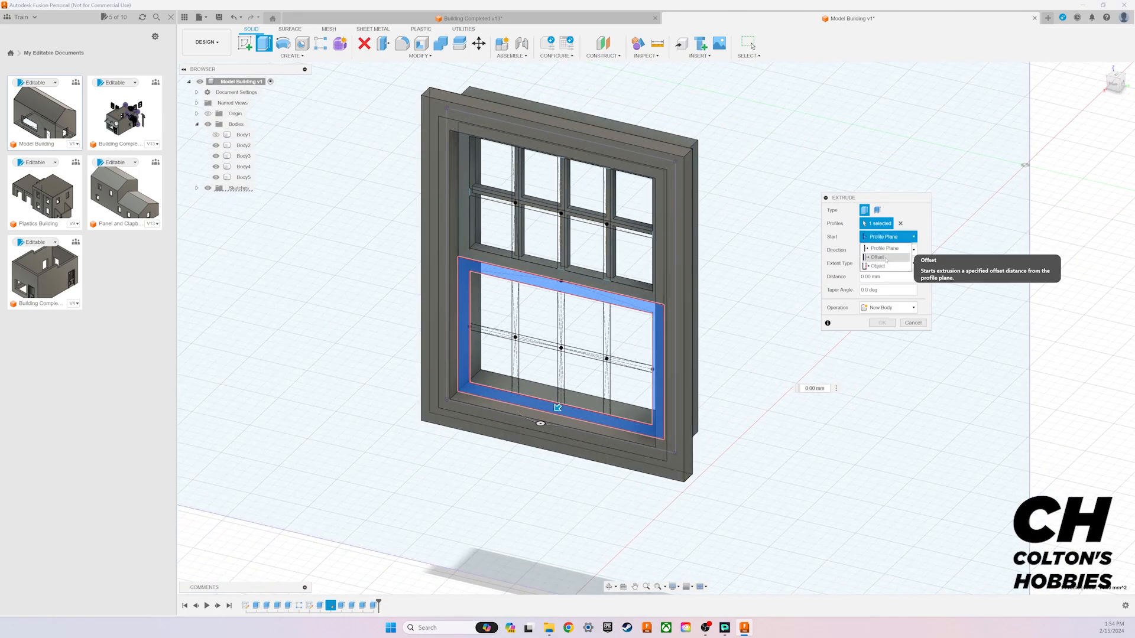
pyautogui.click(879, 251)
pyautogui.moveTo(879, 252); pyautogui.dragTo(815, 249)
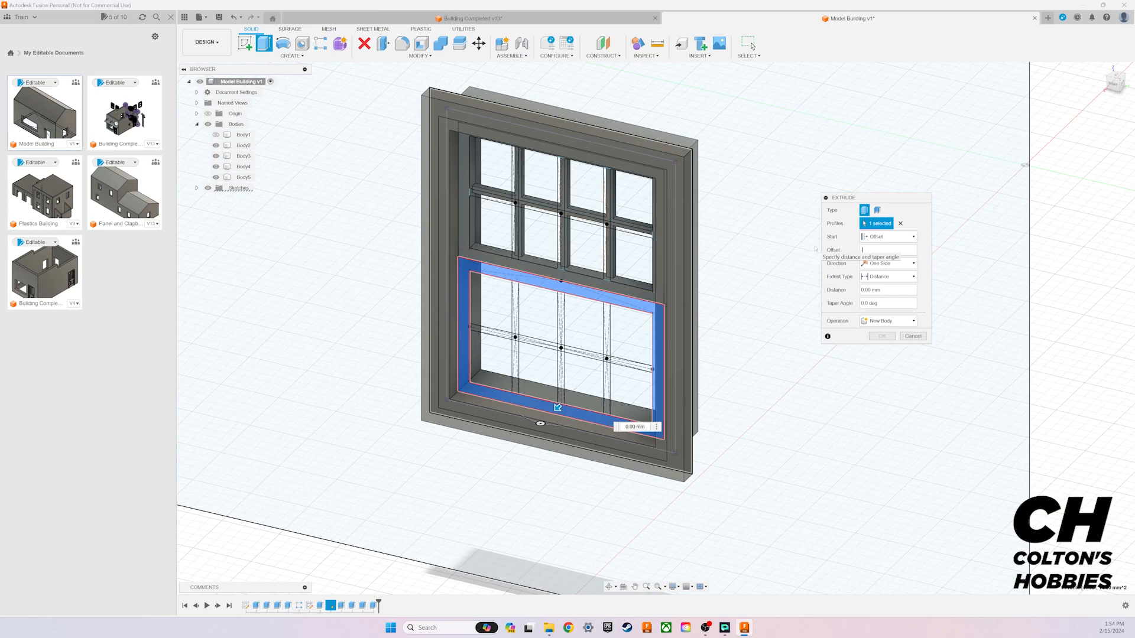
pyautogui.write('-1')
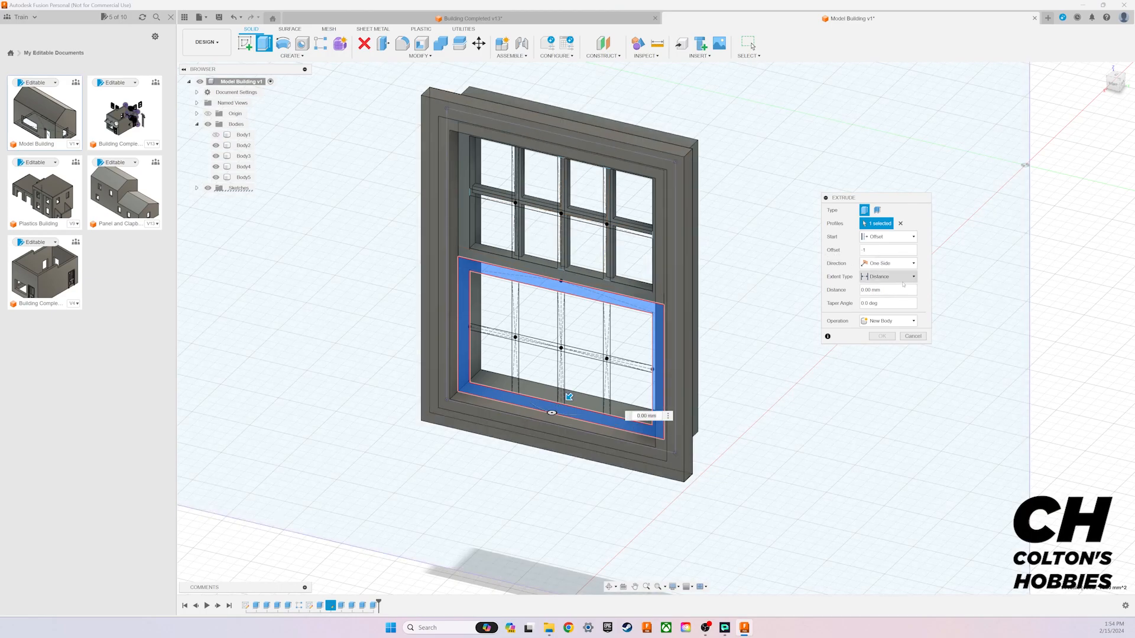
pyautogui.moveTo(881, 290); pyautogui.dragTo(816, 277)
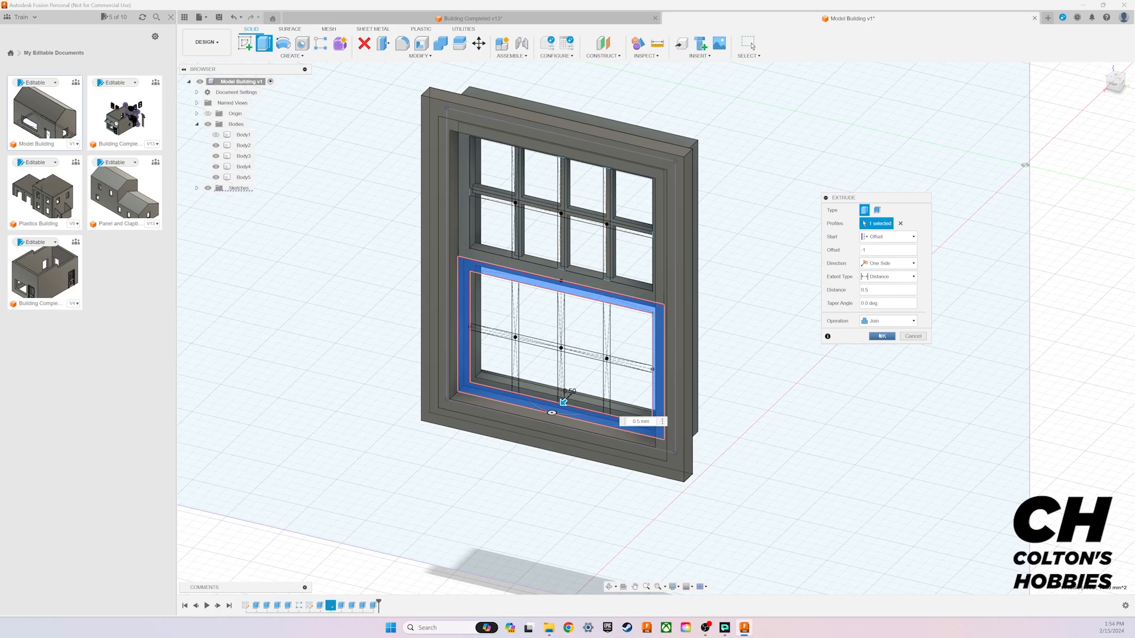
pyautogui.click(888, 321)
pyautogui.click(887, 357)
pyautogui.click(882, 336)
# Step: Start another extrusion with only the 13 profiles of the lower sash's muntin grid selected
pyautogui.keyDown('shift'); pyautogui.moveTo(656, 328); pyautogui.dragTo(656, 328, button='middle'); pyautogui.keyUp('shift')
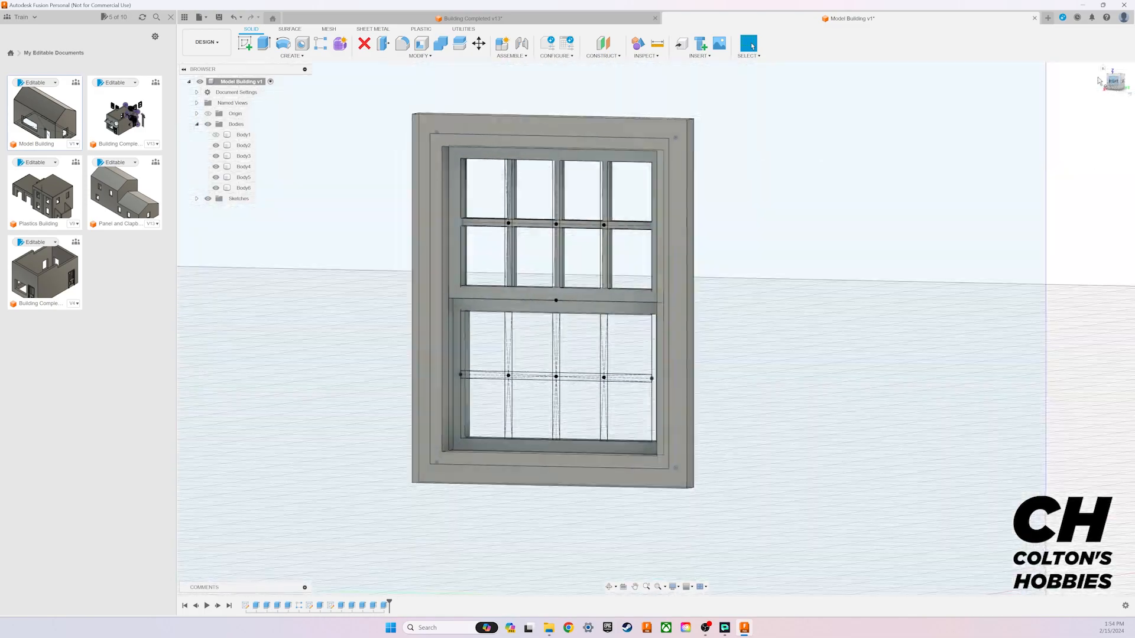
pyautogui.click(264, 43)
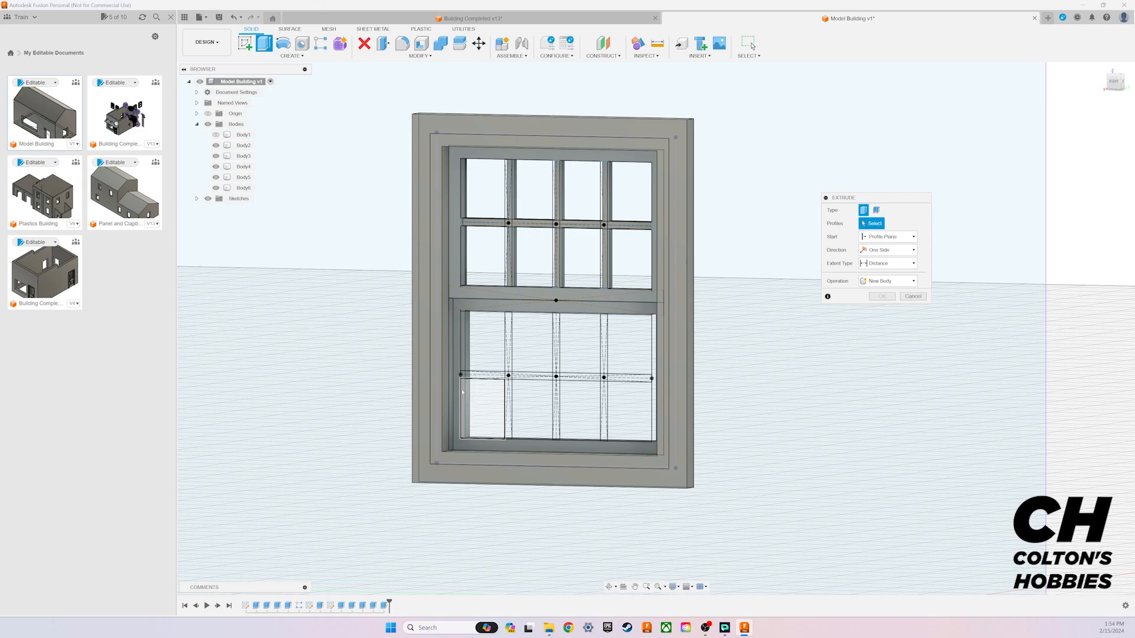
pyautogui.click(456, 369)
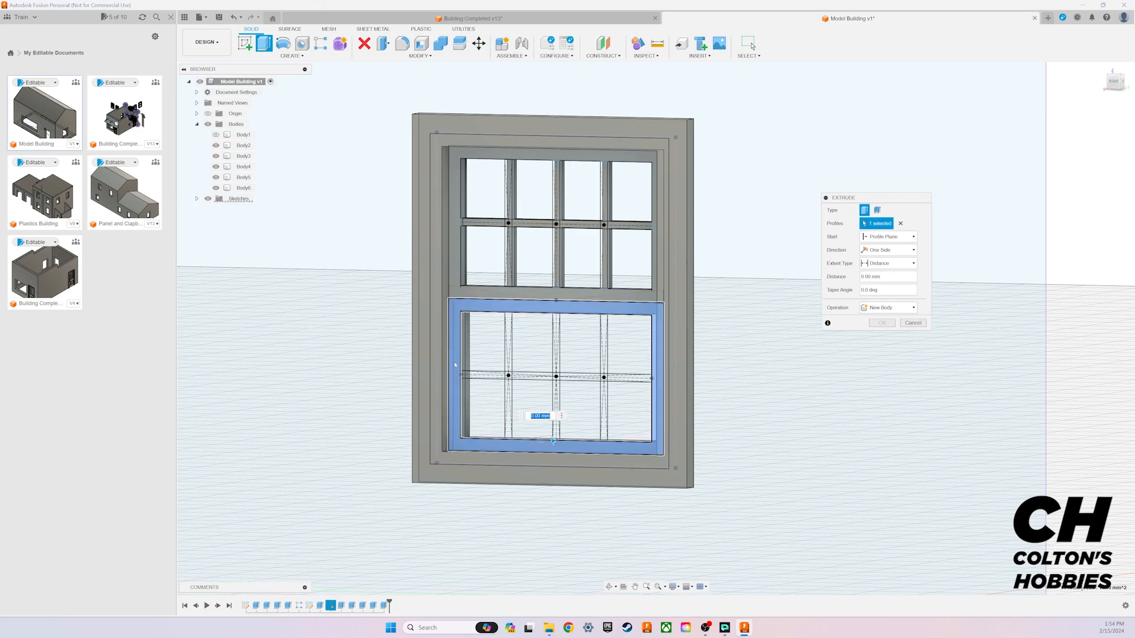
pyautogui.click(455, 365)
pyautogui.click(482, 375)
pyautogui.click(508, 381)
pyautogui.click(509, 376)
pyautogui.click(531, 376)
pyautogui.click(556, 367)
pyautogui.click(556, 377)
pyautogui.click(556, 411)
pyautogui.click(580, 377)
pyautogui.click(603, 346)
pyautogui.click(604, 411)
pyautogui.click(603, 377)
pyautogui.click(628, 378)
pyautogui.keyDown('shift'); pyautogui.moveTo(654, 324); pyautogui.dragTo(654, 323, button='middle'); pyautogui.keyUp('shift')
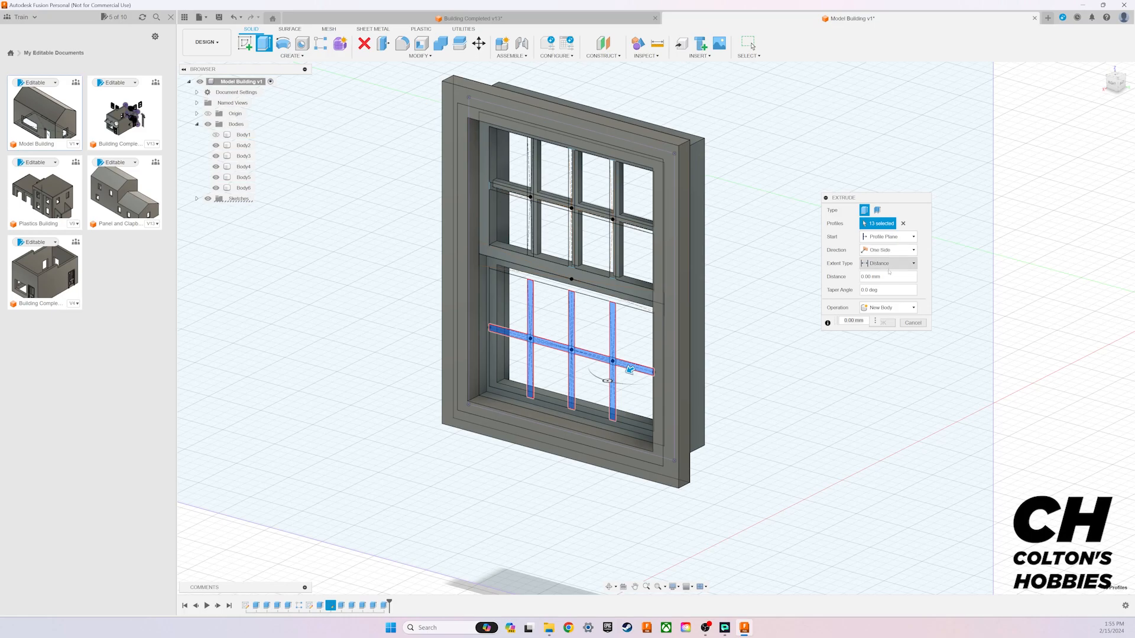
# Step: Extrude the lower sash's muntin grid 0.25 mm from a start offset of -0.75 mm as a new body
pyautogui.click(891, 236)
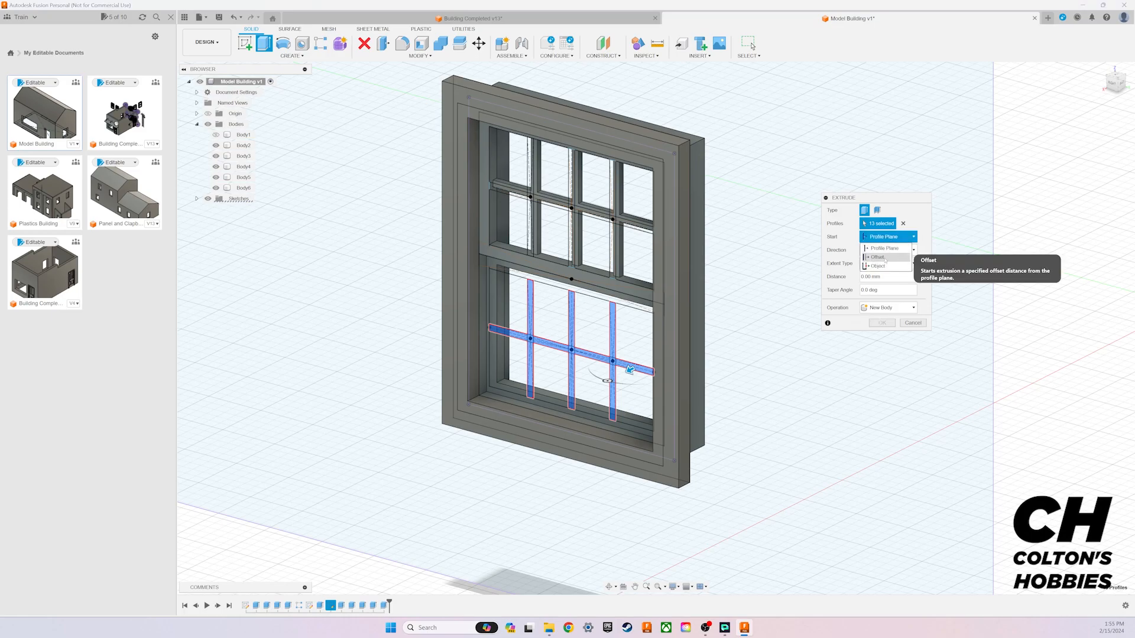
pyautogui.click(886, 258)
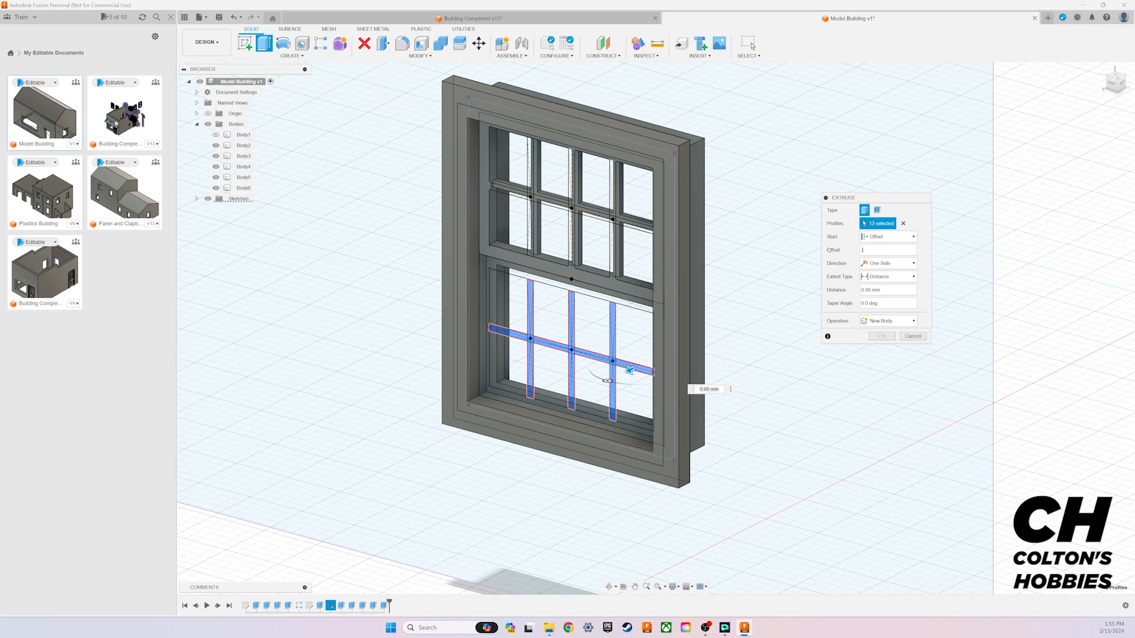
pyautogui.press('Return')
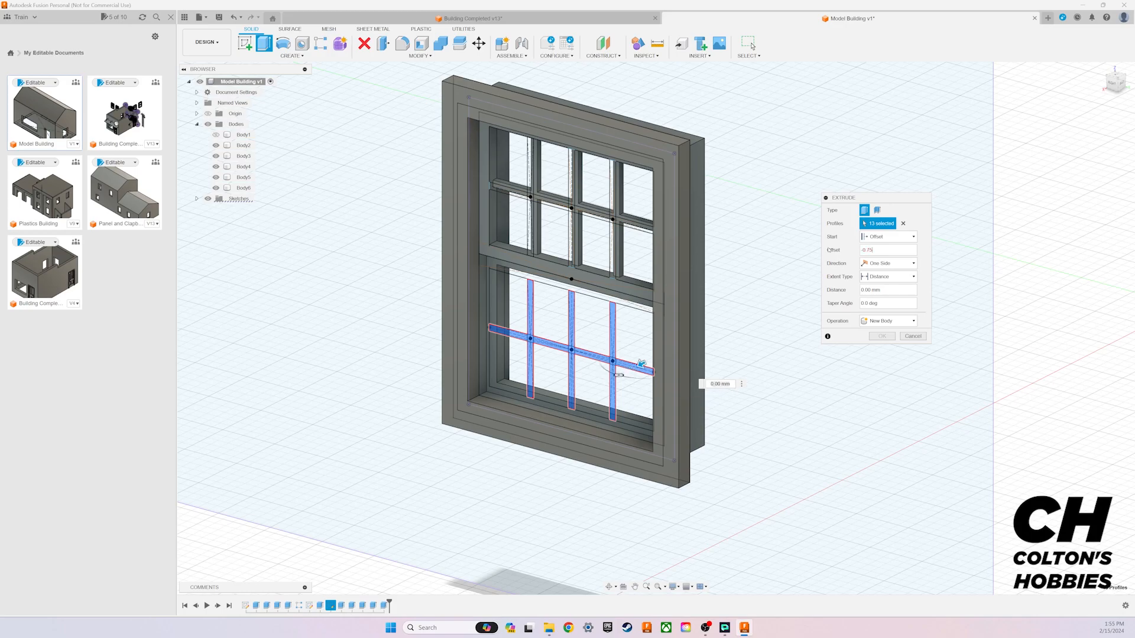
pyautogui.click(895, 290)
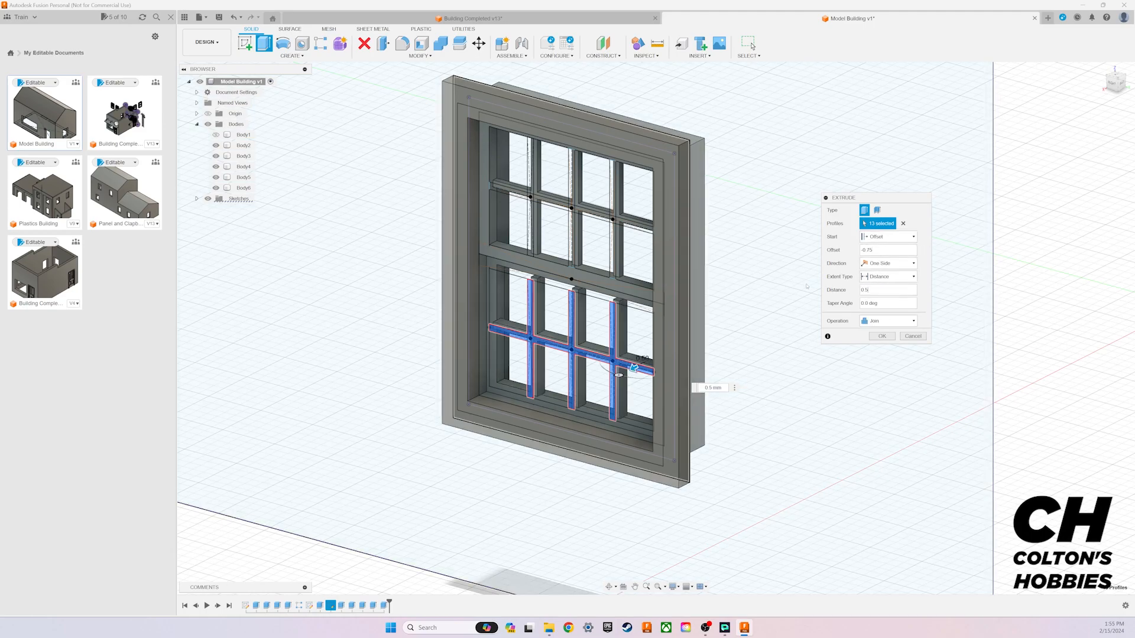
pyautogui.moveTo(877, 291); pyautogui.dragTo(831, 283)
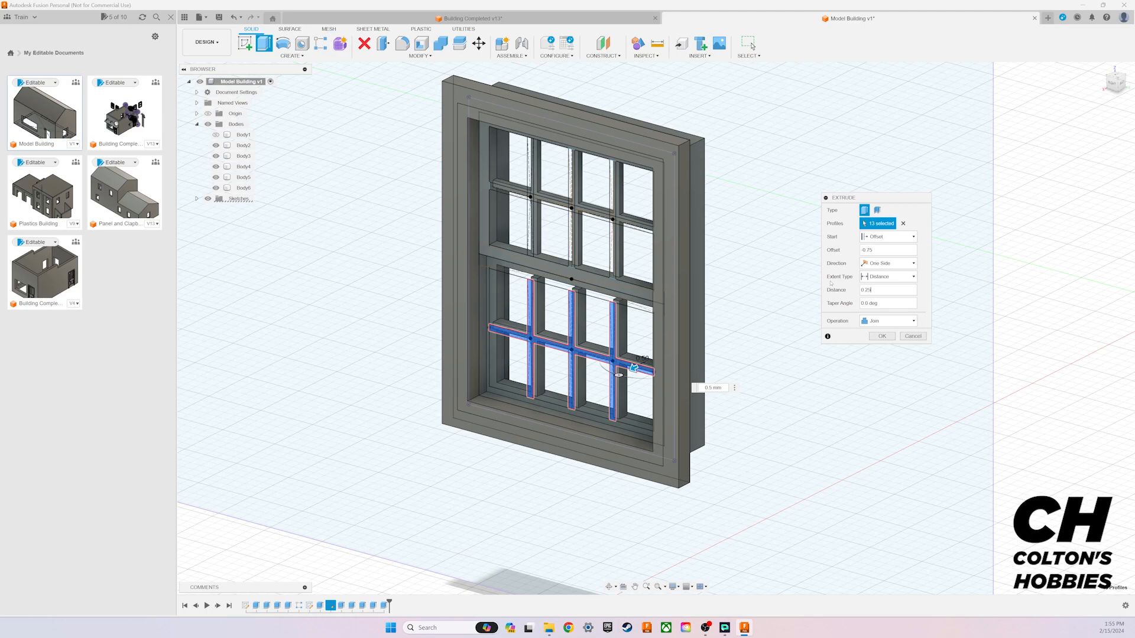
pyautogui.click(882, 320)
pyautogui.click(880, 354)
pyautogui.click(882, 336)
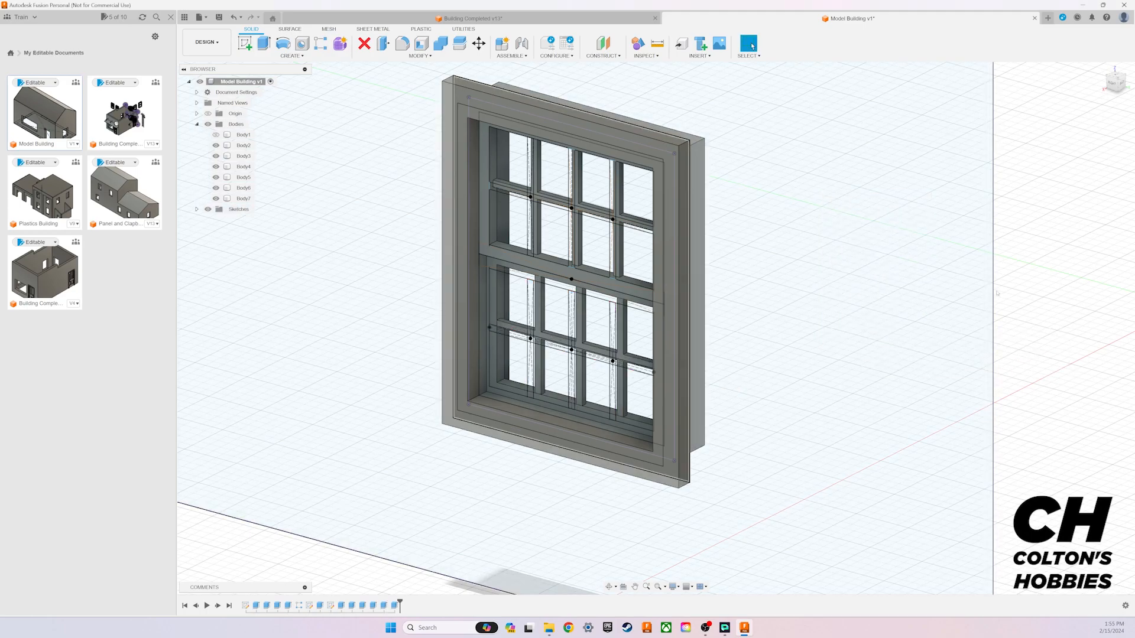
# Step: Hide all sketches and inspect the finished window bodies from several angles
pyautogui.moveTo(1115, 86)
pyautogui.mouseDown()
pyautogui.moveTo(1132, 73)
pyautogui.moveTo(1127, 81)
pyautogui.mouseUp()
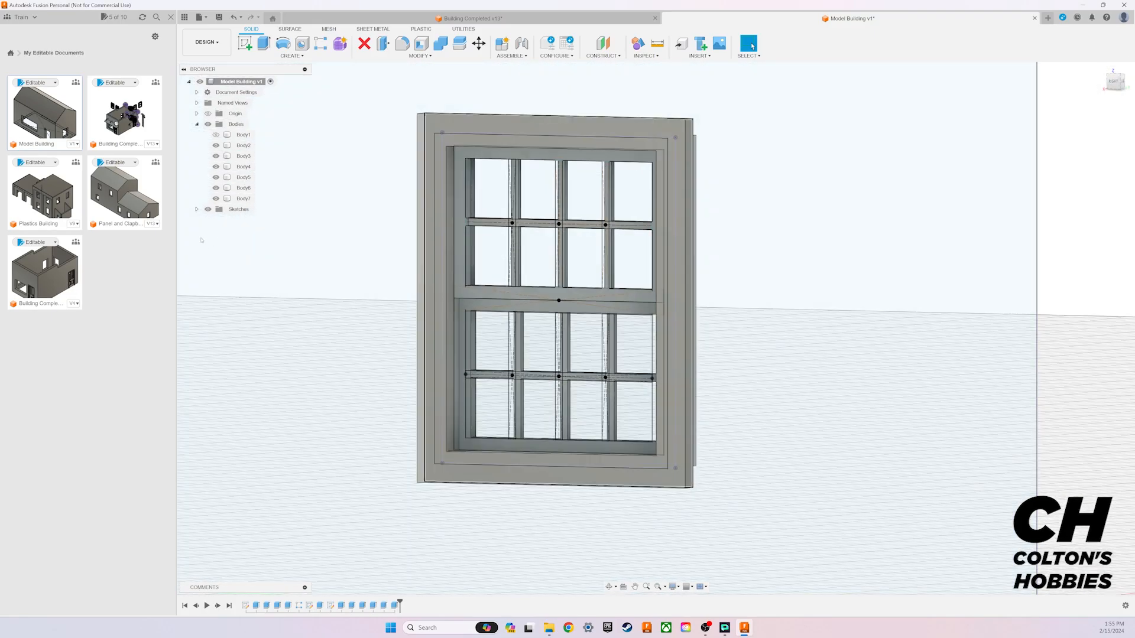
pyautogui.click(207, 209)
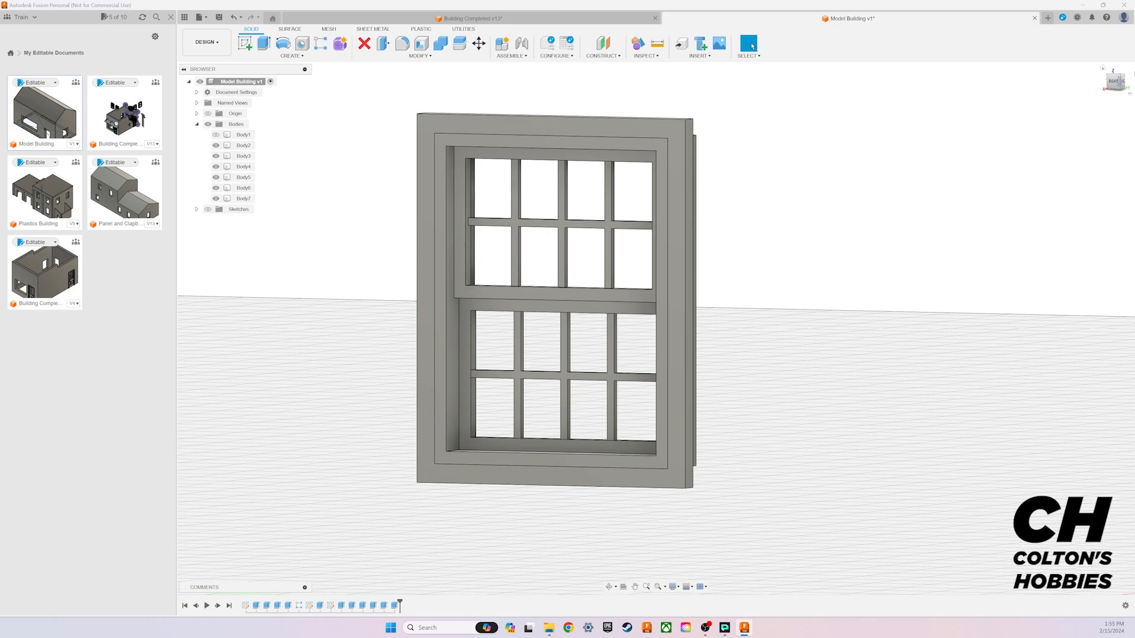
pyautogui.moveTo(651, 349); pyautogui.dragTo(772, 307, button='middle')
pyautogui.moveTo(1122, 81)
pyautogui.mouseDown()
pyautogui.moveTo(1107, 92)
pyautogui.moveTo(1132, 96)
pyautogui.moveTo(1122, 67)
pyautogui.moveTo(1123, 84)
pyautogui.mouseUp()
pyautogui.keyDown('shift'); pyautogui.moveTo(931, 275); pyautogui.dragTo(938, 201, button='middle'); pyautogui.keyUp('shift')
pyautogui.scroll(-3, 914, 269)
pyautogui.moveTo(914, 274); pyautogui.dragTo(734, 329, button='middle')
pyautogui.moveTo(1113, 83); pyautogui.dragTo(1113, 85)
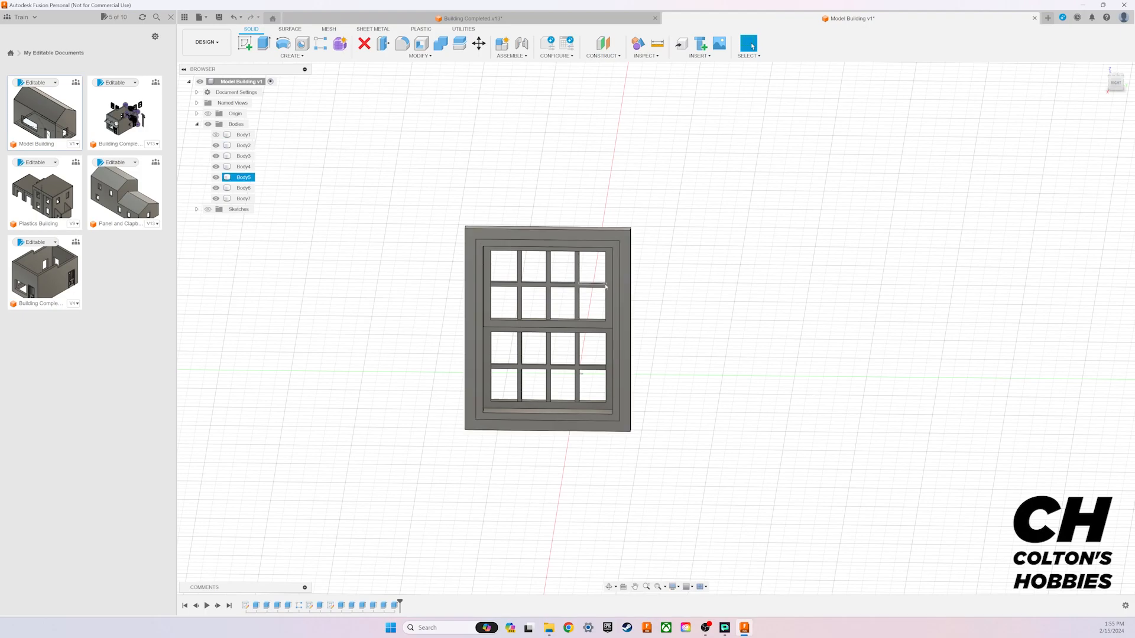
# Step: Combine the lower sash frame and its muntin grid into one body with the Join operation
pyautogui.click(238, 199)
pyautogui.click(245, 188)
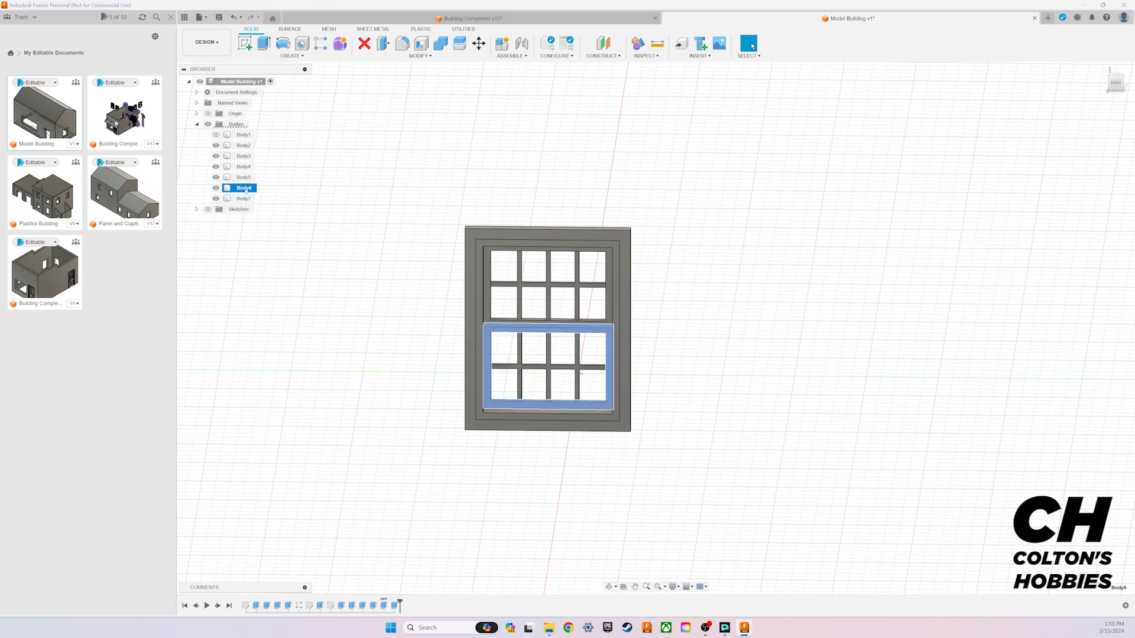
pyautogui.click(249, 197)
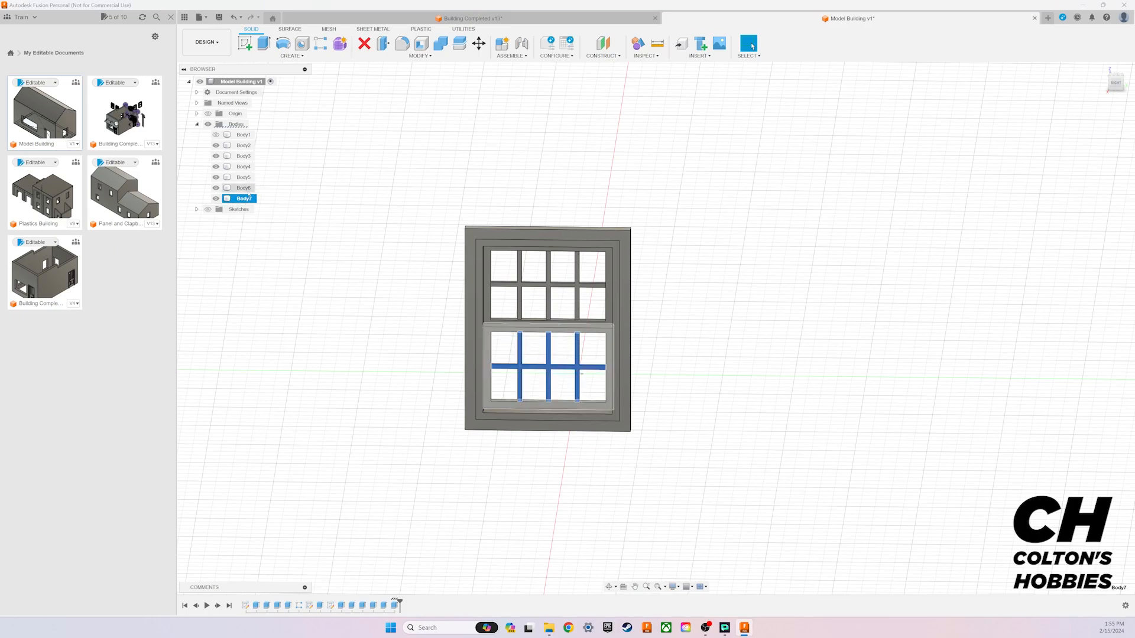
pyautogui.keyDown('ctrl'); pyautogui.click(245, 188); pyautogui.keyUp('ctrl')
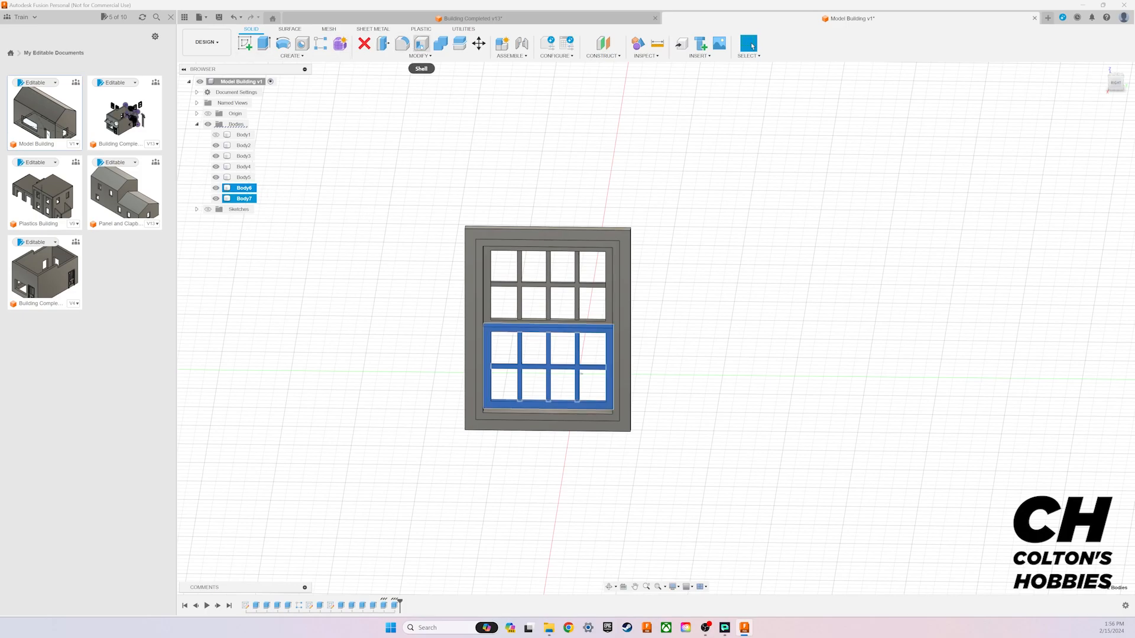
pyautogui.click(443, 47)
pyautogui.moveTo(1074, 104); pyautogui.dragTo(737, 284)
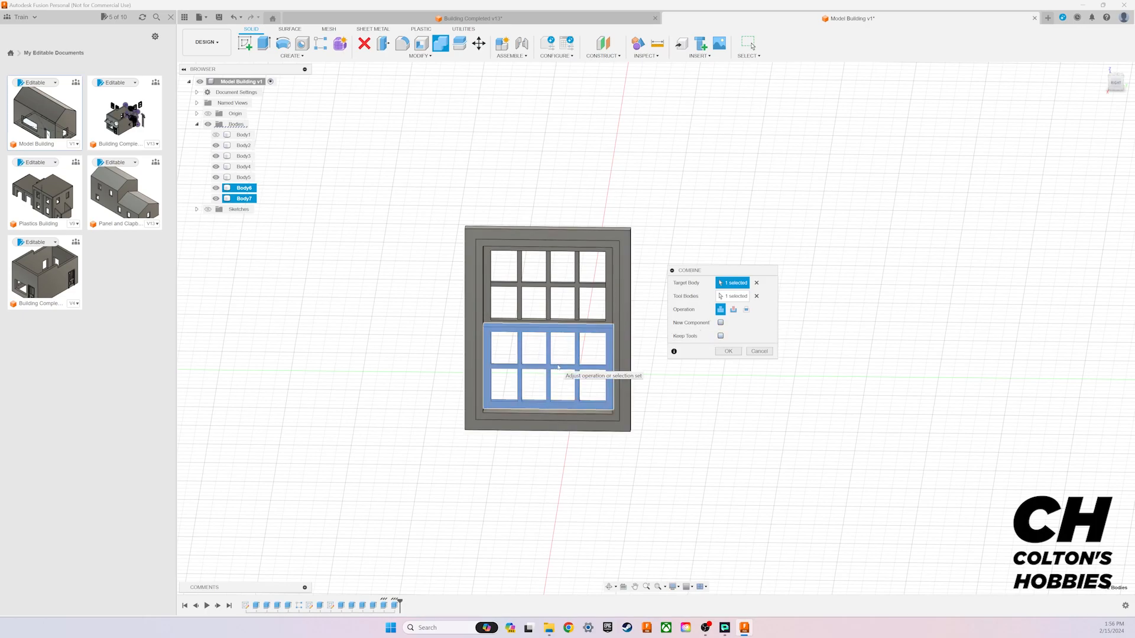
pyautogui.click(728, 351)
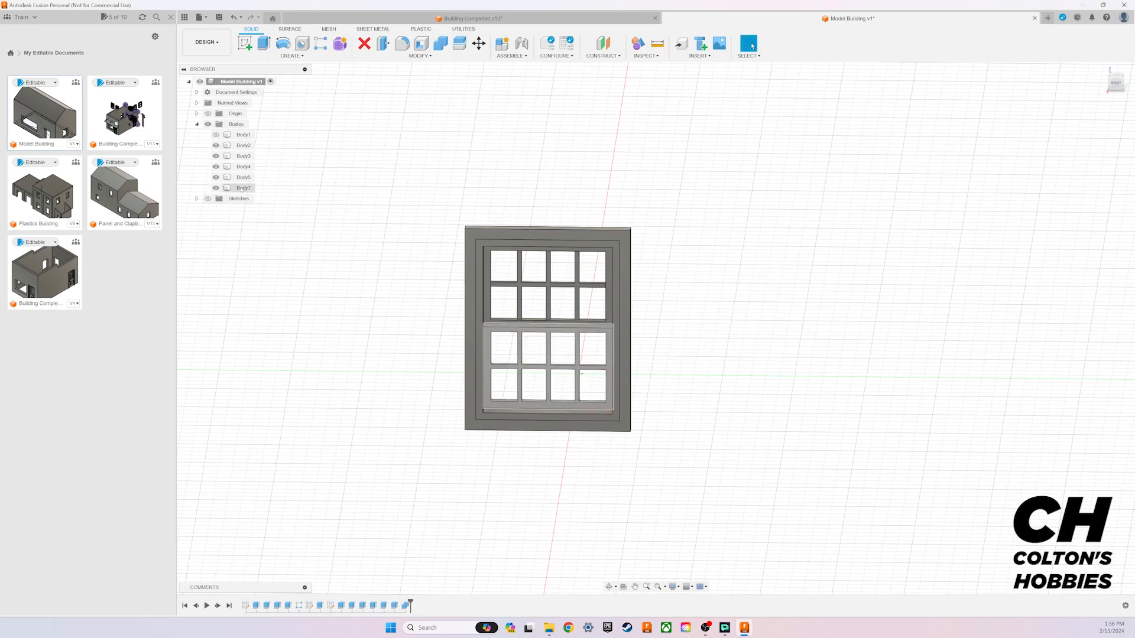
# Step: Join the upper sash frame and its muntin grid into a single body
pyautogui.click(243, 177)
pyautogui.keyDown('ctrl'); pyautogui.click(244, 167); pyautogui.keyUp('ctrl')
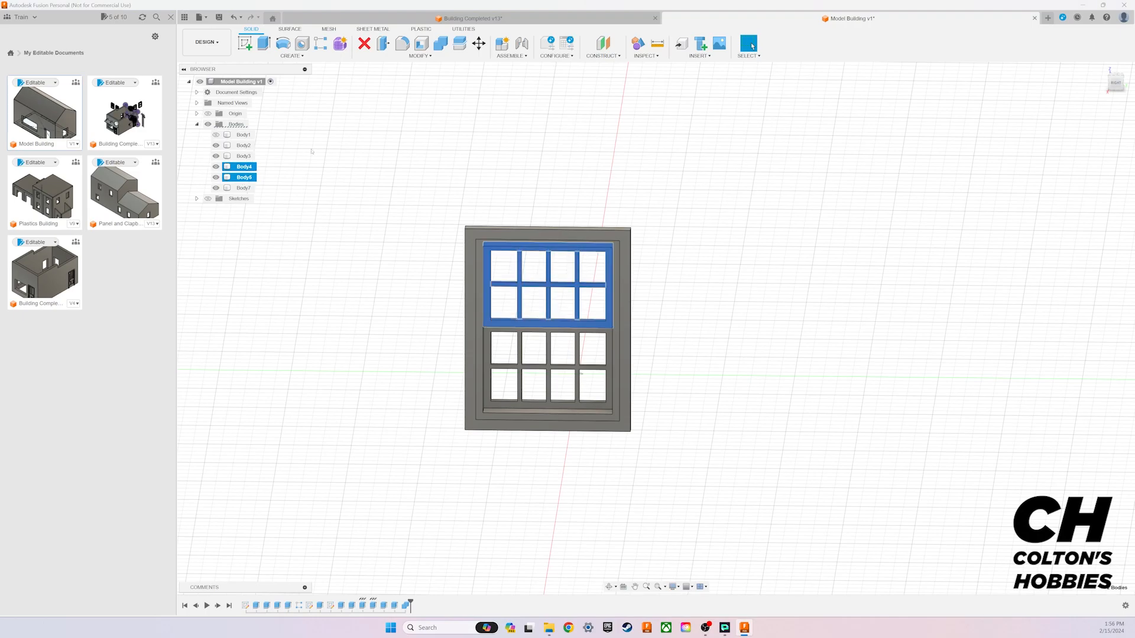
pyautogui.click(440, 43)
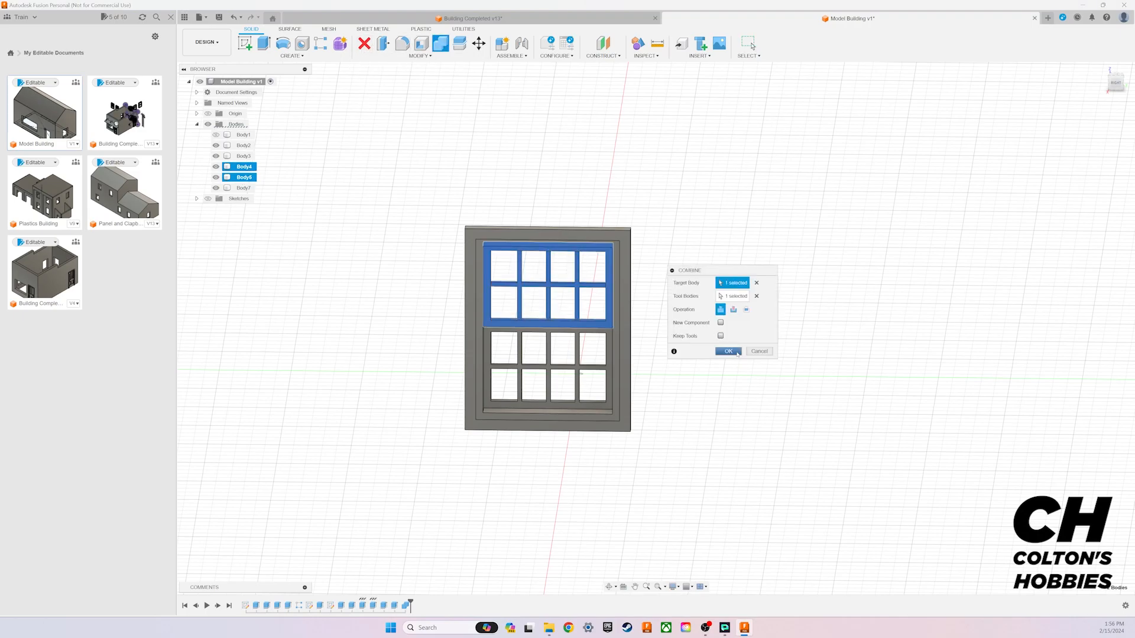
pyautogui.click(729, 351)
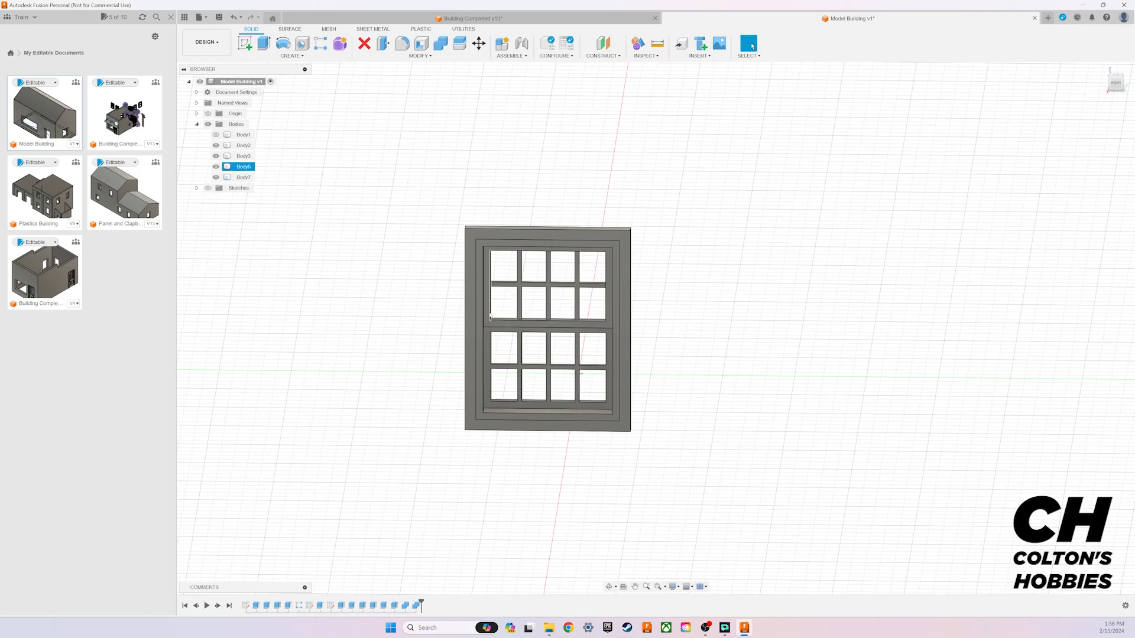
# Step: Combine the outer trim and the inner window frame into a single joined body
pyautogui.click(243, 146)
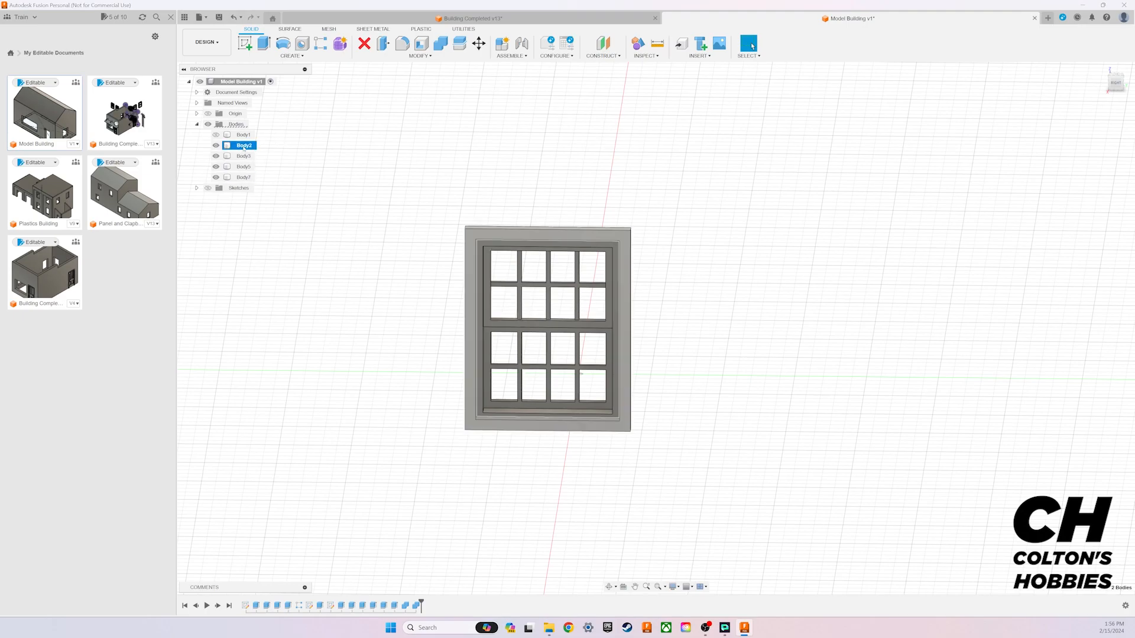
pyautogui.keyDown('ctrl'); pyautogui.click(243, 156); pyautogui.keyUp('ctrl')
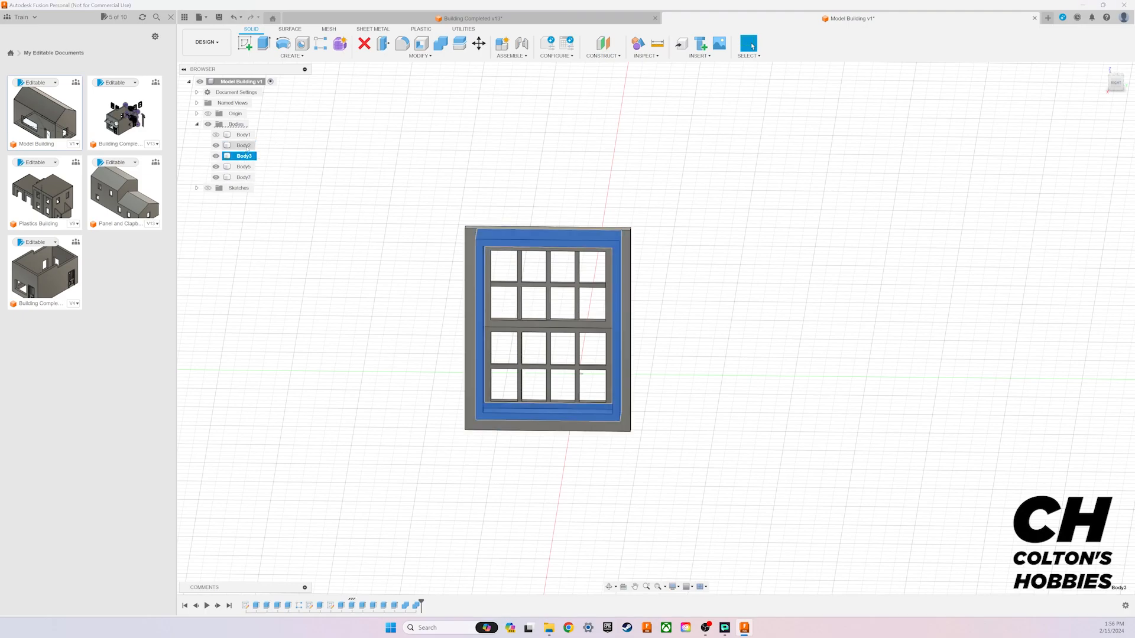
pyautogui.click(440, 43)
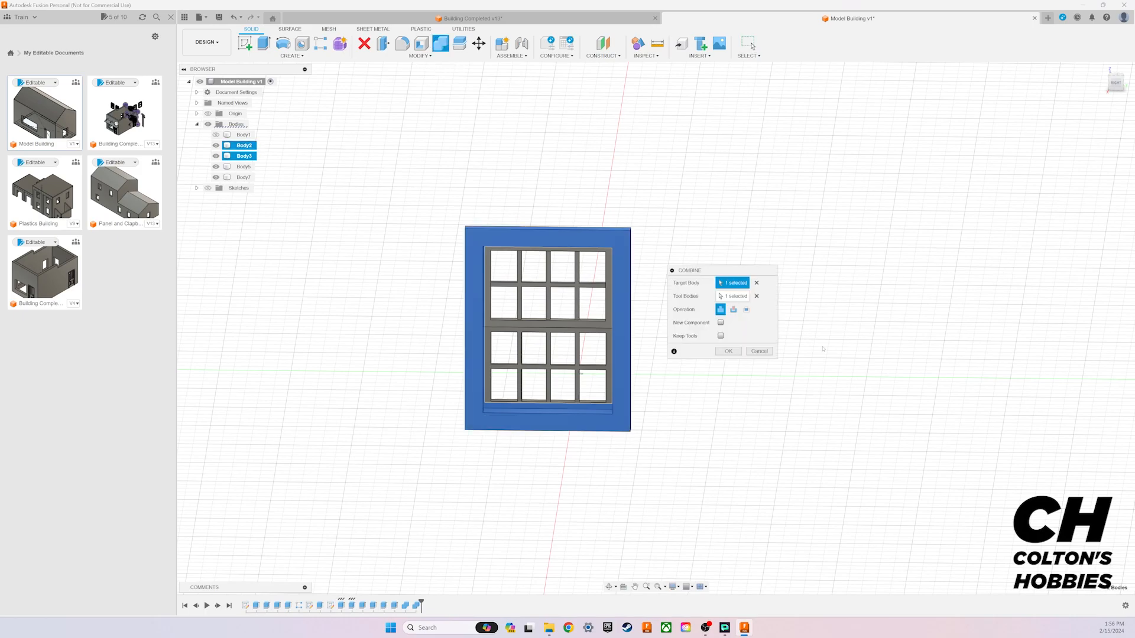
pyautogui.click(729, 352)
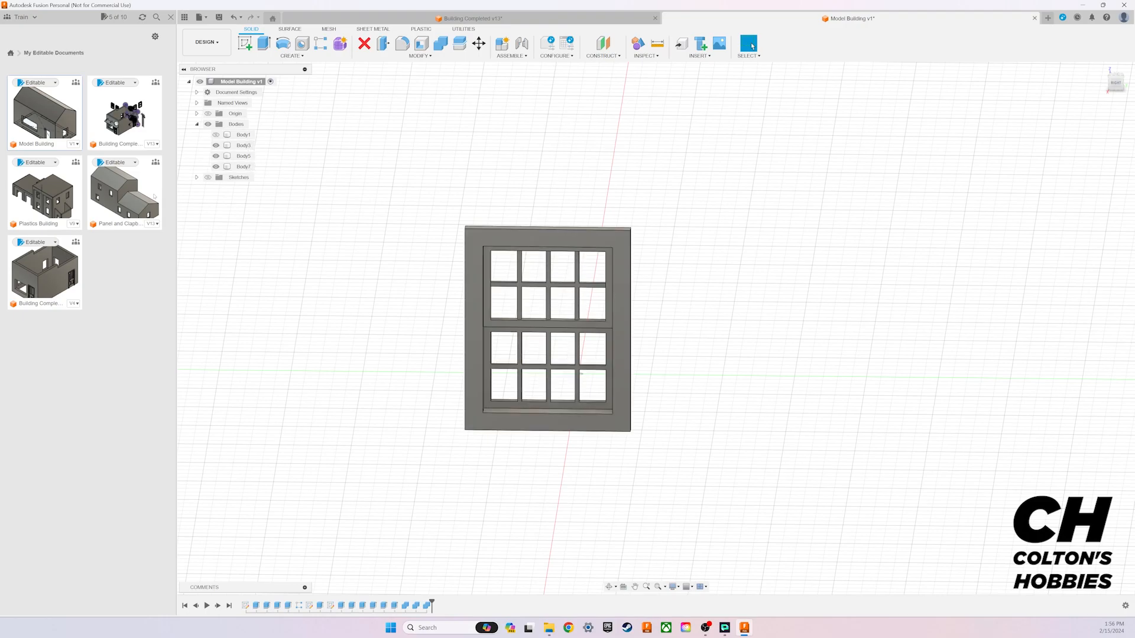
# Step: Show the building body again and compare its fitted window with the windows in the Building Completed document
pyautogui.click(216, 135)
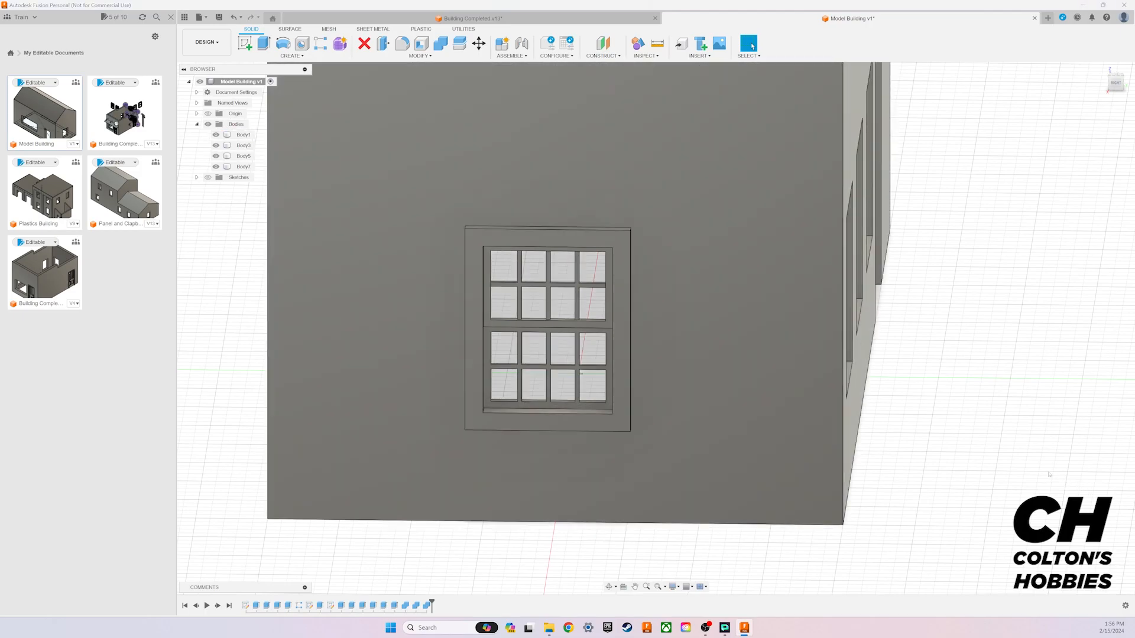
pyautogui.moveTo(1114, 87); pyautogui.dragTo(1061, 92)
pyautogui.keyDown('shift'); pyautogui.moveTo(656, 329); pyautogui.dragTo(728, 325, button='middle'); pyautogui.keyUp('shift')
pyautogui.keyDown('shift'); pyautogui.moveTo(970, 461); pyautogui.dragTo(975, 396, button='middle'); pyautogui.keyUp('shift')
pyautogui.scroll(-5, 977, 397)
pyautogui.moveTo(1016, 337); pyautogui.dragTo(835, 415, button='middle')
pyautogui.moveTo(538, 256); pyautogui.dragTo(409, 120, button='middle')
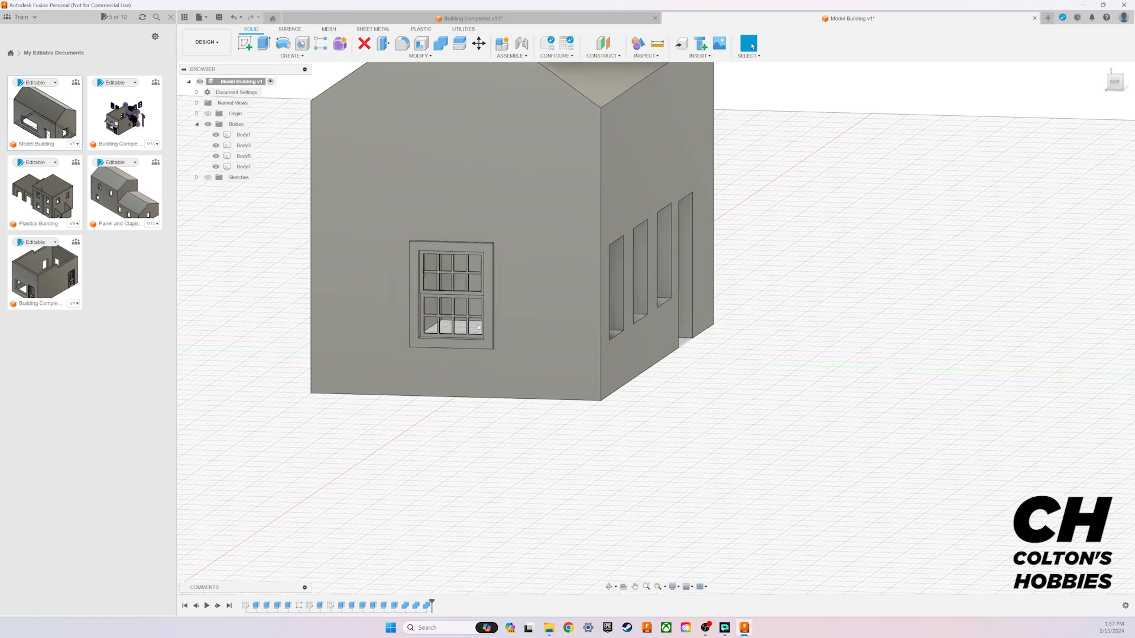
pyautogui.click(463, 17)
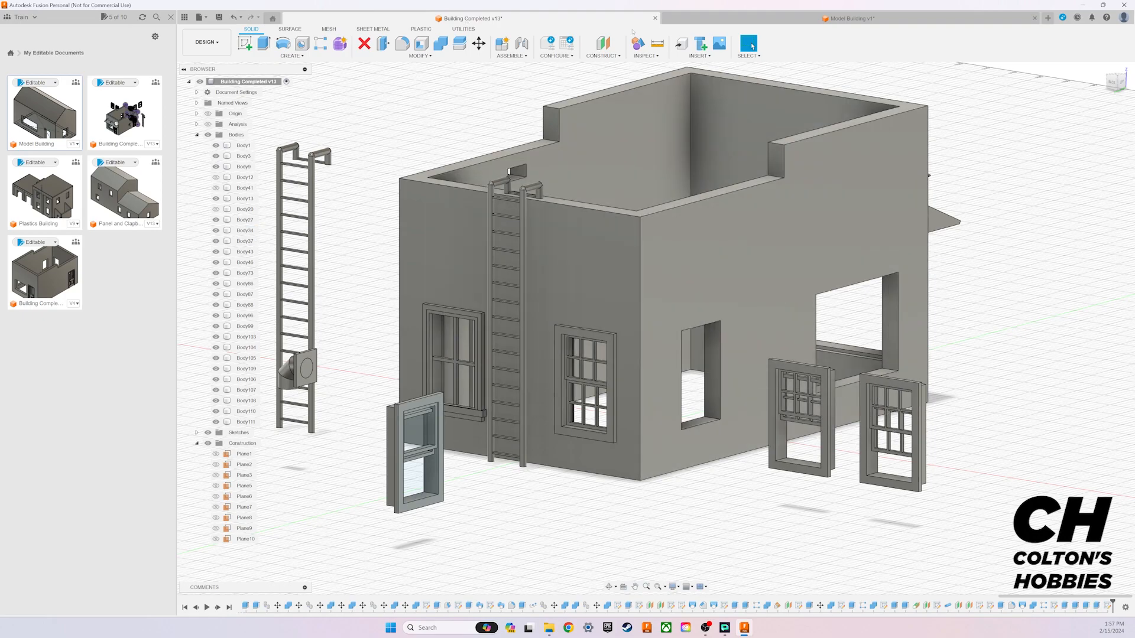
pyautogui.click(706, 23)
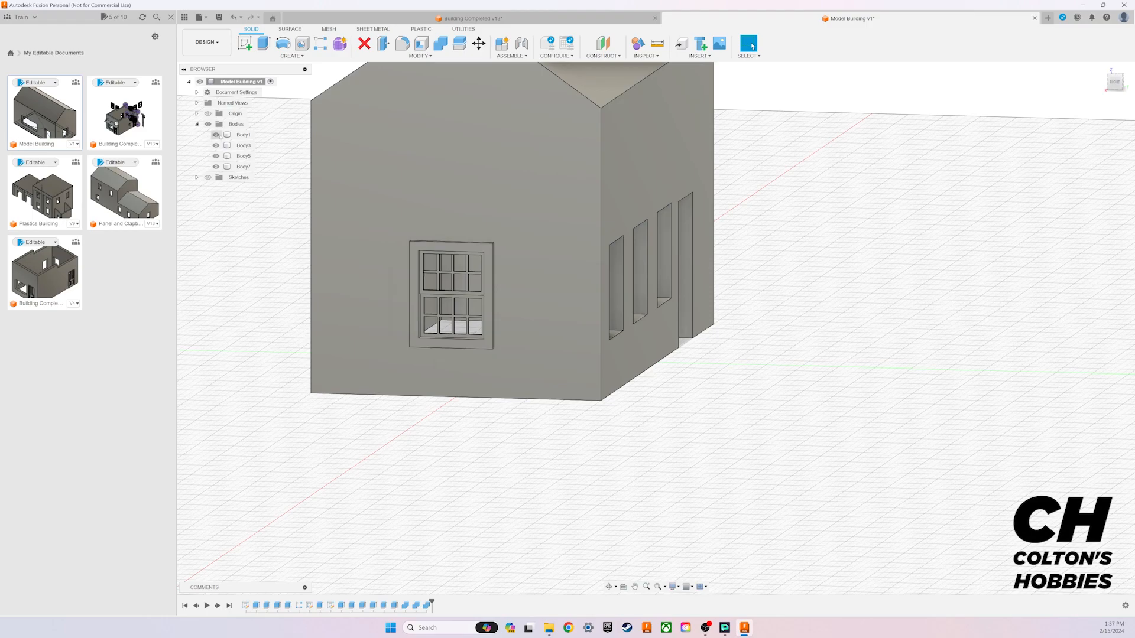
# Step: Create a copy of the three window bodies and move it 55 mm along Y, clear of the building
pyautogui.click(248, 167)
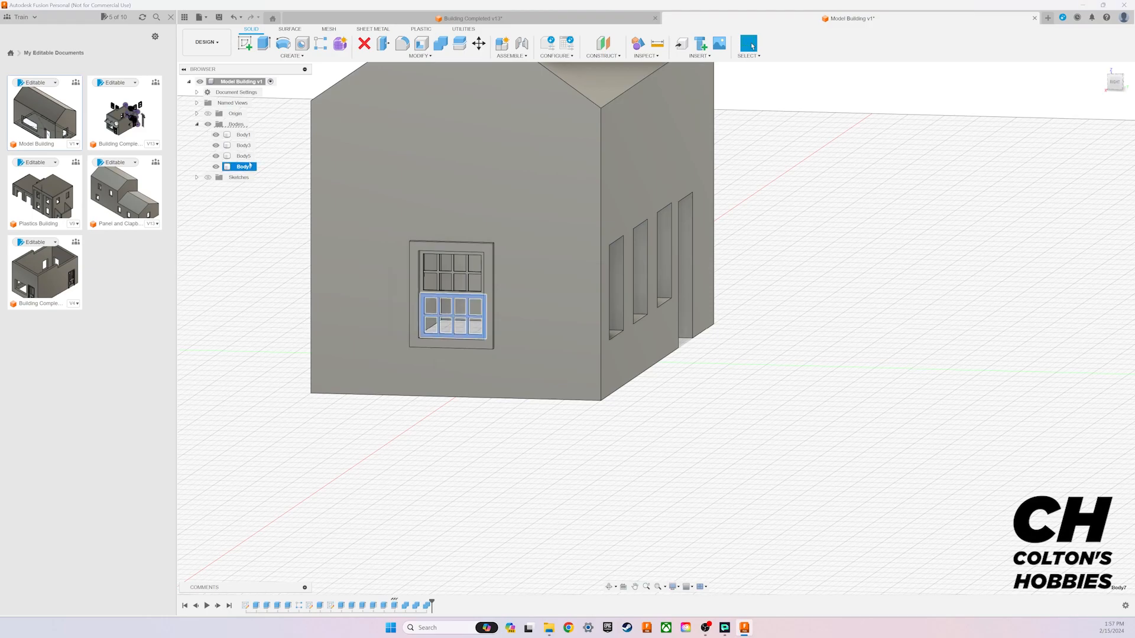
pyautogui.keyDown('ctrl'); pyautogui.click(244, 156); pyautogui.keyUp('ctrl')
pyautogui.keyDown('ctrl'); pyautogui.click(245, 147); pyautogui.keyUp('ctrl')
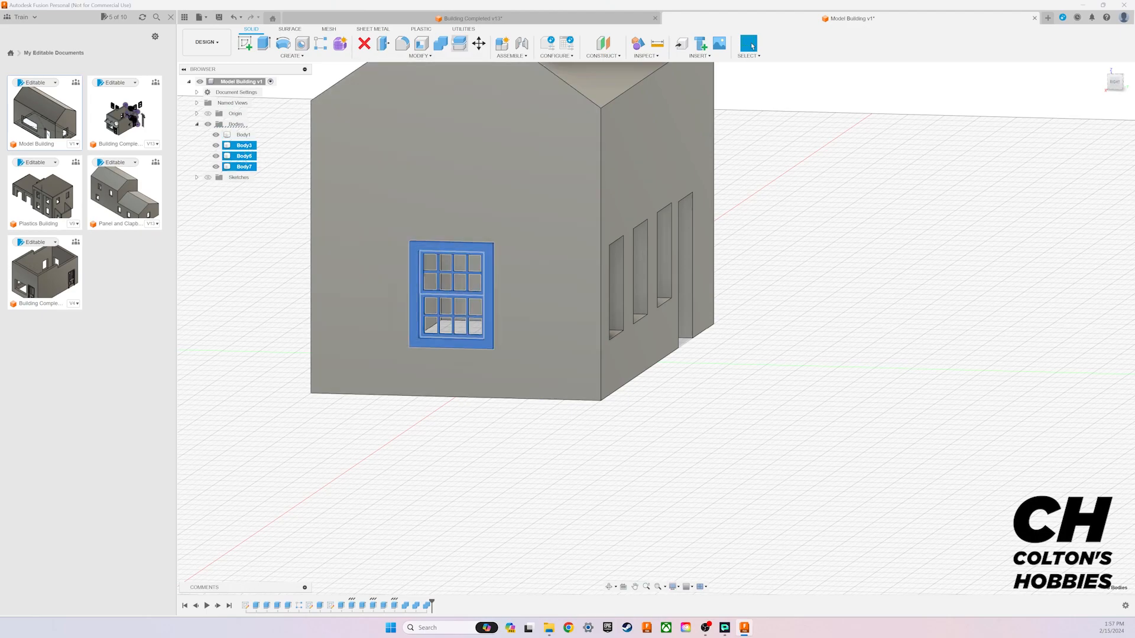
pyautogui.click(479, 44)
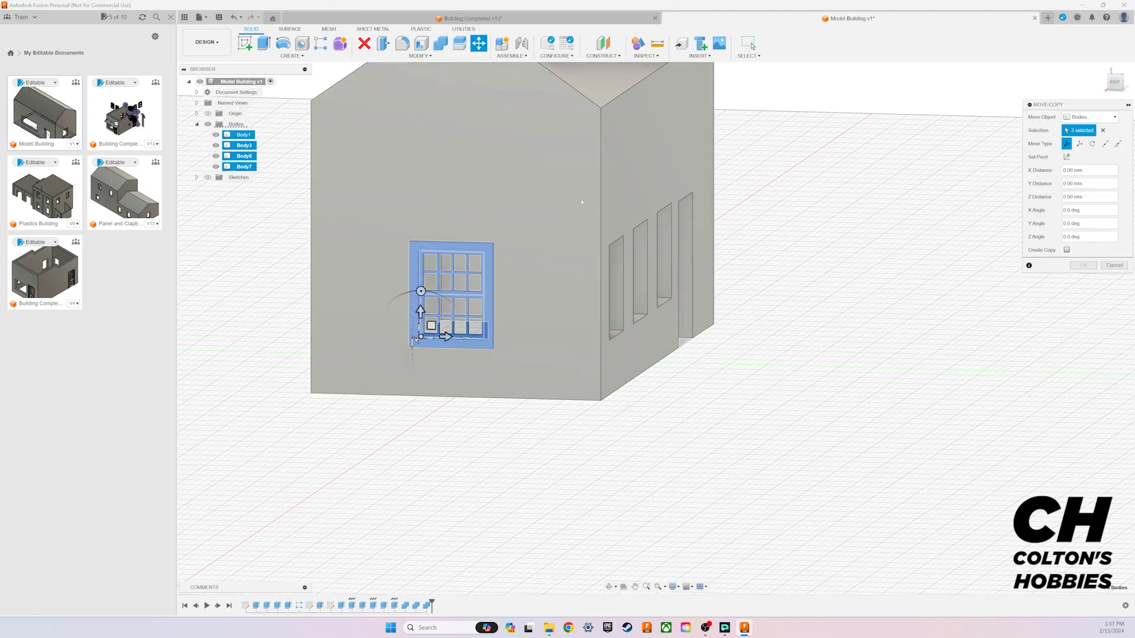
pyautogui.click(1067, 251)
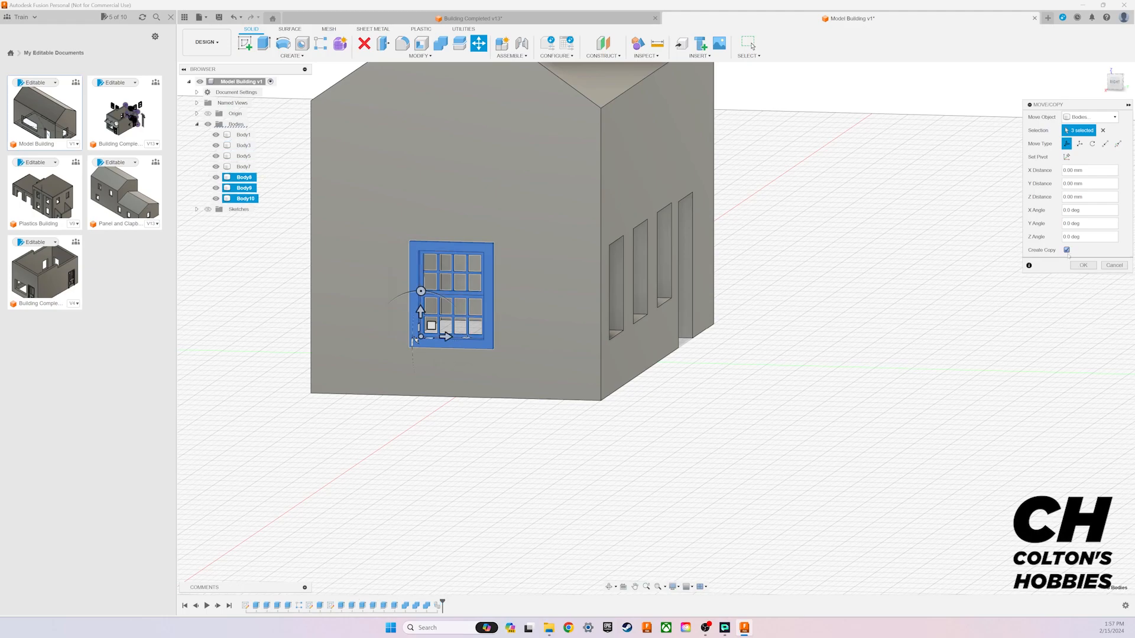
pyautogui.moveTo(918, 151); pyautogui.dragTo(728, 193)
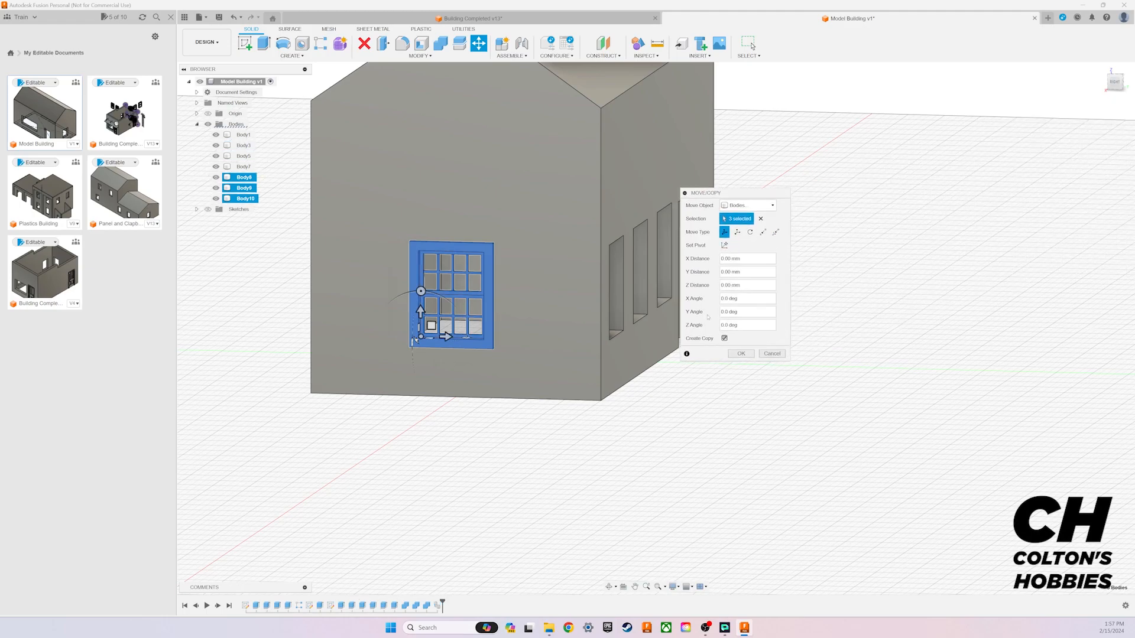
pyautogui.click(724, 338)
pyautogui.moveTo(446, 337); pyautogui.dragTo(841, 337)
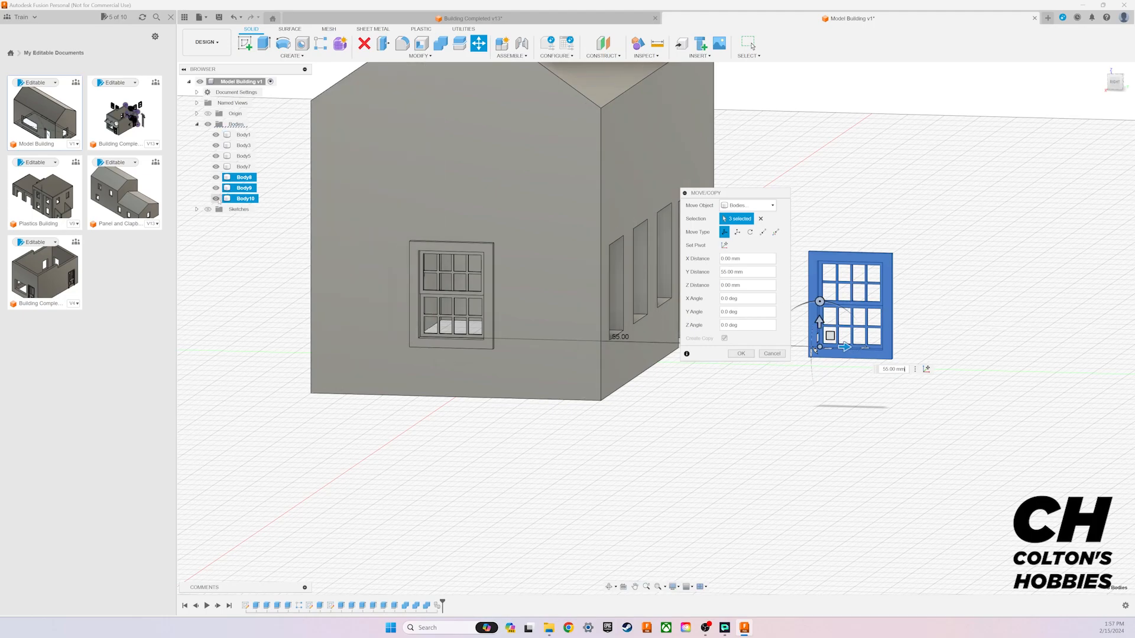
pyautogui.click(740, 354)
# Step: Select the upper sash body of the copied window beside the building
pyautogui.moveTo(992, 254); pyautogui.dragTo(905, 330, button='middle')
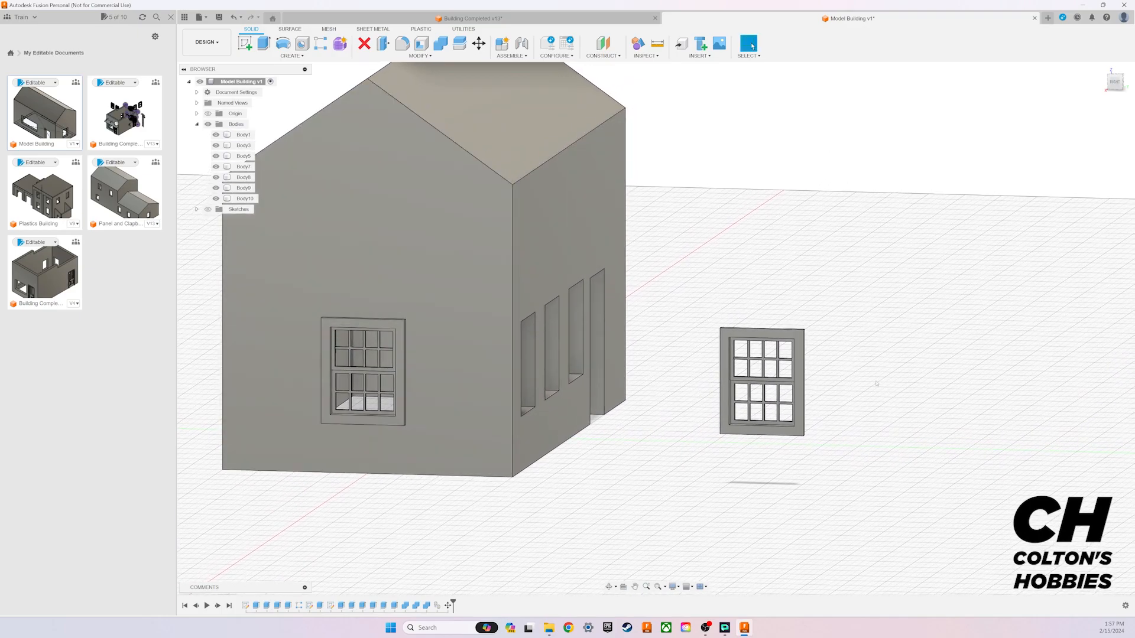
pyautogui.moveTo(885, 327); pyautogui.dragTo(729, 341, button='middle')
pyautogui.scroll(3, 670, 432)
pyautogui.scroll(1, 671, 432)
pyautogui.moveTo(703, 403); pyautogui.dragTo(733, 380, button='middle')
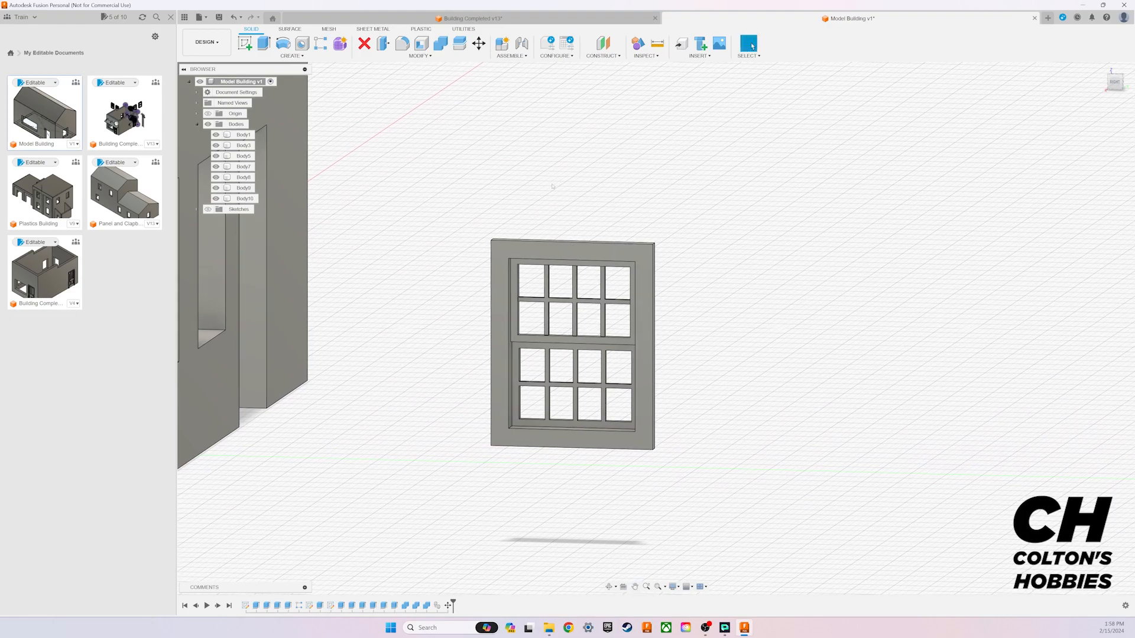
pyautogui.click(240, 188)
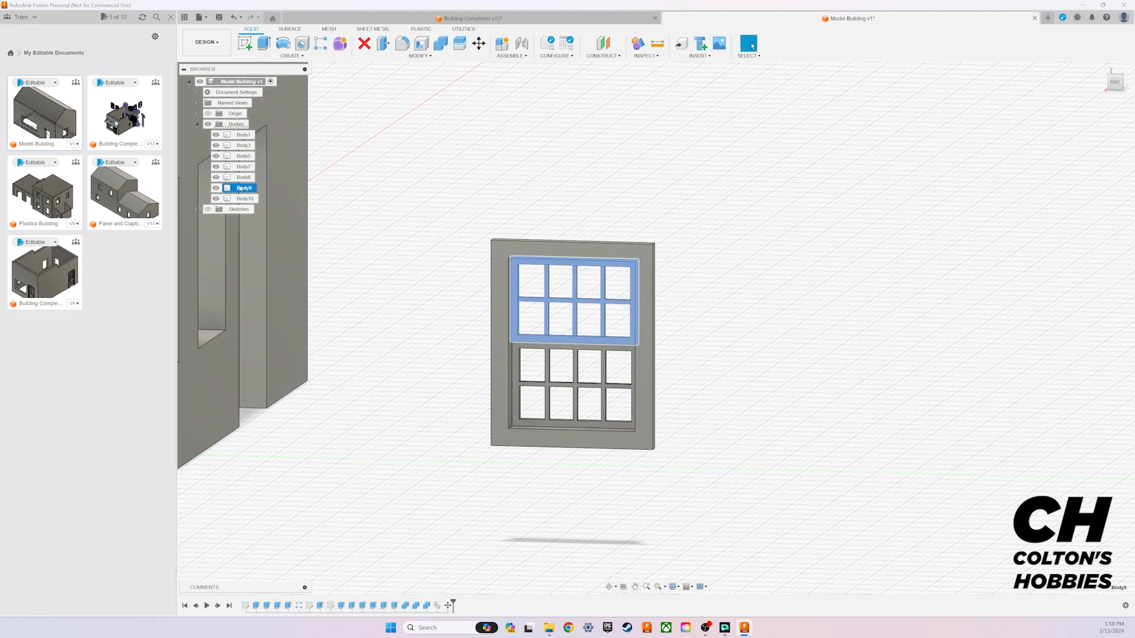
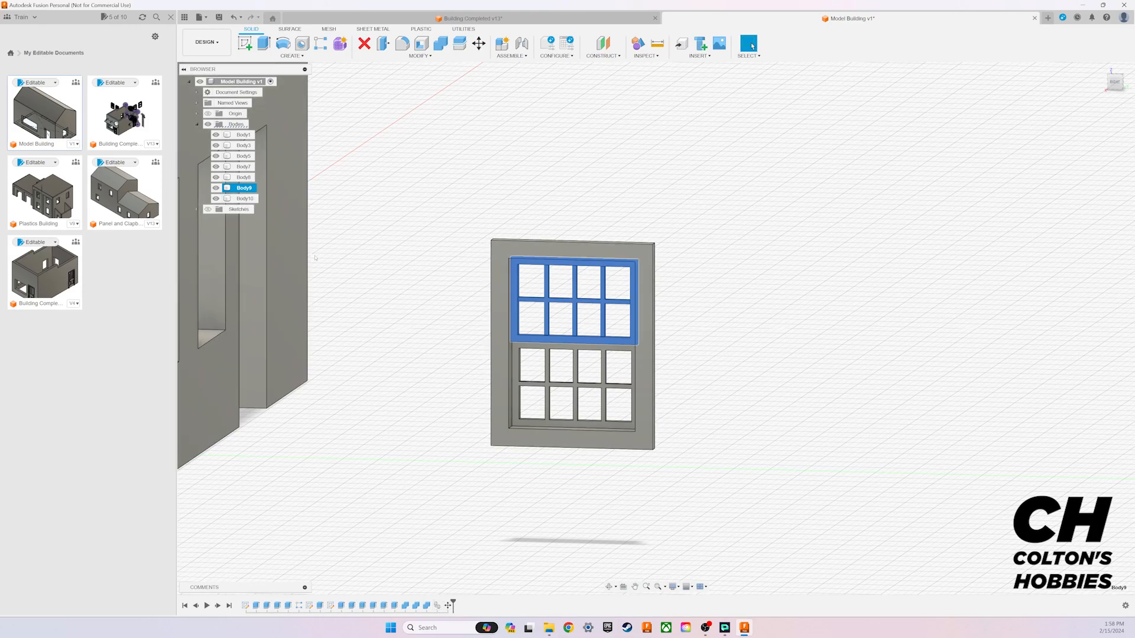
# Step: Move the lower sash body of the copied window beside the building up 3 mm along Z
pyautogui.click(244, 199)
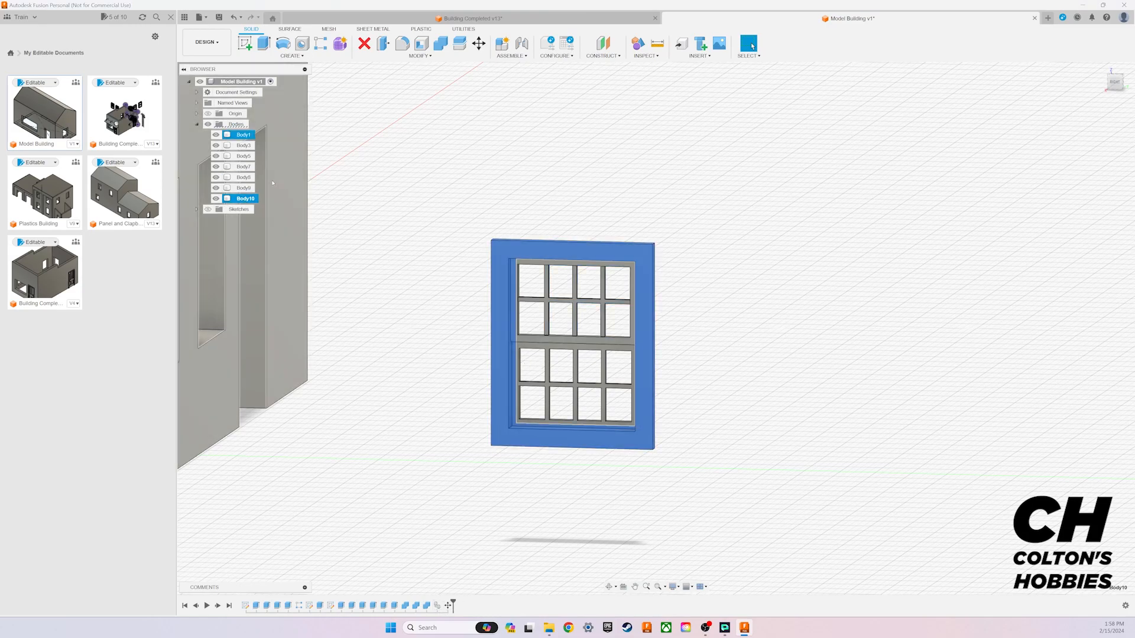
pyautogui.click(244, 178)
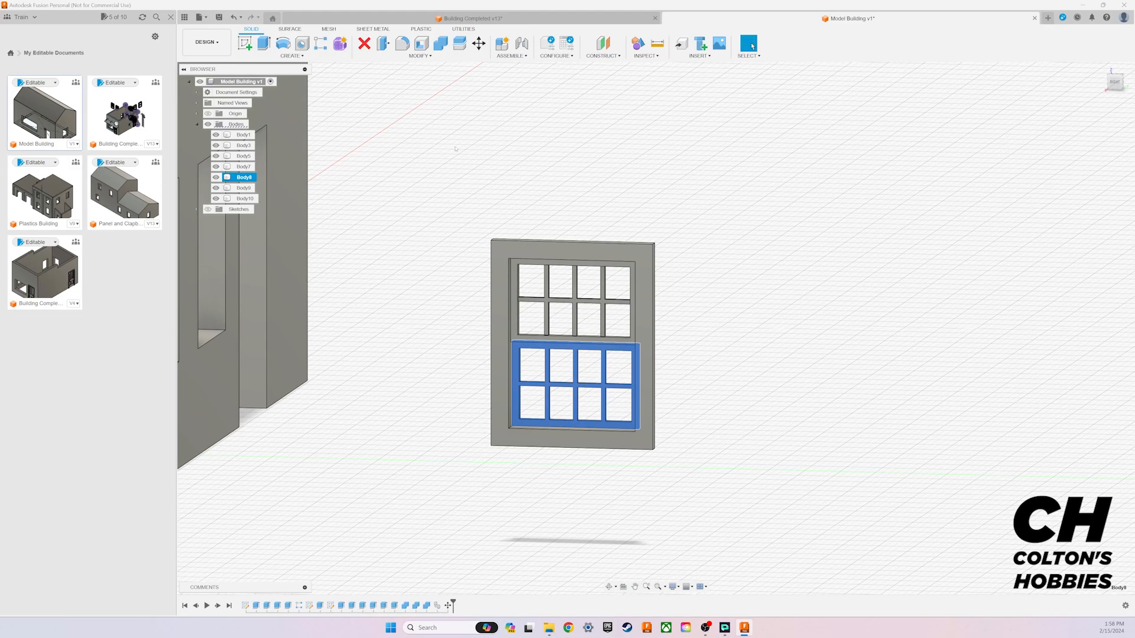
pyautogui.click(479, 43)
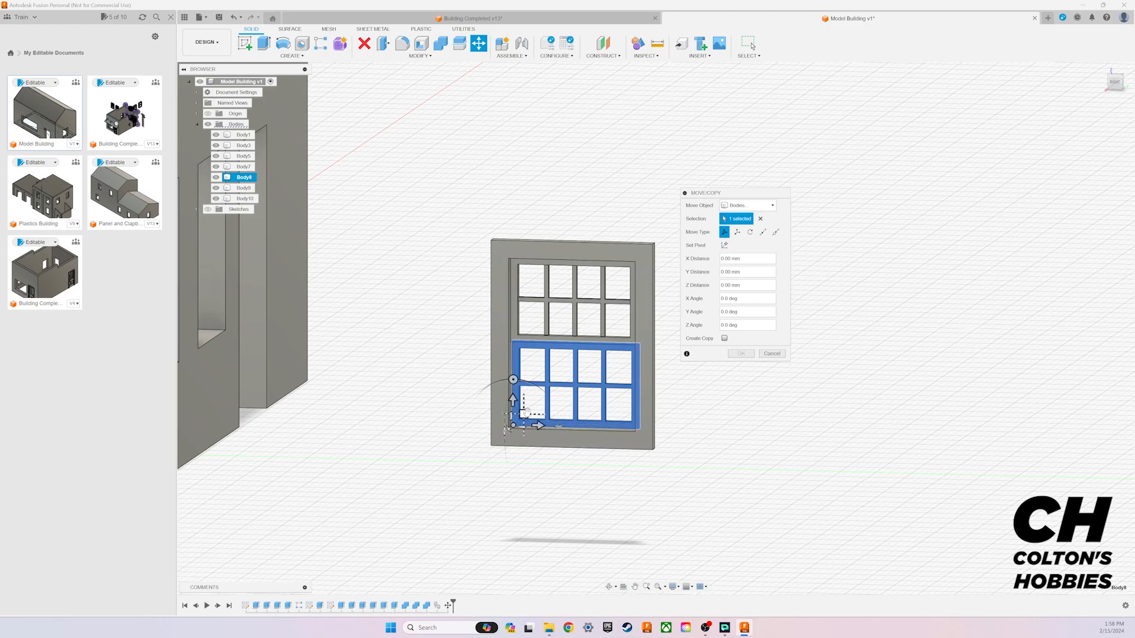
pyautogui.moveTo(514, 402)
pyautogui.mouseDown()
pyautogui.moveTo(522, 337)
pyautogui.moveTo(527, 400)
pyautogui.mouseUp()
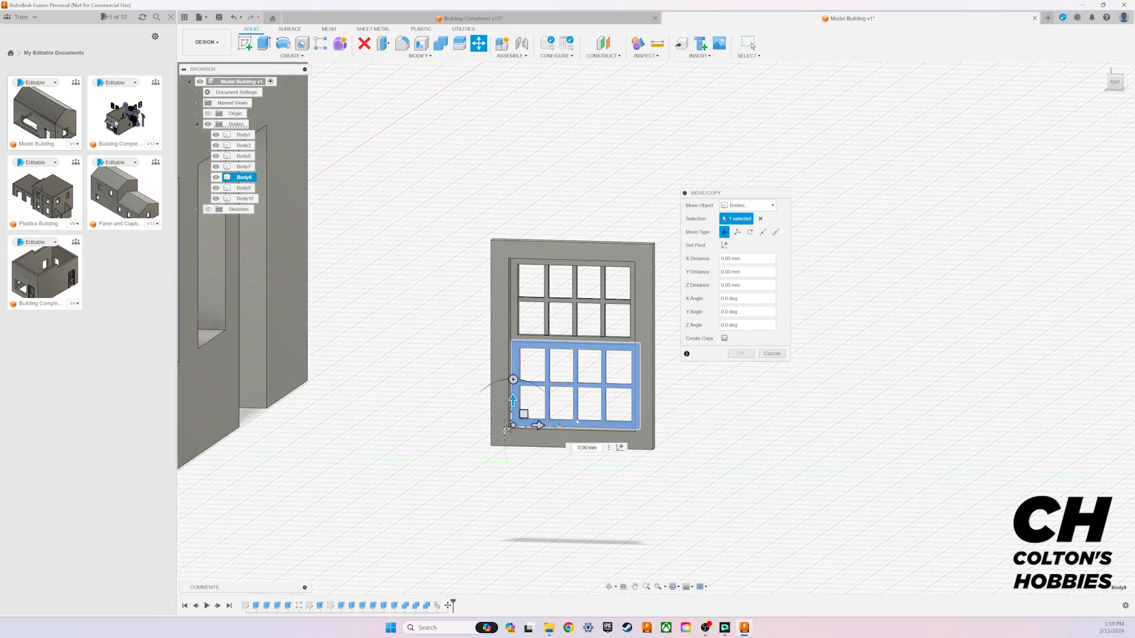
pyautogui.moveTo(513, 400); pyautogui.dragTo(523, 362)
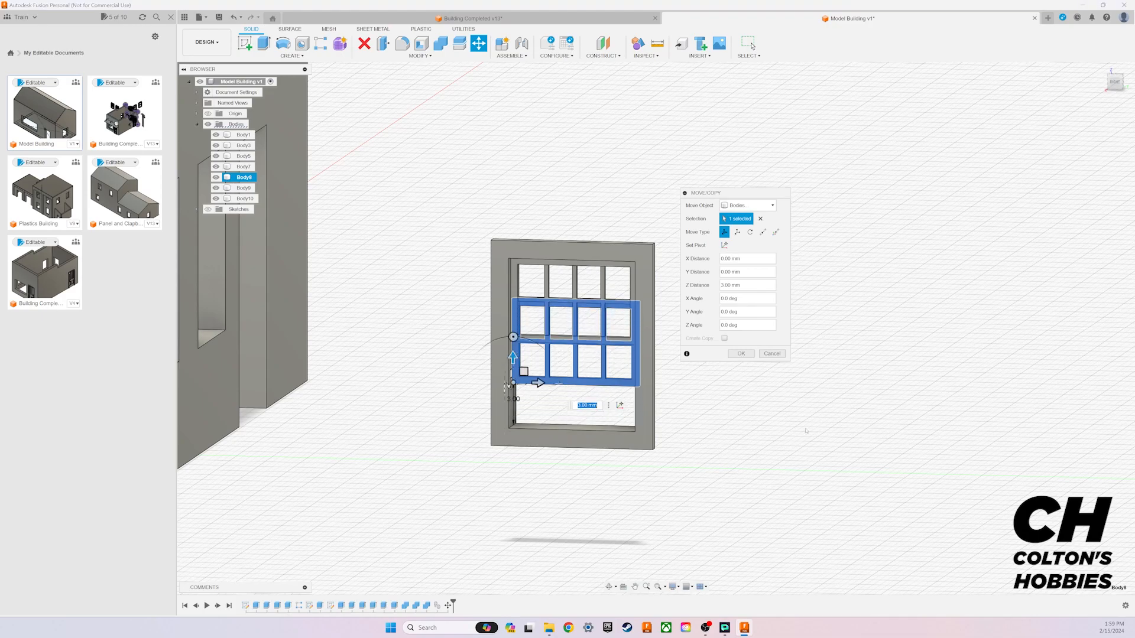
pyautogui.click(743, 354)
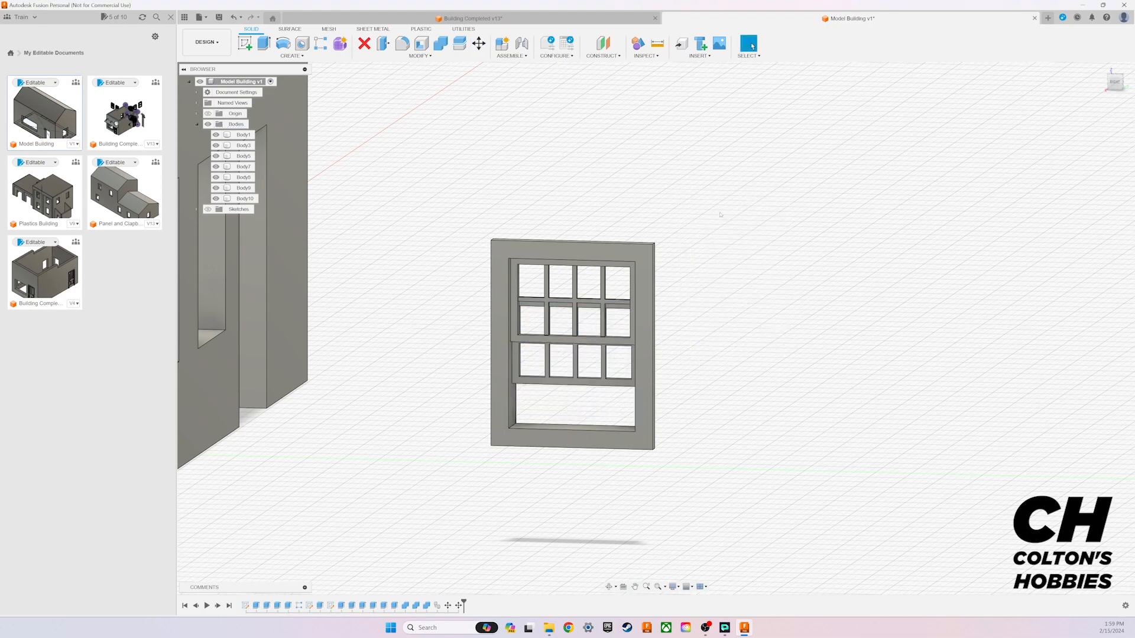
# Step: Create a copy of the three bodies of the partly open window and move it 19 mm along Y
pyautogui.moveTo(743, 208); pyautogui.dragTo(520, 437)
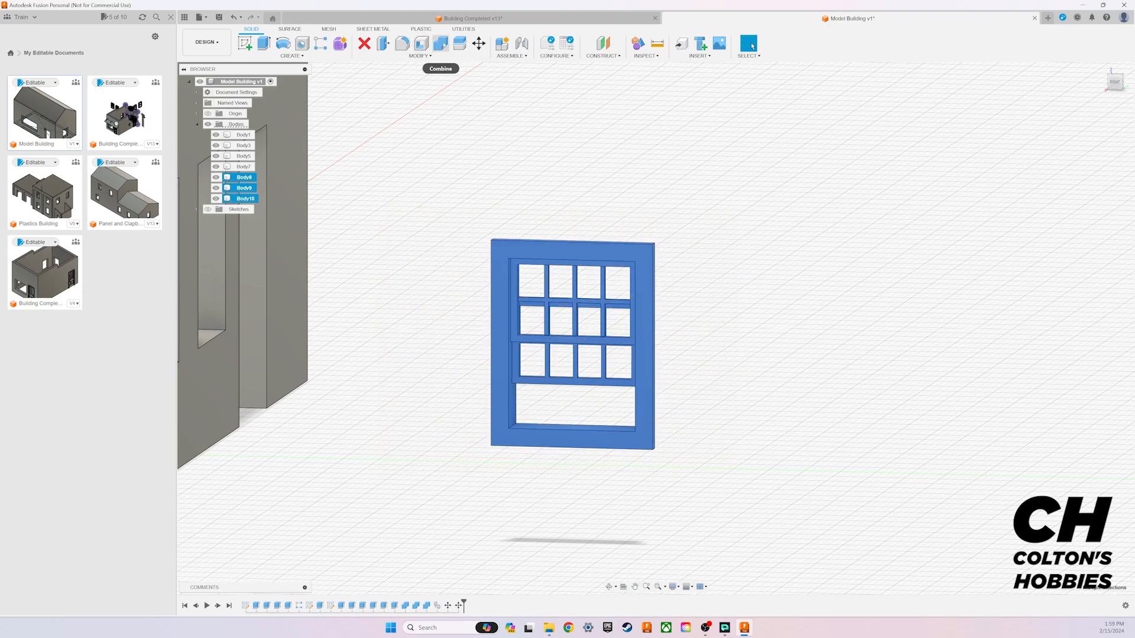
pyautogui.press('m')
pyautogui.click(724, 339)
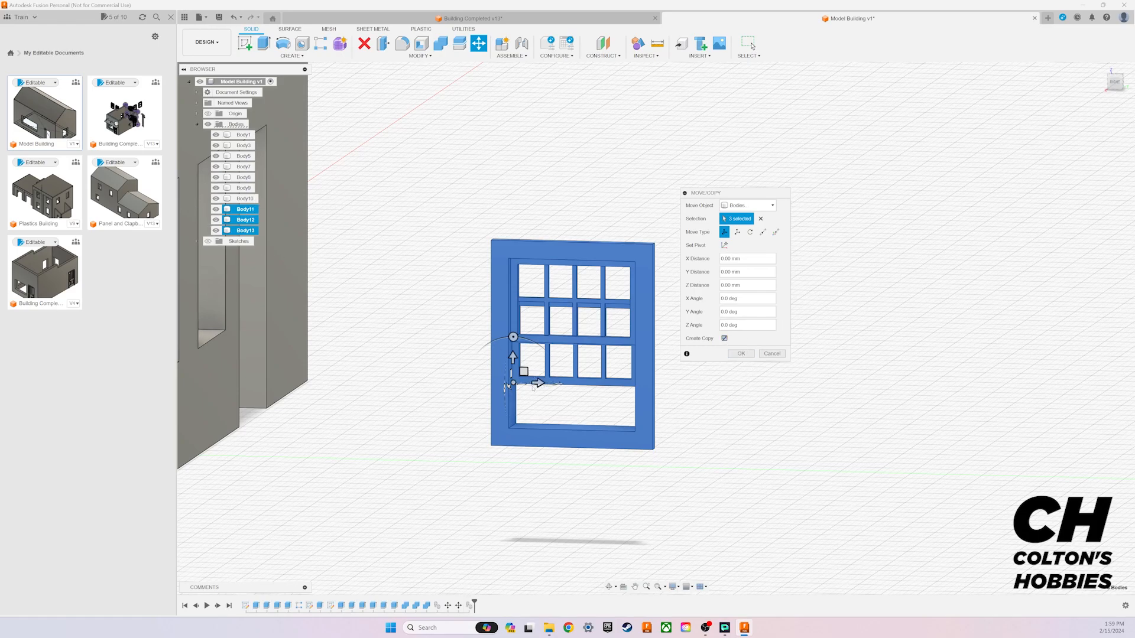
pyautogui.moveTo(538, 383); pyautogui.dragTo(801, 399)
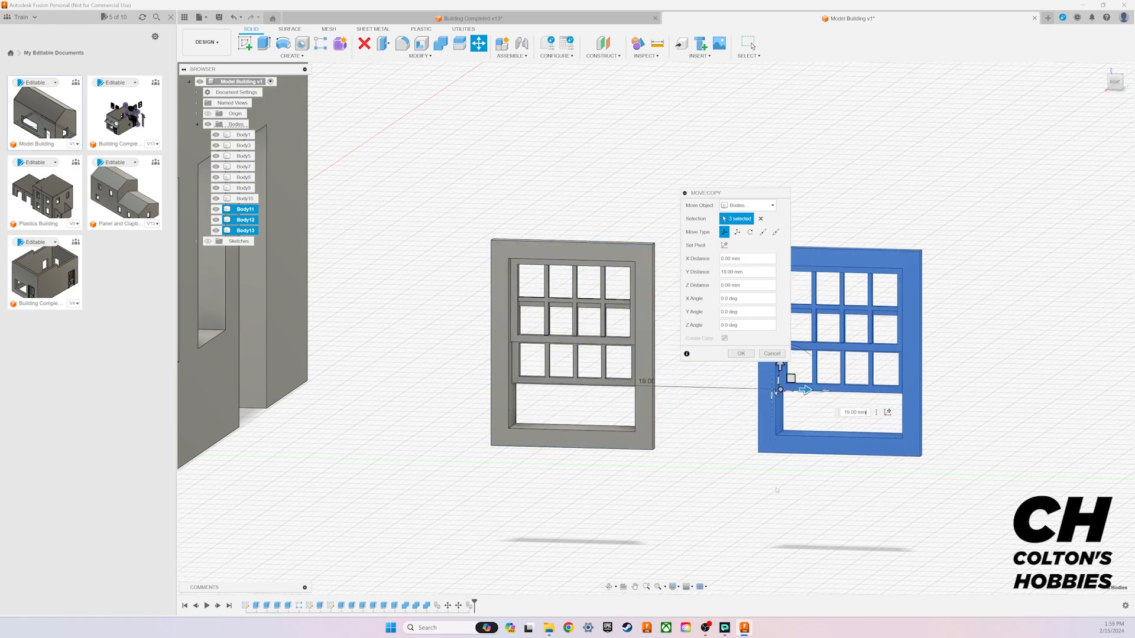
pyautogui.press('Return')
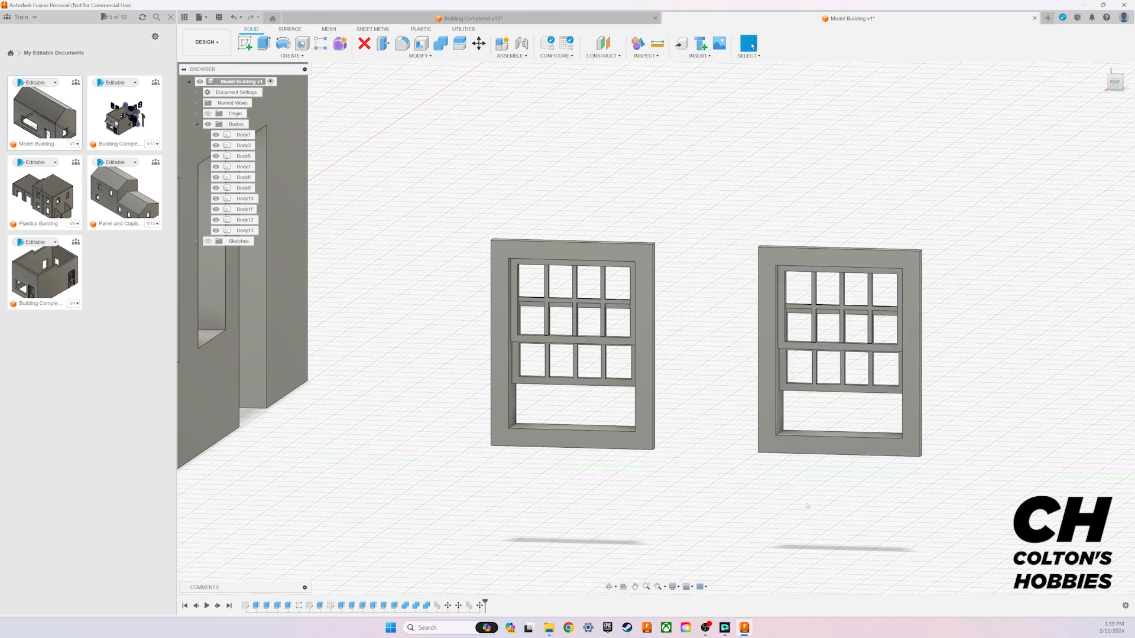
pyautogui.click(811, 384)
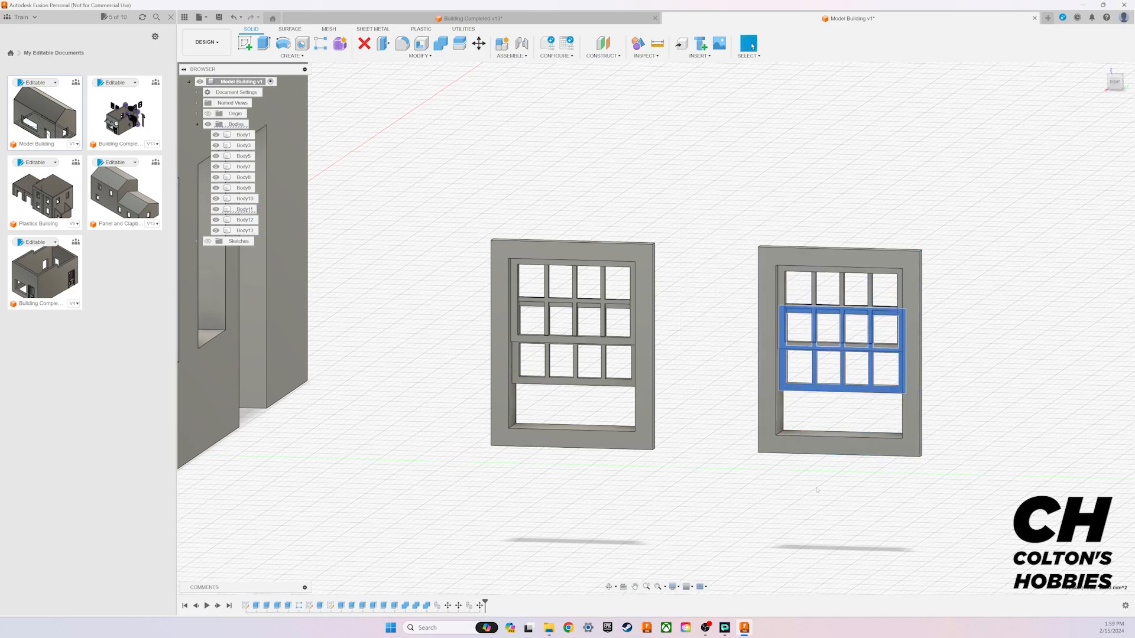
pyautogui.click(479, 43)
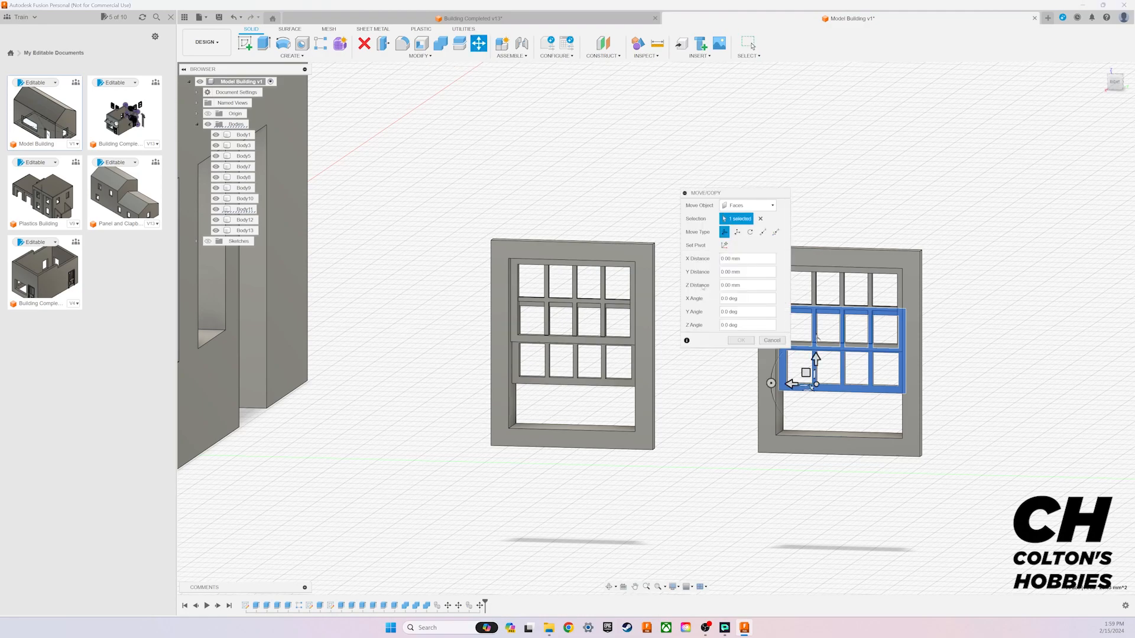
pyautogui.moveTo(815, 360); pyautogui.dragTo(826, 353)
pyautogui.press('Return')
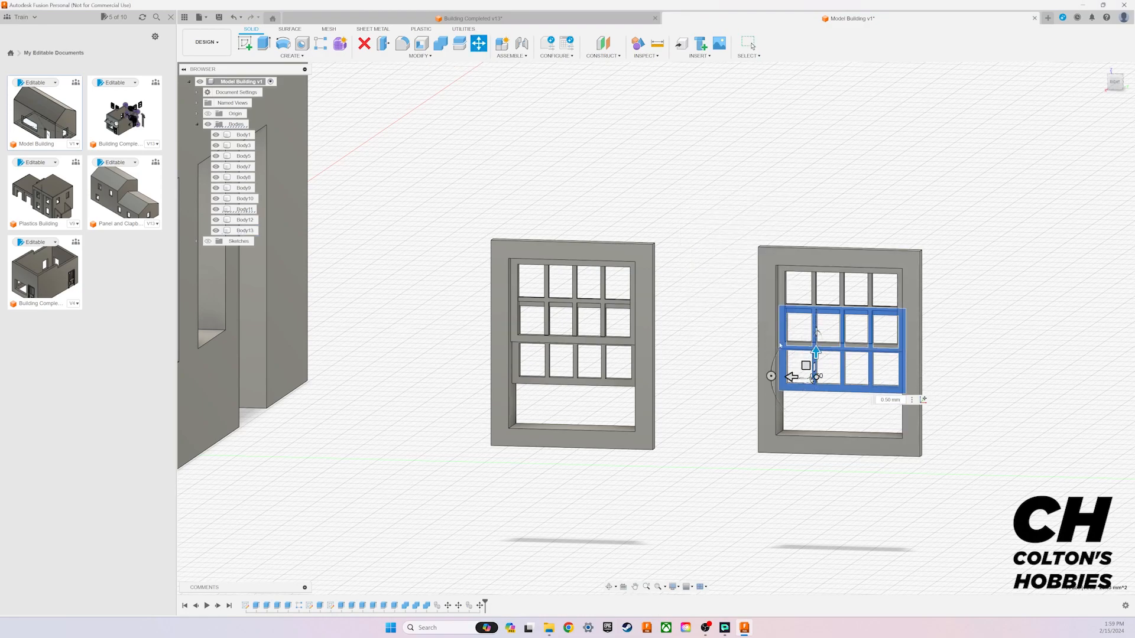
# Step: Move the lower sash body of the second copied window, farthest from the building, up 2 mm along Z
pyautogui.click(245, 210)
pyautogui.click(478, 43)
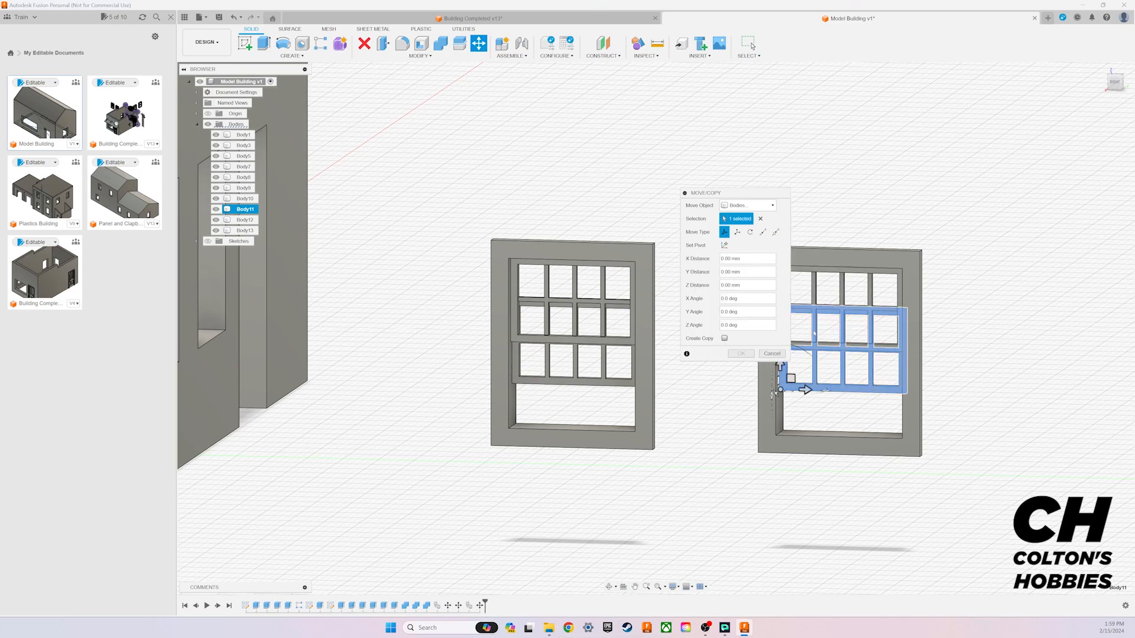
pyautogui.moveTo(739, 193); pyautogui.dragTo(1048, 201)
pyautogui.moveTo(780, 362); pyautogui.dragTo(790, 335)
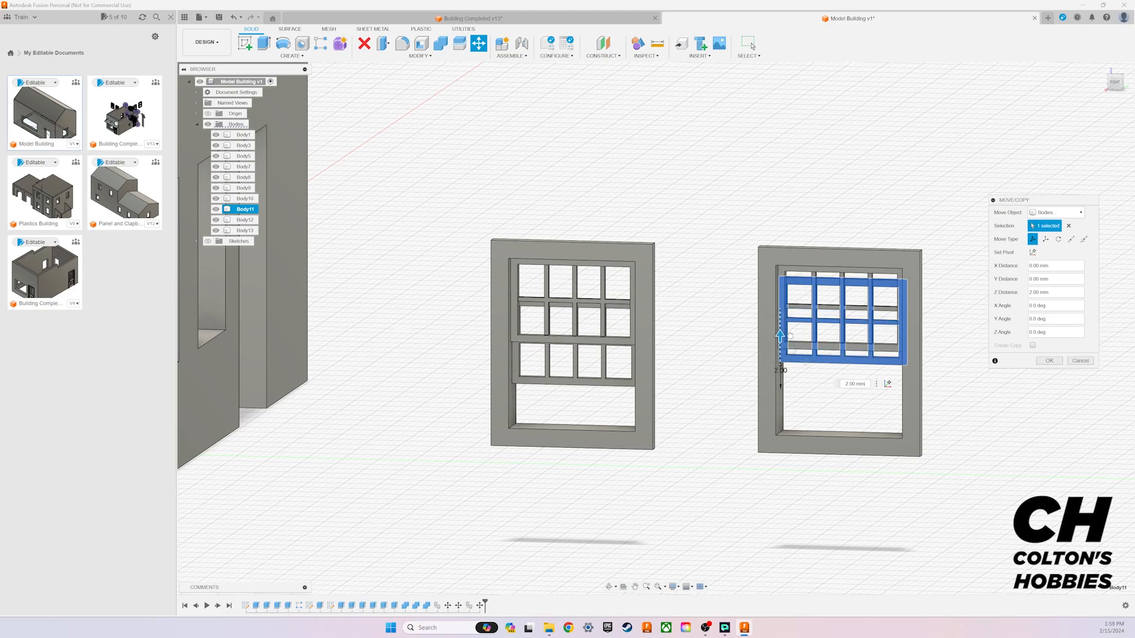
pyautogui.click(1049, 361)
# Step: Combine the frame and sash bodies of each of the two copied windows into one joined body per window
pyautogui.moveTo(669, 341); pyautogui.dragTo(376, 531)
pyautogui.click(441, 43)
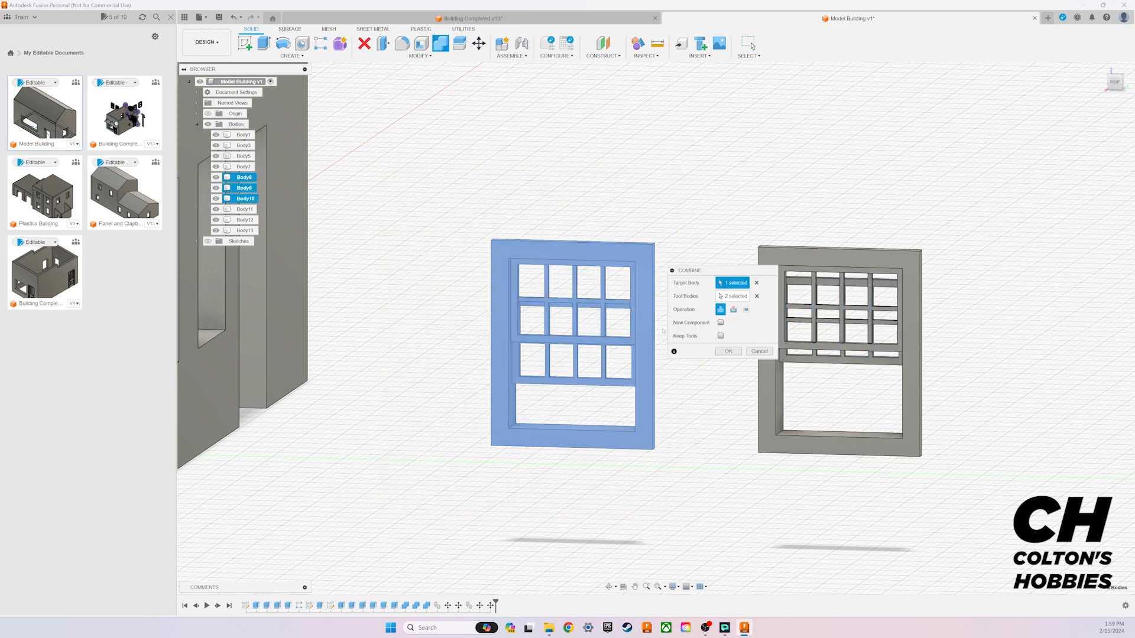
pyautogui.click(728, 351)
pyautogui.moveTo(1003, 246); pyautogui.dragTo(701, 544)
pyautogui.click(440, 43)
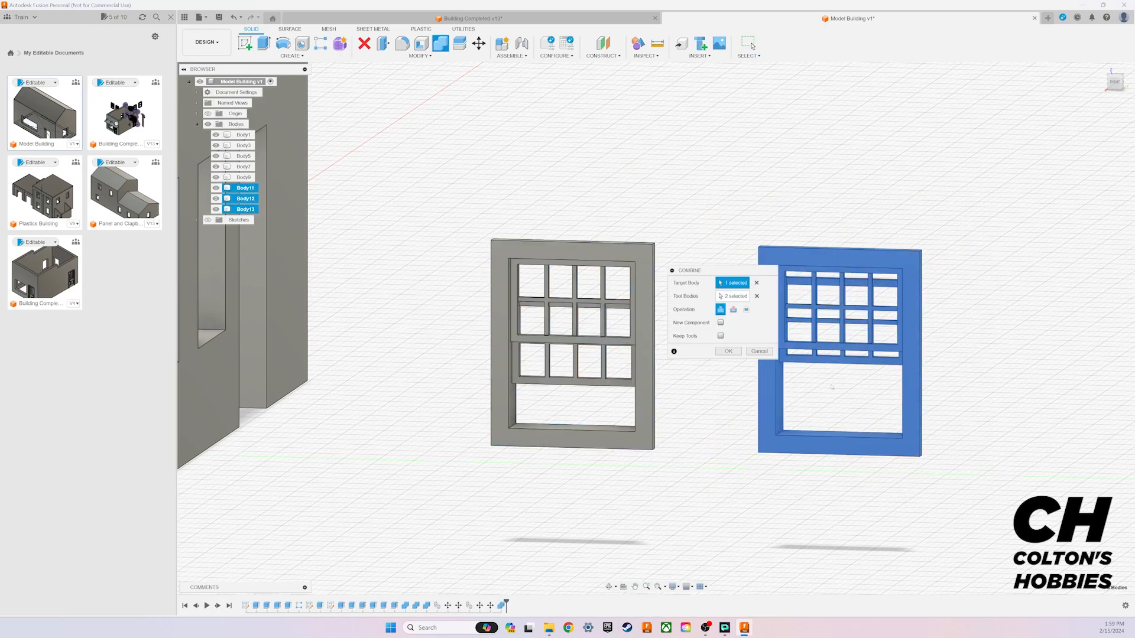
pyautogui.click(728, 351)
# Step: Combine the frame and both sash bodies of the window fitted in the building wall into one joined body
pyautogui.scroll(-5, 702, 434)
pyautogui.moveTo(635, 296); pyautogui.dragTo(719, 315, button='middle')
pyautogui.click(765, 399)
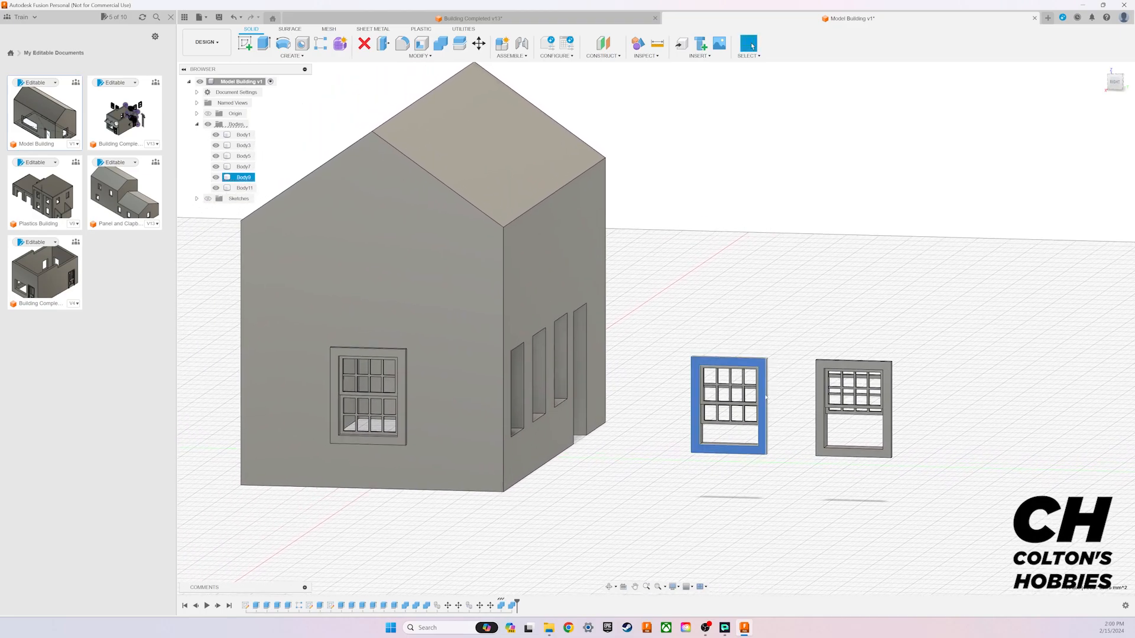
pyautogui.click(245, 188)
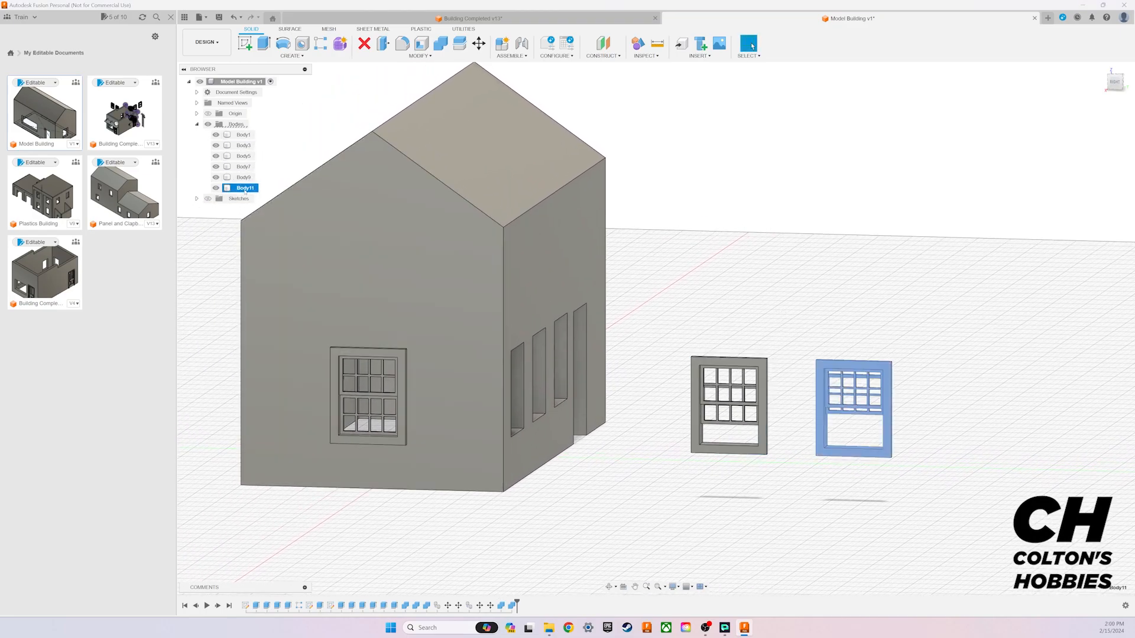
pyautogui.click(244, 178)
pyautogui.click(244, 166)
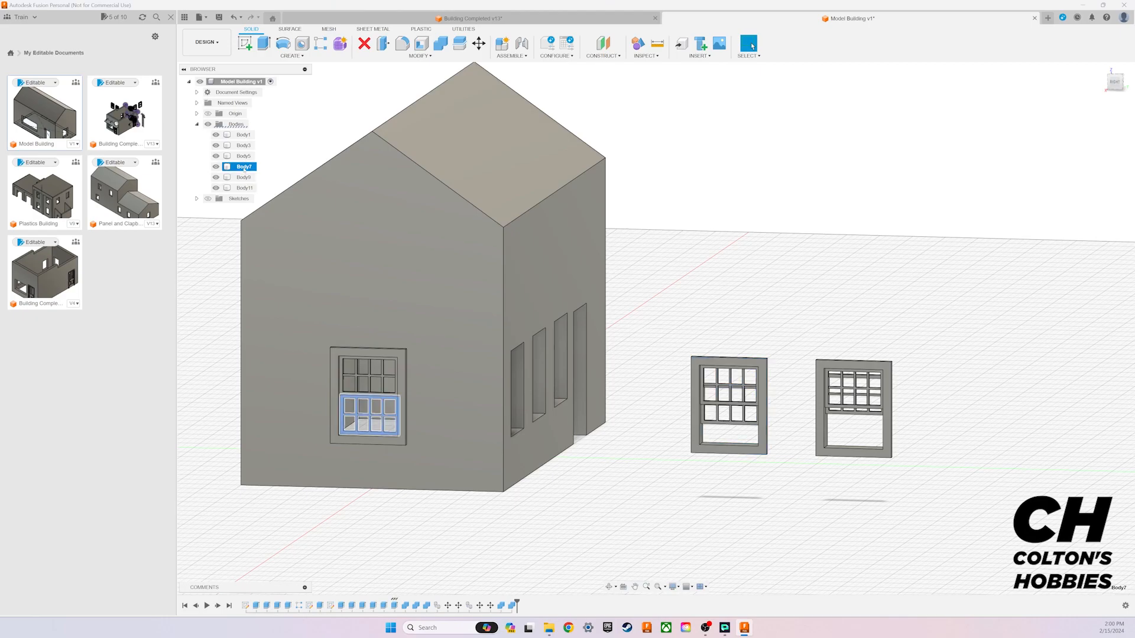
pyautogui.click(244, 156)
pyautogui.click(242, 146)
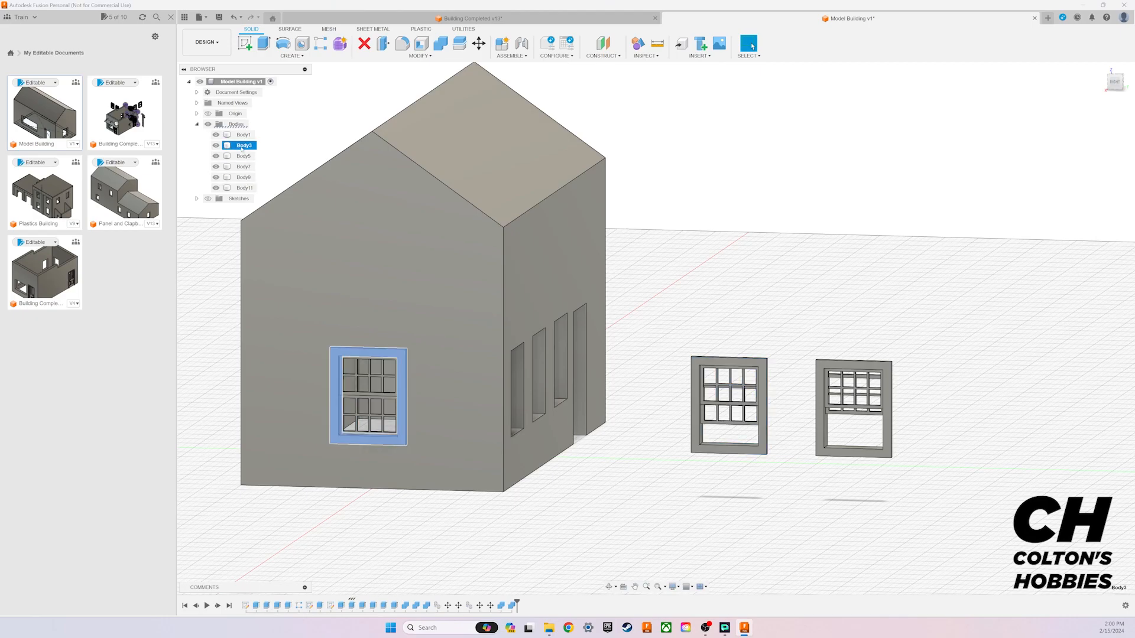
pyautogui.click(244, 156)
pyautogui.click(244, 167)
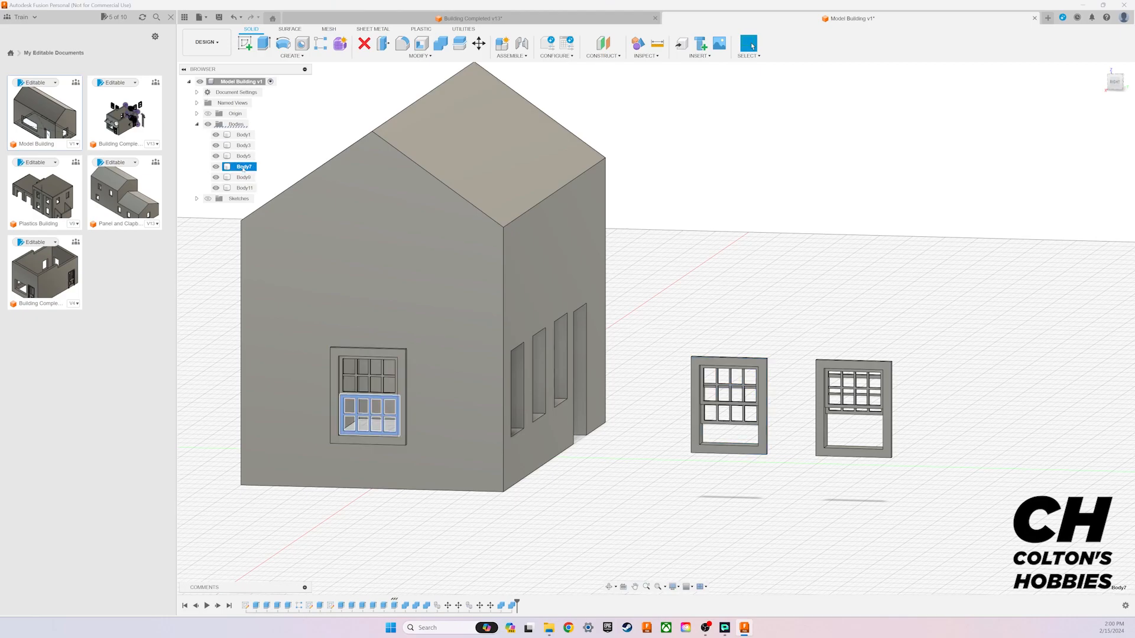
pyautogui.keyDown('shift'); pyautogui.click(243, 146); pyautogui.keyUp('shift')
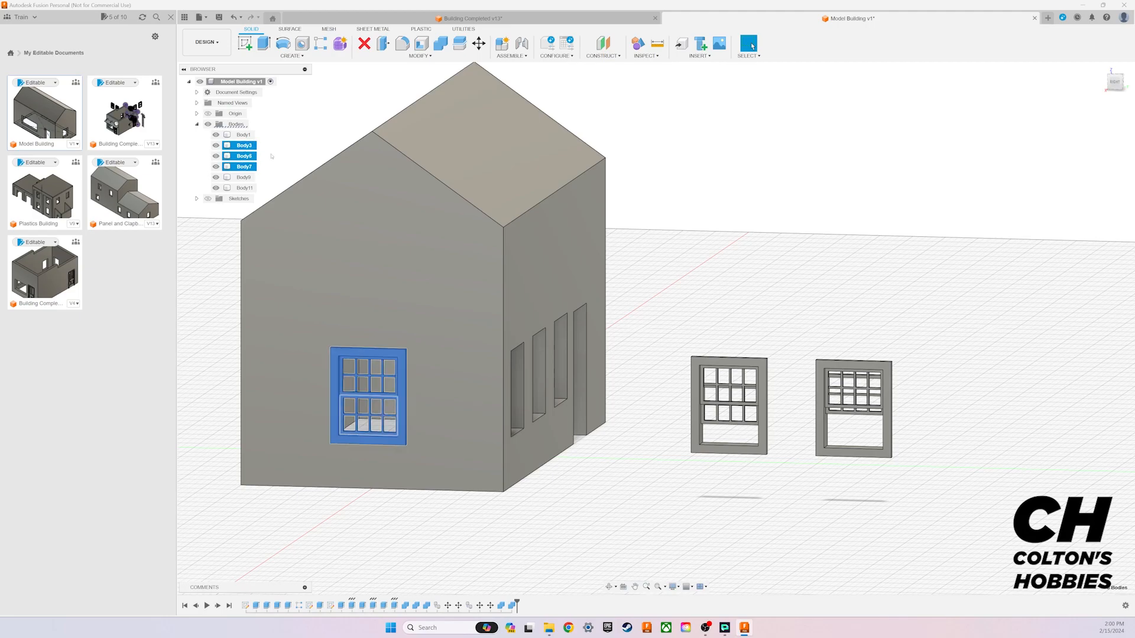
pyautogui.click(440, 43)
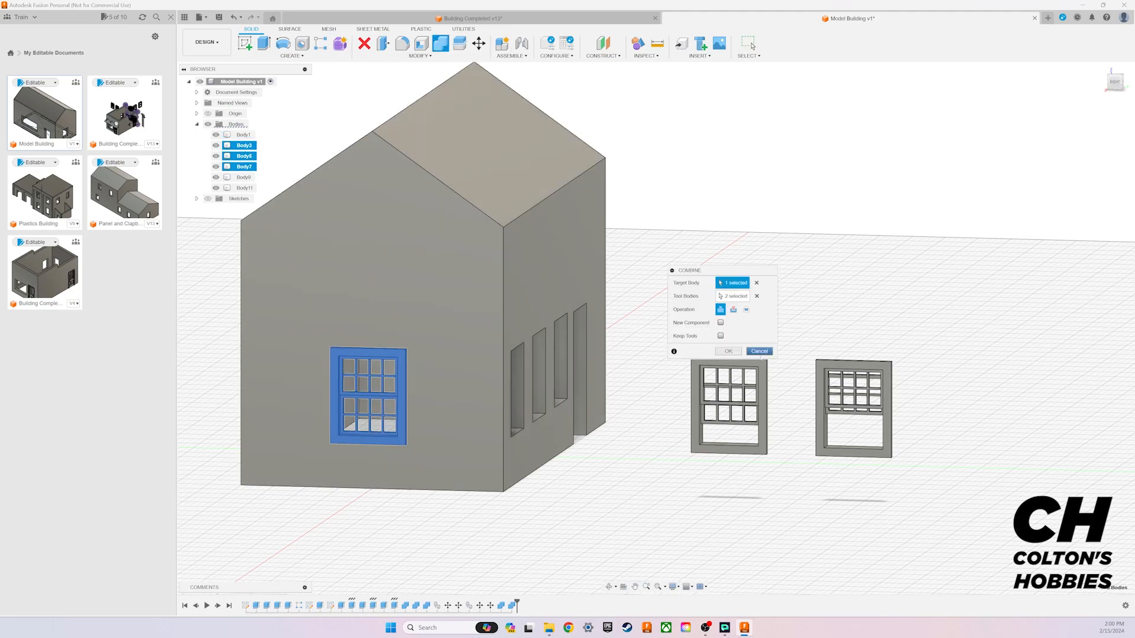
pyautogui.click(728, 352)
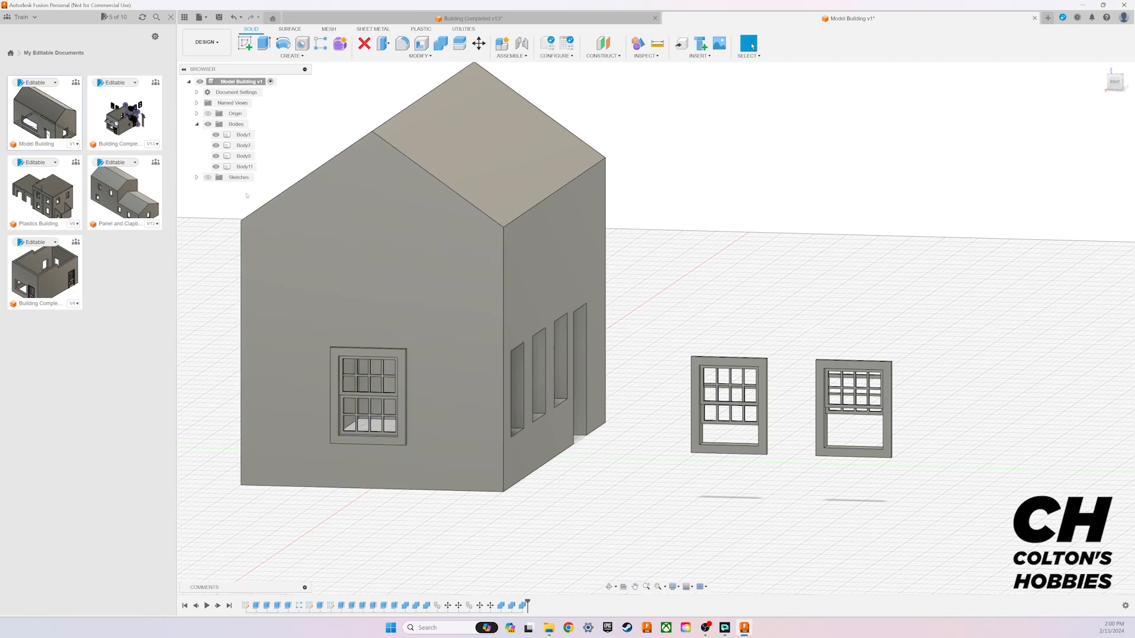
# Step: Set up a 3D print export of the window copy farthest from the building as STL (Binary), without sending it to a print utility
pyautogui.click(239, 156)
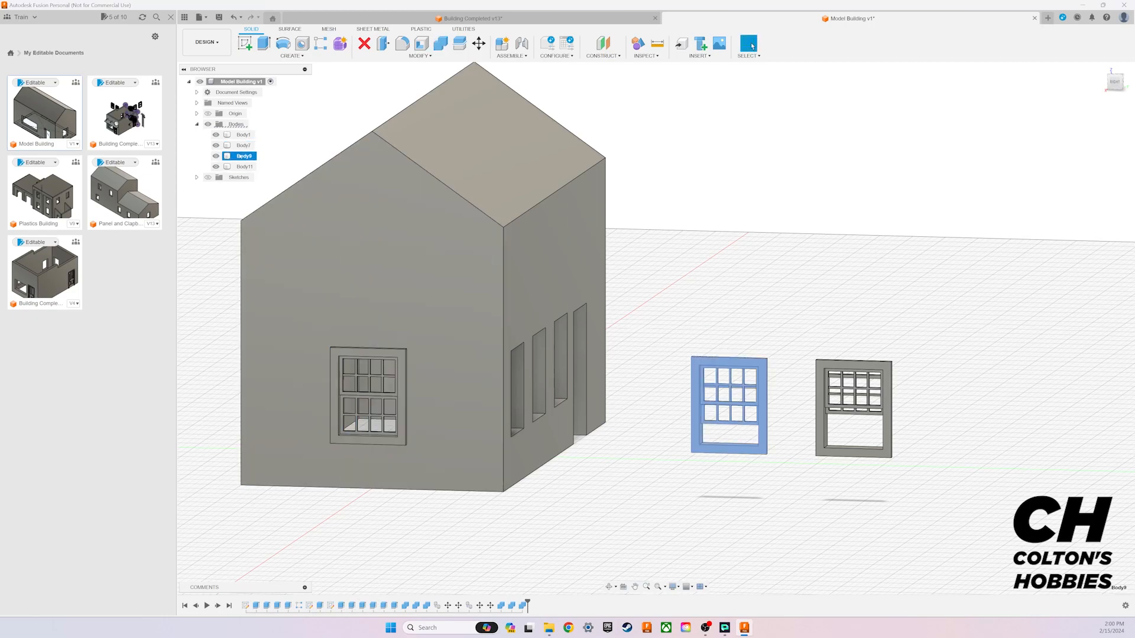
pyautogui.click(242, 166)
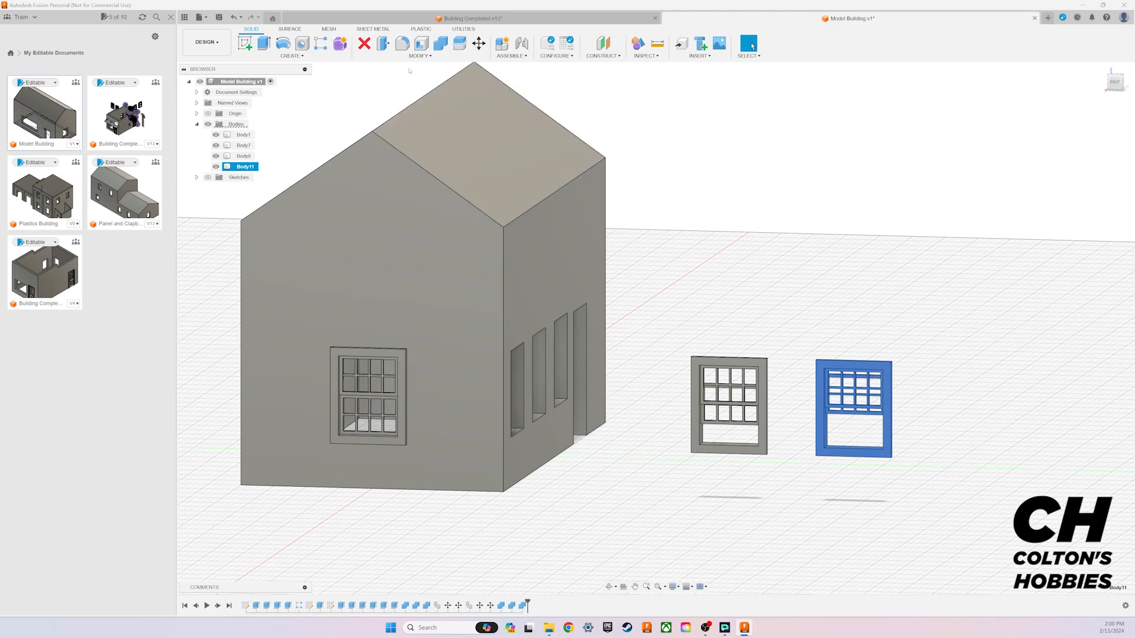
pyautogui.click(463, 29)
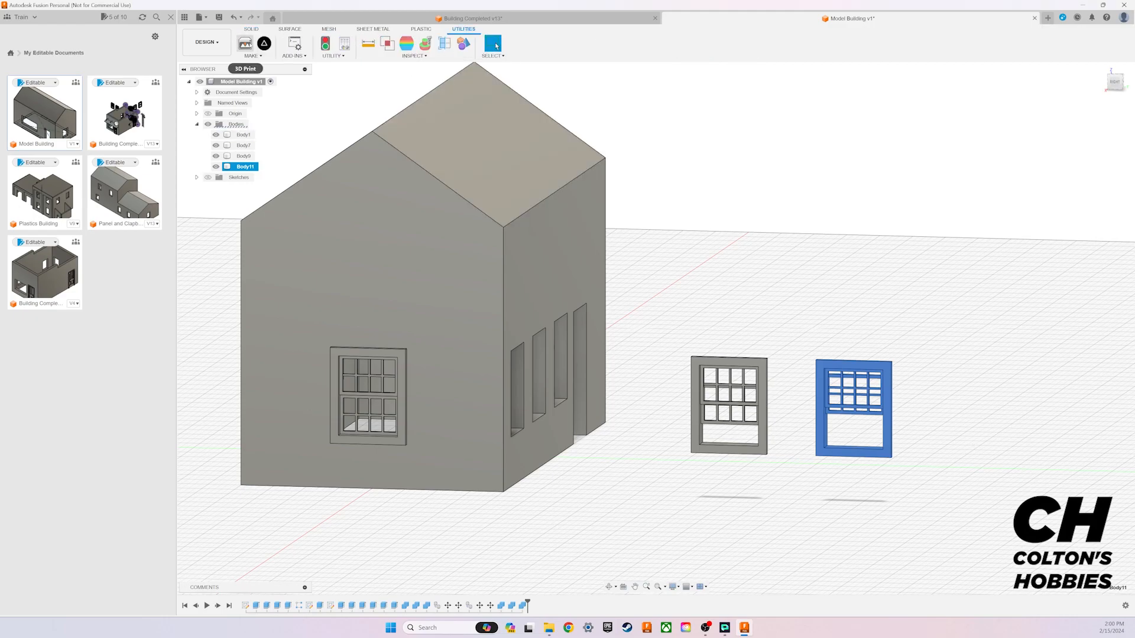
pyautogui.click(247, 45)
pyautogui.moveTo(1057, 105); pyautogui.dragTo(764, 115)
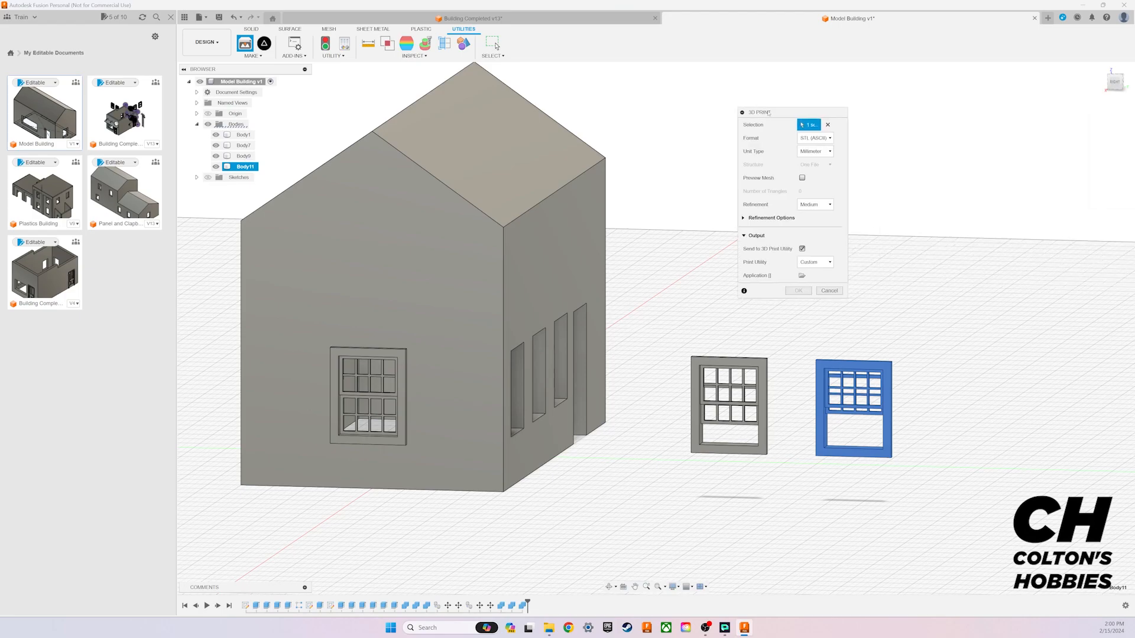
pyautogui.click(807, 140)
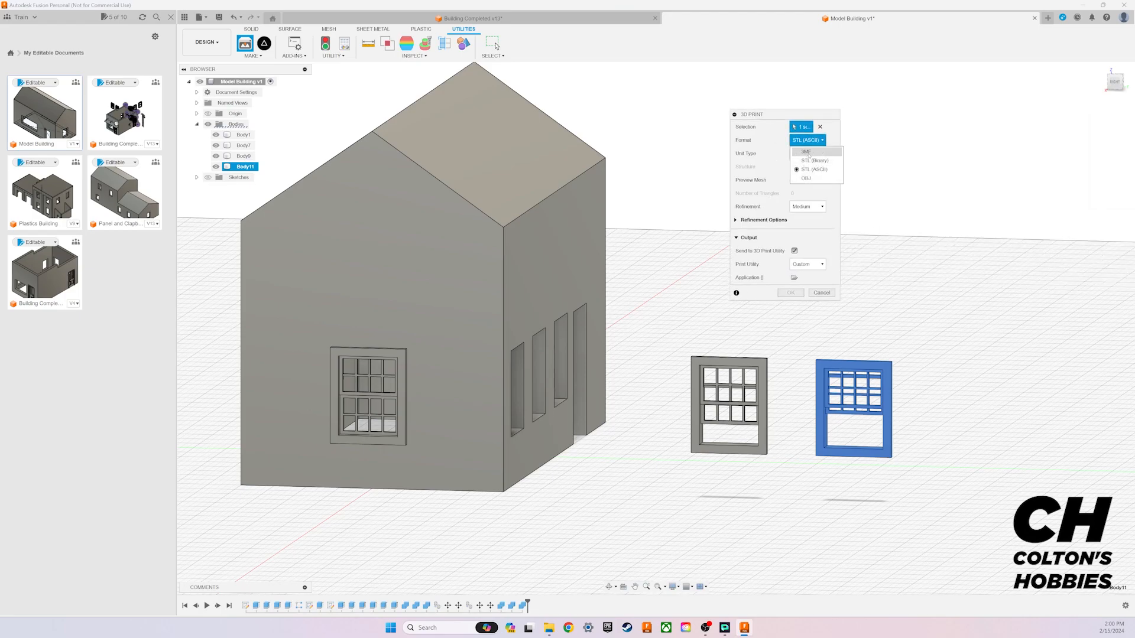
pyautogui.click(816, 175)
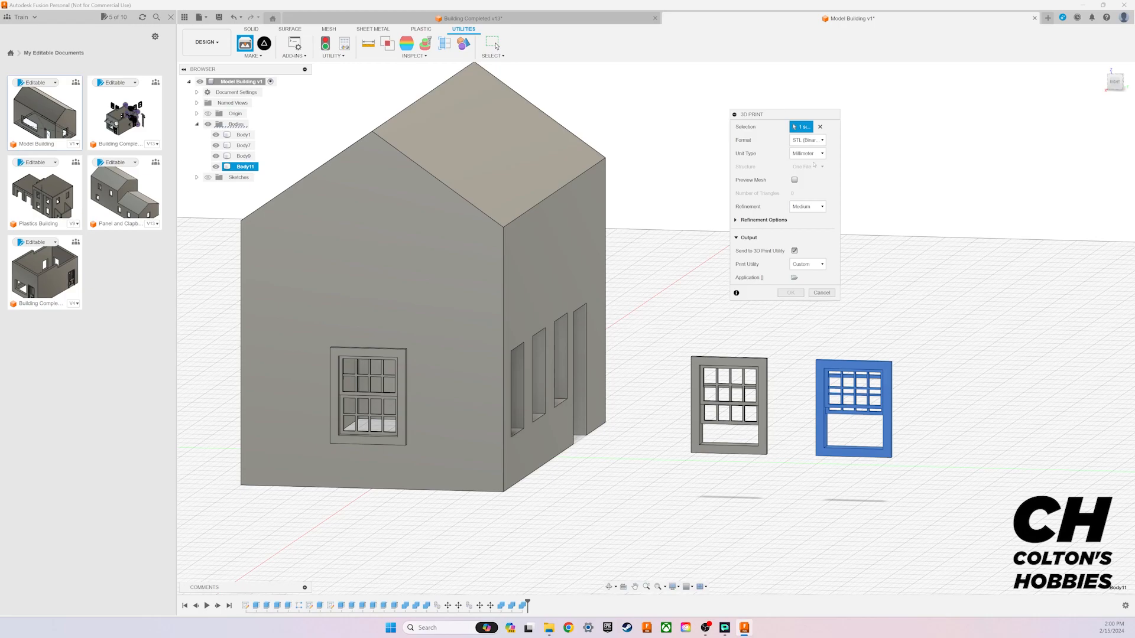
pyautogui.click(795, 251)
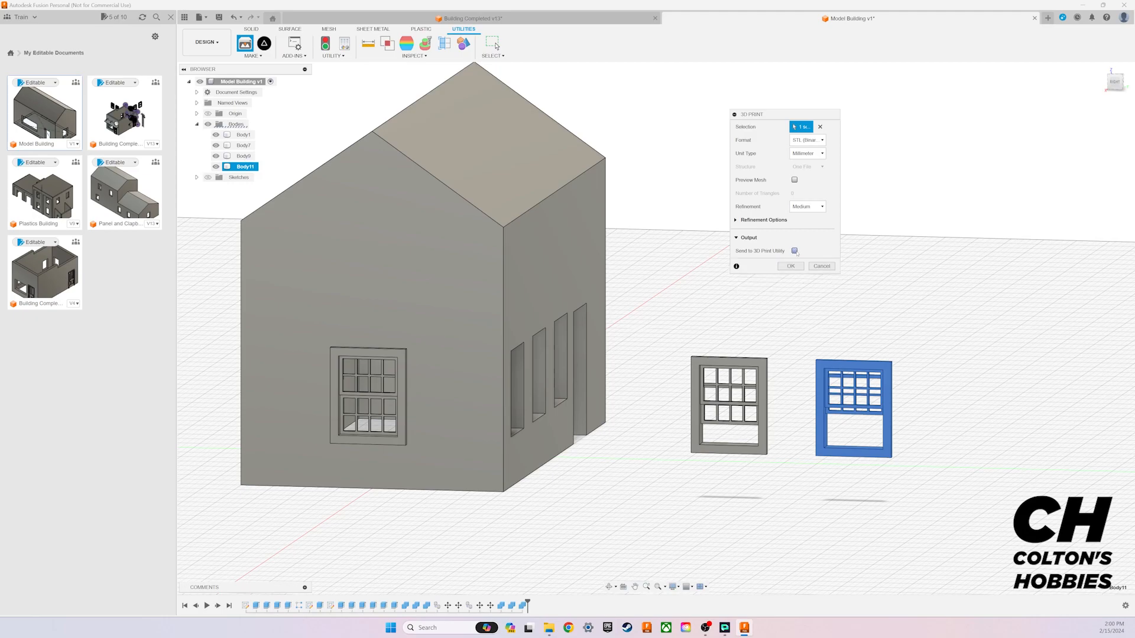
pyautogui.click(807, 206)
pyautogui.click(808, 208)
pyautogui.click(790, 266)
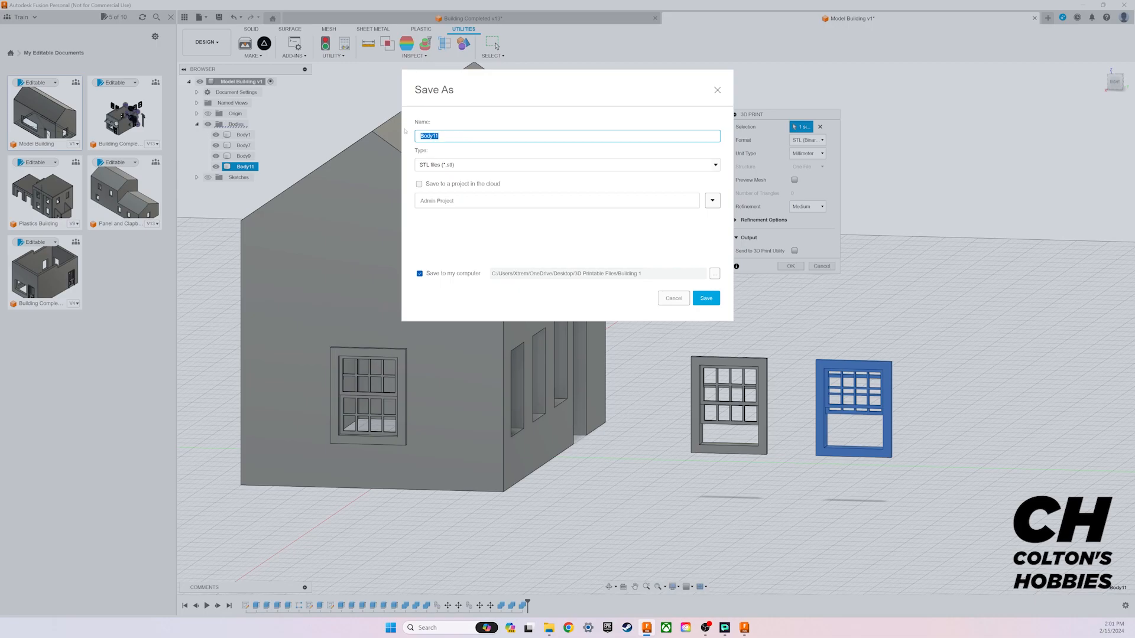
# Step: Save the exported window mesh to the computer as "Window open"
pyautogui.press('BackSpace')
pyautogui.write('Window open')
pyautogui.click(706, 298)
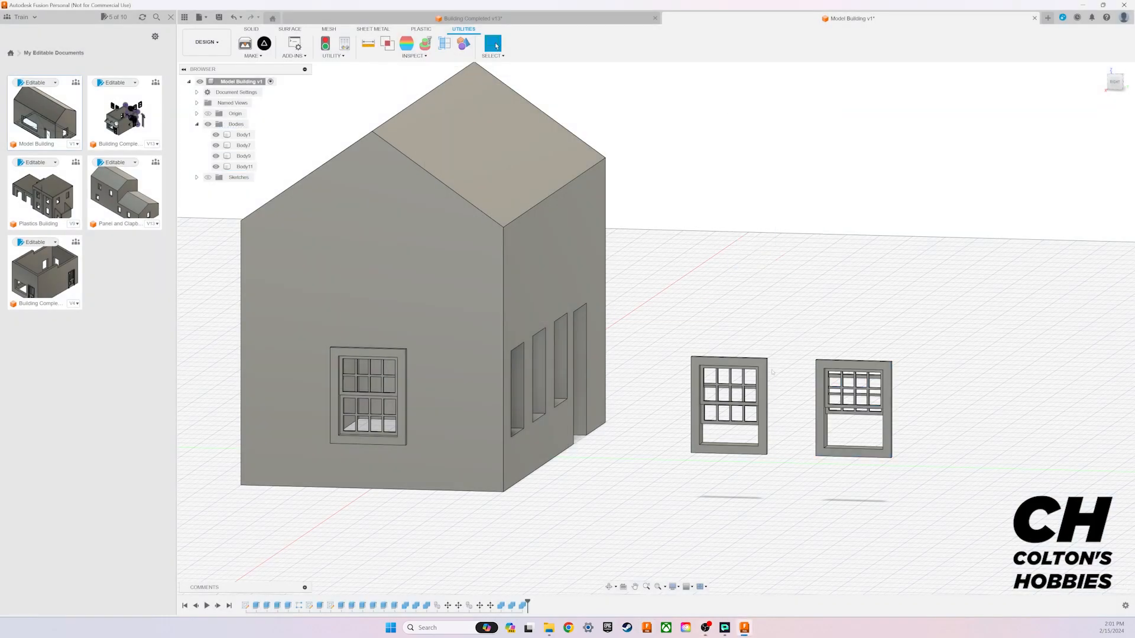
# Step: Export the window copy nearest the building as a binary STL and save it to the computer under its own window name
pyautogui.click(763, 365)
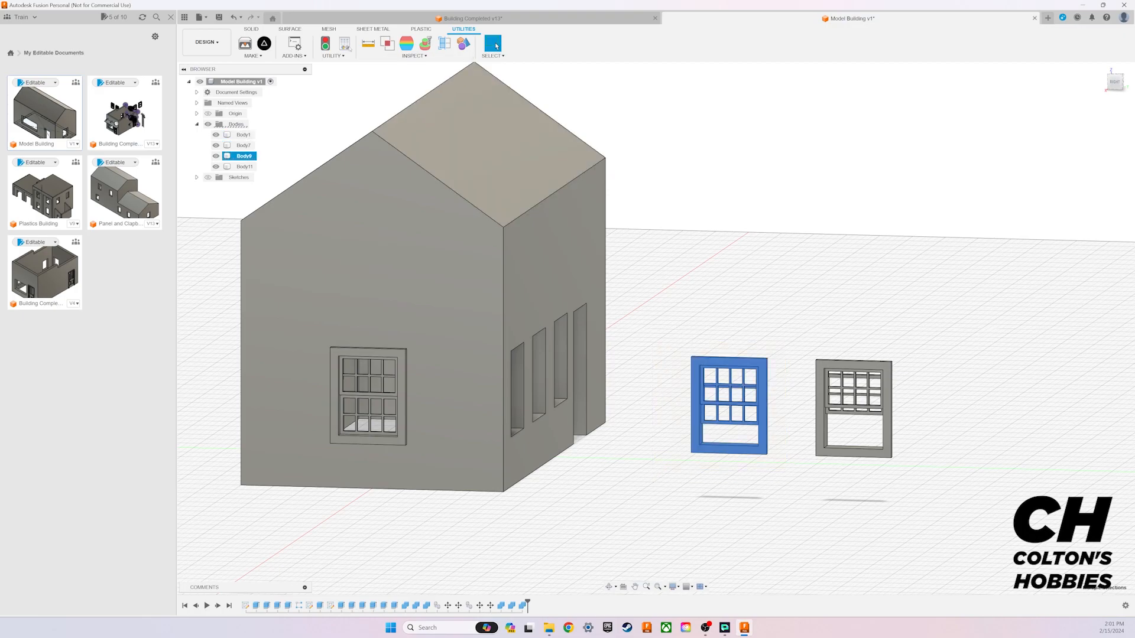
pyautogui.click(245, 43)
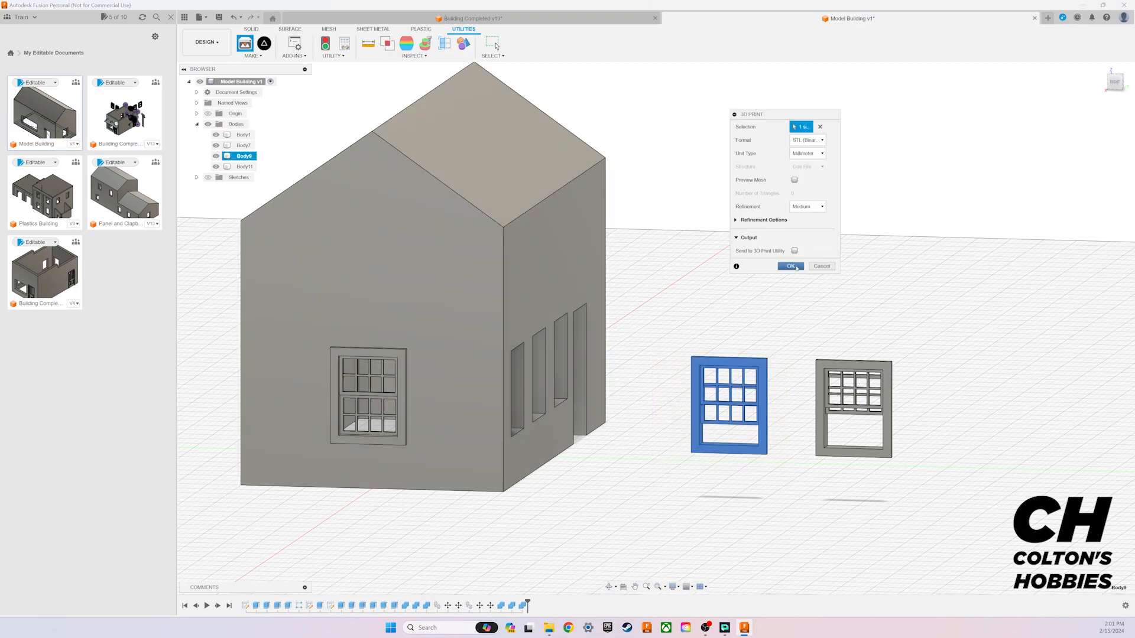
pyautogui.click(792, 267)
pyautogui.write('Window p')
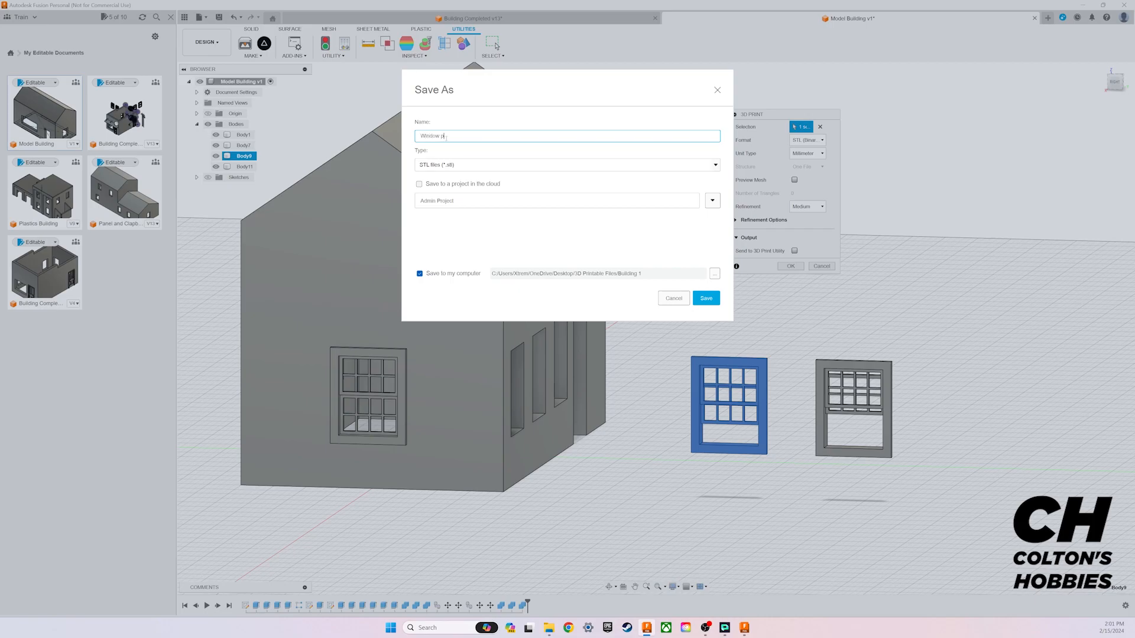
pyautogui.write('anhalf')
pyautogui.click(707, 298)
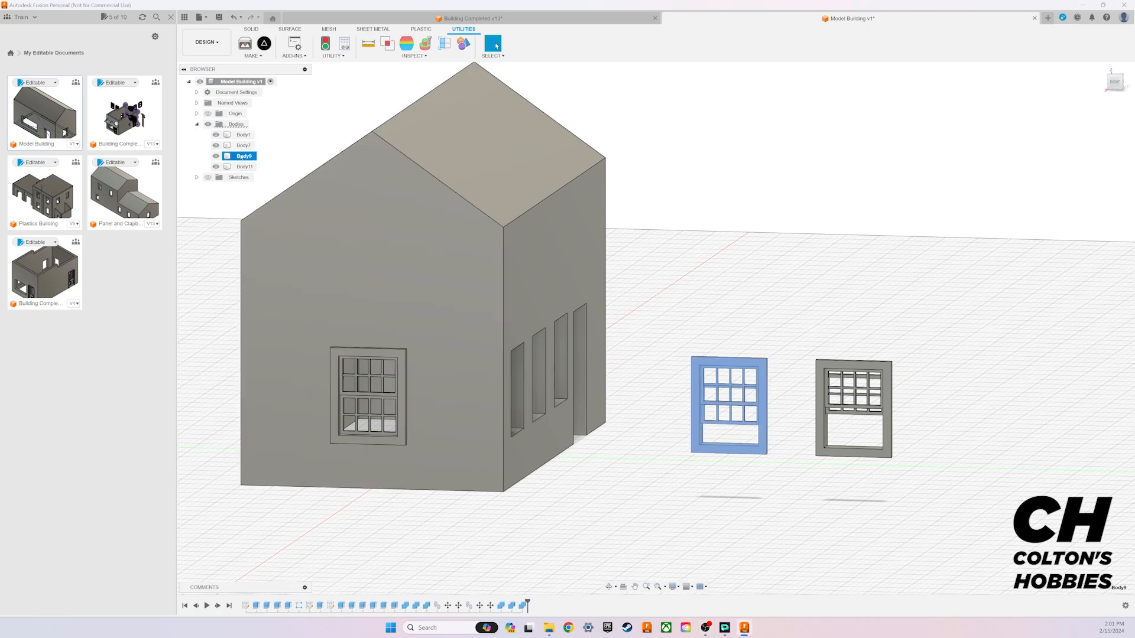
# Step: Export the window fitted in the building wall as a binary STL and save it to the computer as "window closed"
pyautogui.click(243, 134)
pyautogui.click(243, 145)
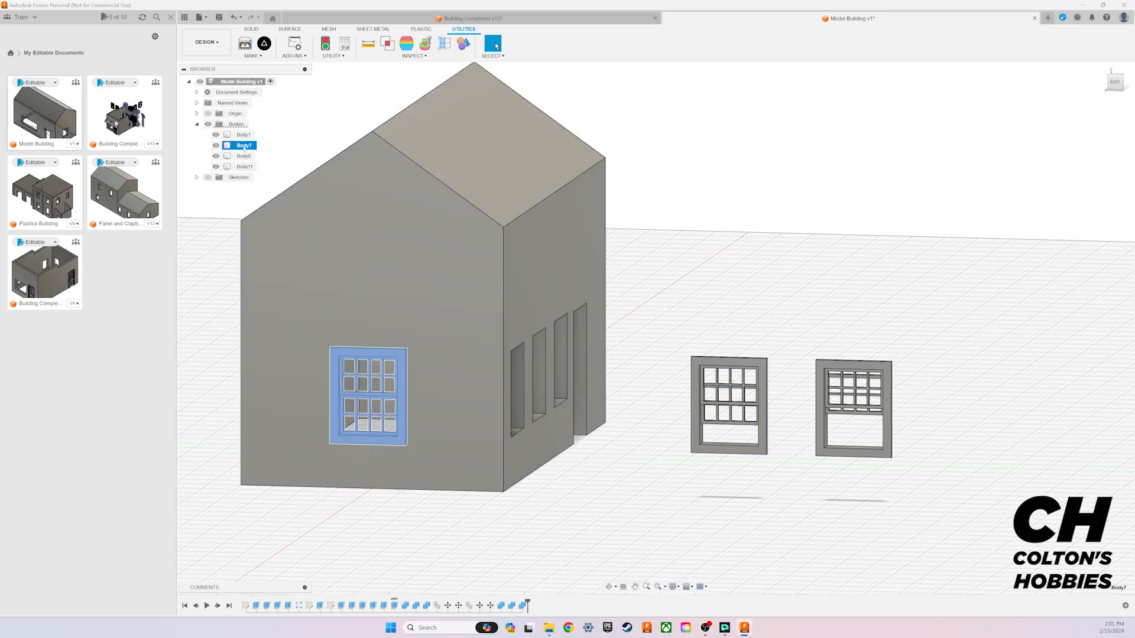
pyautogui.click(245, 43)
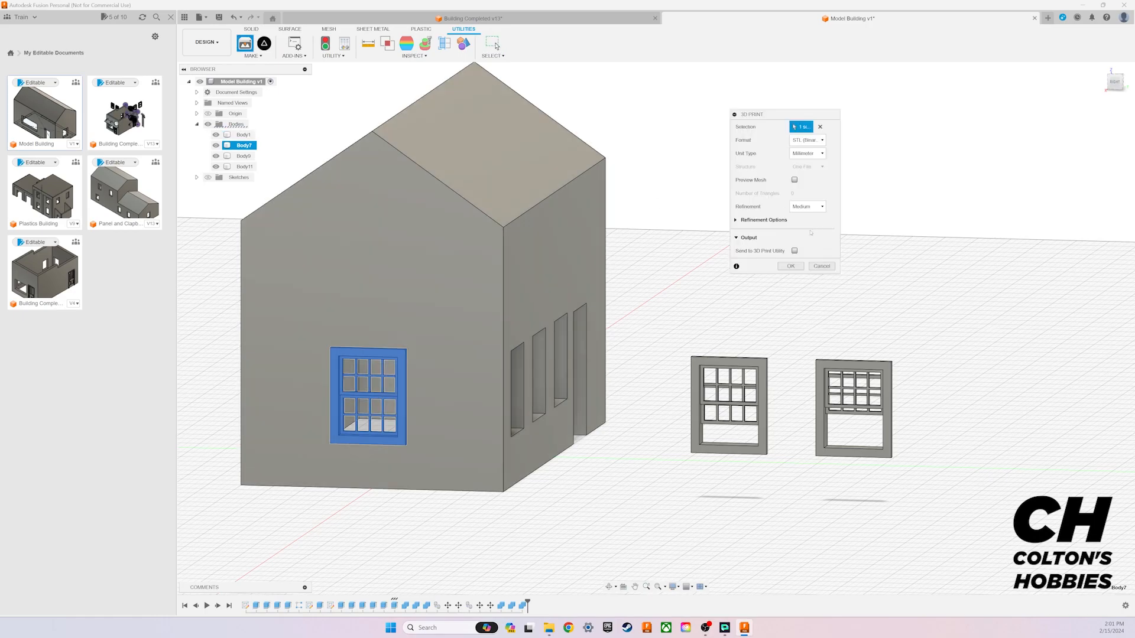
pyautogui.click(790, 266)
pyautogui.write('window closed')
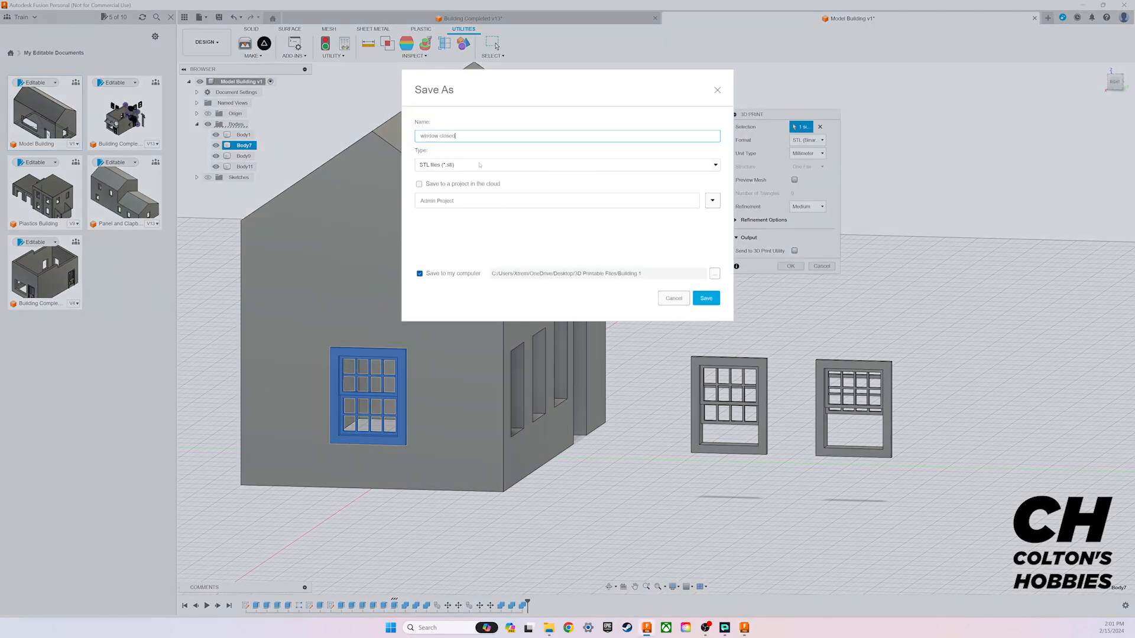
pyautogui.click(706, 298)
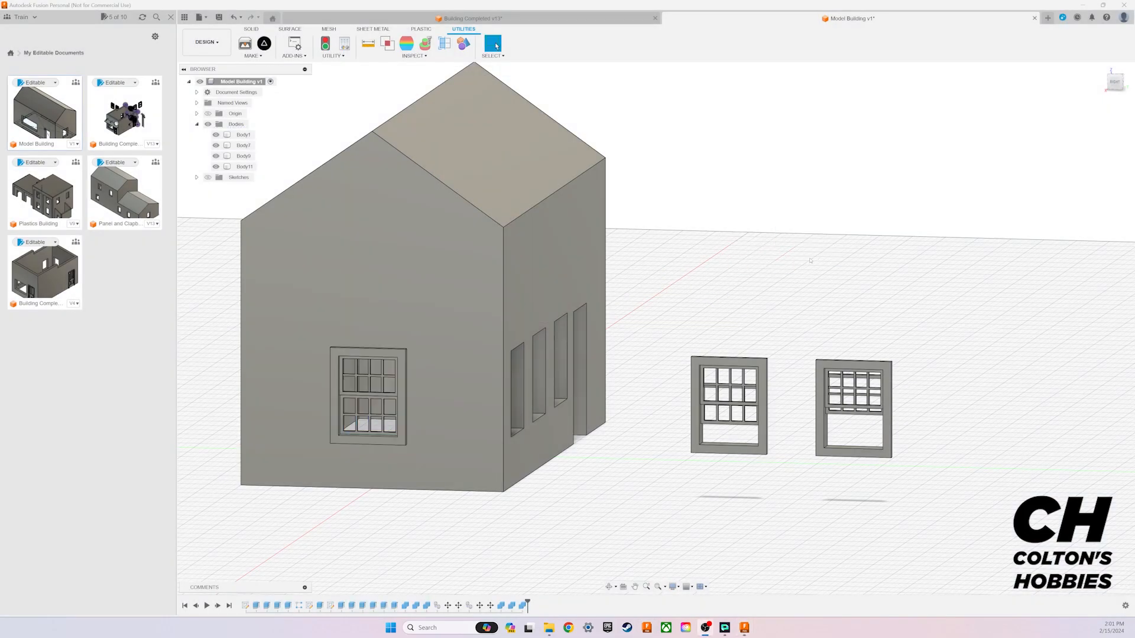
# Step: Look over the finished shop in the Building Completed design, then return to the Model Building design
pyautogui.moveTo(1111, 87)
pyautogui.mouseDown()
pyautogui.moveTo(1049, 91)
pyautogui.moveTo(1112, 100)
pyautogui.mouseUp()
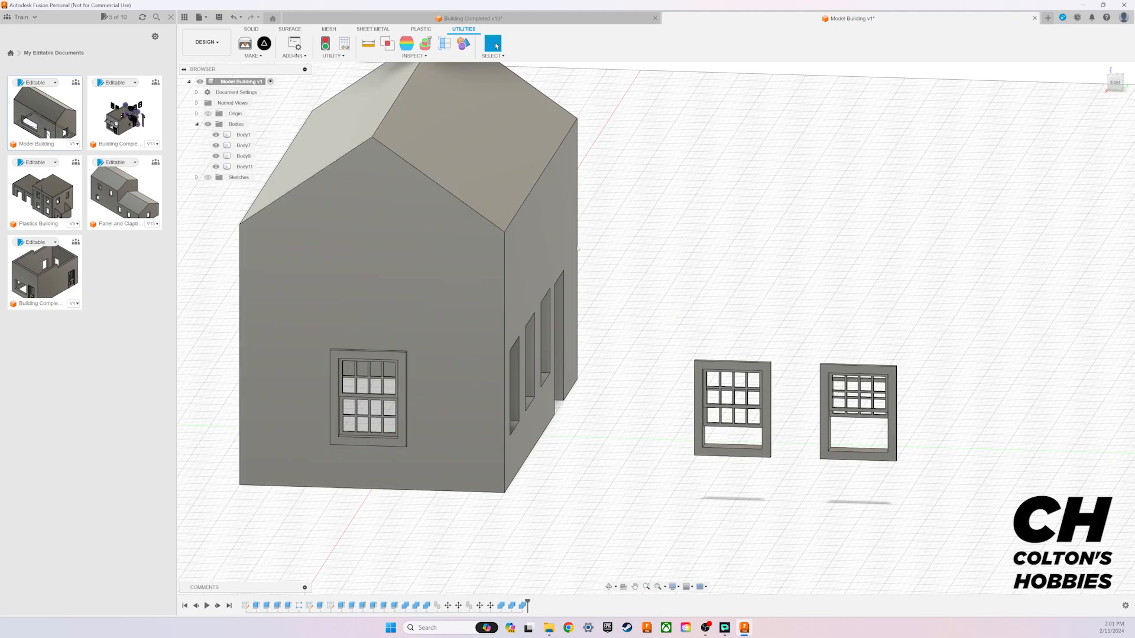
pyautogui.click(470, 19)
pyautogui.moveTo(1112, 86); pyautogui.dragTo(1009, 80)
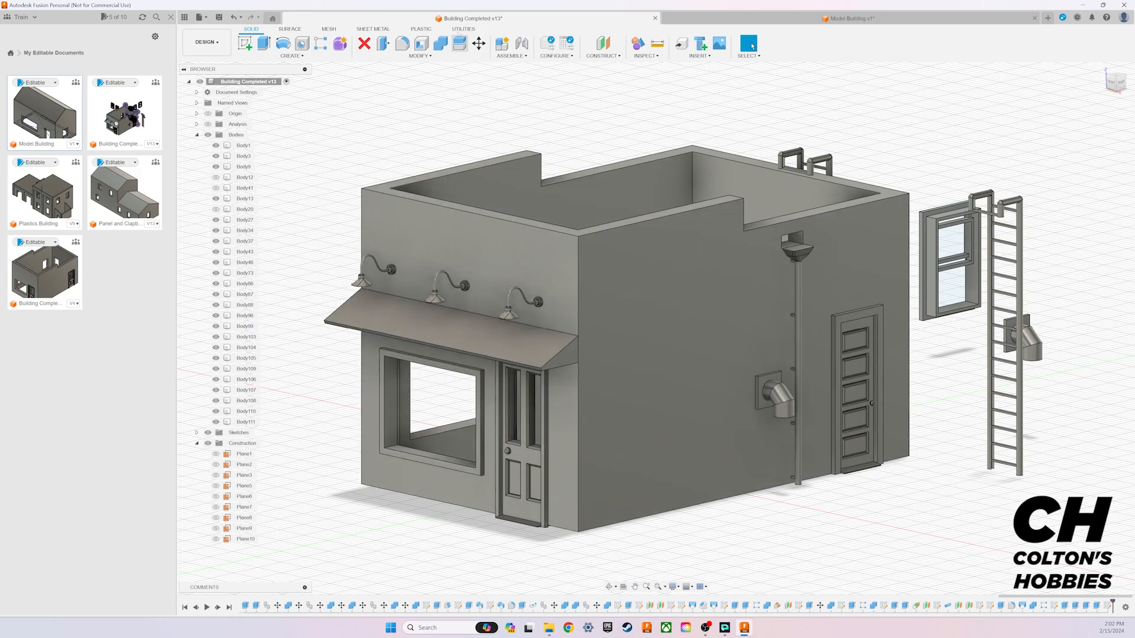
pyautogui.click(683, 16)
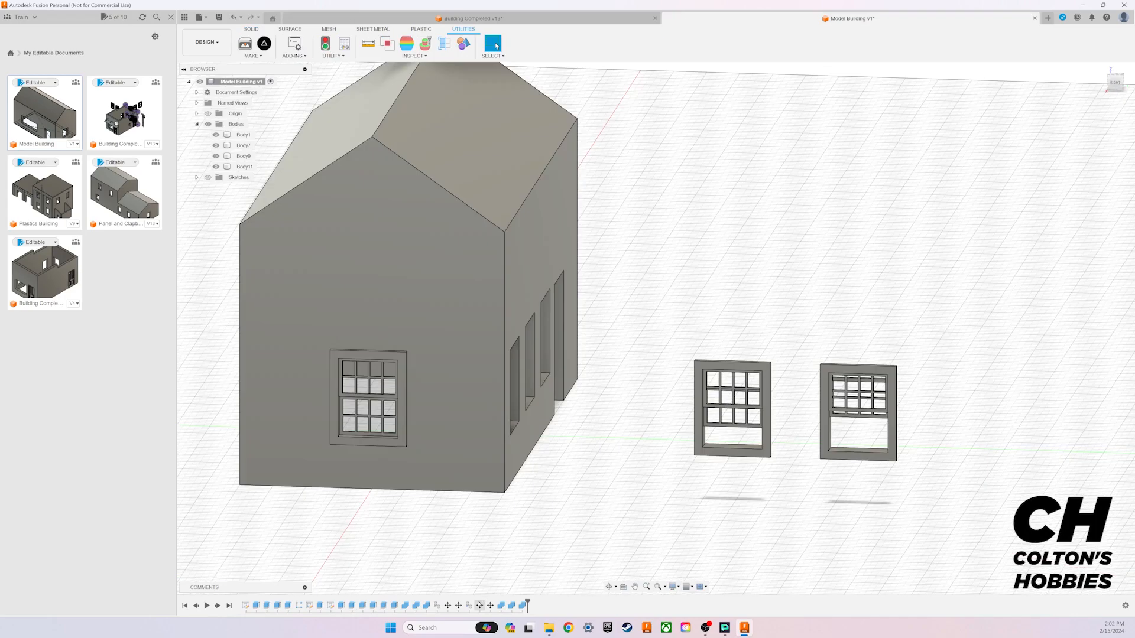
# Step: Open the sketch containing the window frame and grid bars on the building's gable wall for editing
pyautogui.doubleClick(330, 606)
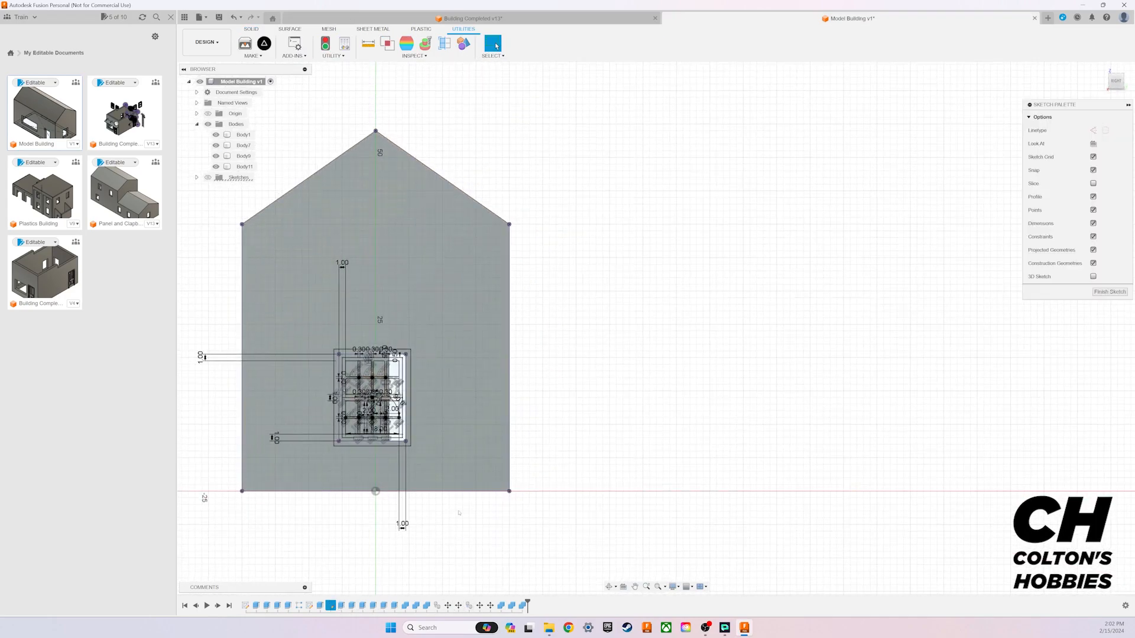
pyautogui.scroll(6, 314, 390)
pyautogui.scroll(1, 314, 390)
pyautogui.moveTo(367, 386); pyautogui.dragTo(316, 344, button='middle')
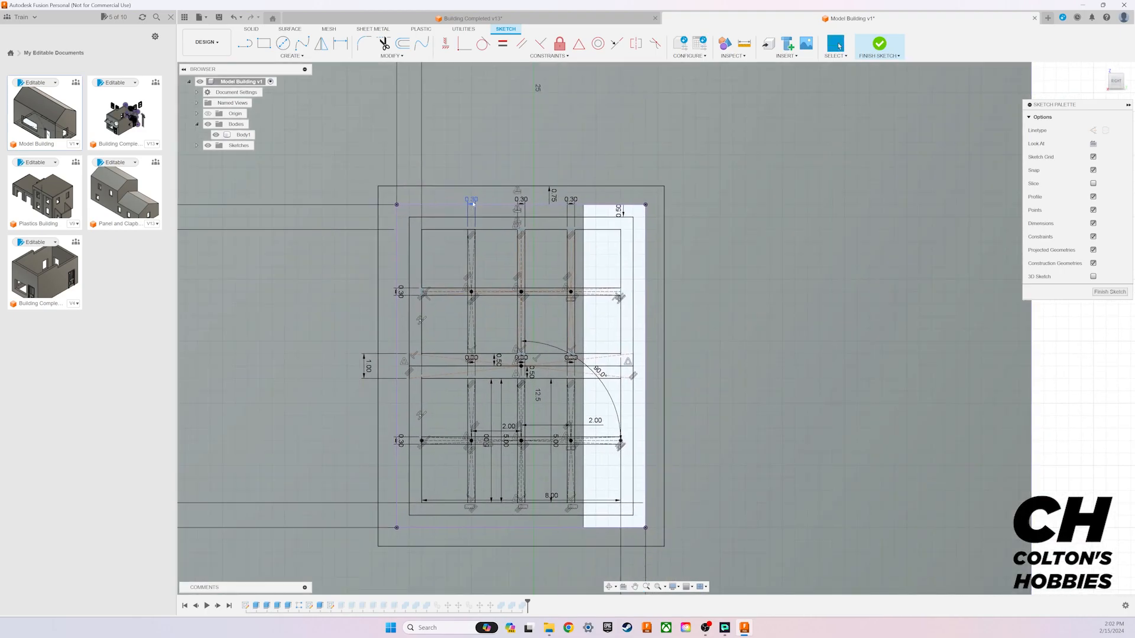
# Step: Add a user parameter named Windowgrid in mm with the expression 0.3
pyautogui.click(390, 56)
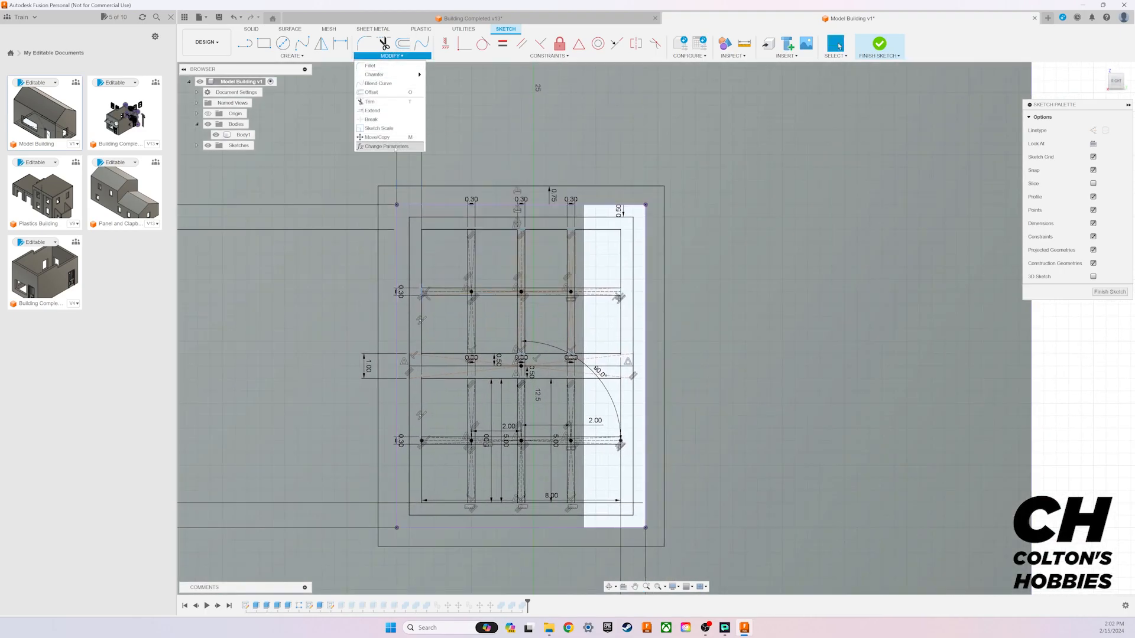
pyautogui.click(390, 146)
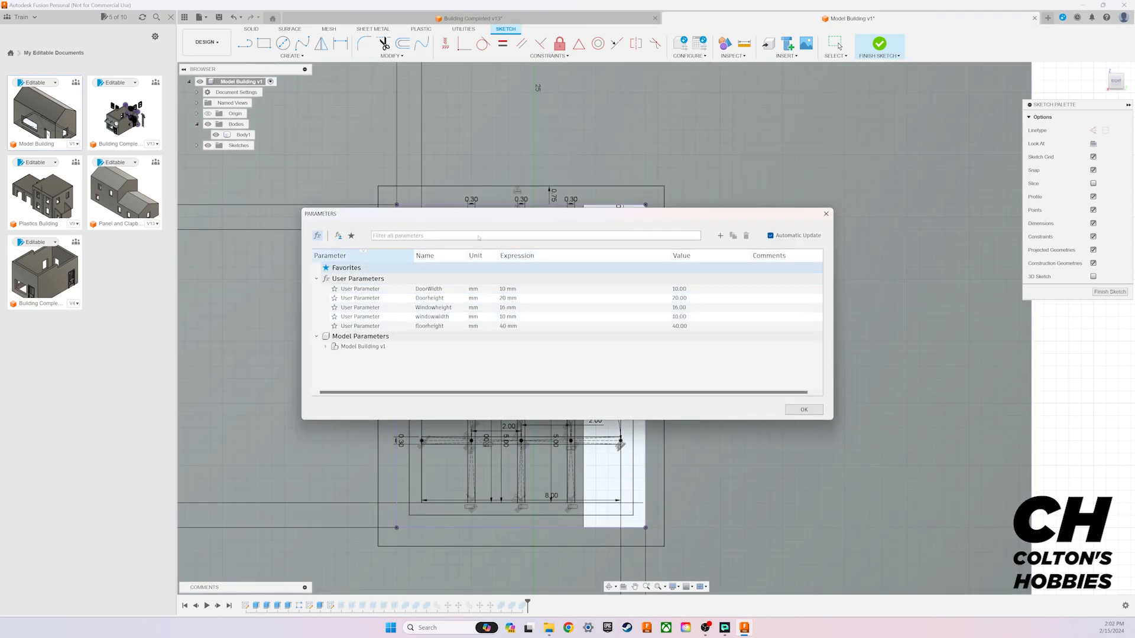
pyautogui.click(721, 236)
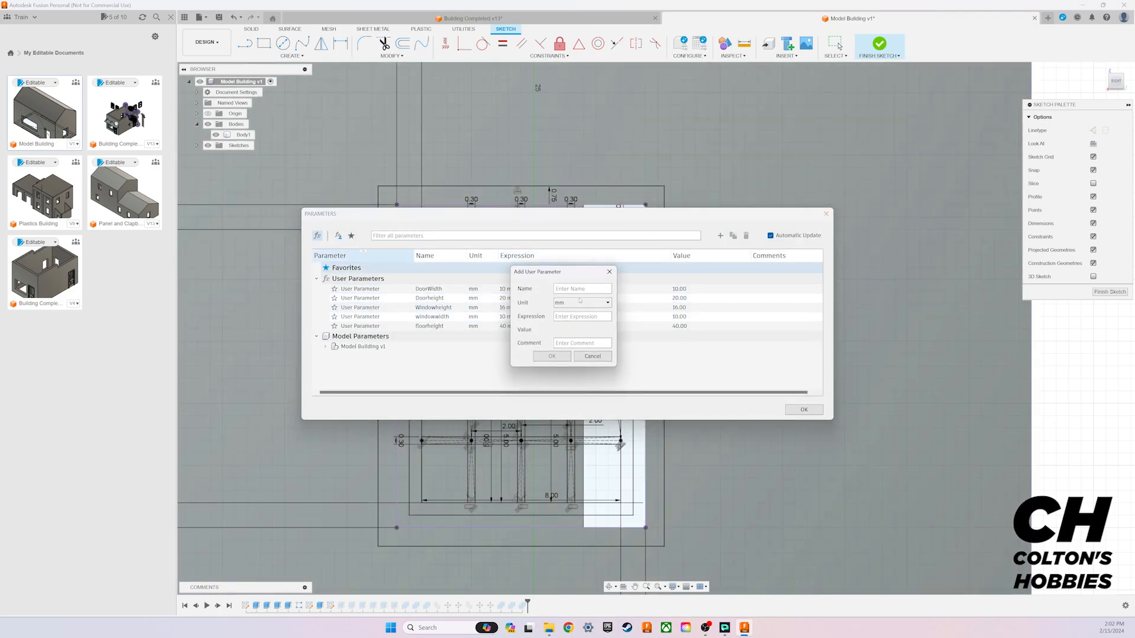
pyautogui.write('W')
pyautogui.write('indow')
pyautogui.write('grid')
pyautogui.write('0.3')
pyautogui.press('Return')
pyautogui.click(804, 409)
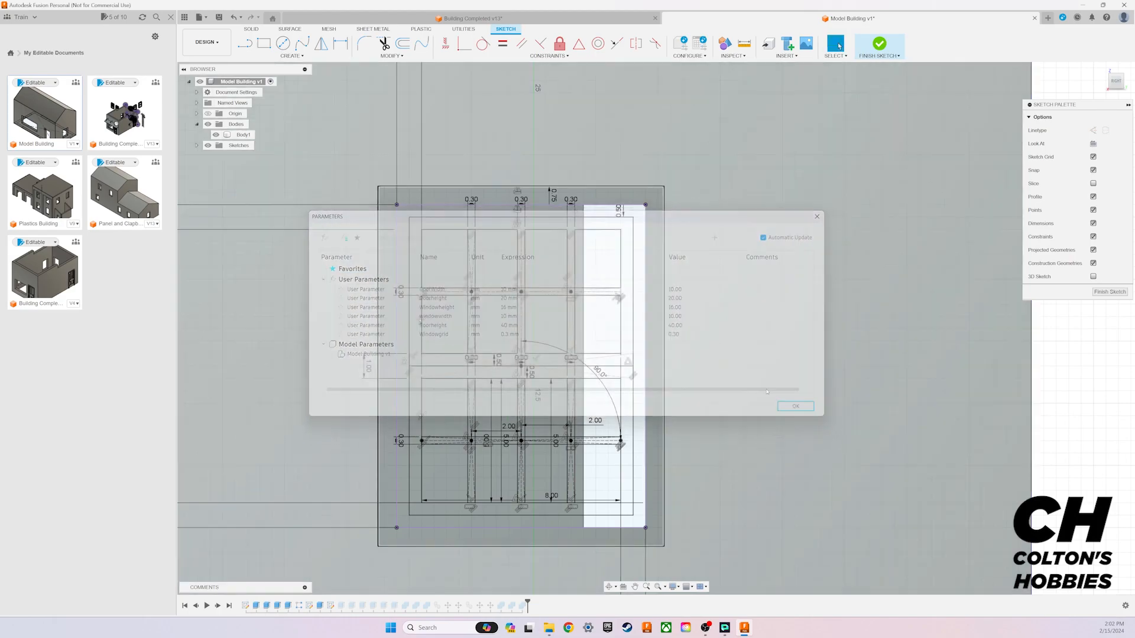
# Step: Link the width dimension of the upper sash's leftmost vertical grid bar to the Windowgrid parameter
pyautogui.doubleClick(473, 199)
pyautogui.write('wgrid')
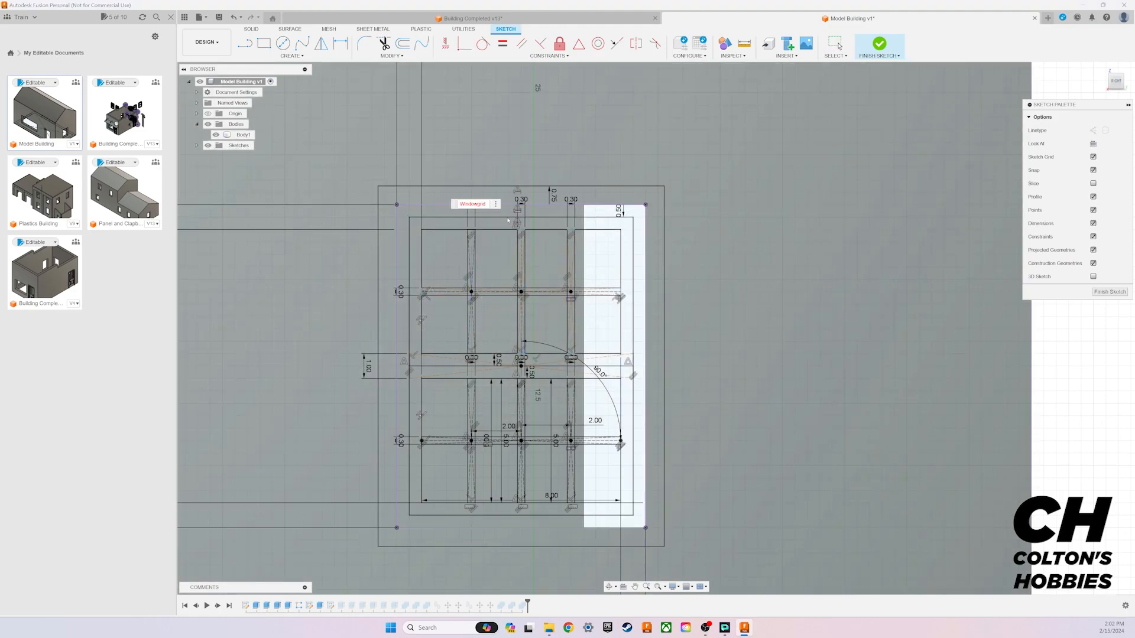
pyautogui.click(485, 219)
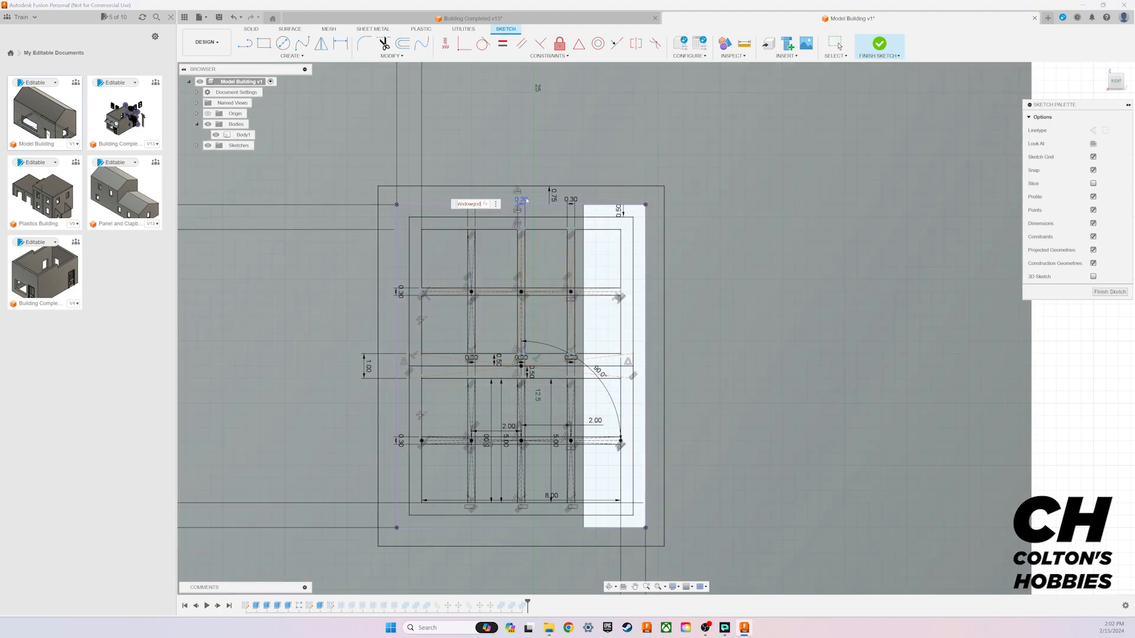
pyautogui.press('Return')
pyautogui.click(836, 44)
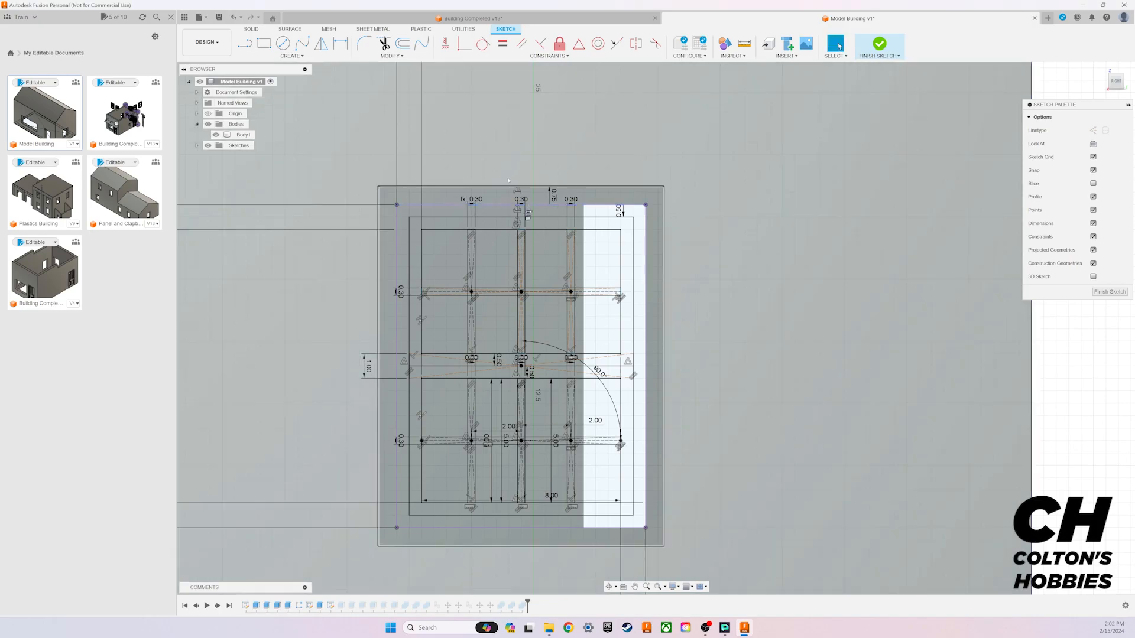
pyautogui.click(521, 201)
pyautogui.doubleClick(522, 200)
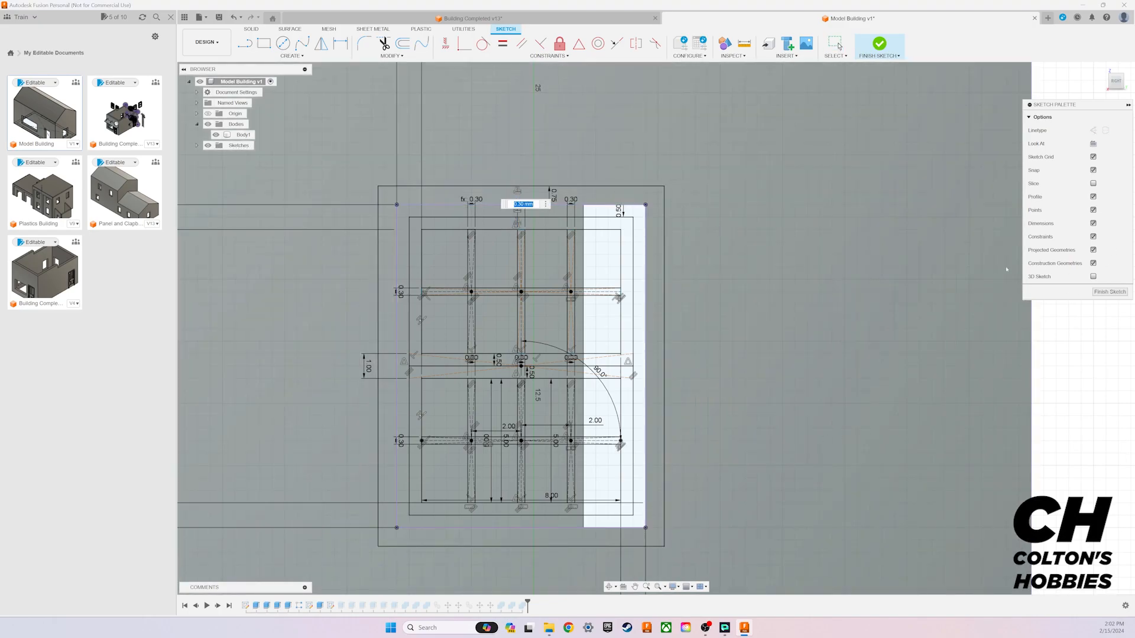
pyautogui.click(635, 166)
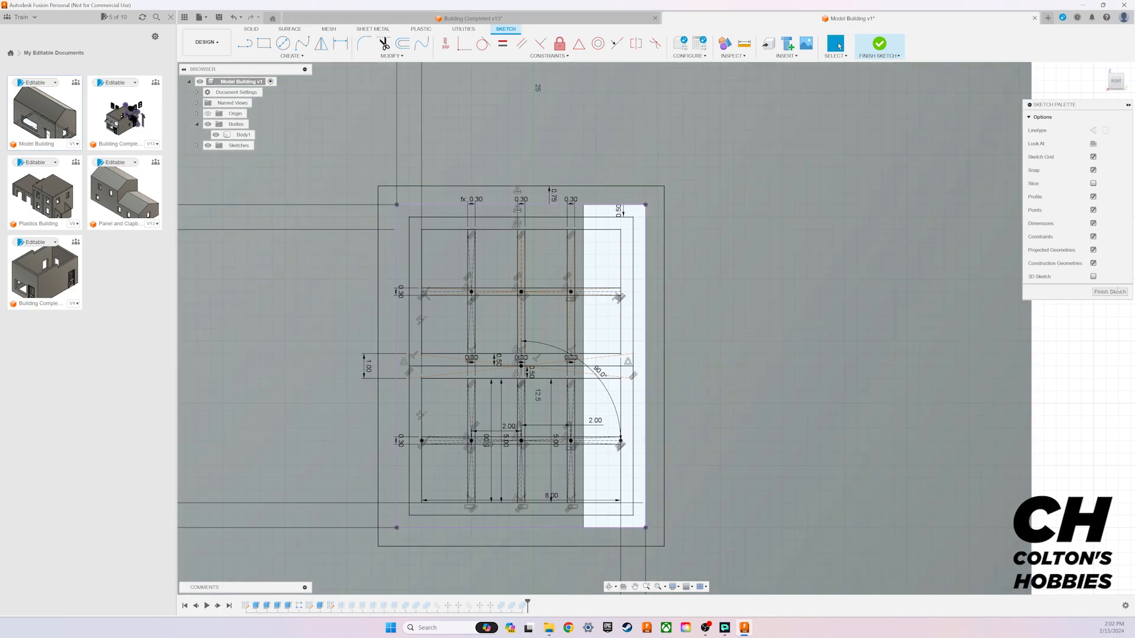
# Step: Finish editing the window sketch and view the fitted window at an angle
pyautogui.click(1118, 290)
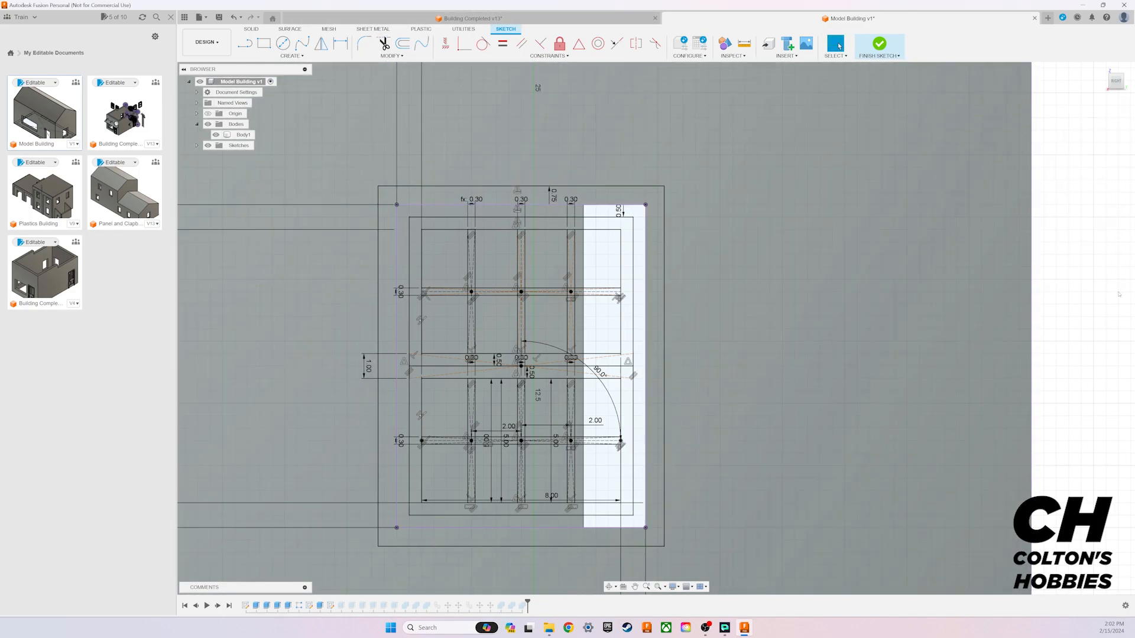
pyautogui.scroll(-3, 739, 266)
pyautogui.moveTo(811, 213); pyautogui.dragTo(746, 177, button='middle')
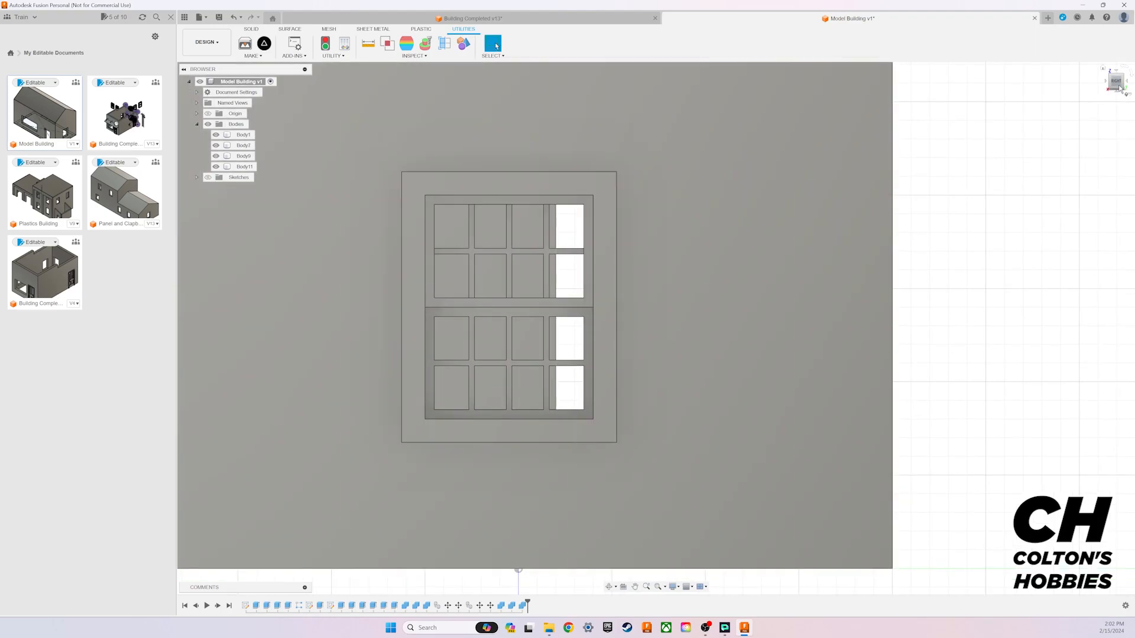
pyautogui.moveTo(1119, 79); pyautogui.dragTo(1109, 83)
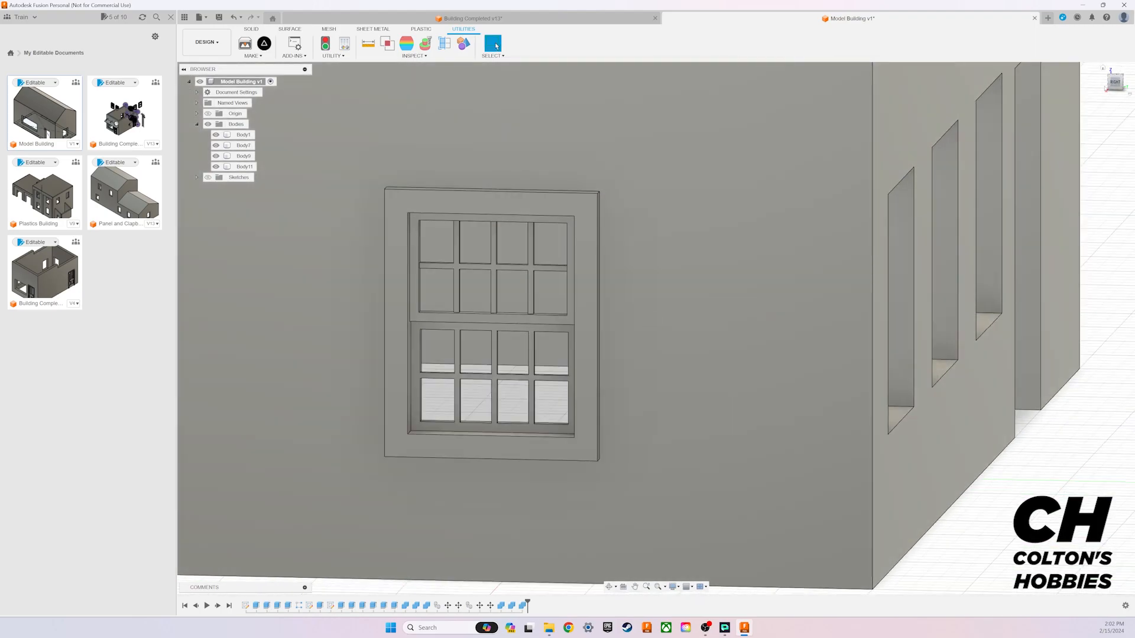
# Step: Set the Windowgrid user parameter to 0.5 mm, keeping the parameter list clear of the fitted window
pyautogui.click(251, 29)
pyautogui.click(419, 56)
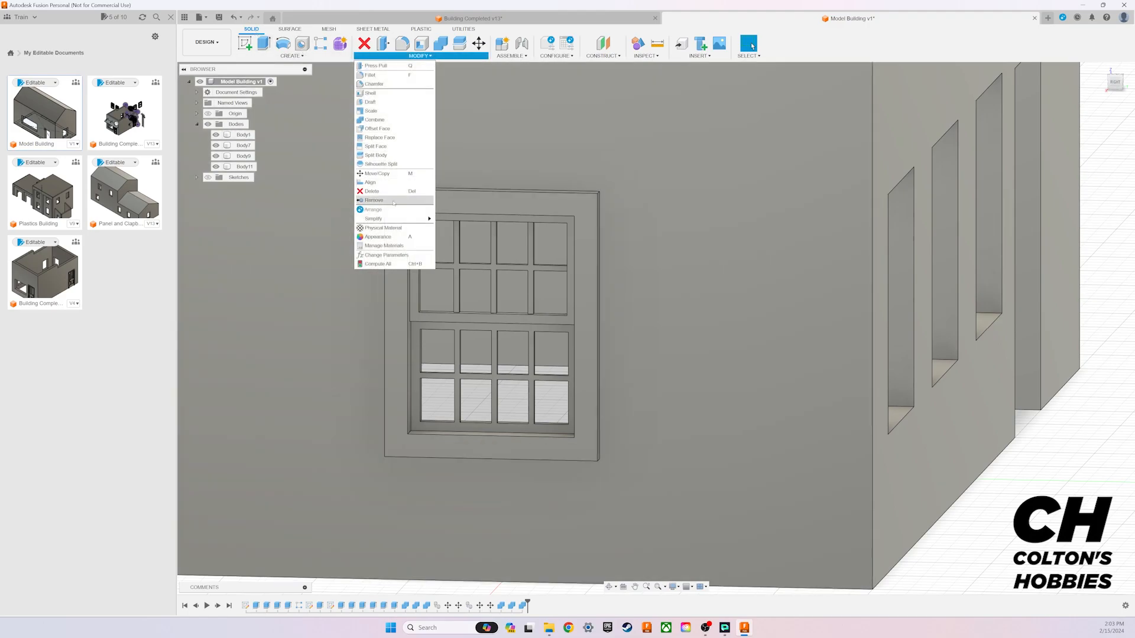
pyautogui.click(387, 255)
pyautogui.moveTo(762, 214); pyautogui.dragTo(976, 74)
pyautogui.doubleClick(802, 193)
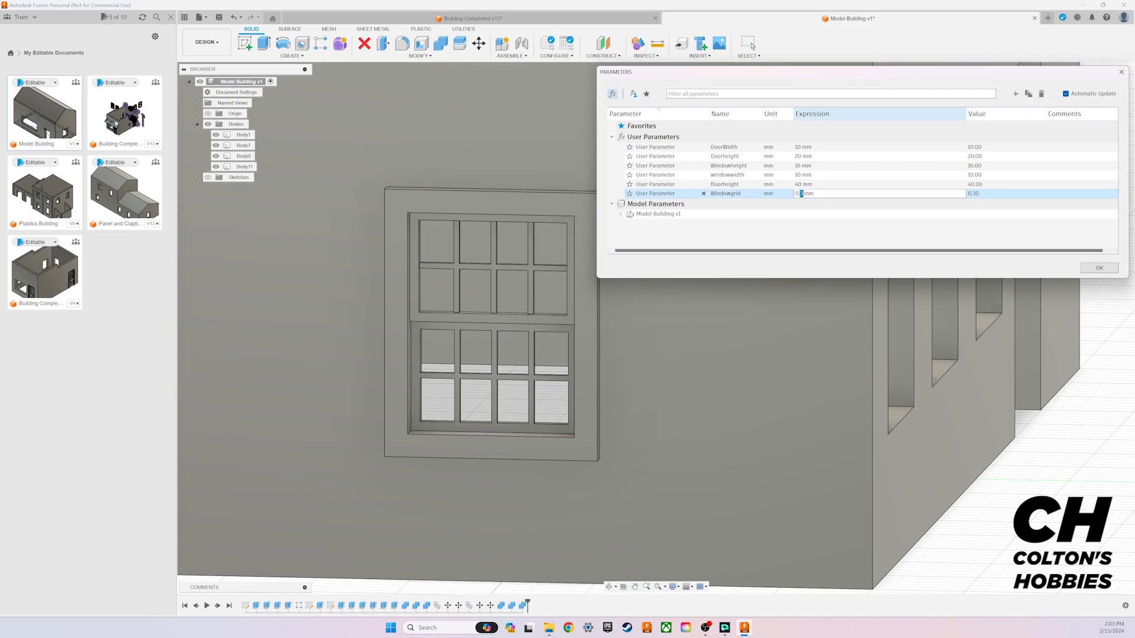
pyautogui.write('5')
pyautogui.press('Return')
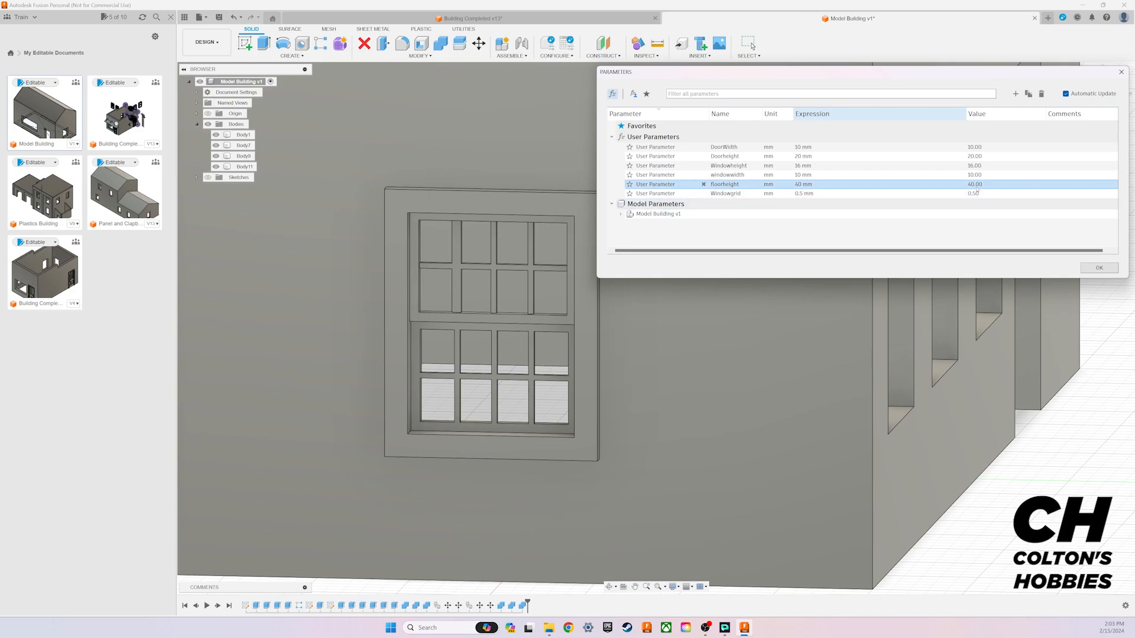
# Step: Set the Windowgrid user parameter back to 0.3 mm and accept the parameter changes
pyautogui.doubleClick(805, 194)
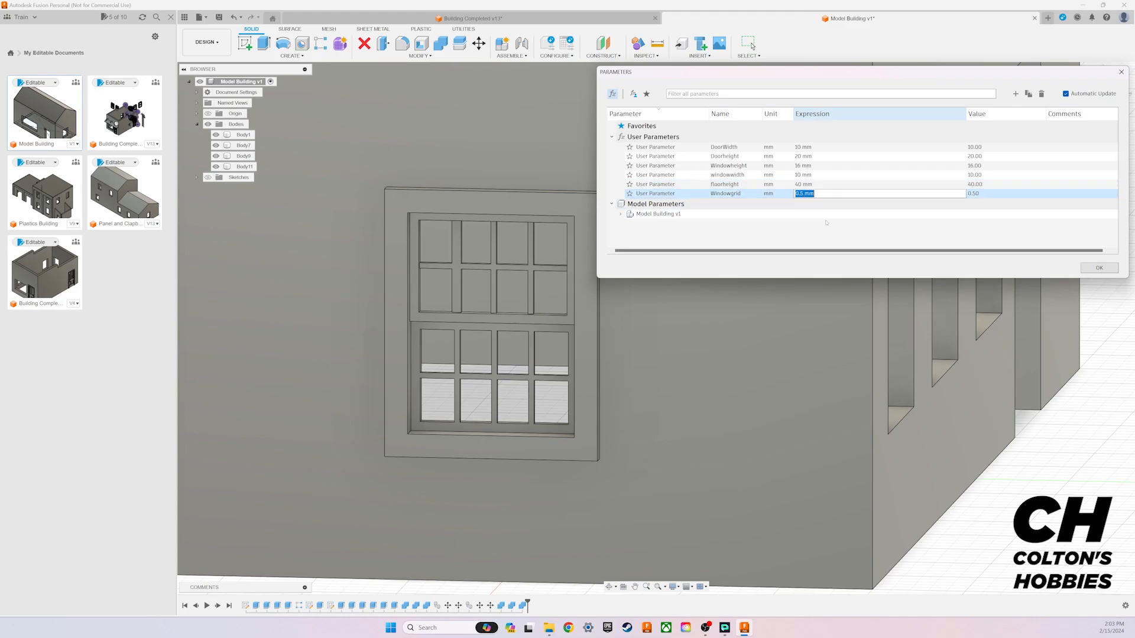
pyautogui.write('0.3')
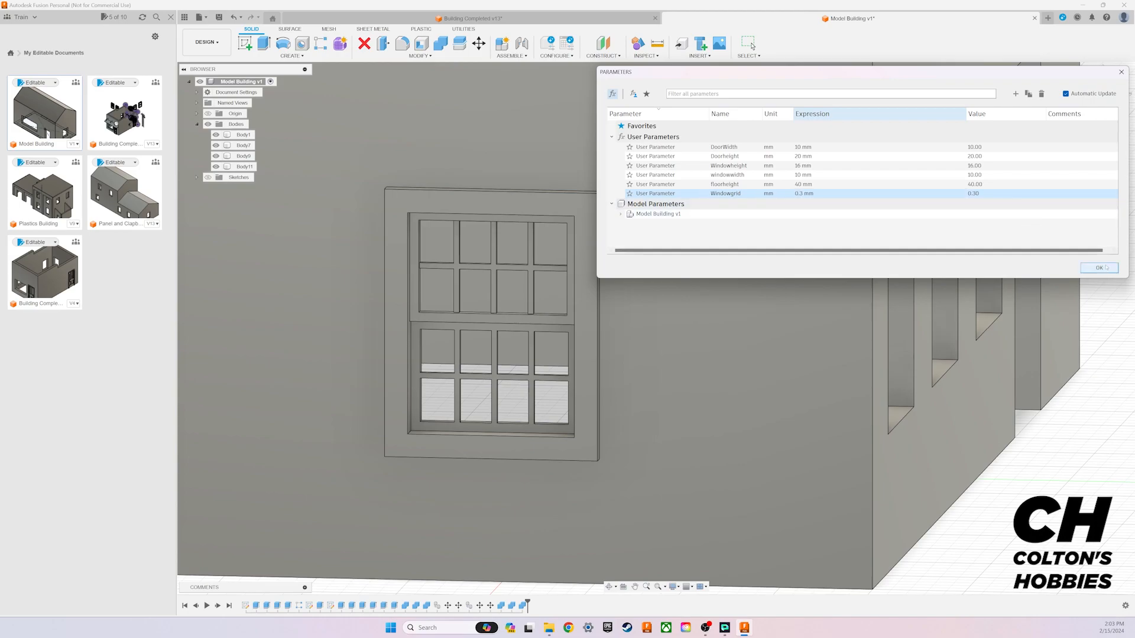
pyautogui.click(1099, 266)
# Step: Set the Windowgrid user parameter to 0.5 mm with the fitted window and both window copies in view
pyautogui.scroll(-5, 941, 377)
pyautogui.moveTo(1010, 329); pyautogui.dragTo(582, 330, button='middle')
pyautogui.click(420, 55)
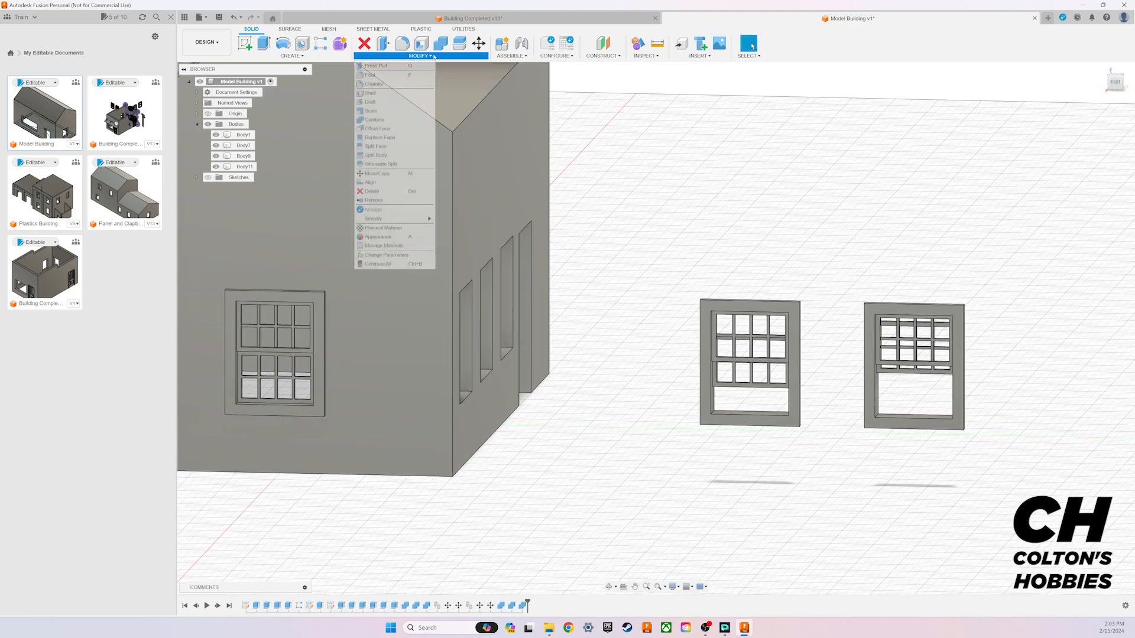
pyautogui.click(403, 257)
pyautogui.moveTo(692, 85); pyautogui.dragTo(471, 101)
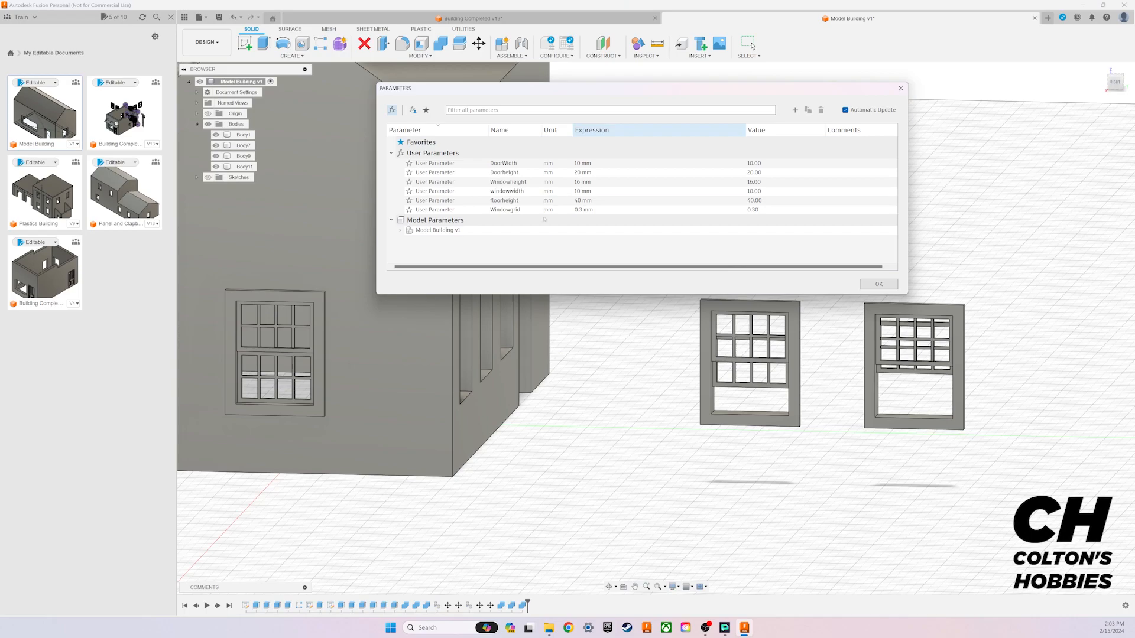
pyautogui.doubleClick(582, 210)
pyautogui.write('0.5')
pyautogui.press('Return')
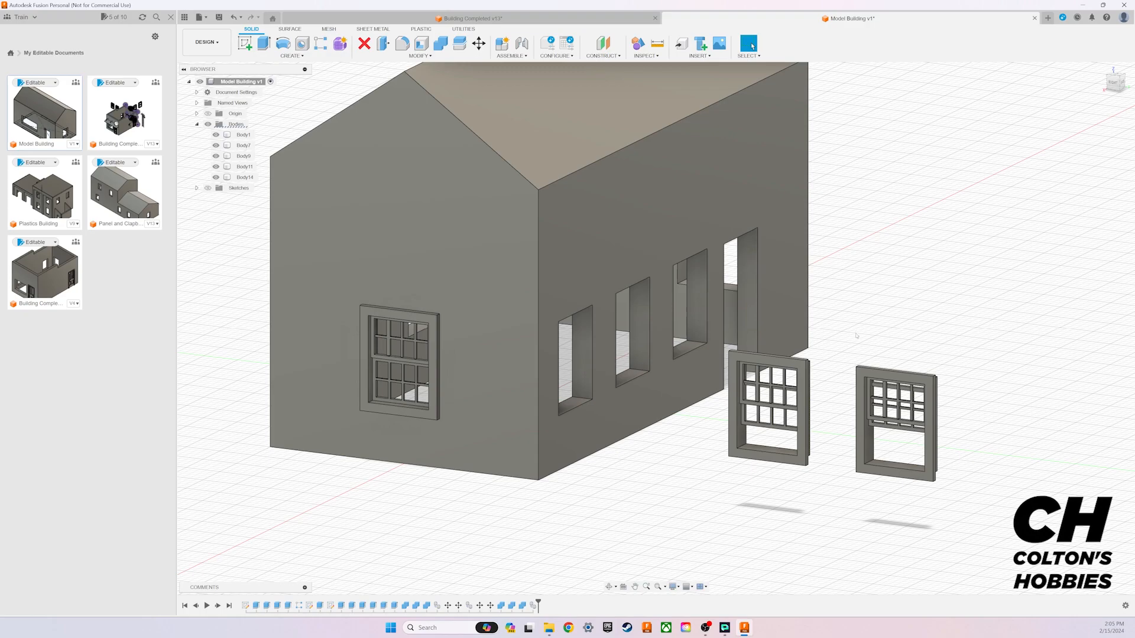
pyautogui.click(798, 328)
pyautogui.click(870, 232)
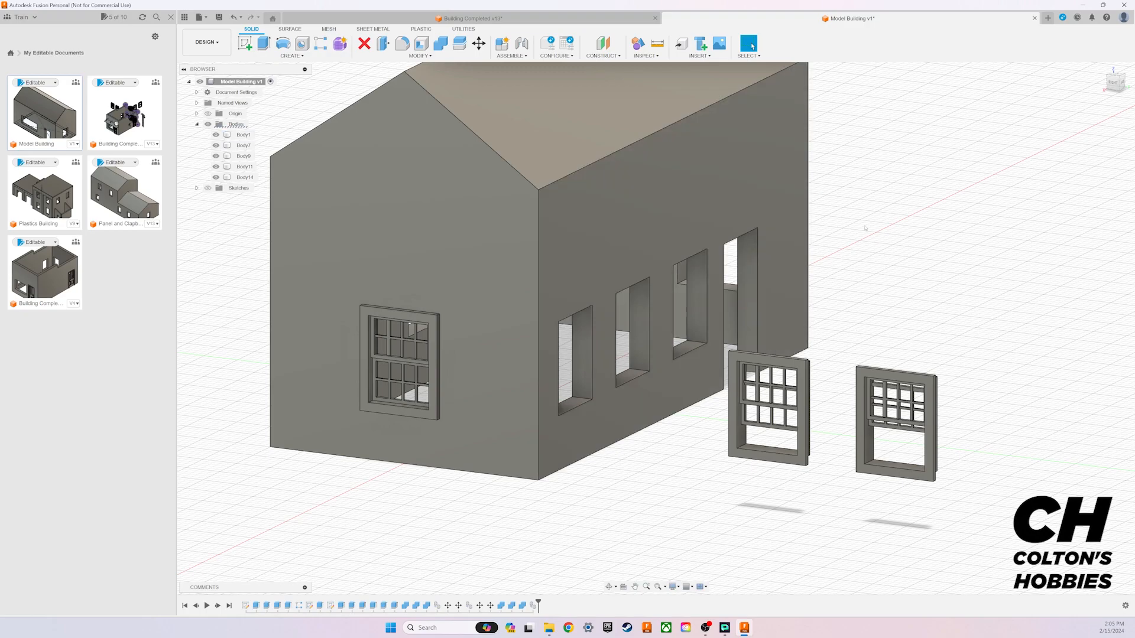